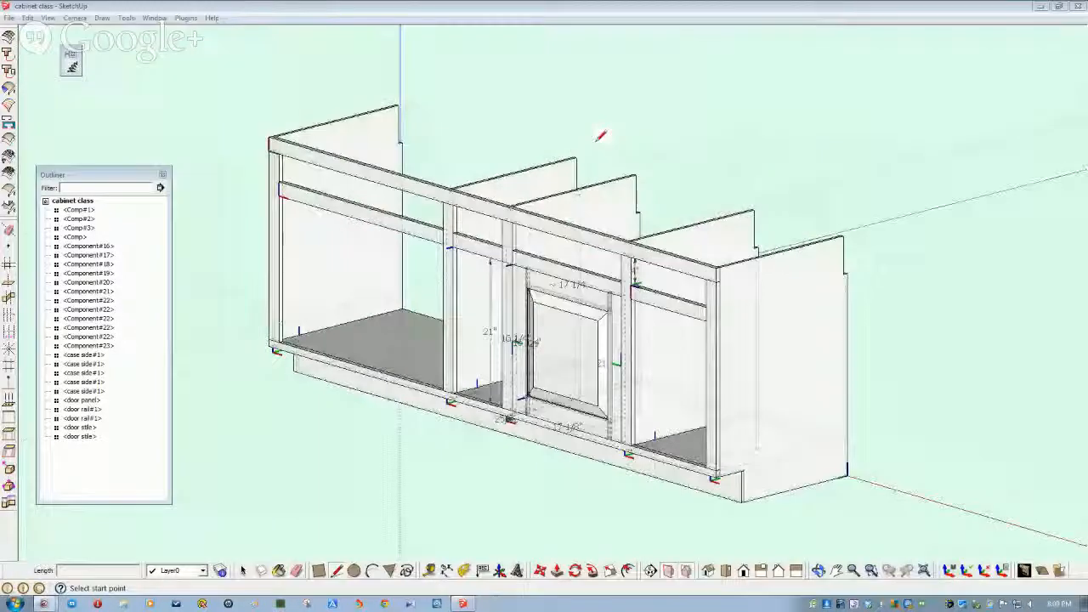
- Select the door panel and orbit around the door to inspect it from several angles
scroll(602, 323, "up", 2)
middle_click_drag(520, 289, 524, 428)
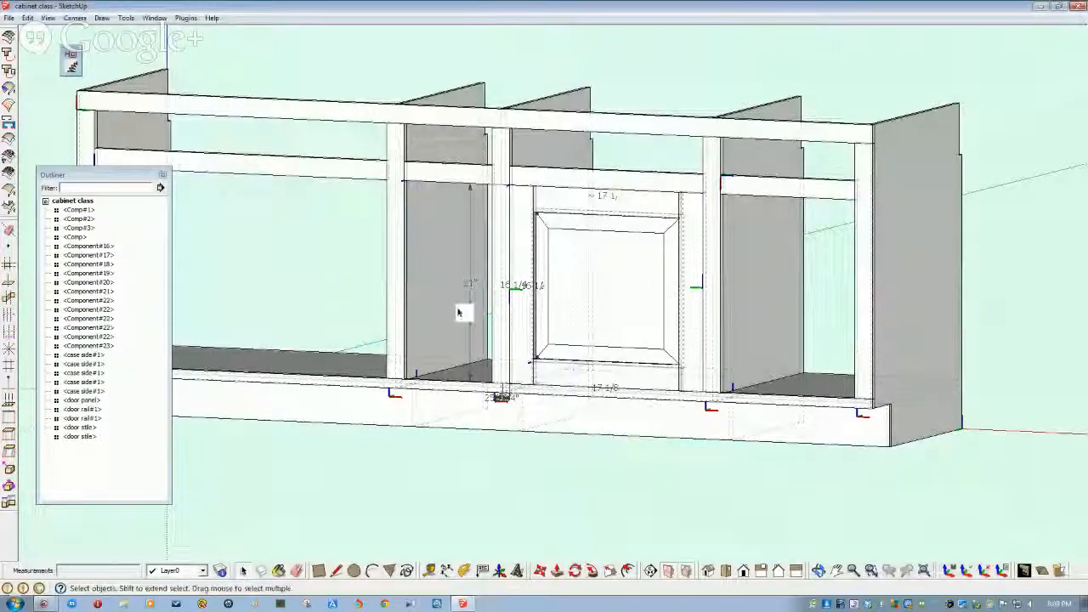
left_click(551, 290)
scroll(546, 292, "up", 2)
middle_click_drag(546, 291, 235, 253)
scroll(491, 190, "up", 2)
scroll(495, 128, "up", 1)
middle_click_drag(344, 133, 466, 145)
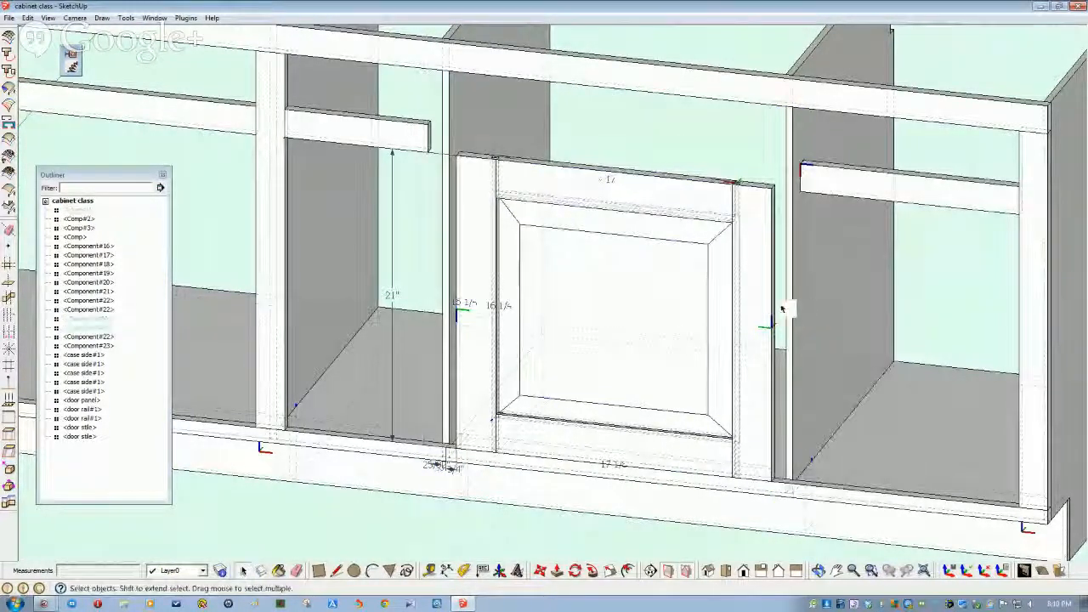
scroll(782, 309, "up", 8)
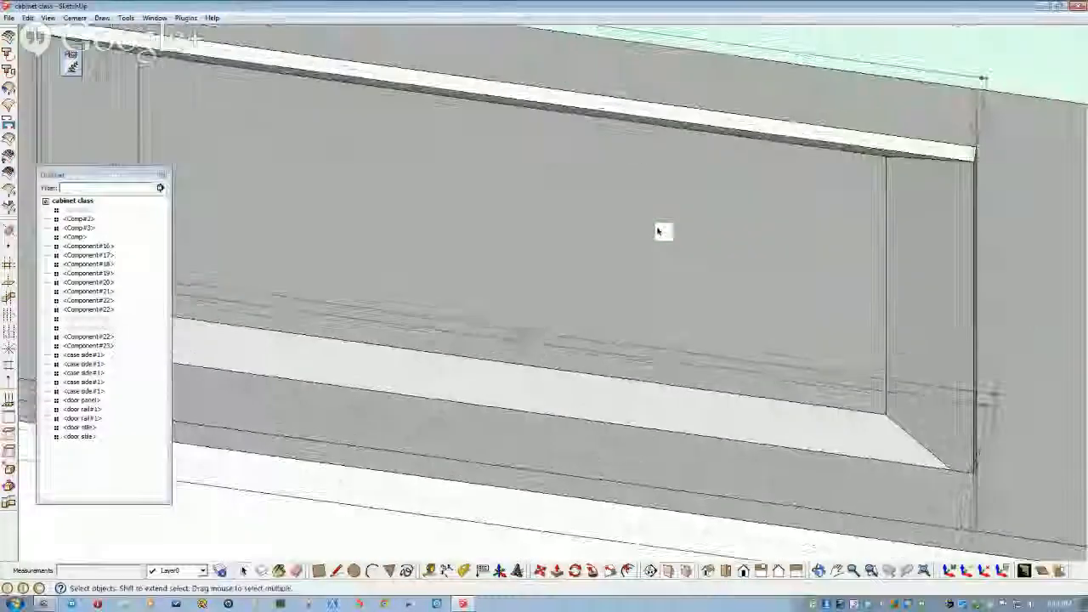
mouse_move(831, 236)
middle_mouse_down()
mouse_move(833, 212)
mouse_move(770, 216)
middle_mouse_up()
scroll(692, 199, "down", 3)
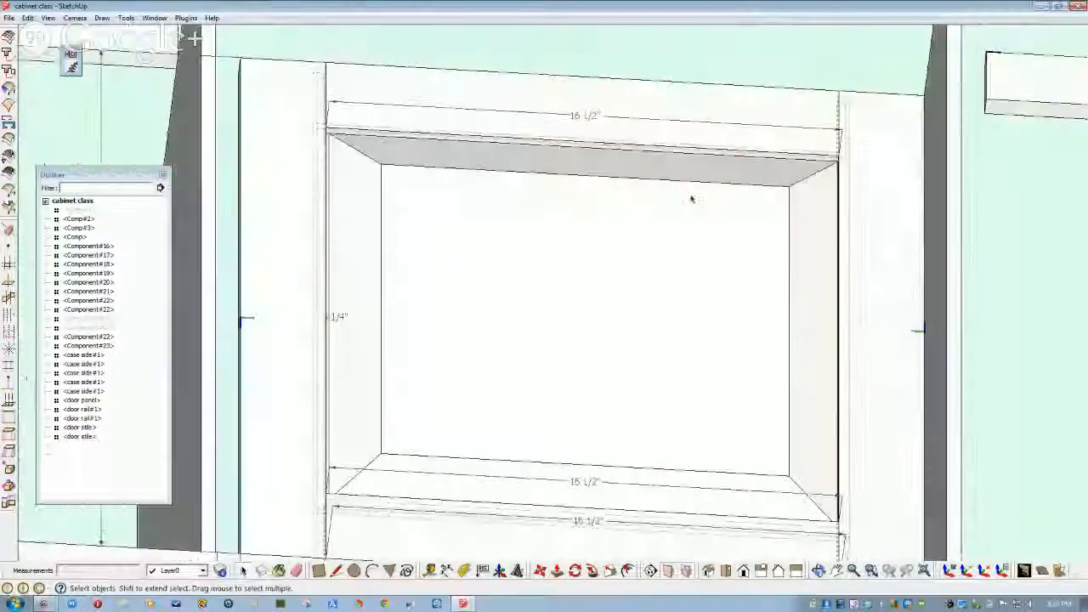
mouse_move(692, 199)
middle_mouse_down()
mouse_move(637, 199)
mouse_move(517, 150)
mouse_move(357, 266)
mouse_move(326, 165)
mouse_move(294, 164)
mouse_move(303, 165)
mouse_move(302, 149)
mouse_move(493, 233)
mouse_move(544, 175)
mouse_move(644, 167)
mouse_move(687, 185)
mouse_move(916, 79)
mouse_move(814, 141)
middle_mouse_up()
scroll(332, 174, "up", 3)
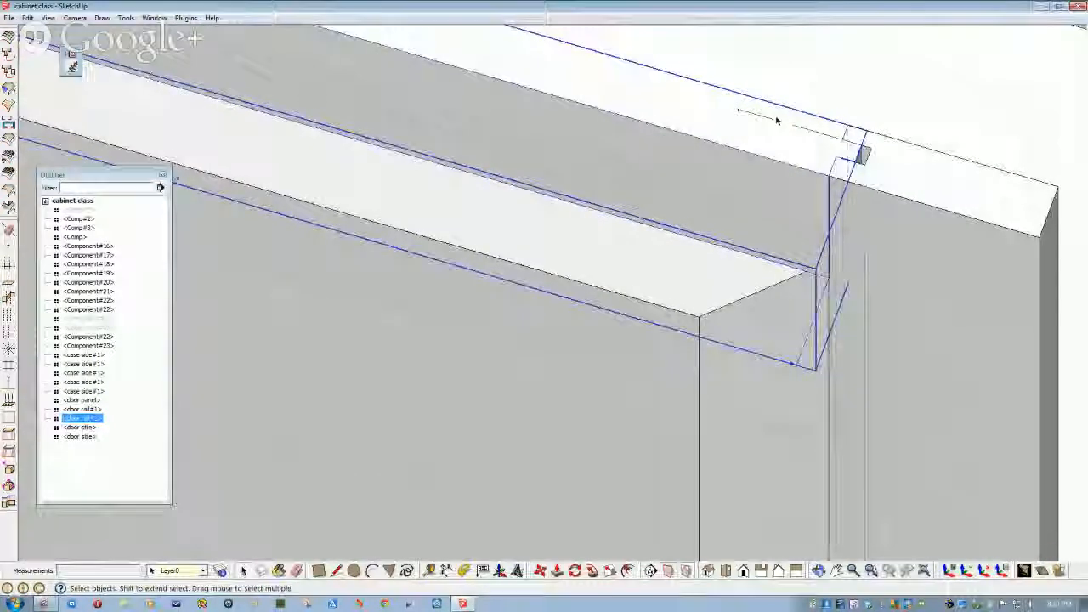
scroll(774, 124, "down", 4)
mouse_move(773, 123)
middle_mouse_down()
mouse_move(749, 235)
mouse_move(724, 258)
mouse_move(630, 241)
mouse_move(724, 194)
middle_mouse_up()
scroll(724, 258, "down", 2)
- Hide the right door stile and the top door rail
left_click(721, 242)
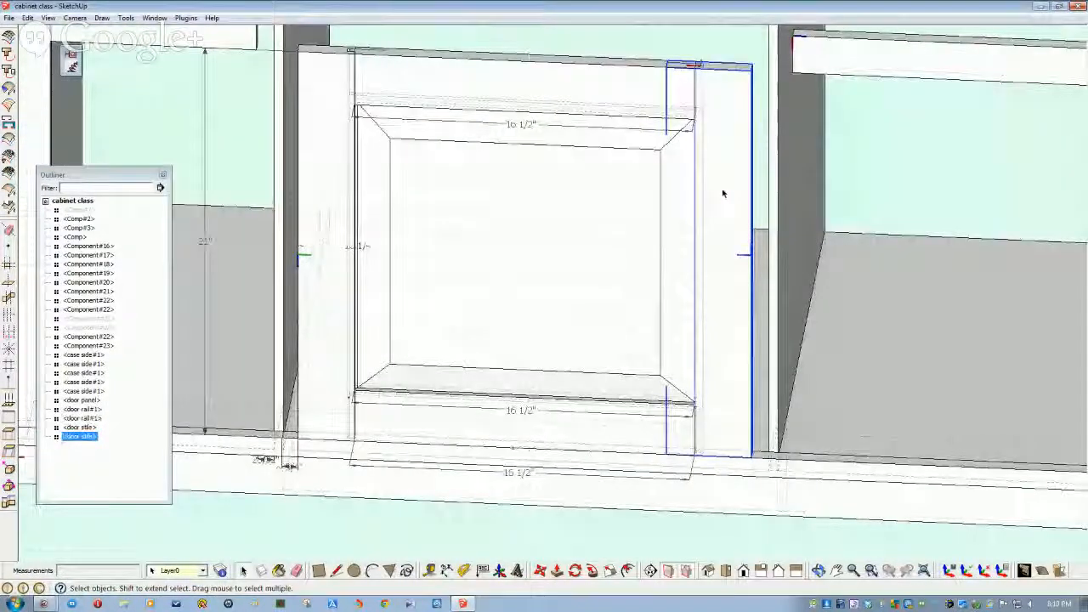
left_click(594, 89, "ctrl")
right_click(594, 88)
left_click(620, 118)
middle_click_drag(620, 119, 671, 229)
scroll(669, 188, "up", 3)
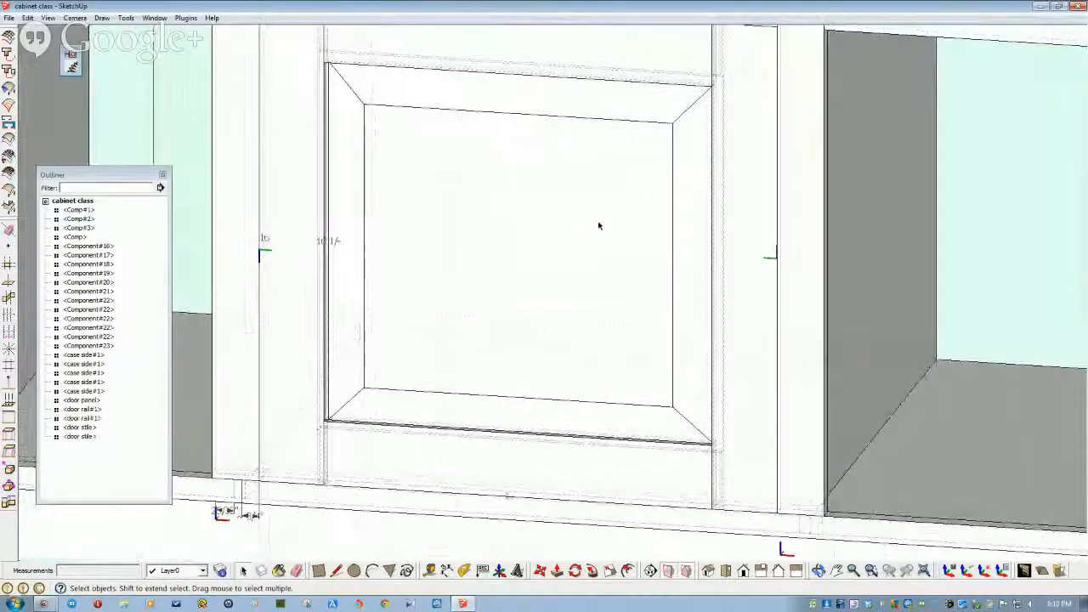
middle_click_drag(582, 240, 600, 225)
scroll(599, 225, "down", 3)
scroll(600, 225, "down", 2)
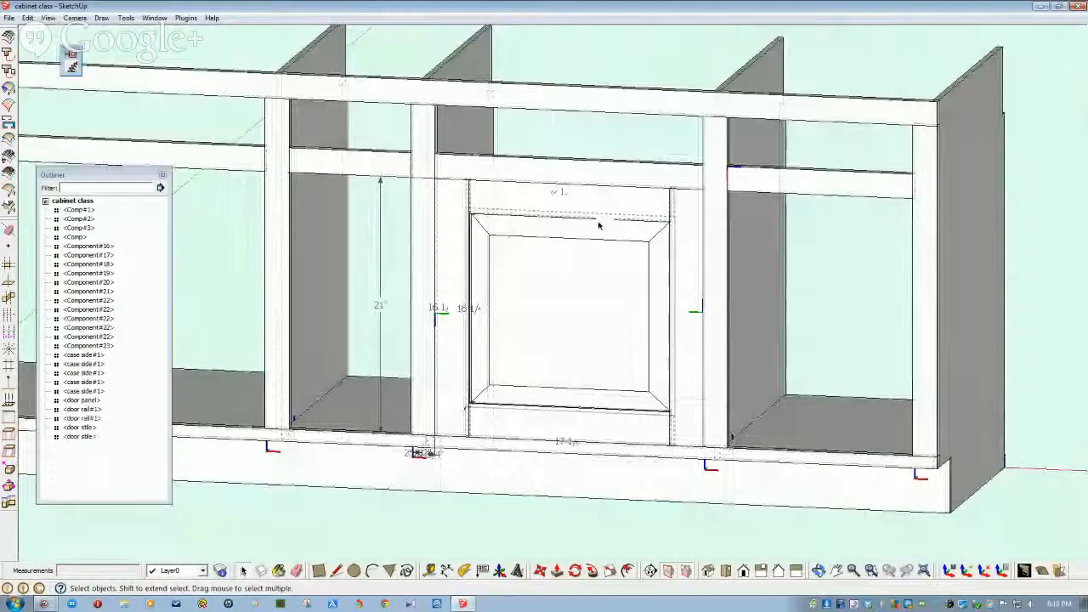
- Select the two stiles, two rails and panel, and make them the component '24 in door'
left_click(448, 203)
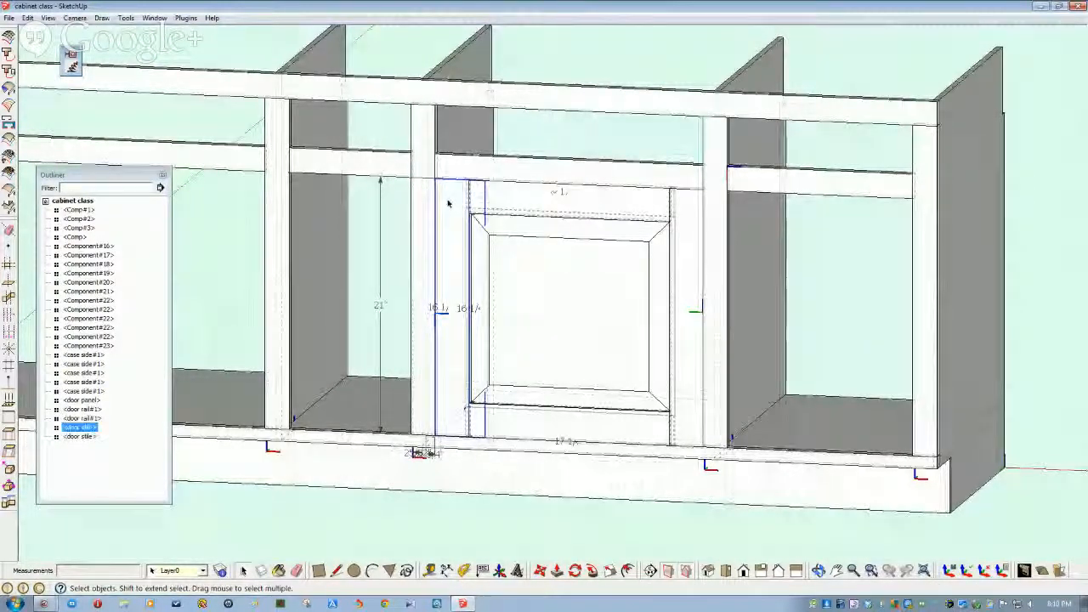
left_click(529, 208, "shift")
left_click(544, 238, "shift")
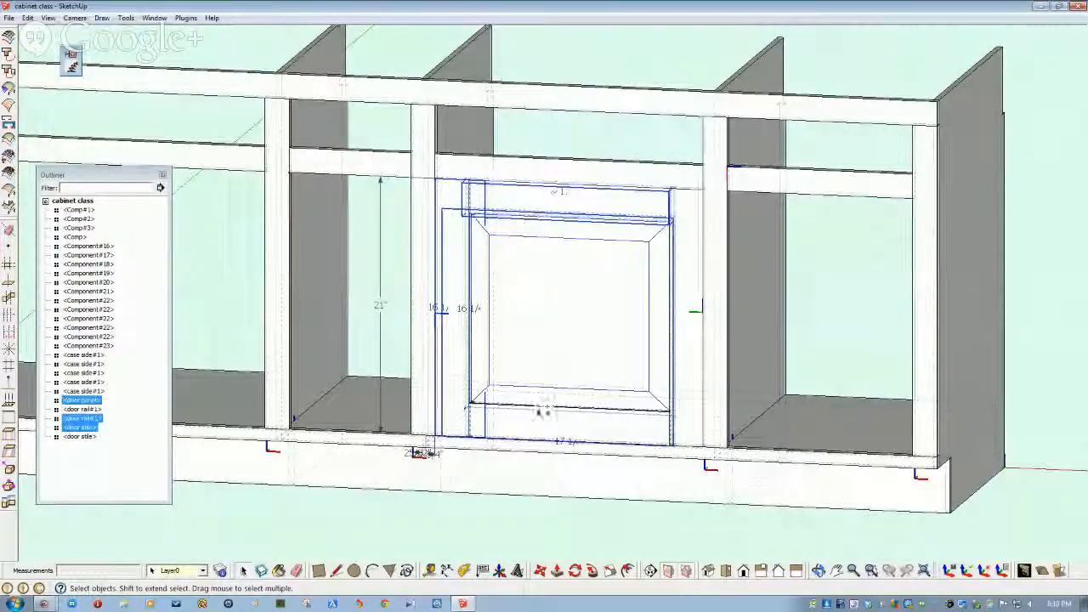
left_click(557, 429, "shift")
left_click(687, 372, "shift")
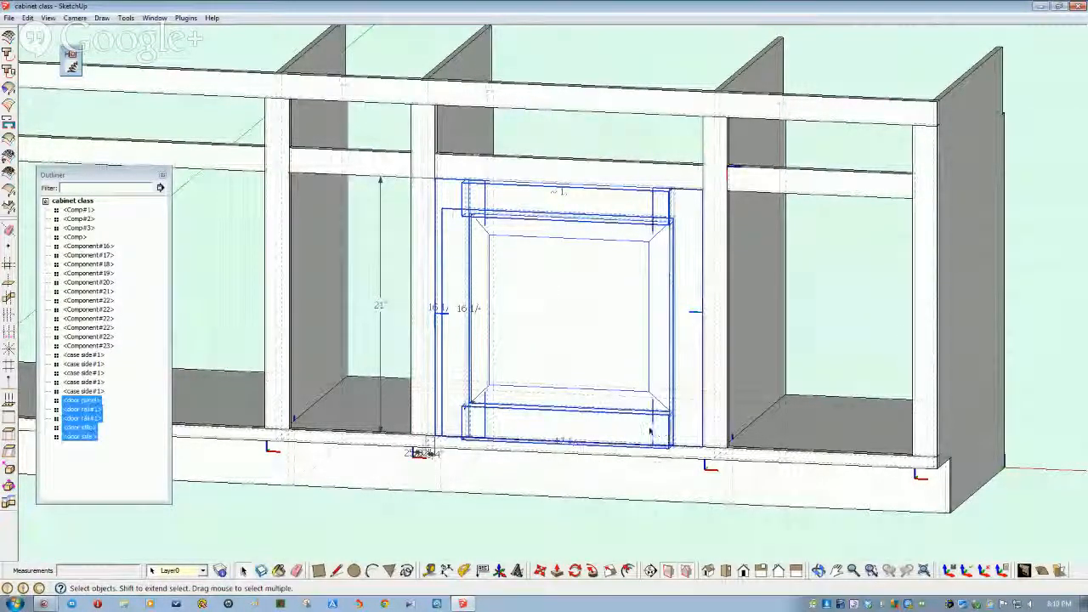
right_click(97, 405)
left_click(134, 292)
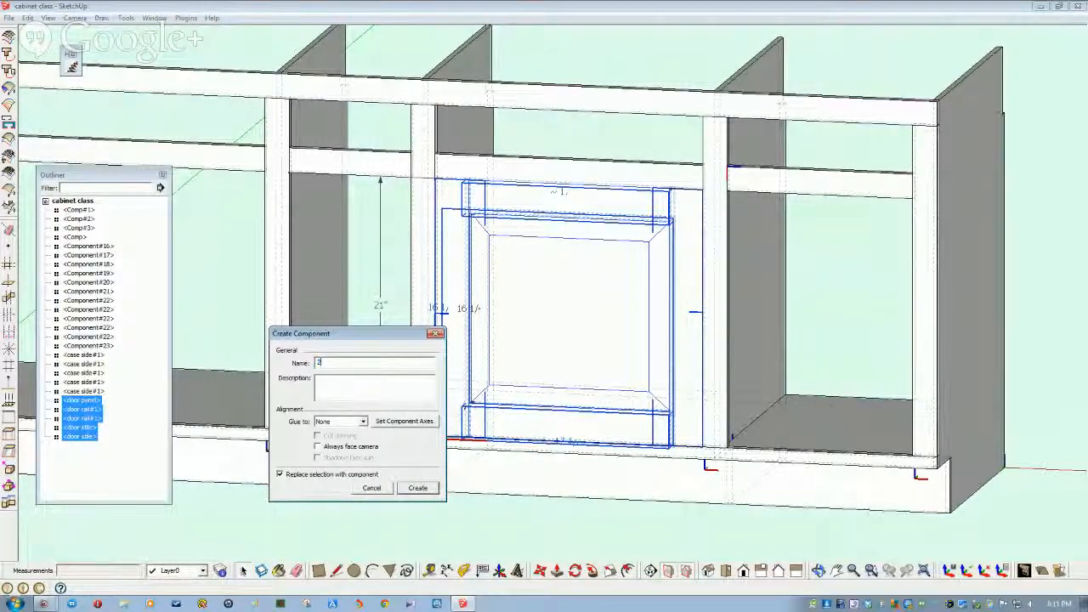
type("24 in door")
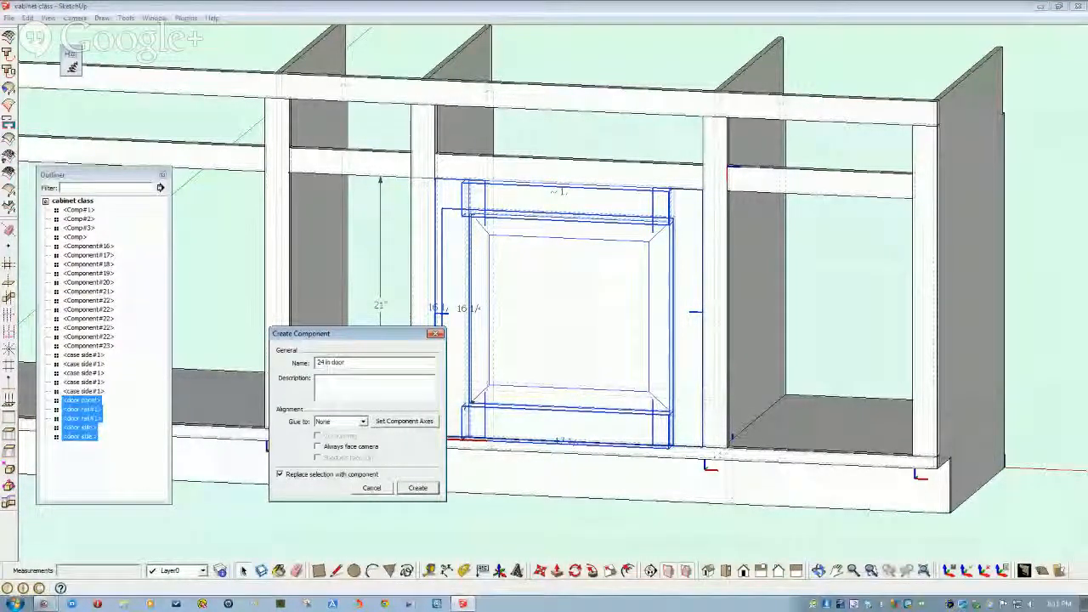
key("Return")
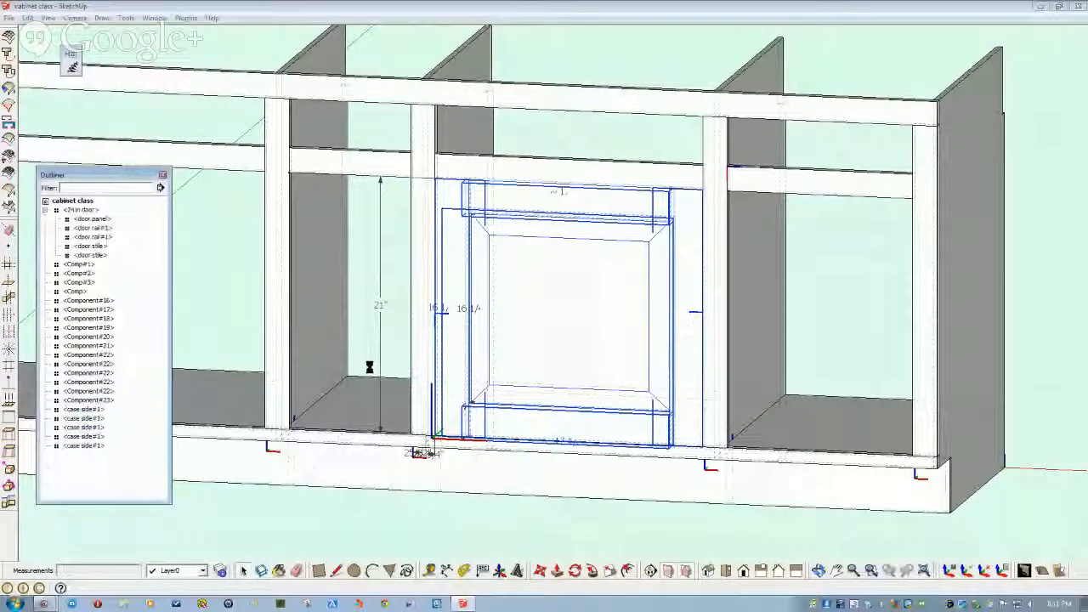
left_click(81, 209)
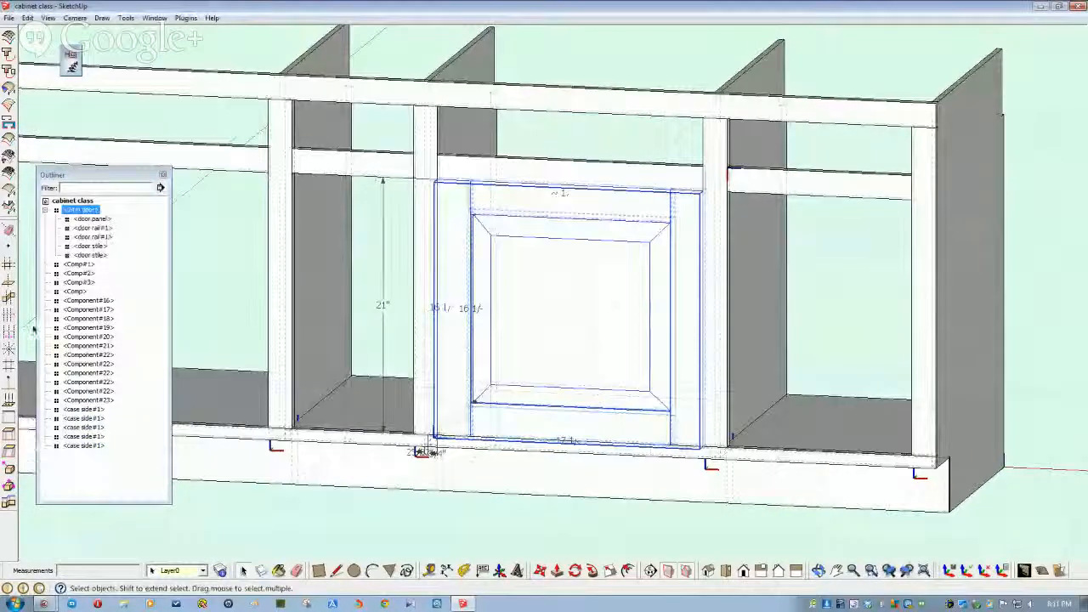
- Hide '24 in door' from the Outliner, leaving the 17 1/4" and 16 1/4" openings empty
right_click(75, 216)
left_click(112, 247)
middle_click_drag(229, 442, 320, 235)
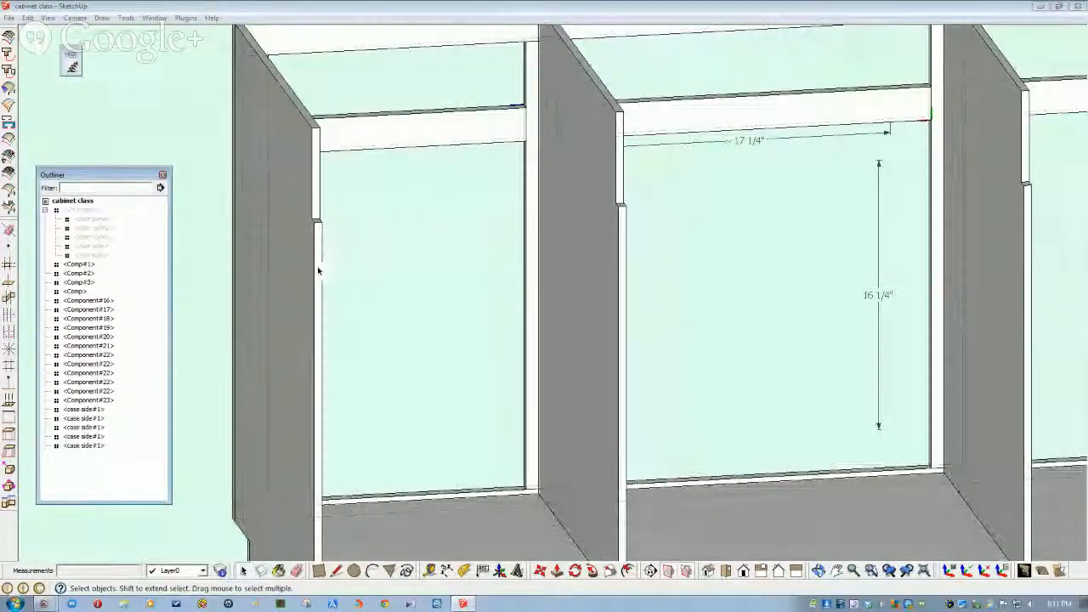
scroll(530, 277, "down", 2)
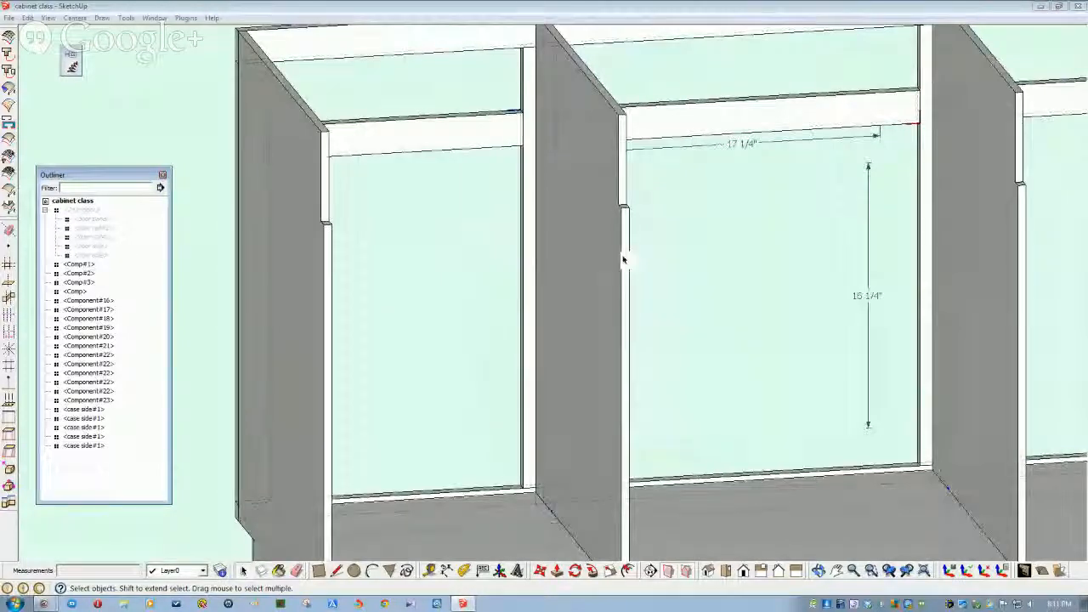
scroll(1019, 259, "down", 4)
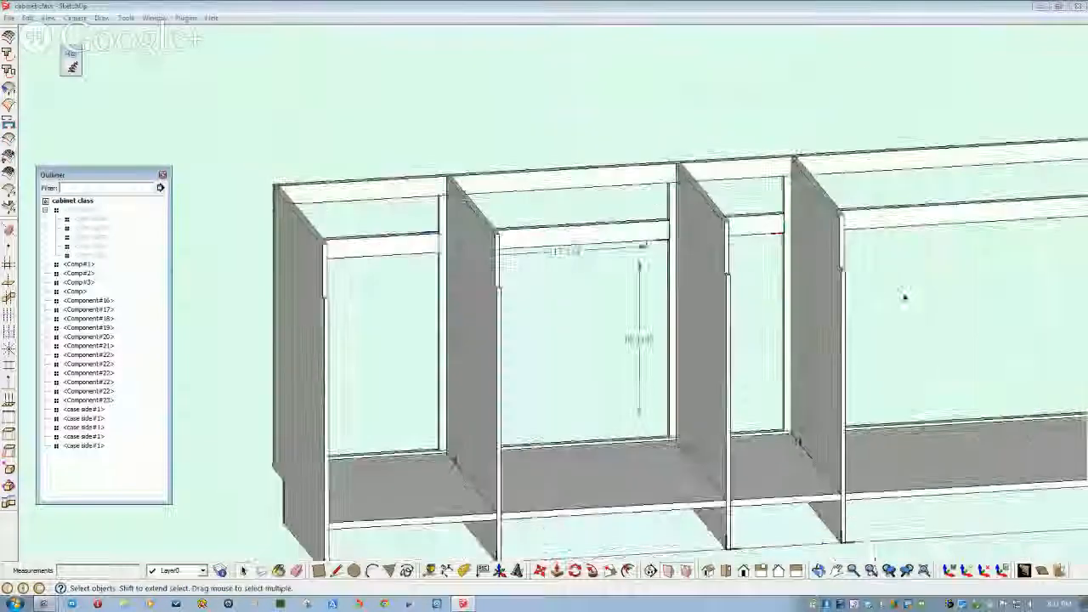
middle_click_drag(906, 297, 855, 318)
scroll(678, 330, "up", 10)
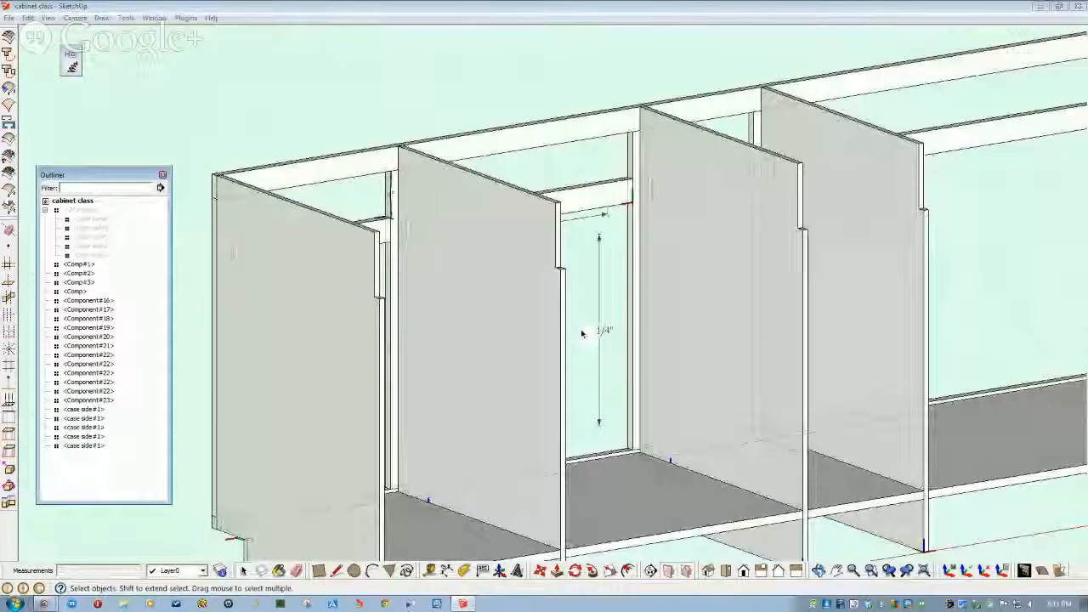
scroll(448, 225, "down", 10)
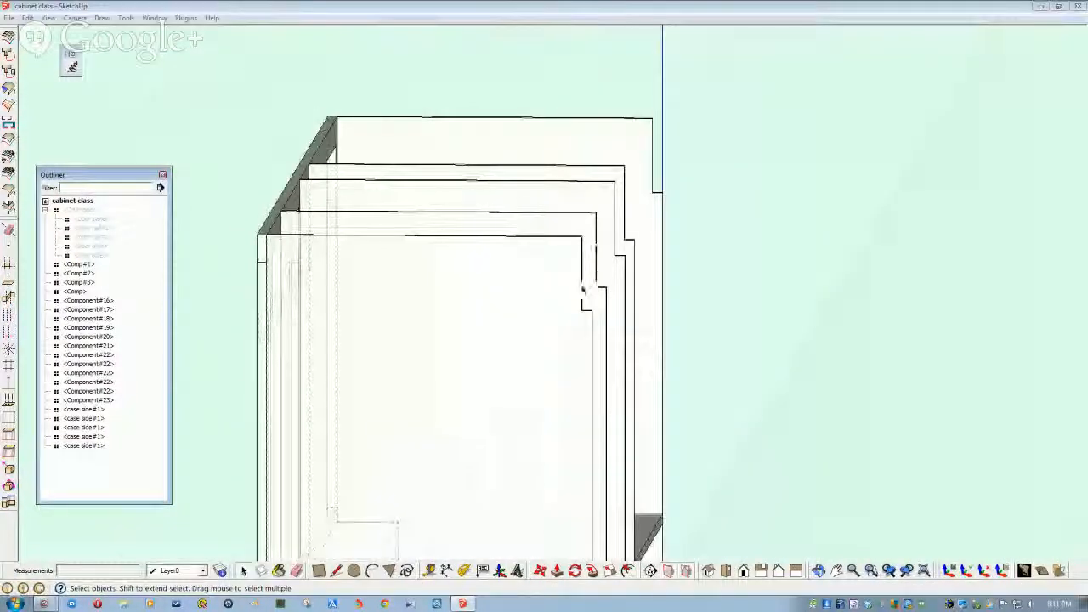
middle_click_drag(459, 263, 55, 26)
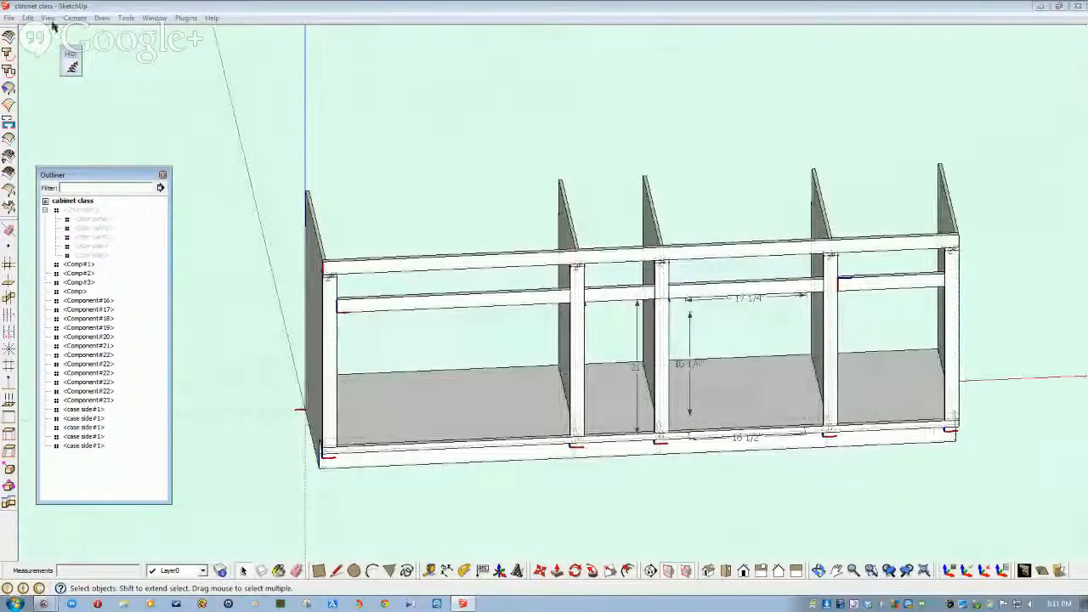
- Create a 90" × 5.5" × .75" board on the R/G axes and place it in front of the cabinet
left_click(101, 18)
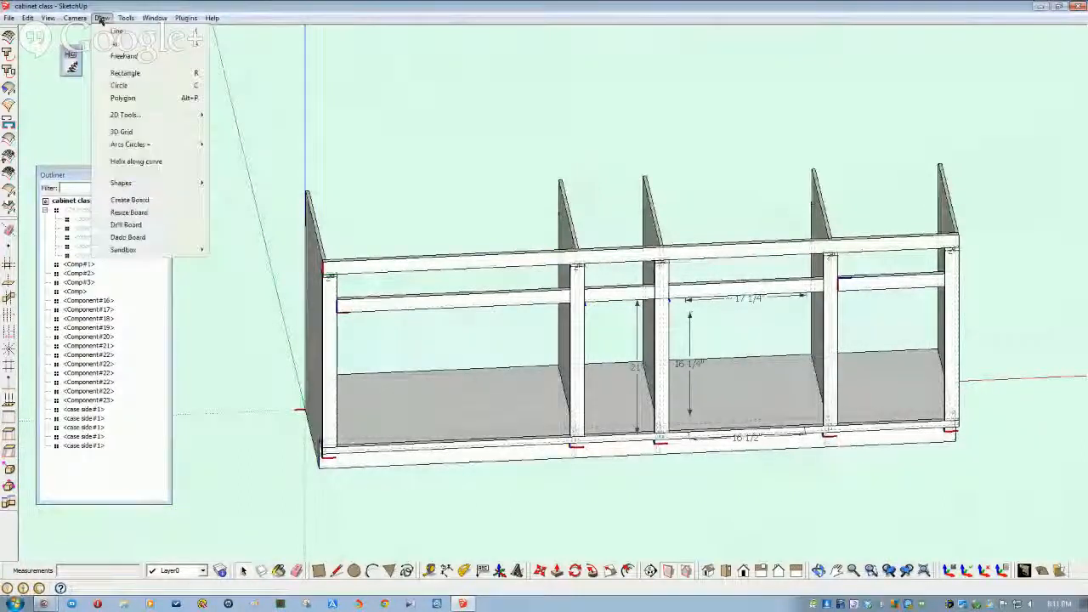
left_click(141, 203)
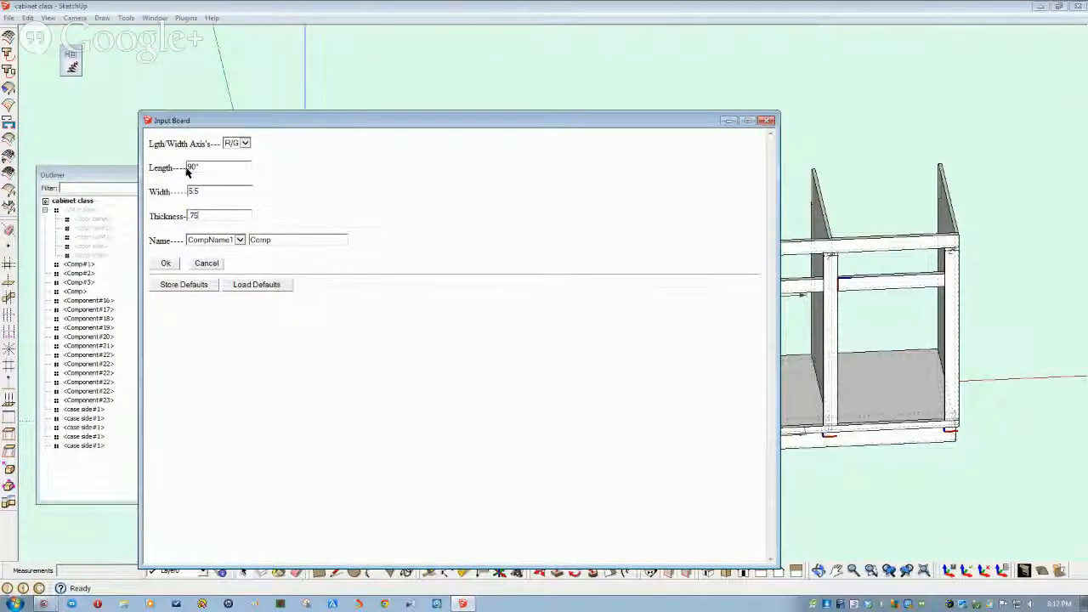
left_click(246, 145)
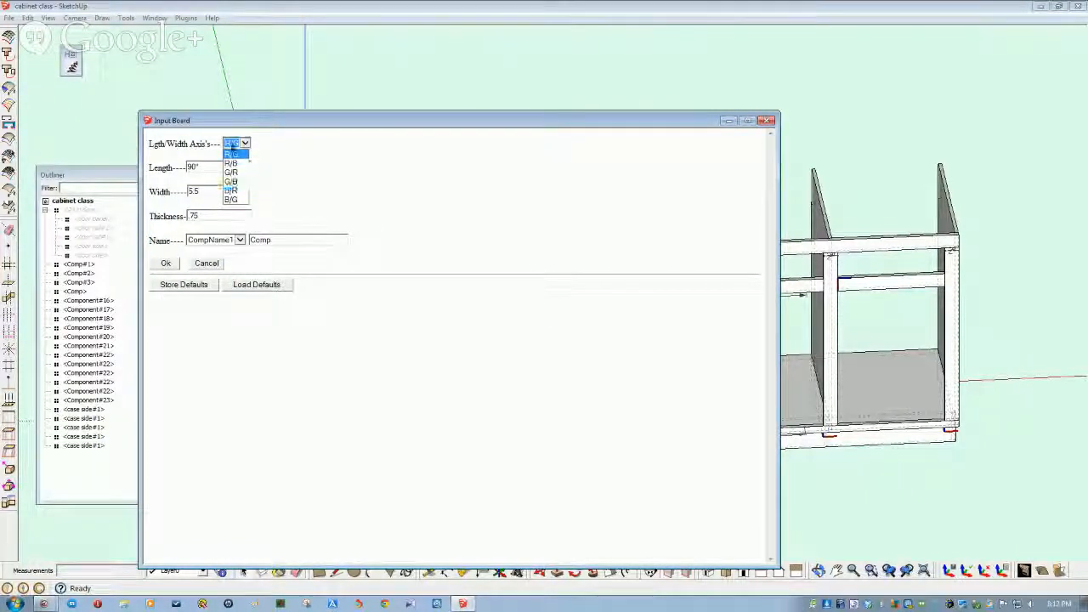
left_click(244, 145)
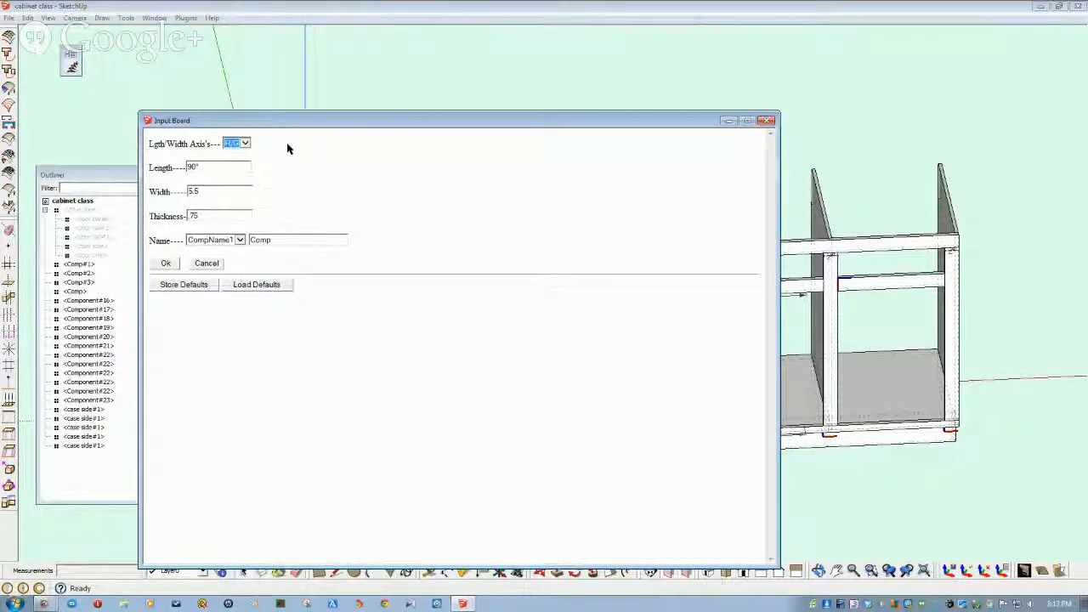
left_click(167, 265)
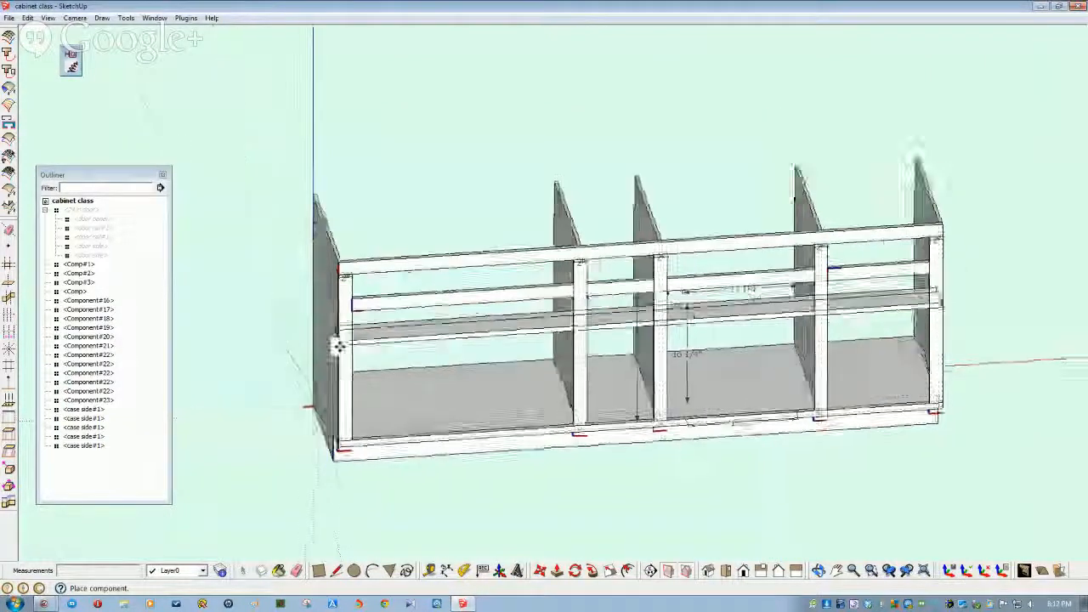
left_click(410, 460)
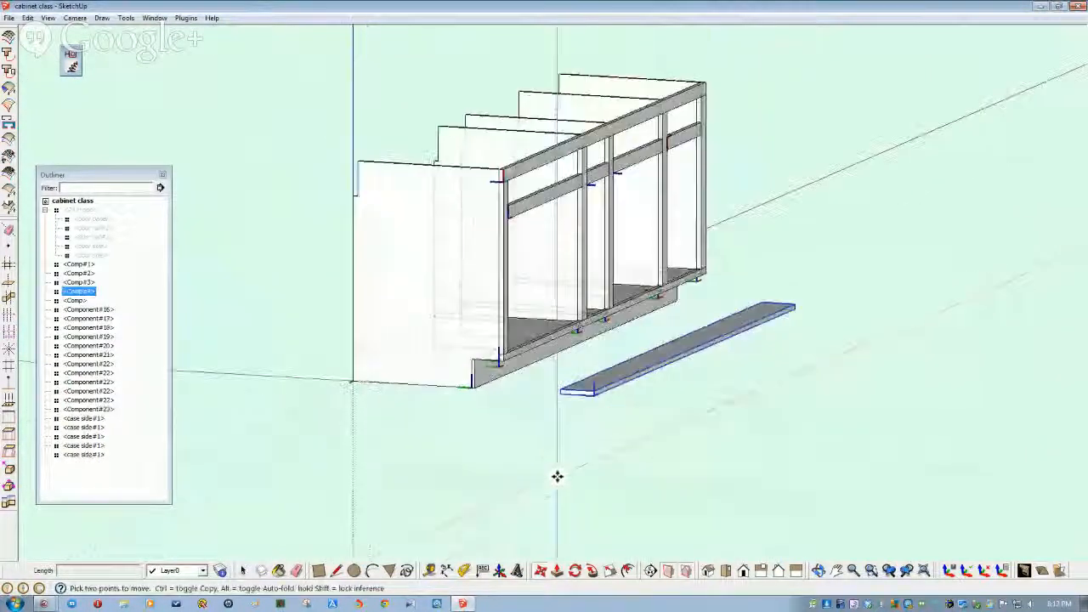
- Rotate the new board 90 degrees to stand it upright
middle_click_drag(553, 422, 586, 425)
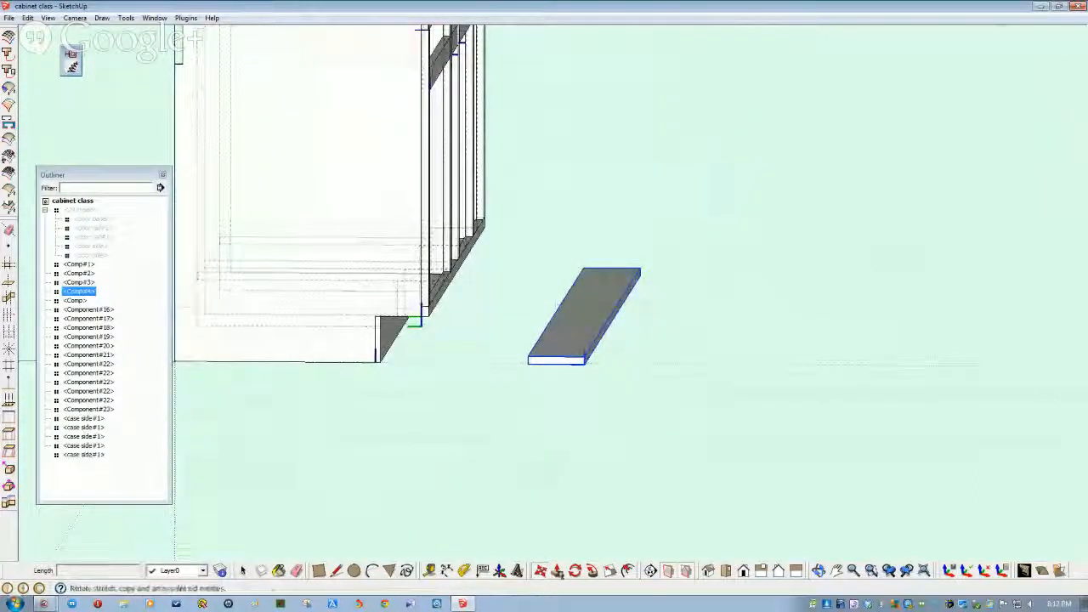
left_click(575, 570)
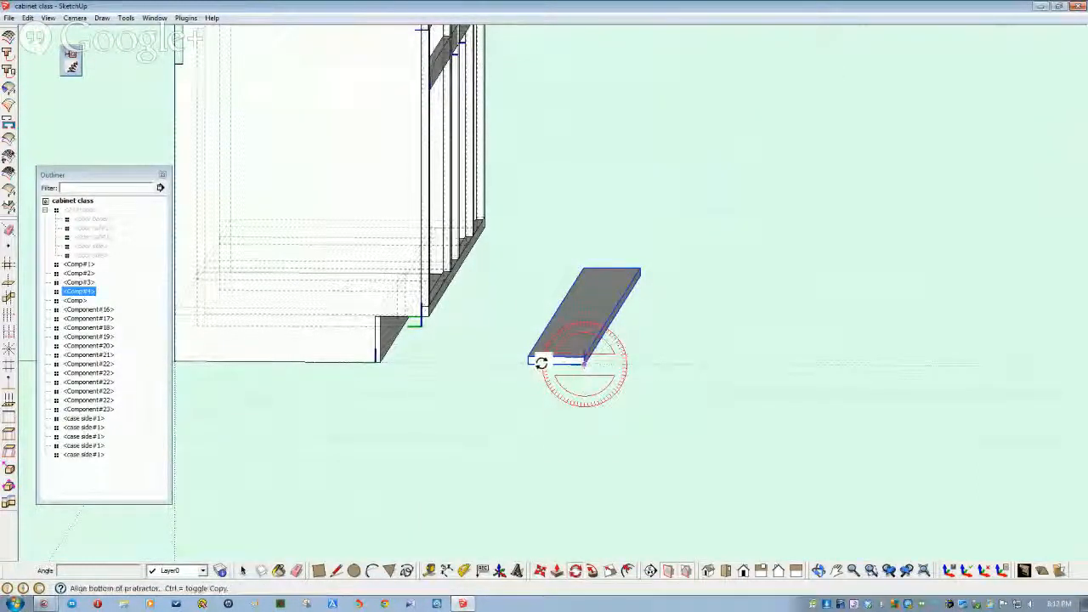
left_click(541, 363)
left_click(586, 338)
key("space")
middle_click_drag(547, 417, 563, 459)
- Move the board by its lower corner toward the cabinet front
left_click(557, 571)
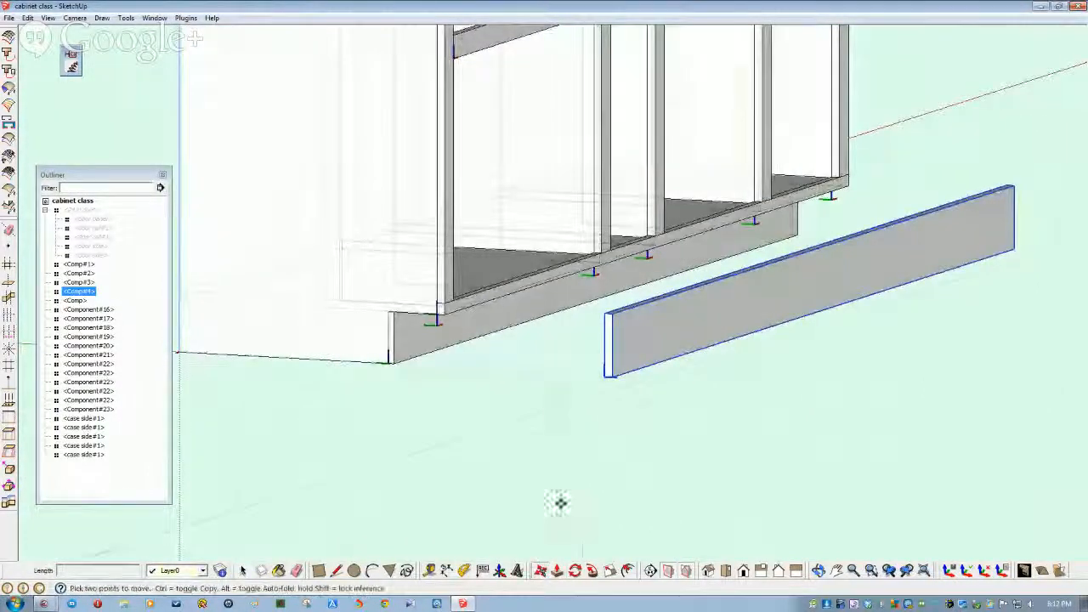
left_click(613, 377)
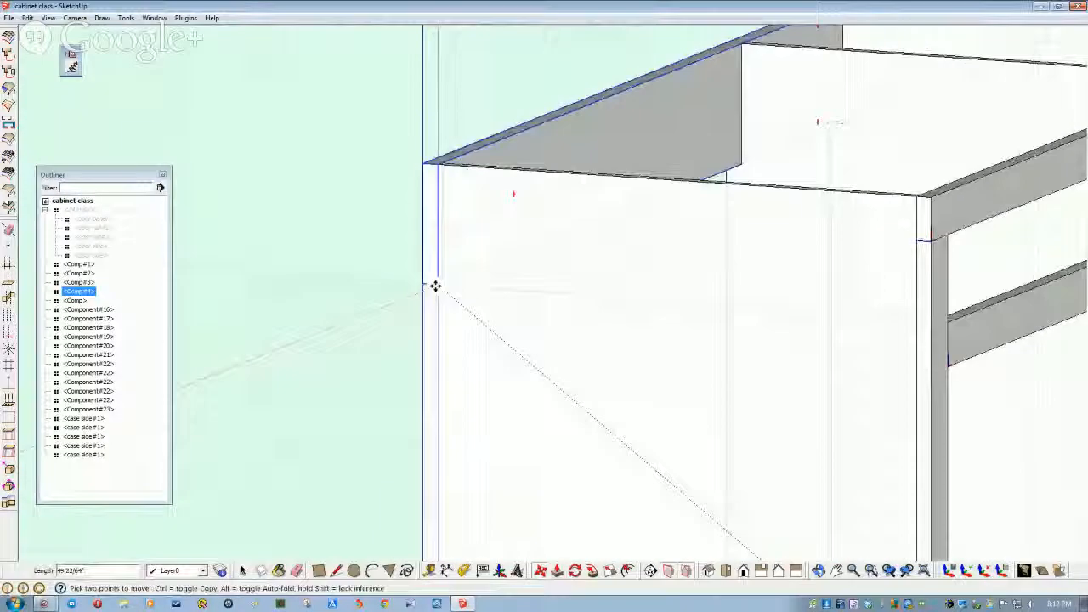
scroll(434, 287, "down", 8)
scroll(413, 375, "up", 10)
middle_click_drag(413, 375, 522, 313)
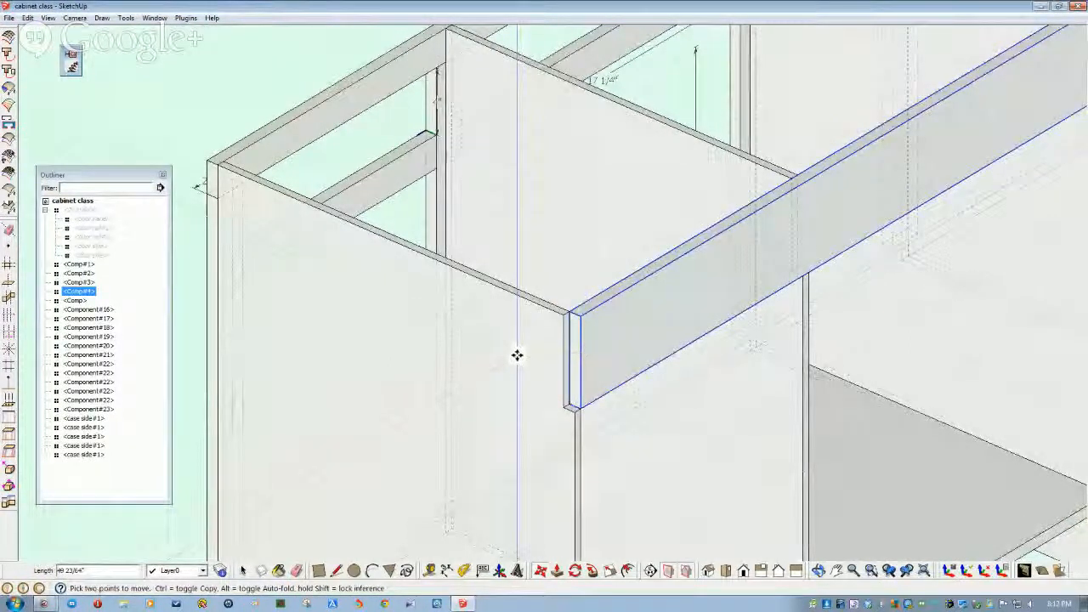
middle_click_drag(517, 355, 615, 348)
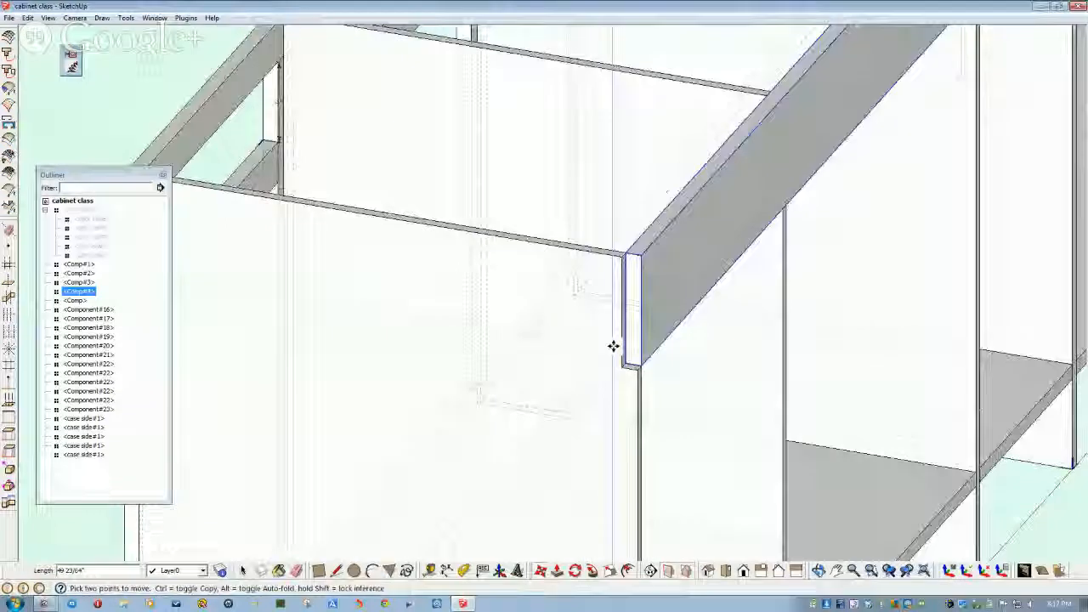
scroll(618, 332, "up", 1)
key("space")
- Inside the board component, push the end face out about 15/32", then exit
double_click(614, 308)
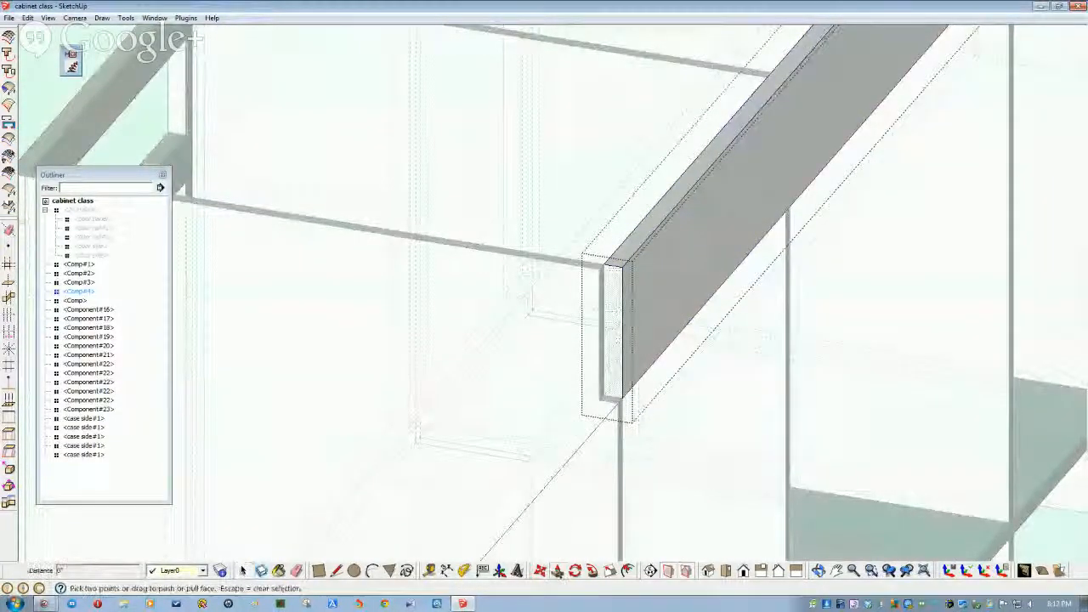
scroll(604, 380, "up", 3)
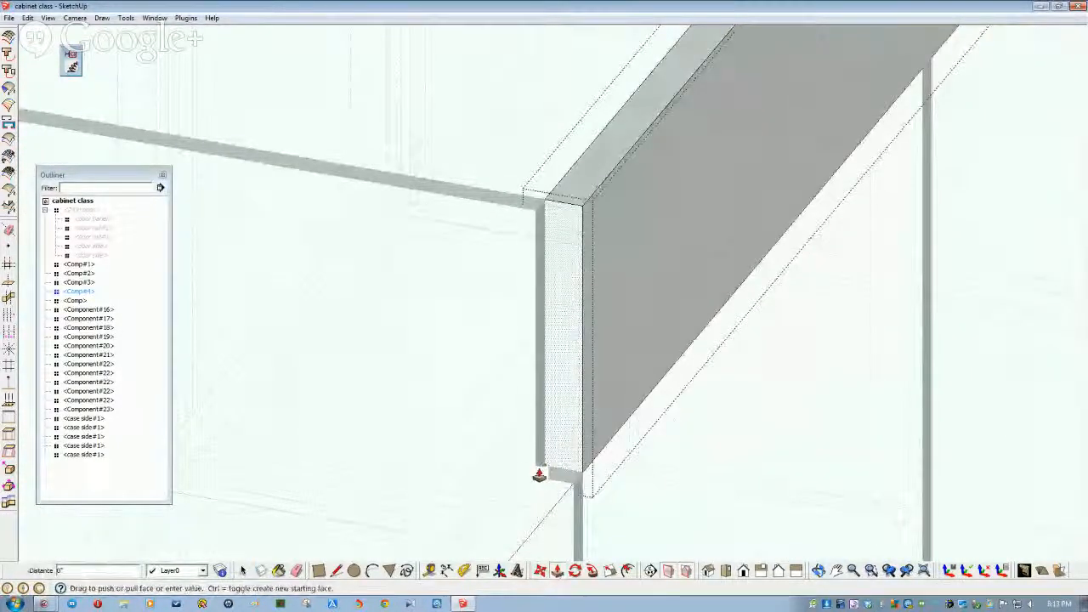
left_click(533, 492)
left_click(432, 418)
scroll(433, 417, "down", 5)
middle_click_drag(433, 418, 665, 269)
middle_click_drag(735, 154, 532, 235)
middle_click_drag(566, 164, 441, 576)
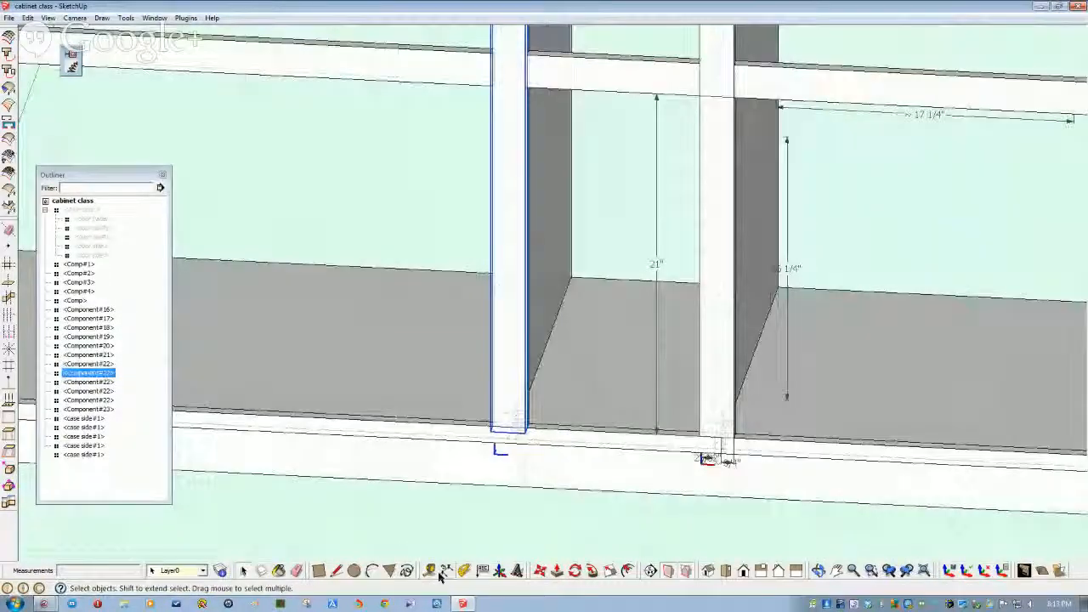
- Dimension the narrow opening's 10" width between the partition corners, placed below the rail
scroll(519, 195, "up", 6)
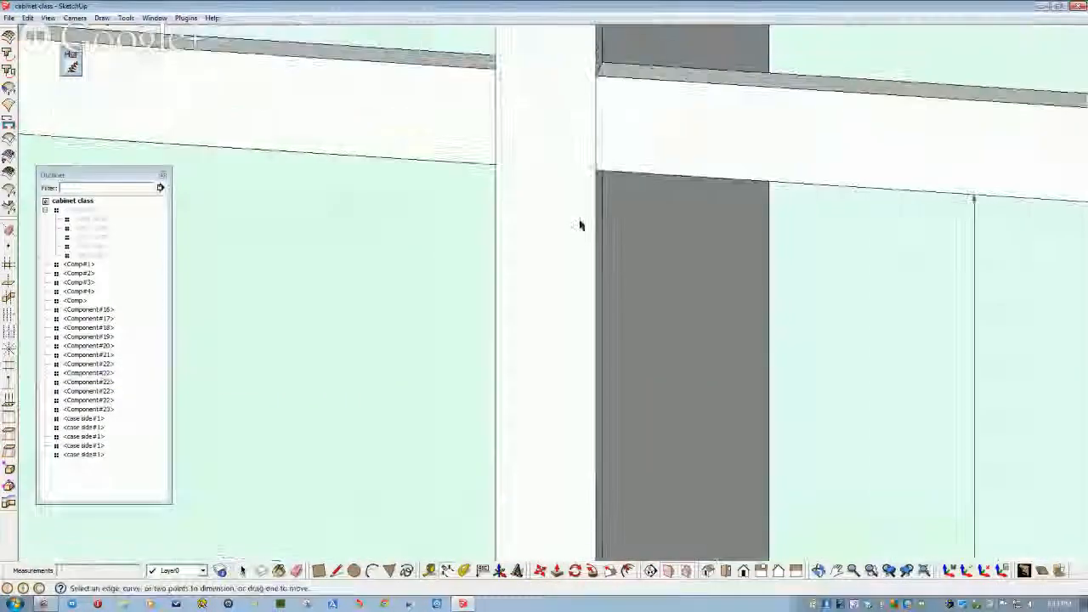
left_click(598, 172)
scroll(603, 179, "down", 3)
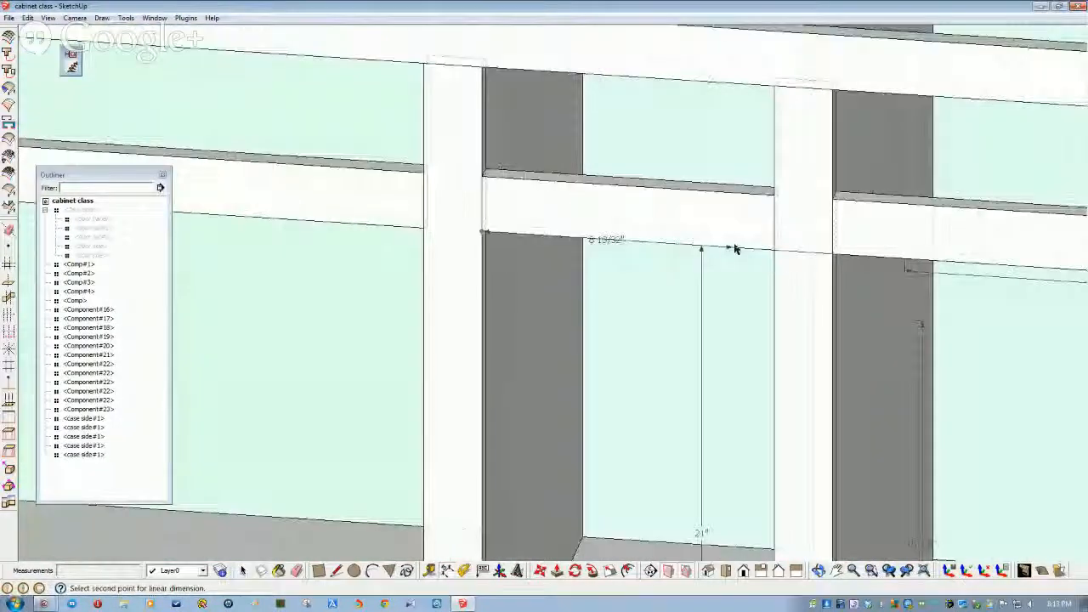
left_click(774, 251)
left_click(768, 284)
key("F4")
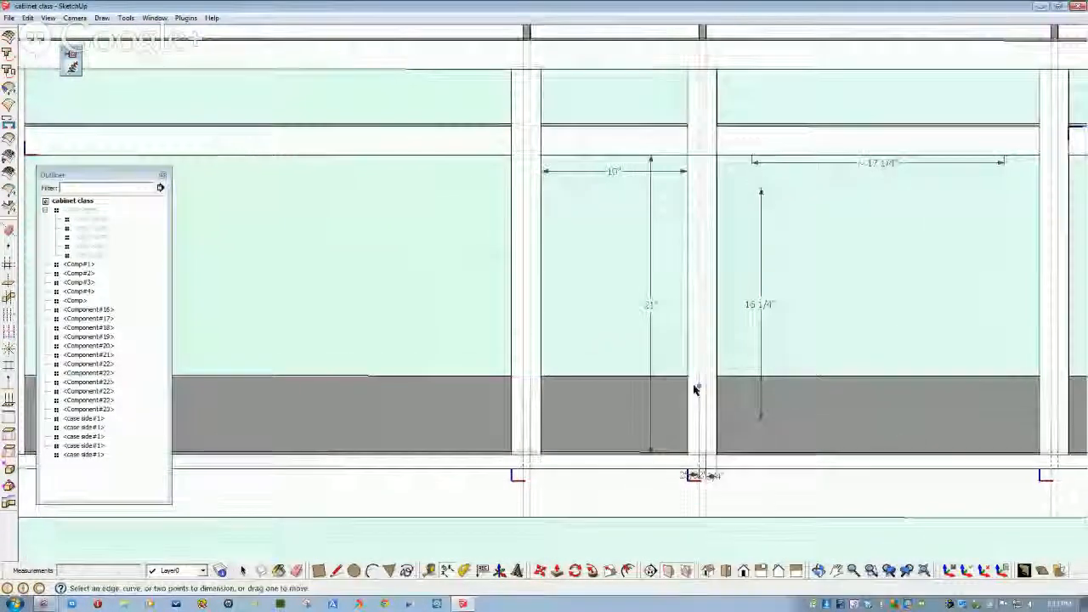
mouse_move(695, 389)
middle_mouse_down()
mouse_move(643, 400)
mouse_move(627, 381)
mouse_move(303, 369)
mouse_move(133, 226)
mouse_move(138, 260)
middle_mouse_up()
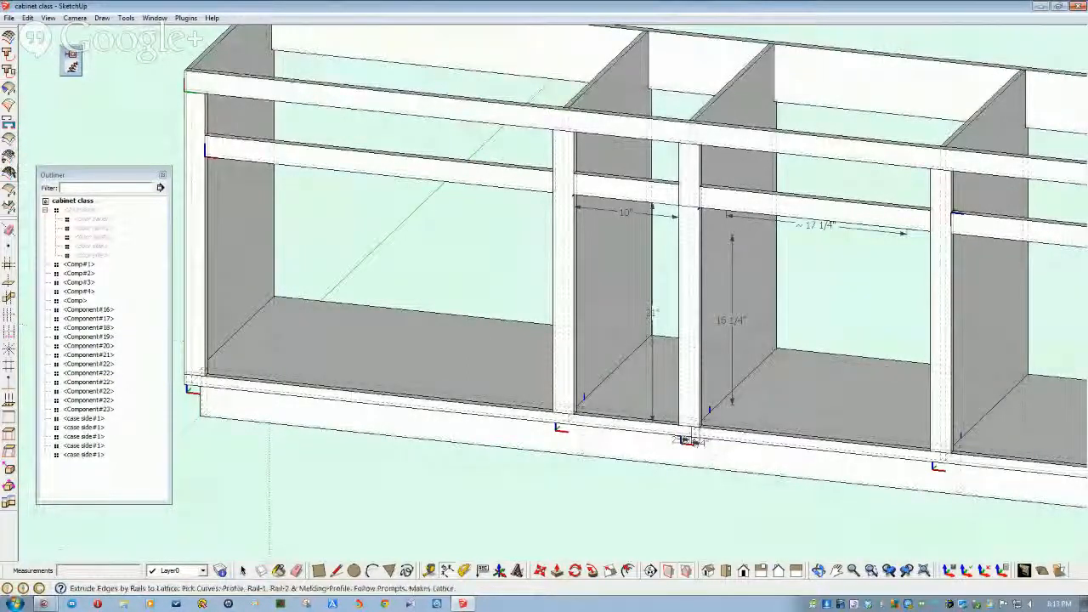
- Import the door stile file from the BAW Cabinet Comps folder
left_click(8, 18)
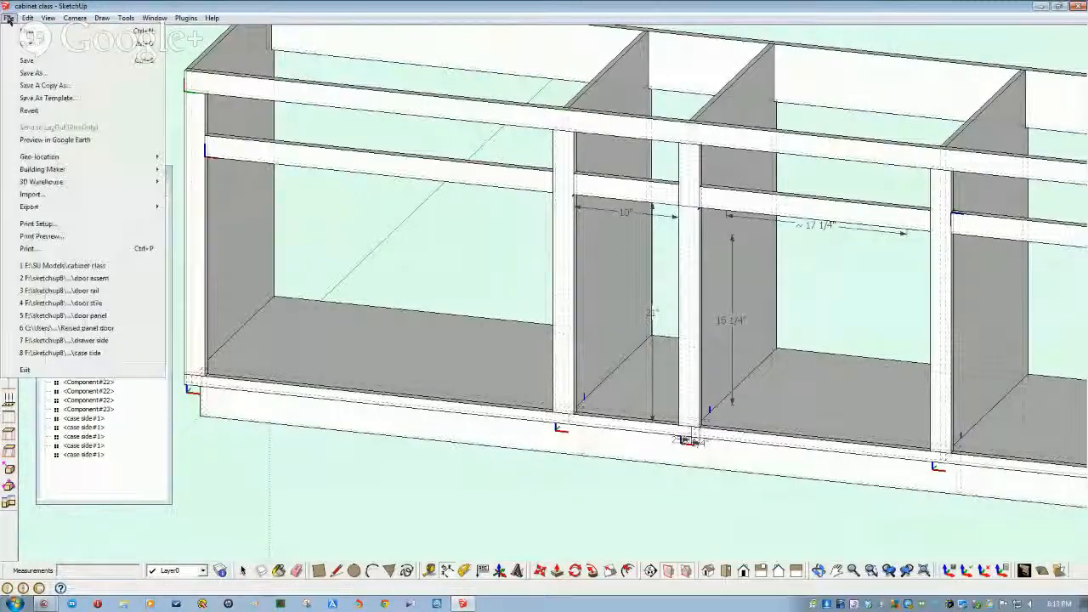
mouse_move(61, 210)
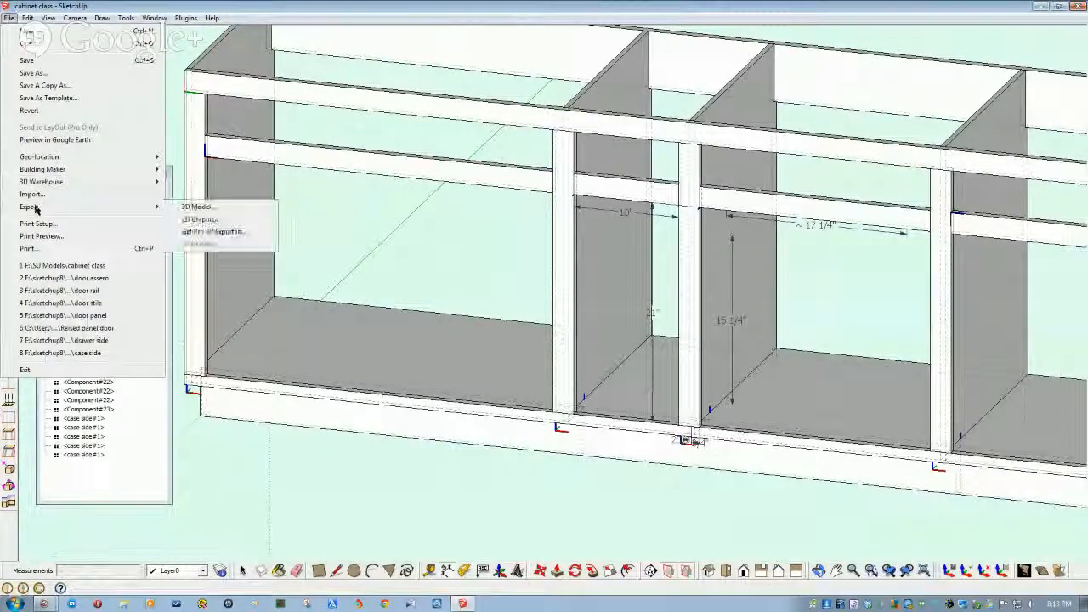
left_click(35, 198)
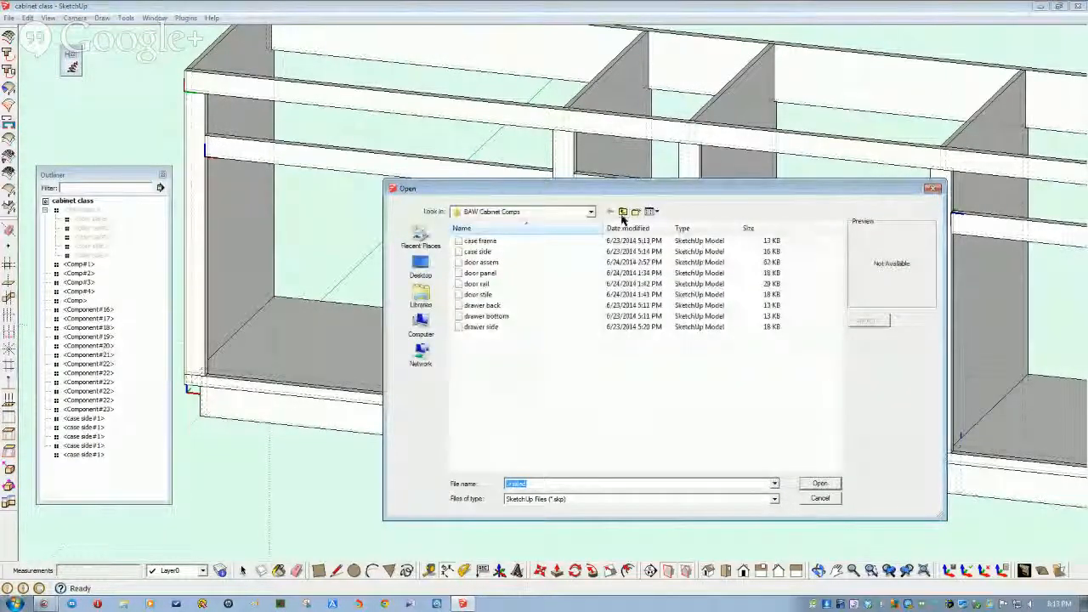
left_click(622, 213)
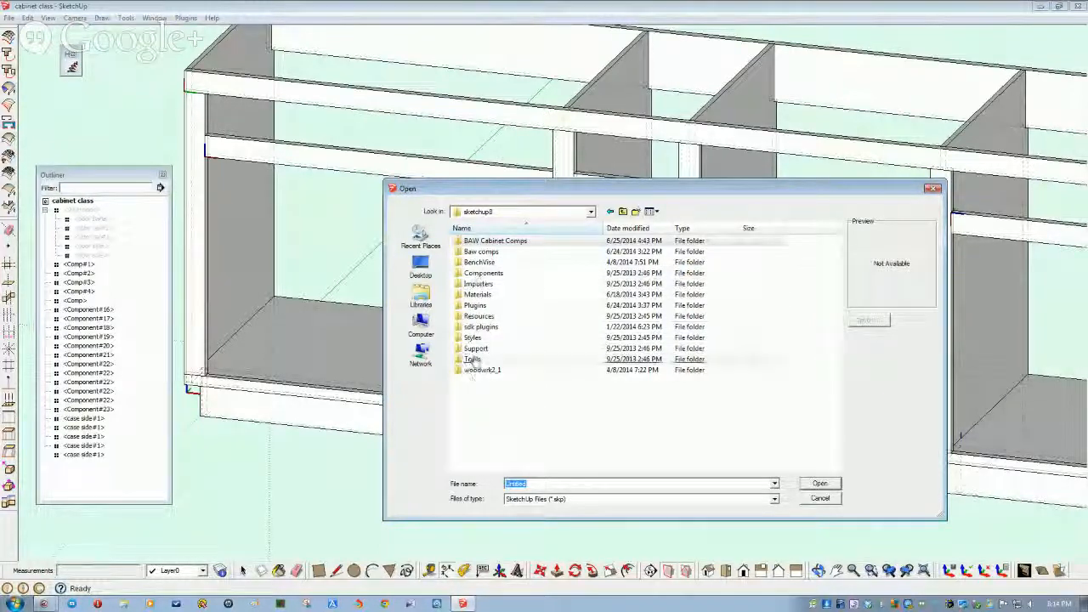
double_click(480, 244)
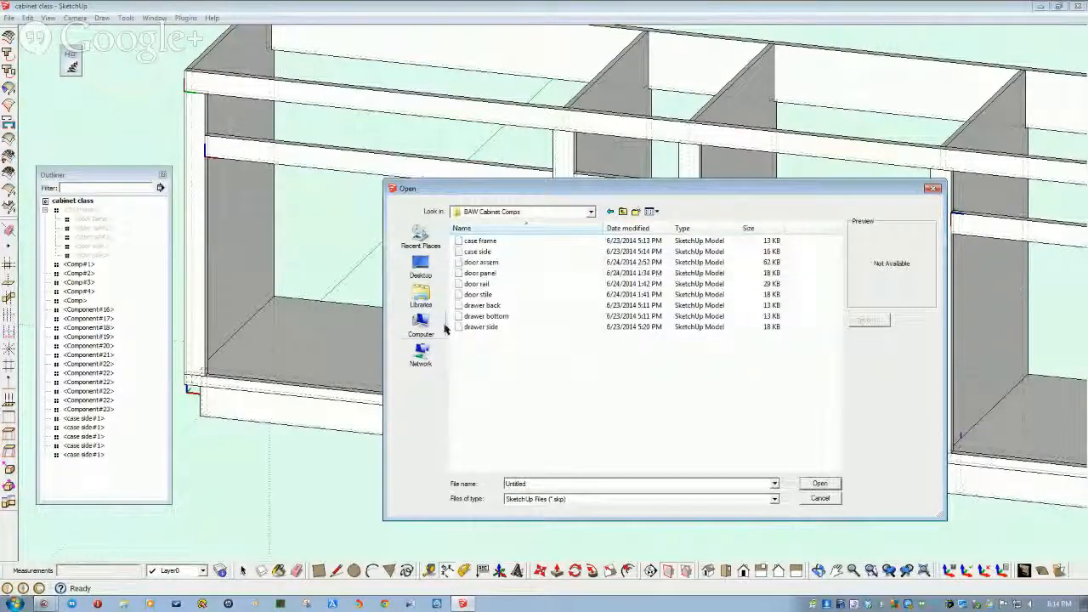
double_click(472, 295)
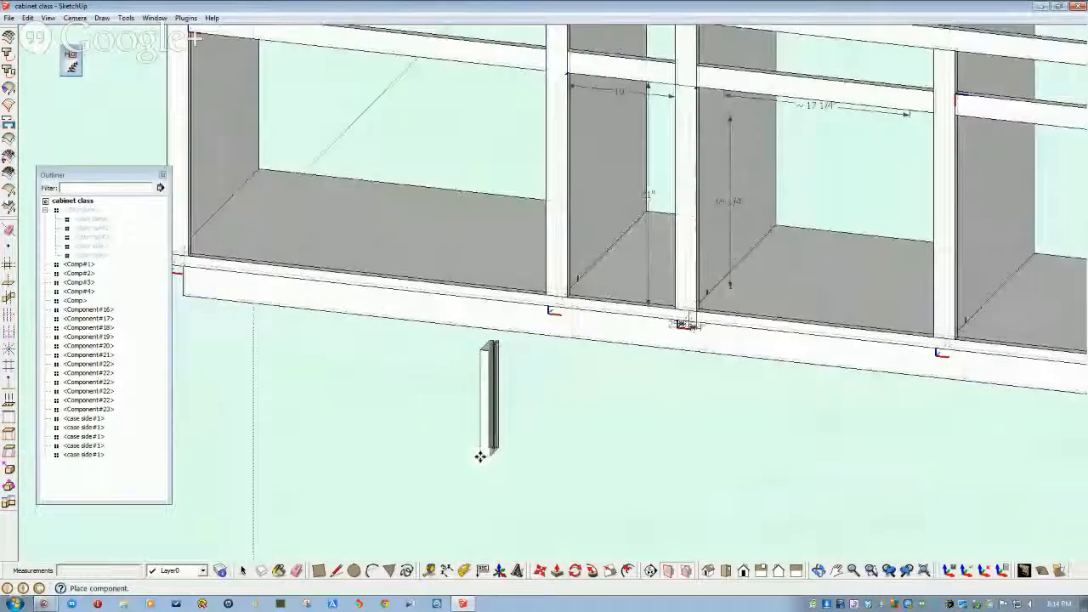
- Place the imported door stile below the cabinet
left_click(478, 454)
scroll(480, 451, "up", 6)
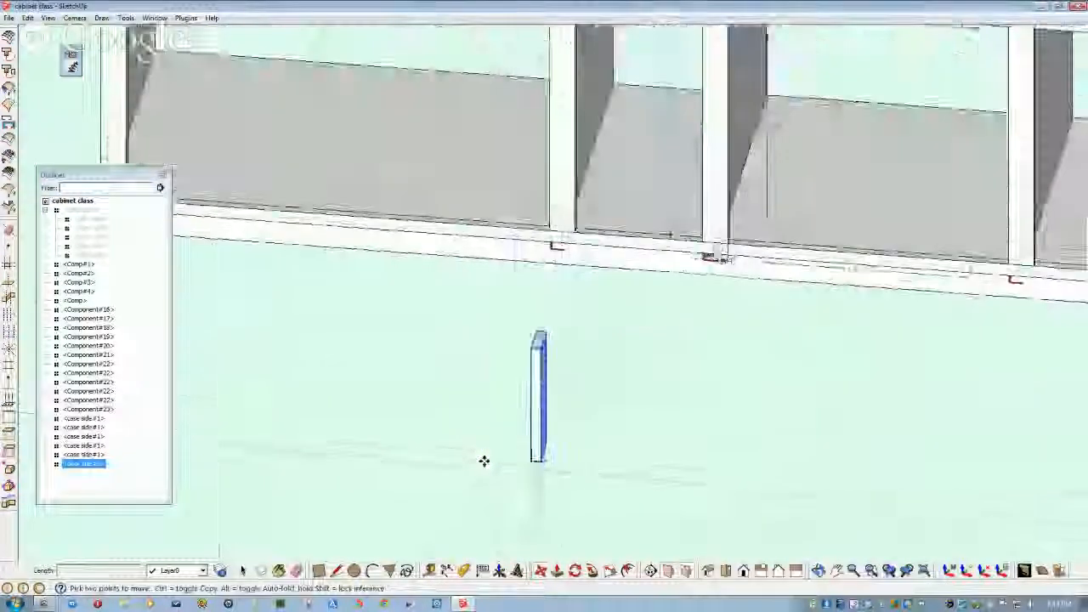
middle_click_drag(508, 417, 562, 468)
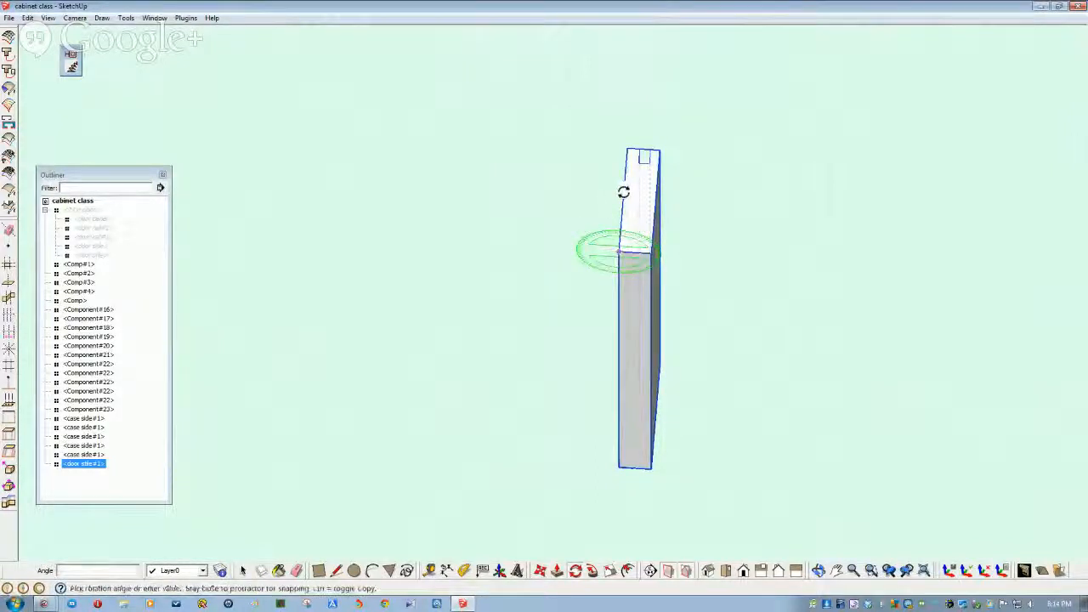
key("space")
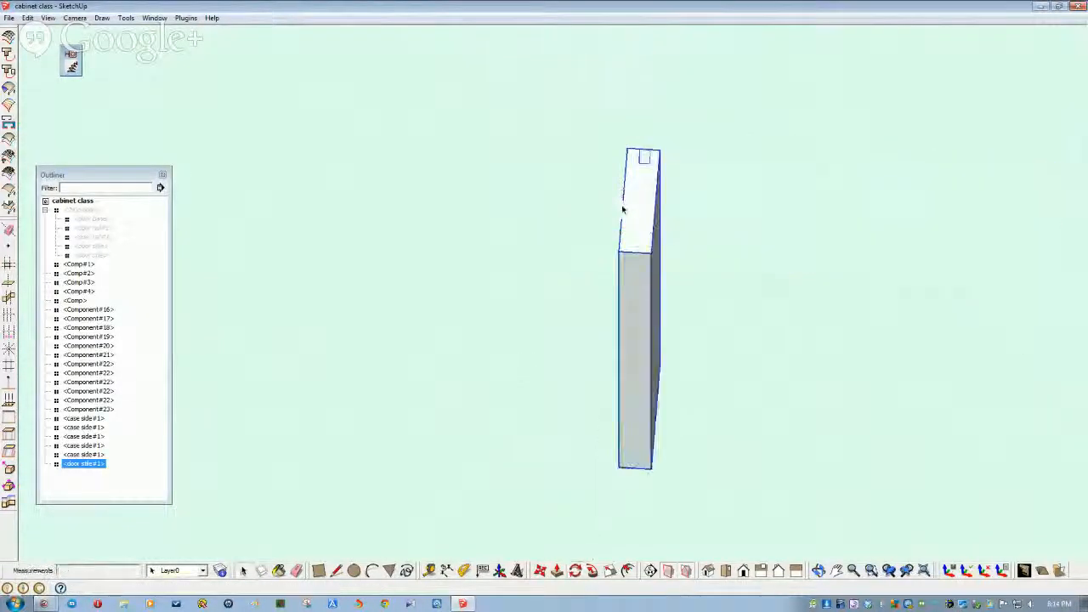
middle_click_drag(629, 279, 500, 468)
- Rotate the door stile 90 degrees into its upright working orientation
left_click(574, 571)
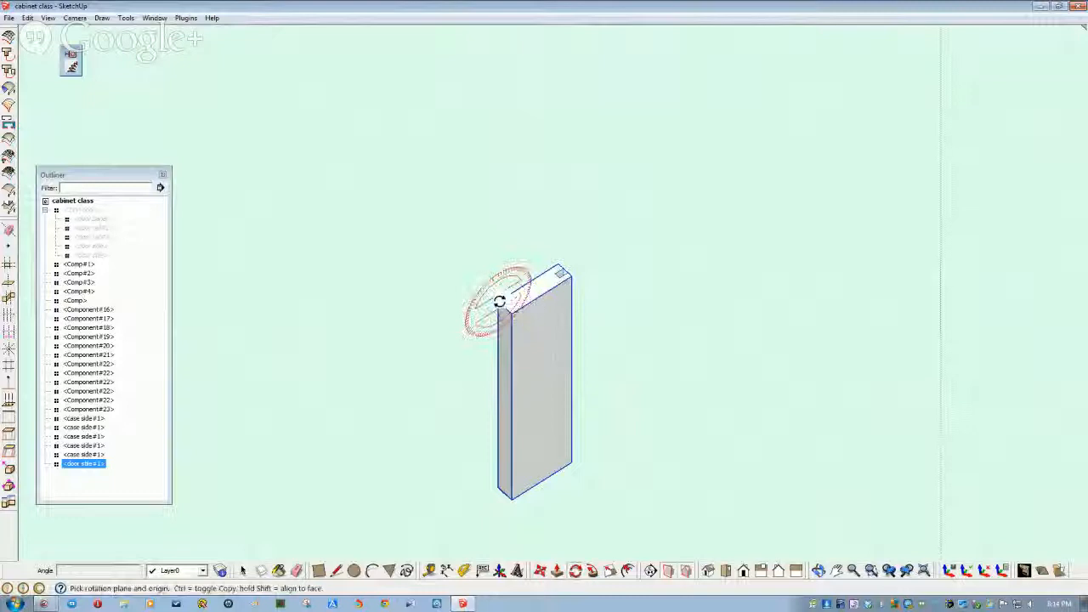
key("space")
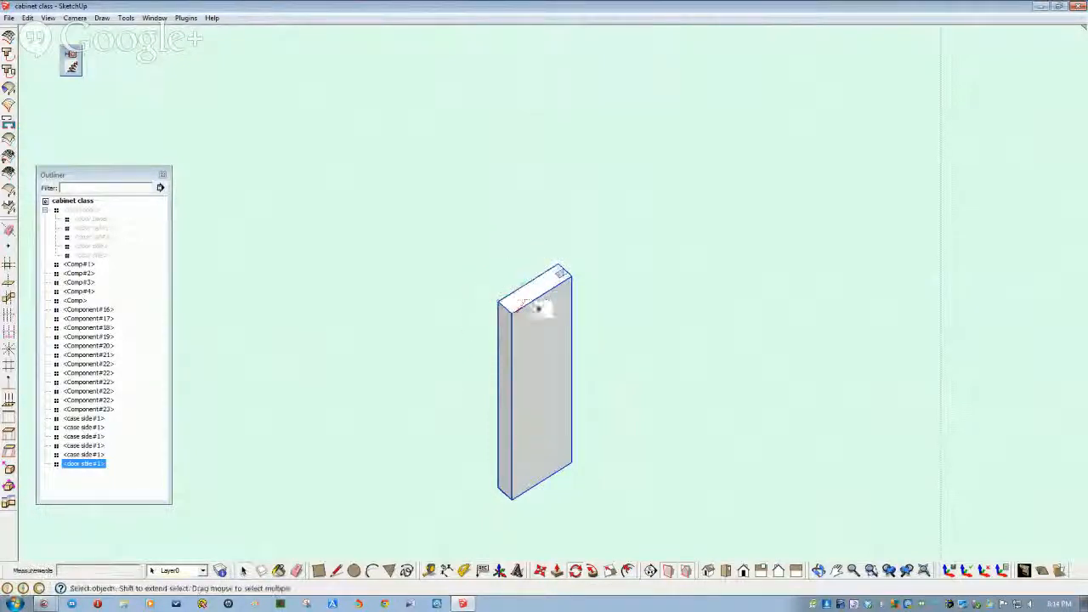
left_click(575, 571)
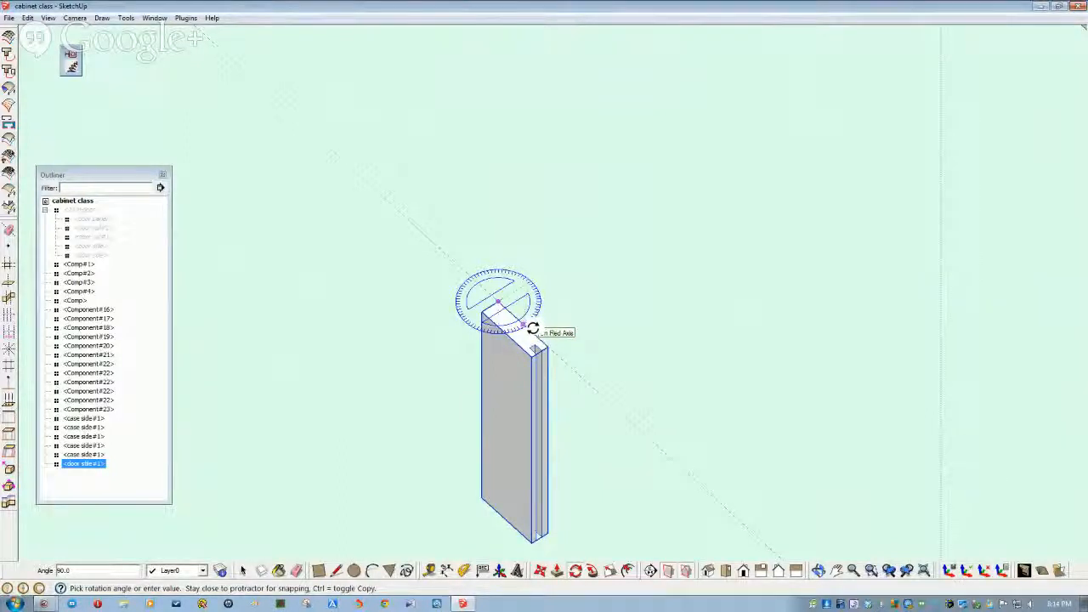
left_click(532, 328)
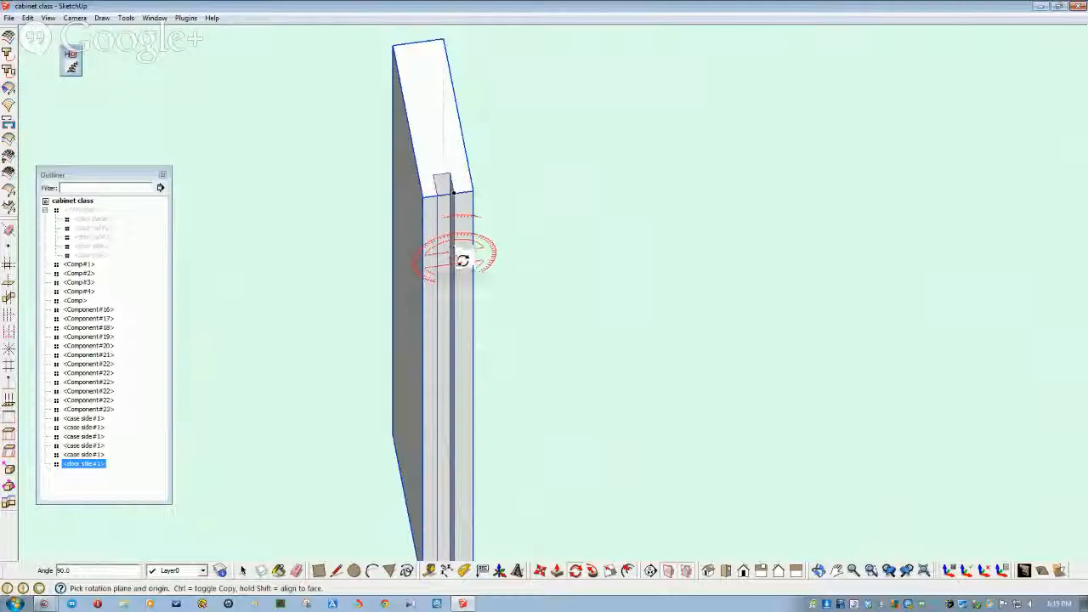
scroll(454, 296, "down", 3)
middle_click_drag(467, 342, 463, 387)
key("space")
left_click(503, 450)
middle_click_drag(368, 559, 347, 521)
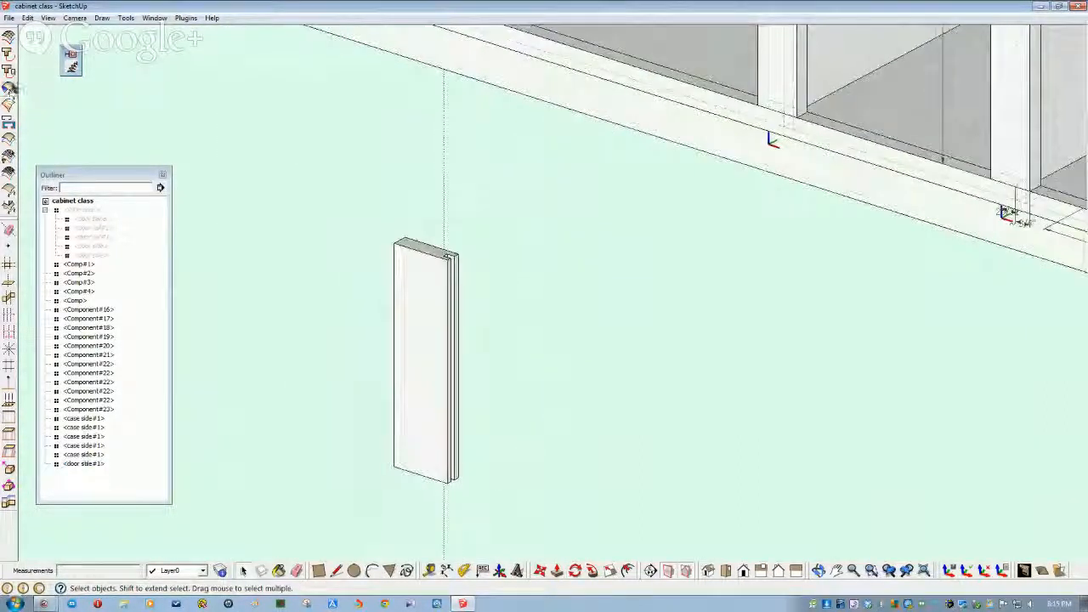
- Import the door rail component and place it beside the stile
left_click(8, 18)
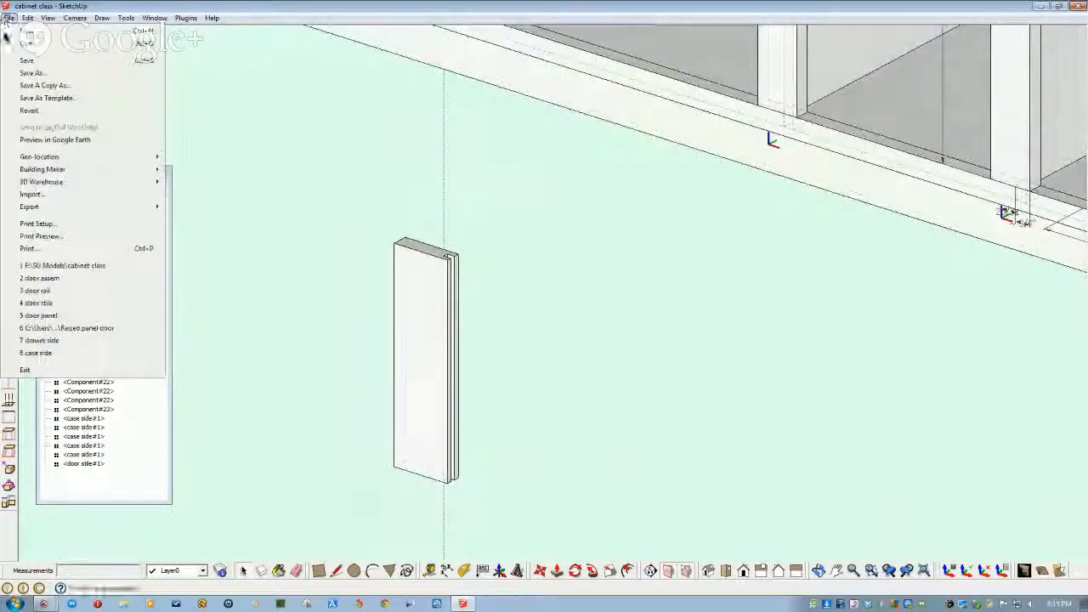
left_click(46, 196)
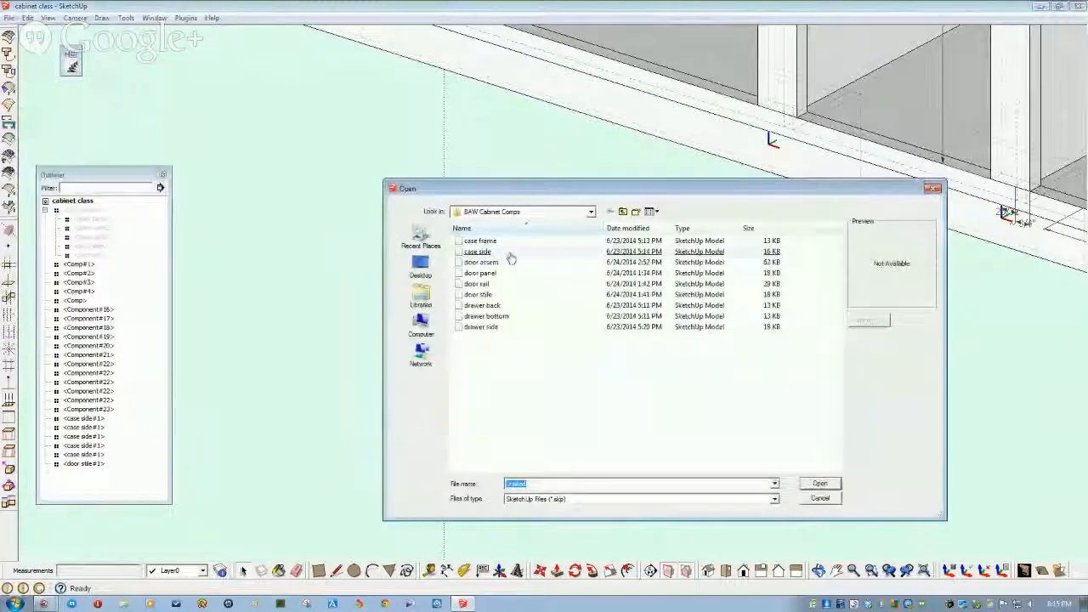
double_click(488, 286)
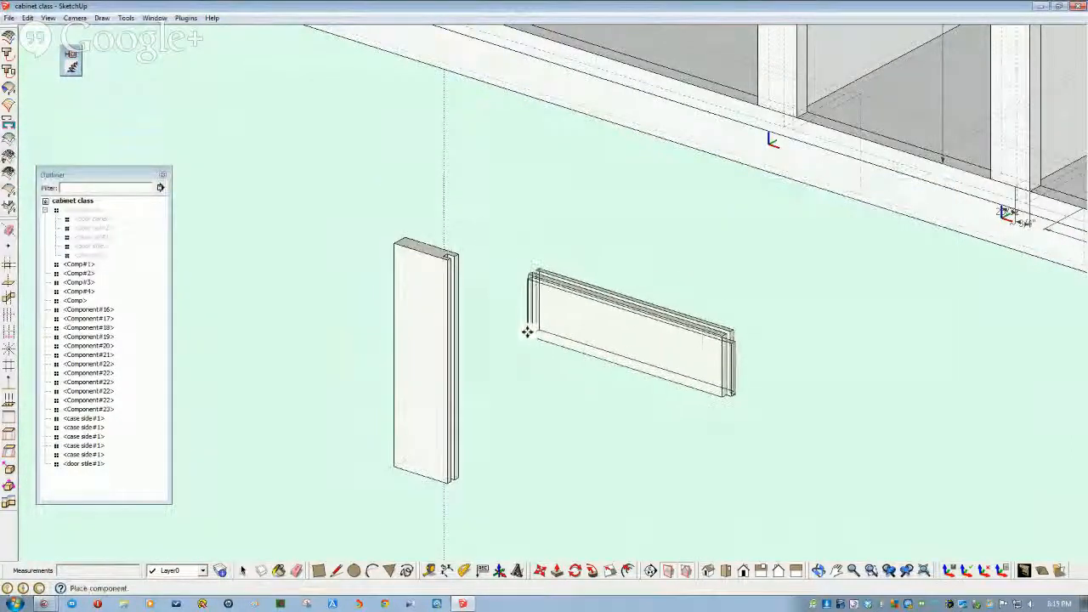
left_click(527, 333)
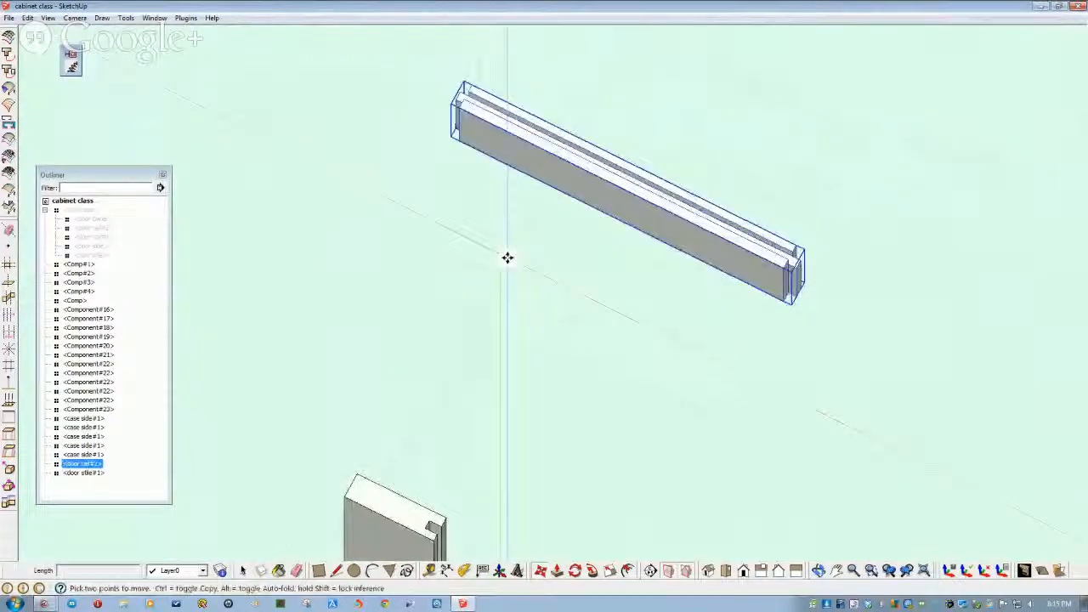
- Move the rail by its end into the door stile's corner
left_click(541, 571)
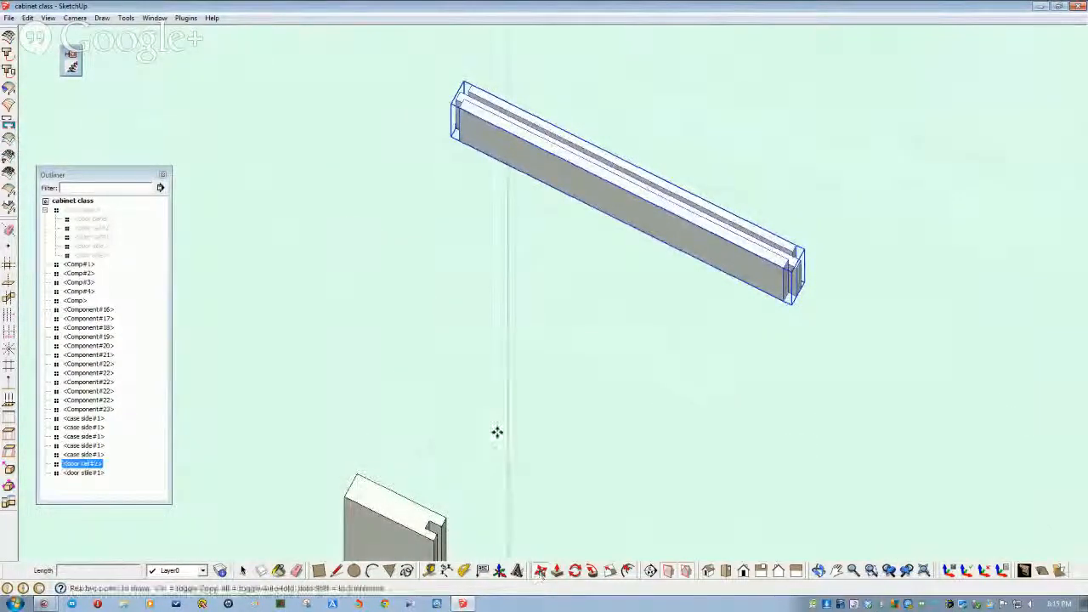
left_click(458, 111)
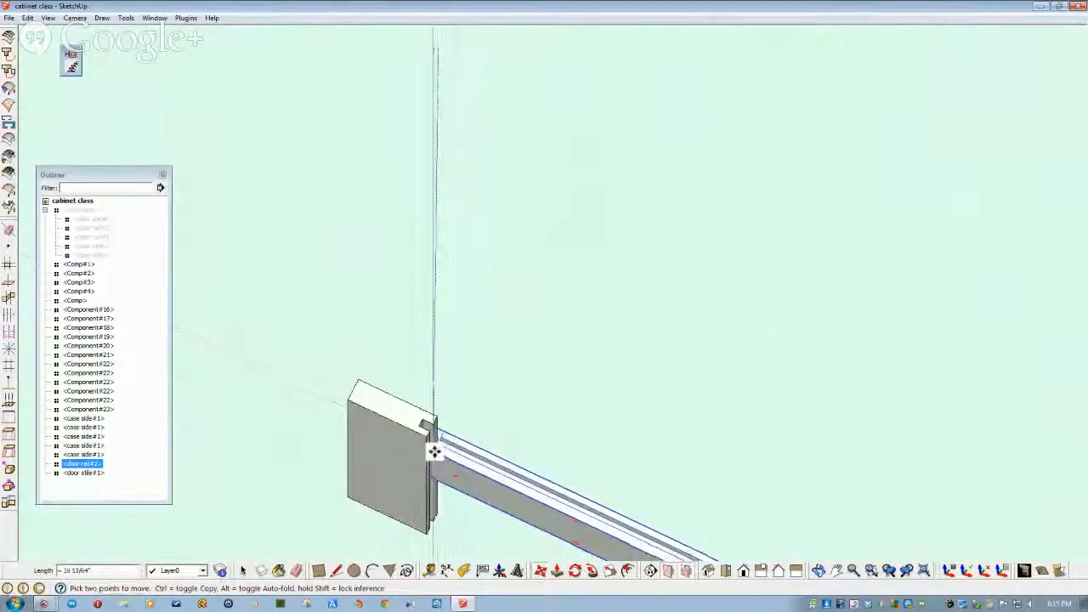
left_click(427, 447)
mouse_move(428, 447)
middle_mouse_down()
mouse_move(445, 490)
mouse_move(426, 449)
middle_mouse_up()
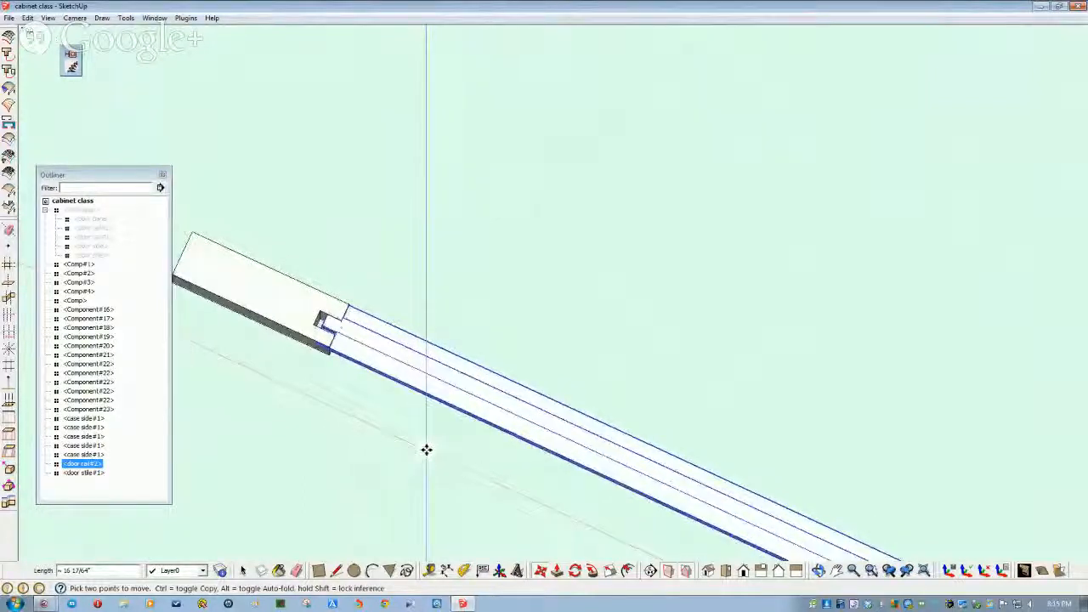
scroll(384, 396, "down", 3)
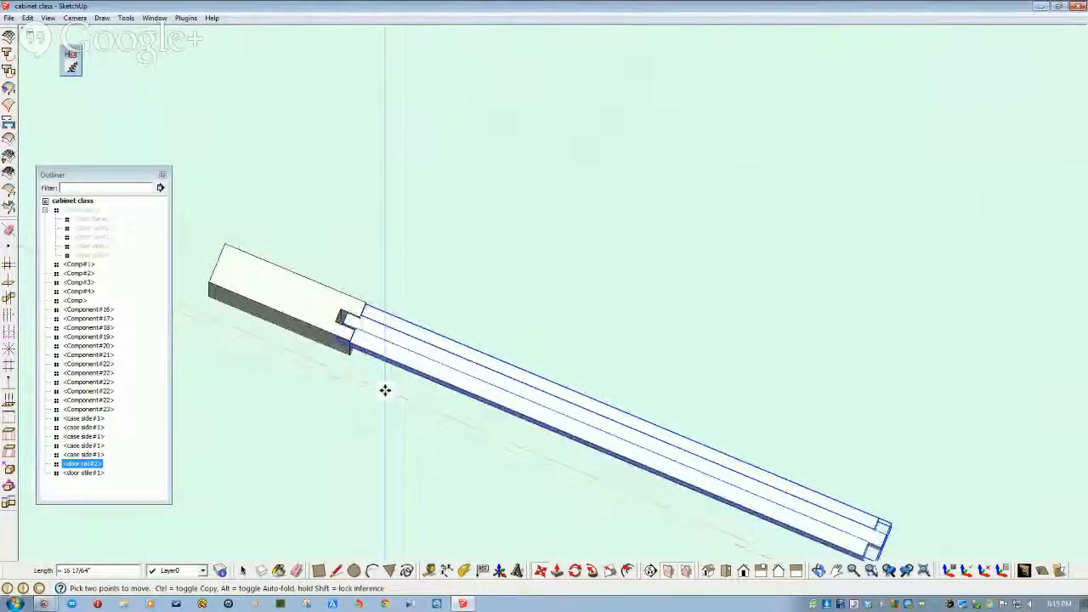
middle_click_drag(384, 391, 417, 379)
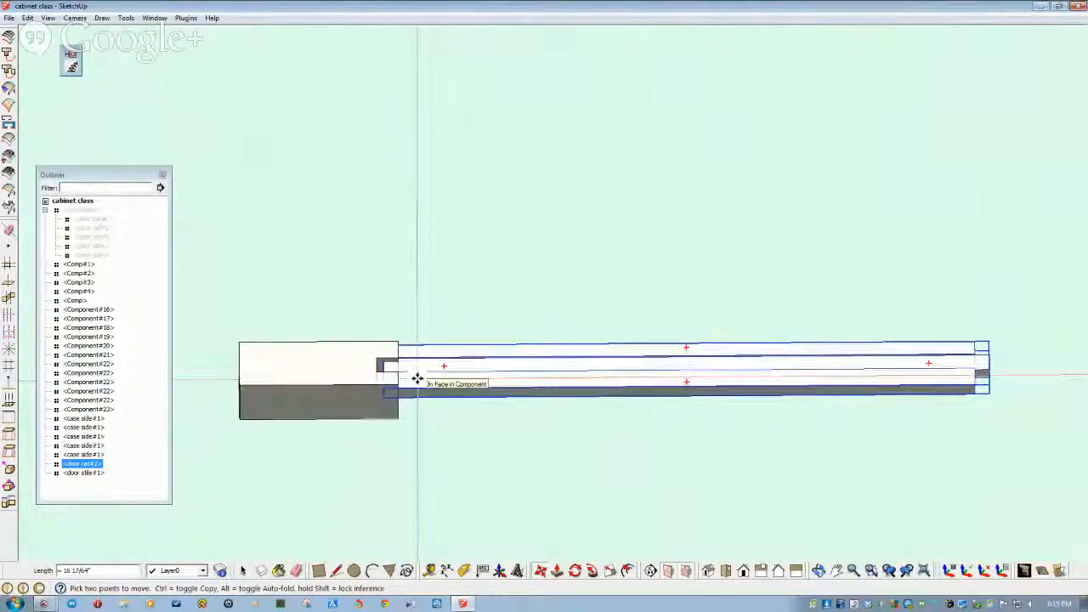
middle_click_drag(451, 383, 417, 312)
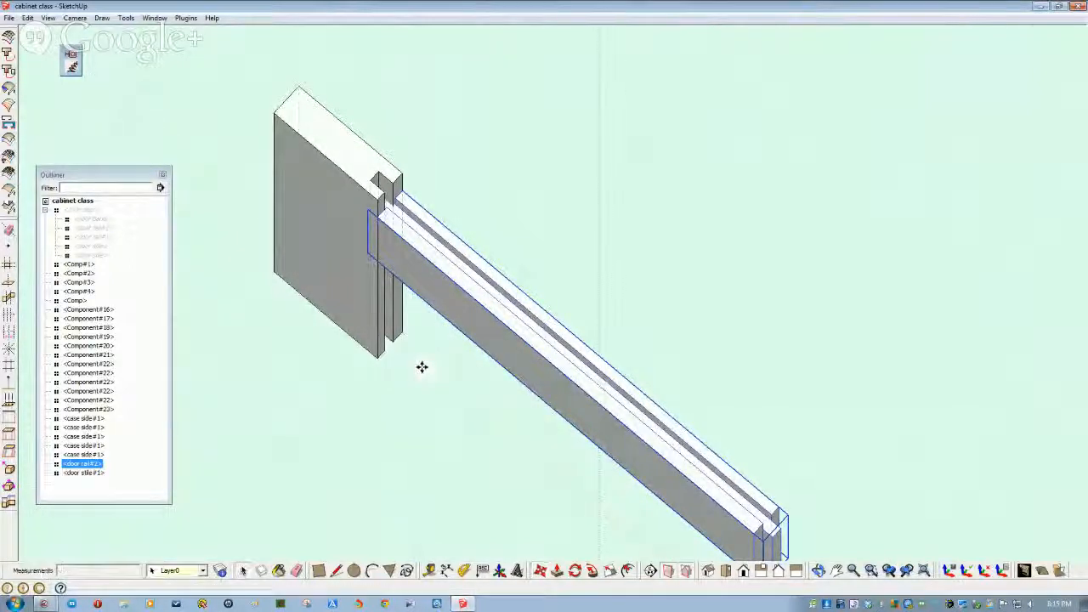
middle_click_drag(436, 331, 572, 394)
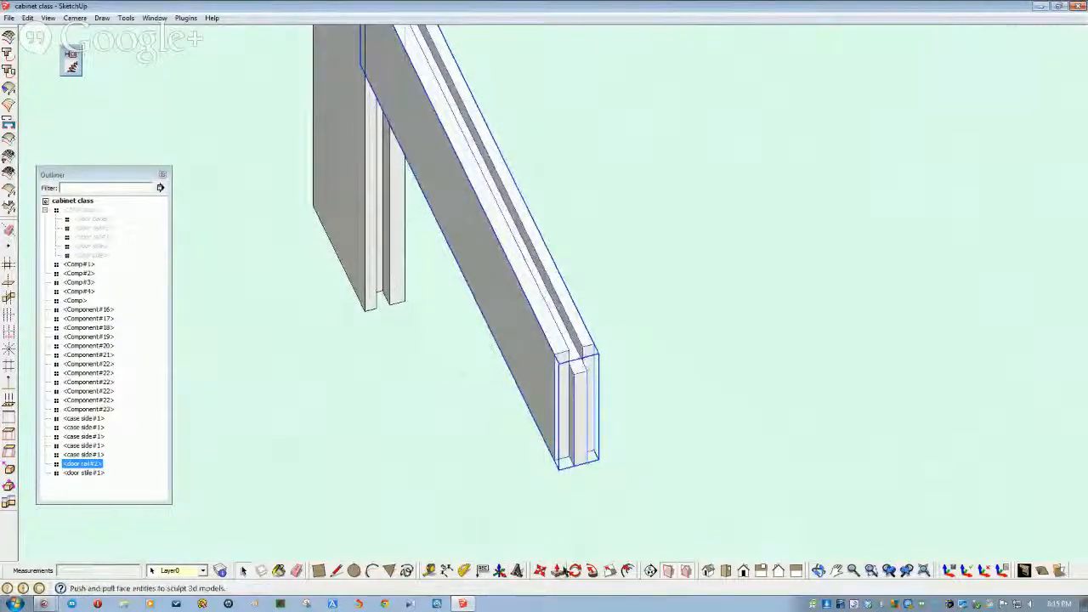
- Rotate the door rail 180° about its end so it lies against the stile
left_click(576, 573)
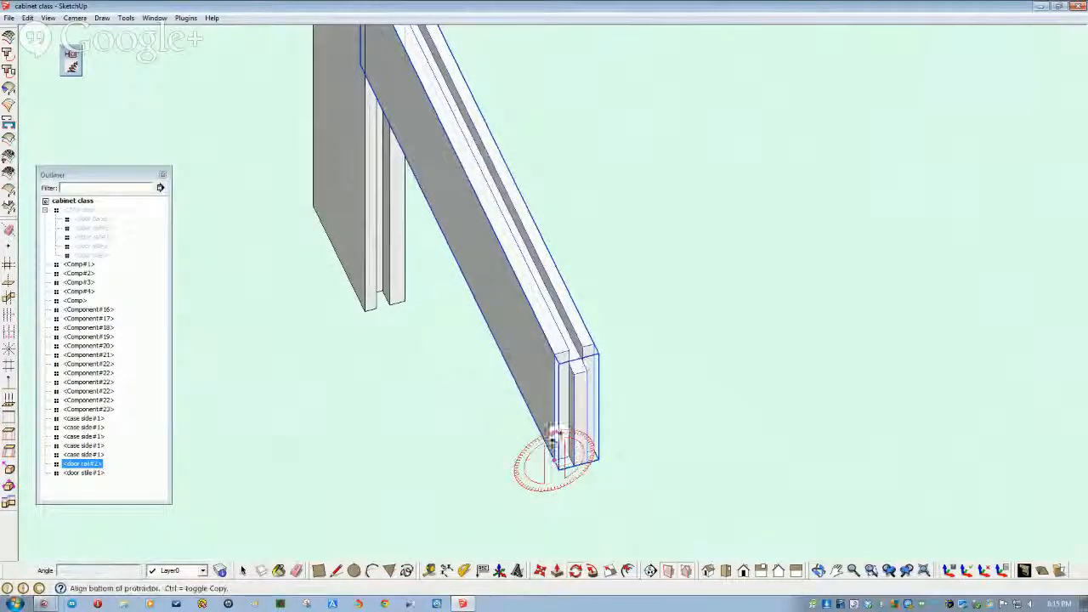
left_click(553, 373)
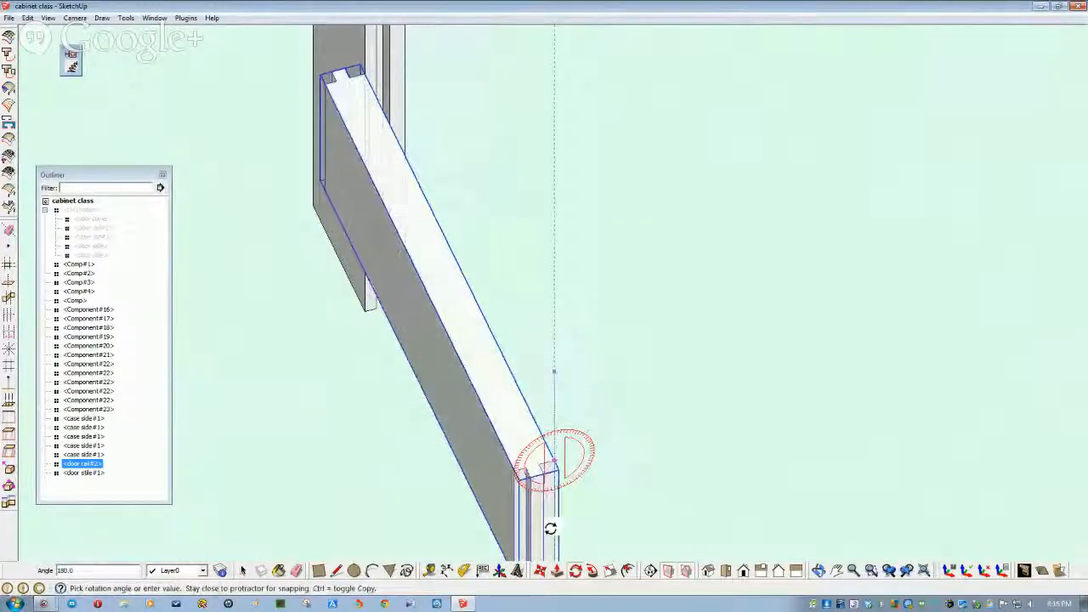
left_click(551, 529)
scroll(554, 428, "down", 3)
middle_click_drag(554, 427, 441, 500)
scroll(439, 483, "down", 3)
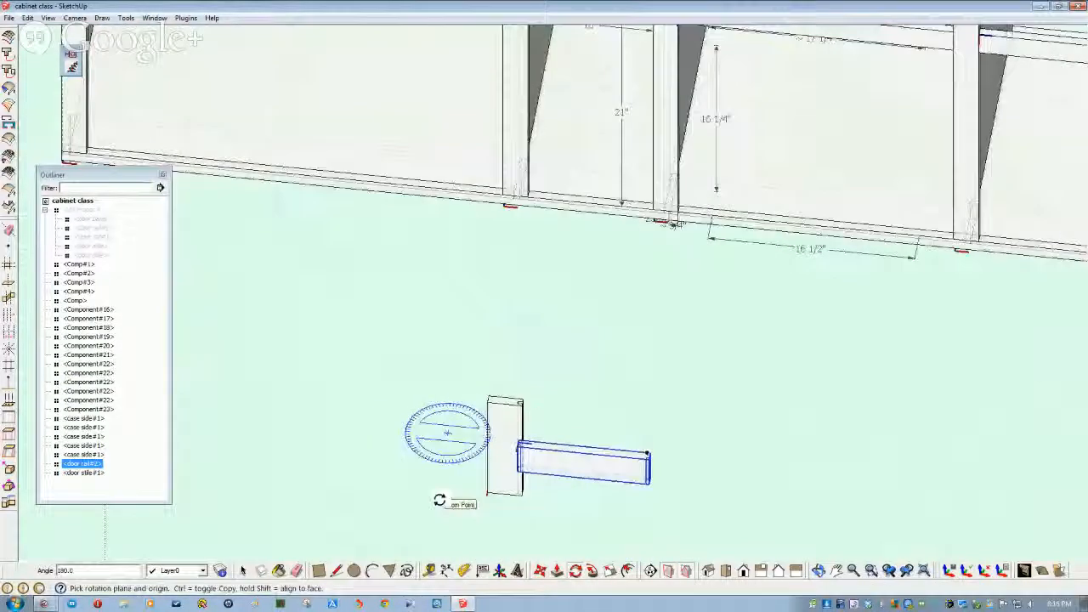
key("space")
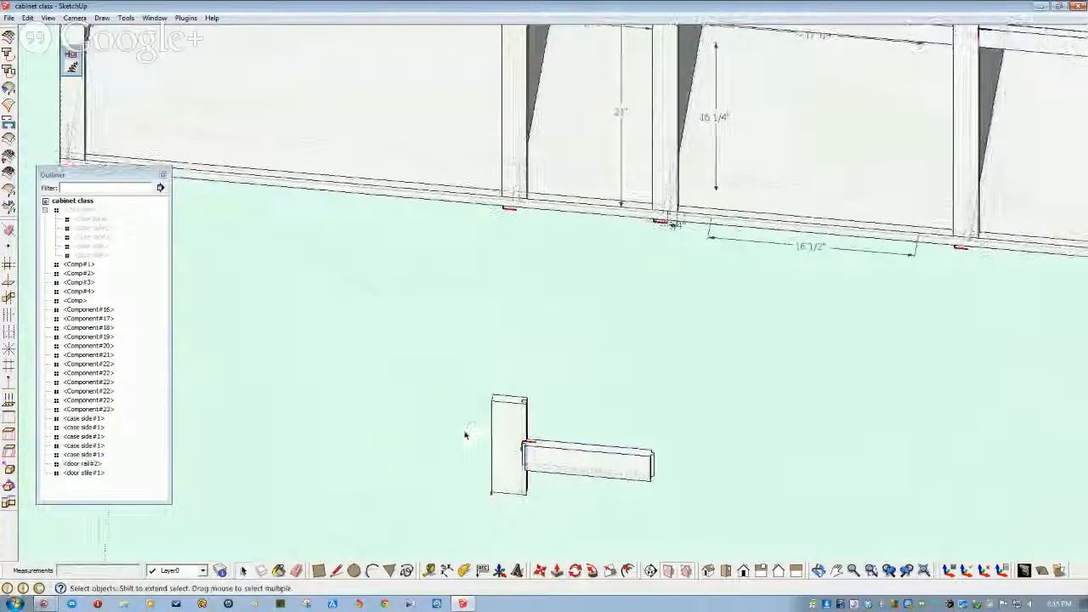
scroll(467, 450, "up", 5)
- Open the door stile for editing and dimension its 10-inch height
left_click(474, 479)
scroll(459, 459, "down", 3)
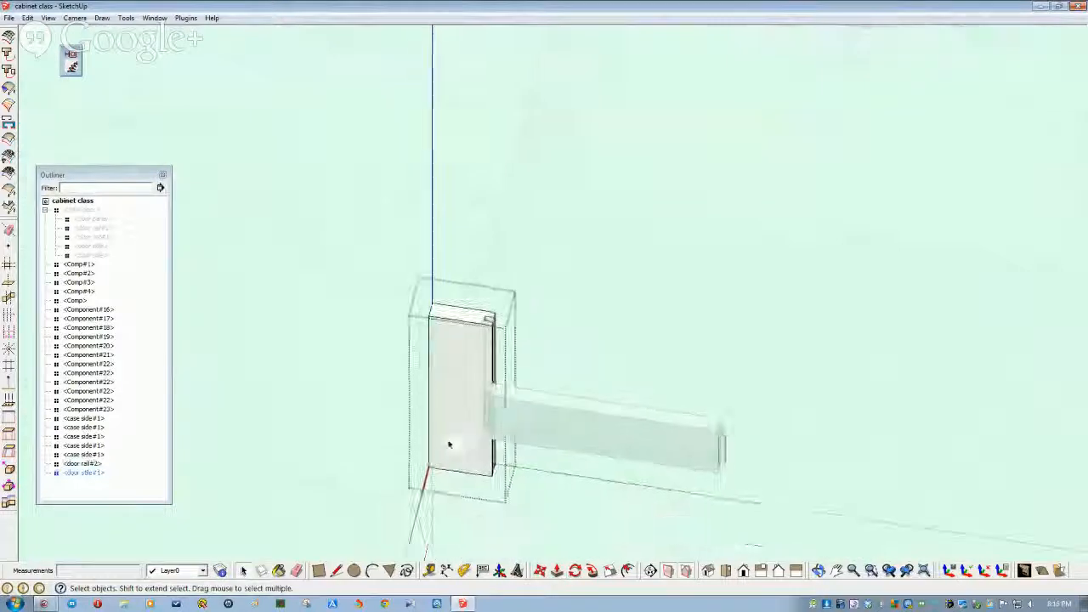
middle_click_drag(450, 408, 465, 419)
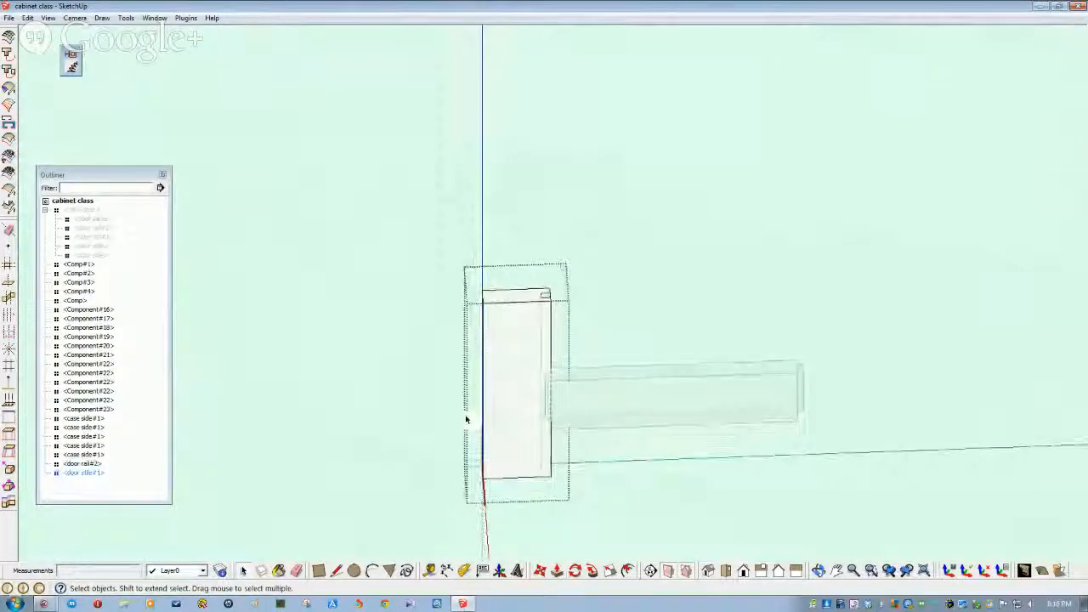
left_click(537, 535)
middle_click_drag(537, 536, 508, 544)
double_click(531, 446)
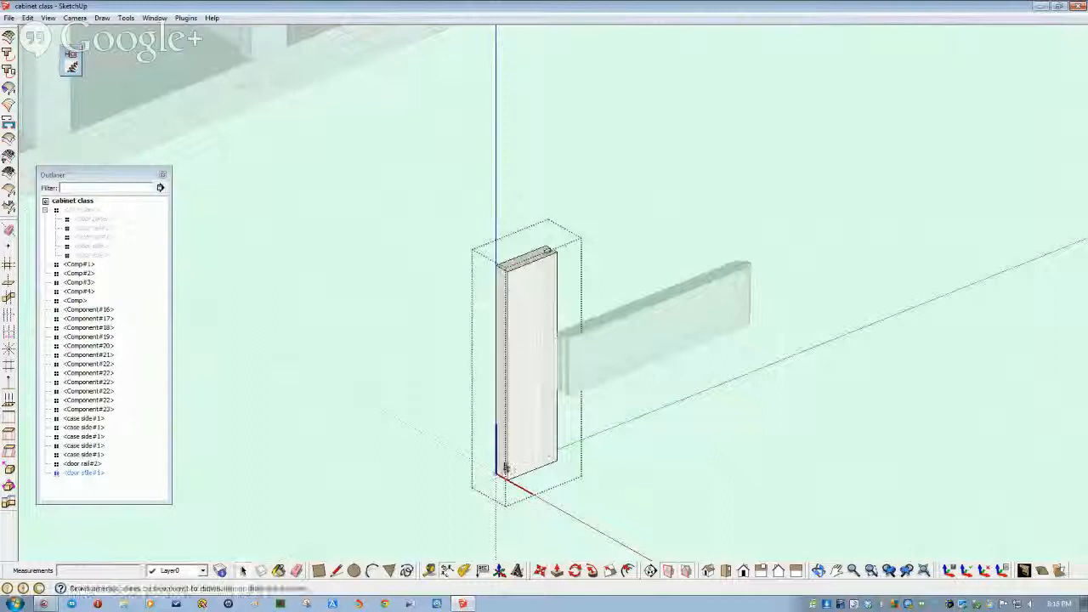
left_click(476, 466)
key("f")
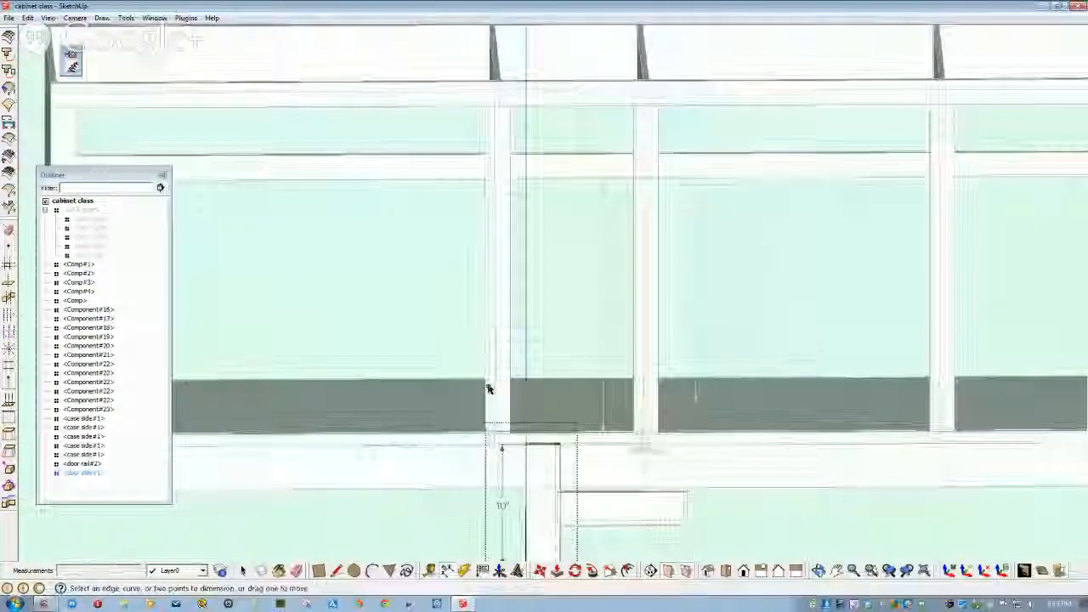
- Push/Pull the stile's top face up so the stile is 21 inches long
middle_click_drag(489, 388, 524, 405)
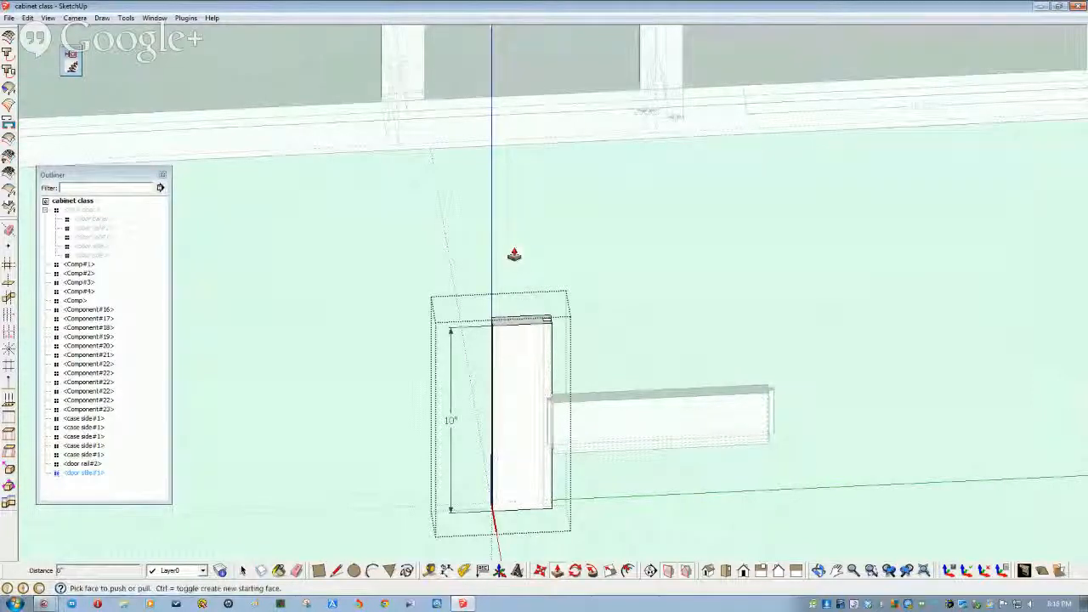
scroll(527, 316, "up", 3)
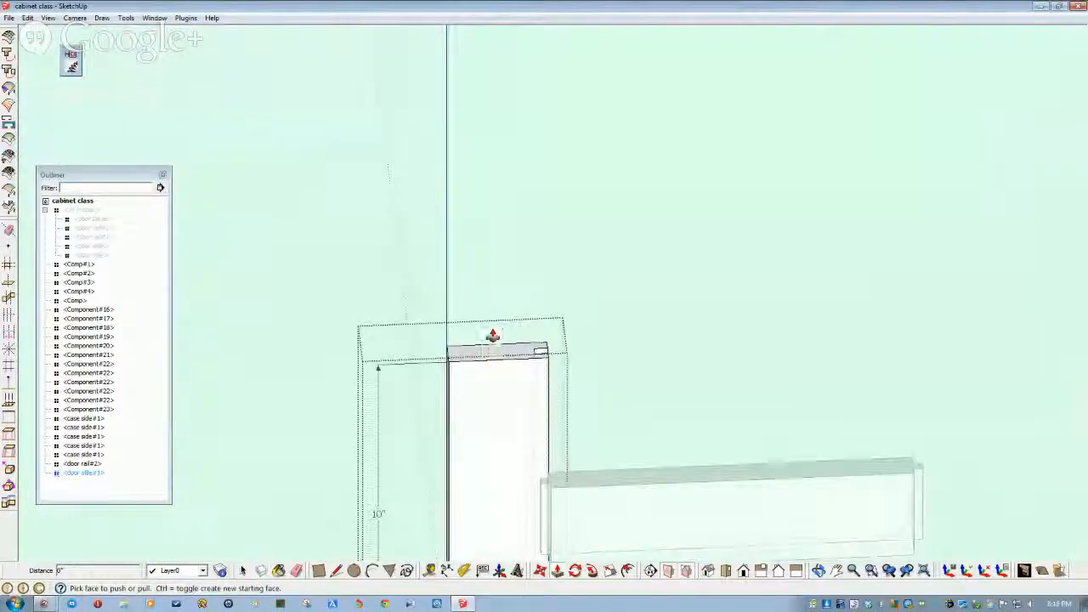
left_click_drag(487, 353, 485, 277)
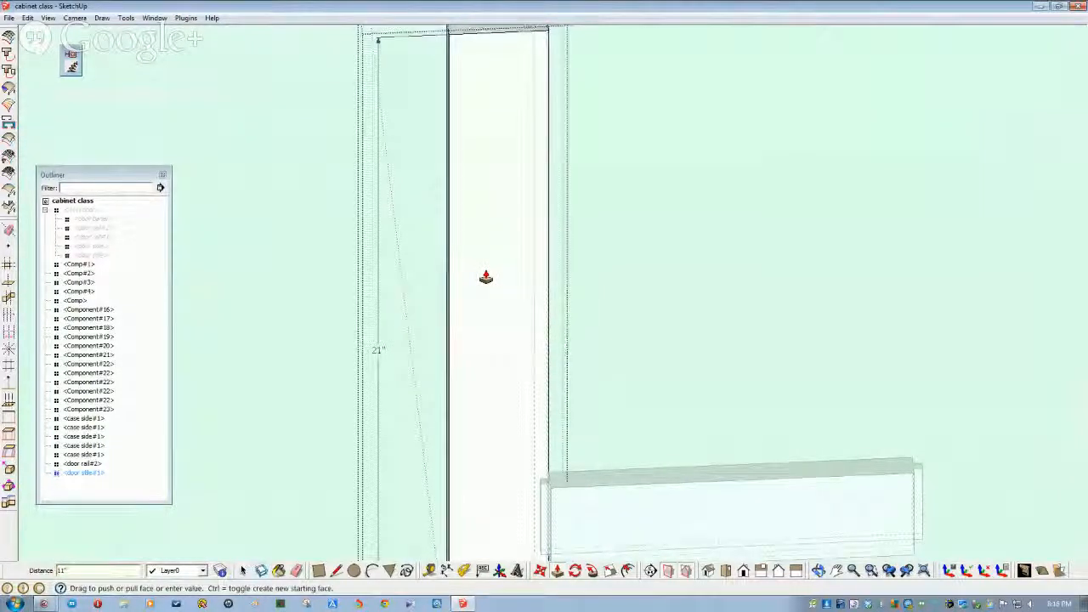
scroll(486, 277, "down", 5)
scroll(464, 399, "up", 4)
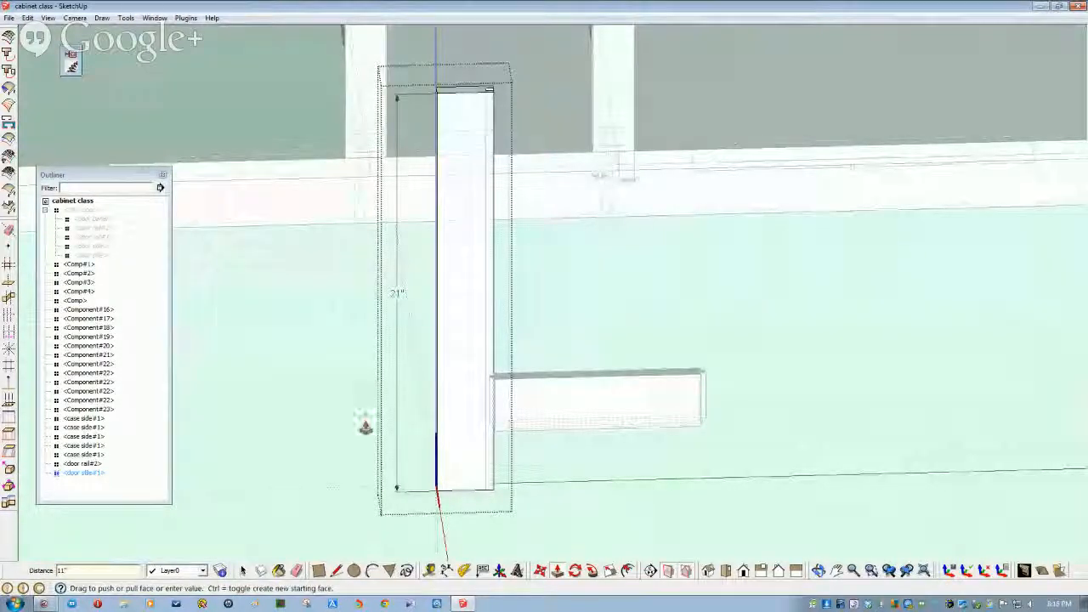
key("space")
middle_click_drag(418, 384, 564, 482)
scroll(565, 482, "up", 2)
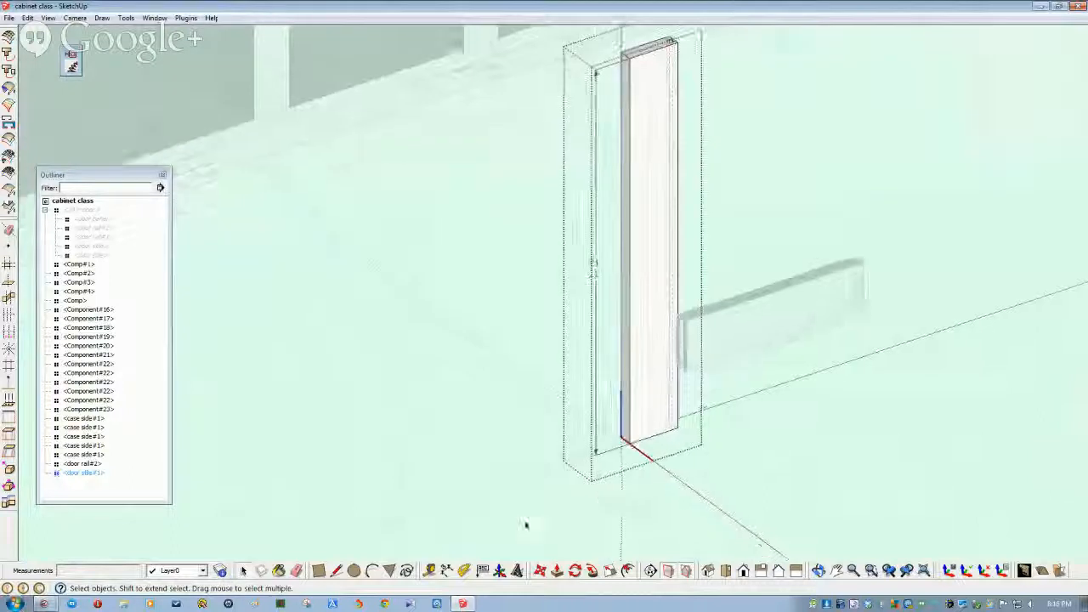
- Check the lengthened stile's top from above and select the stile again
left_click(540, 571)
scroll(617, 448, "up", 1)
scroll(617, 449, "up", 1)
middle_click_drag(644, 468, 522, 357)
key("space")
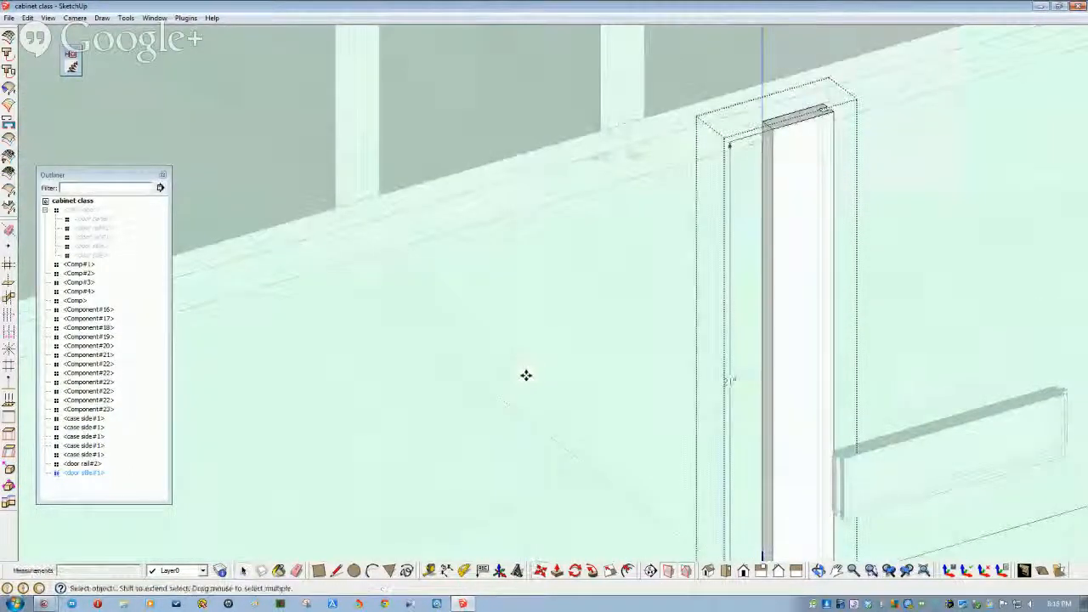
middle_click_drag(454, 459, 579, 460)
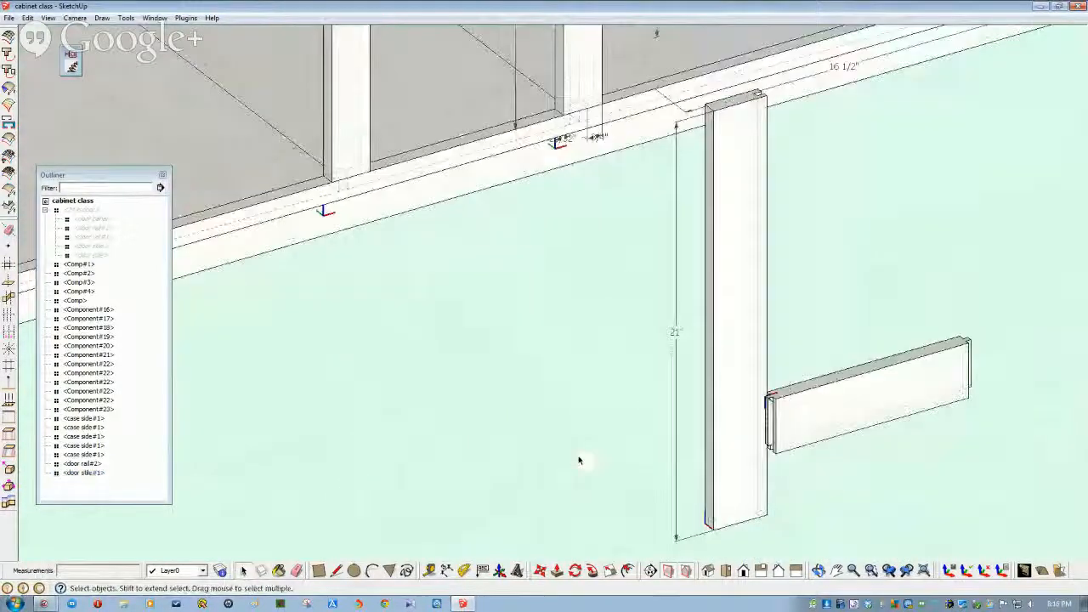
scroll(719, 515, "up", 1)
middle_click_drag(731, 519, 733, 488, "shift")
left_click(733, 489)
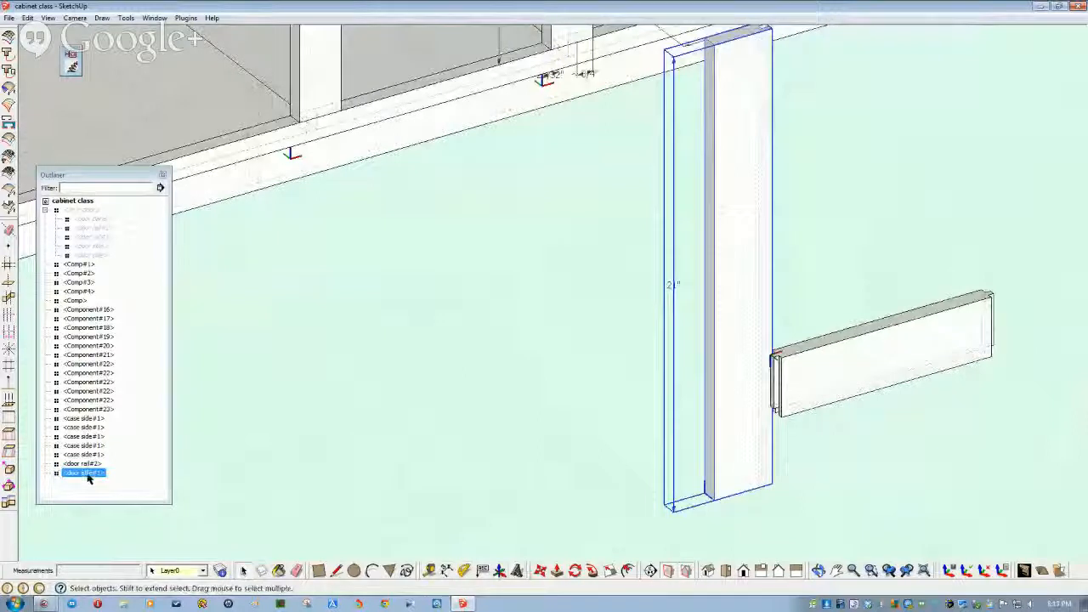
- Briefly edit the door stile from the outline, then pick it up by its bottom corner
left_click(413, 429)
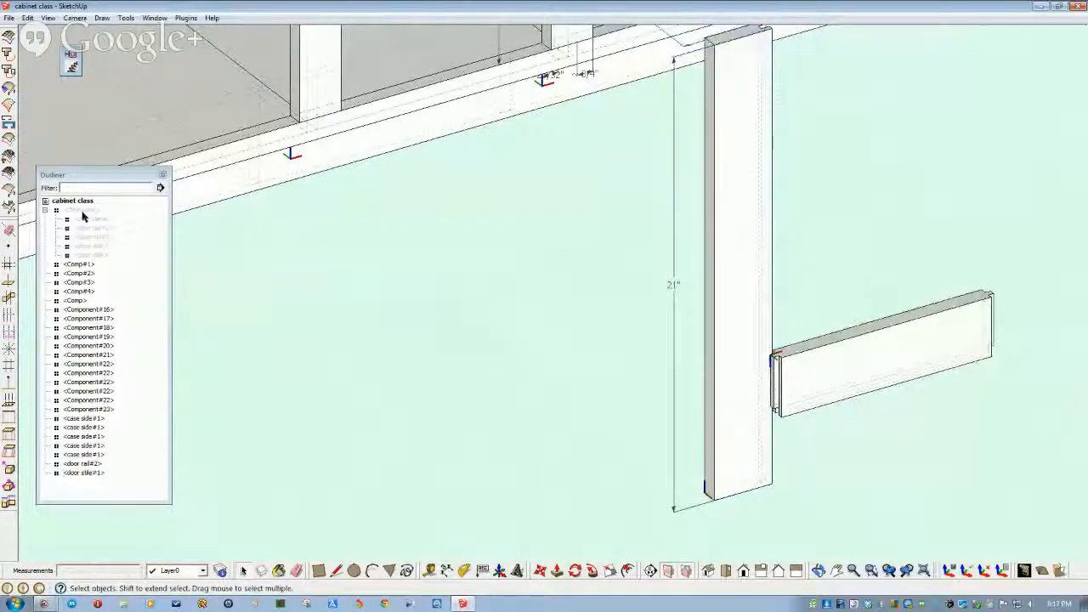
double_click(92, 472)
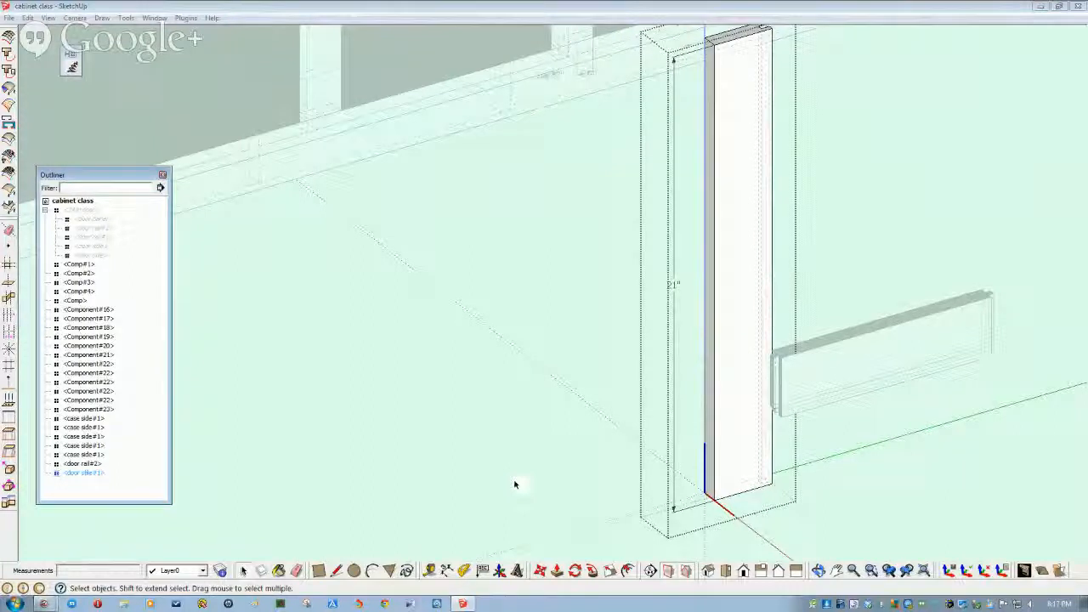
left_click(444, 510)
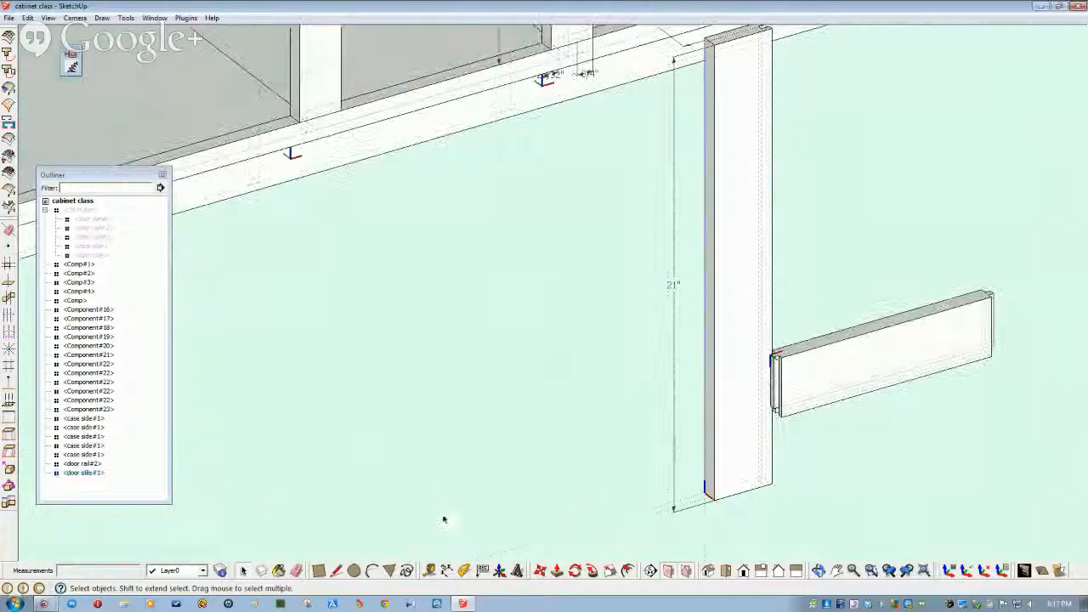
left_click(542, 574)
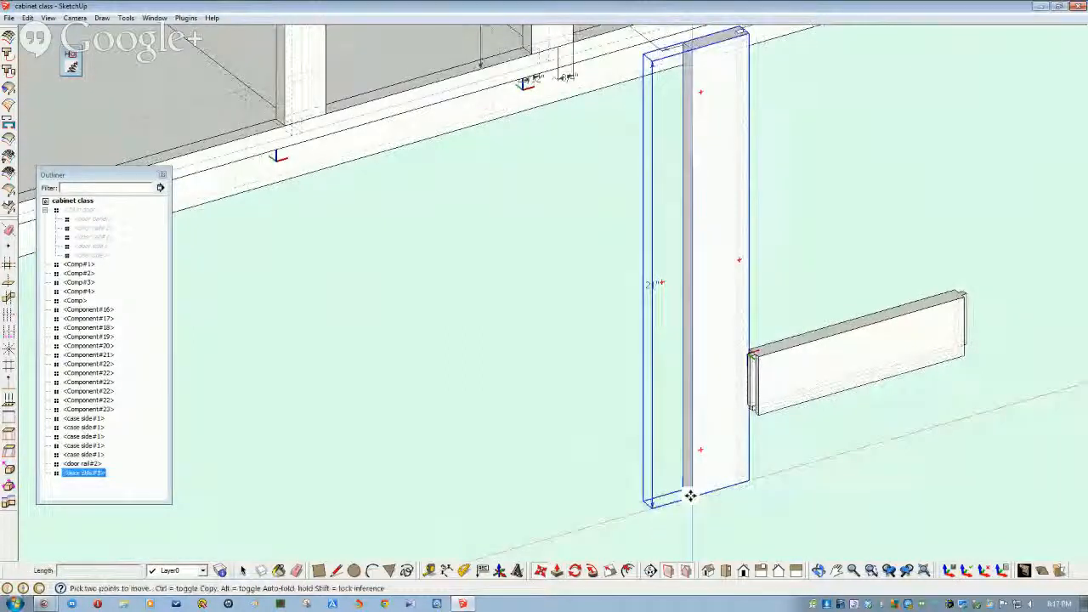
left_click(692, 495)
scroll(659, 339, "up", 5)
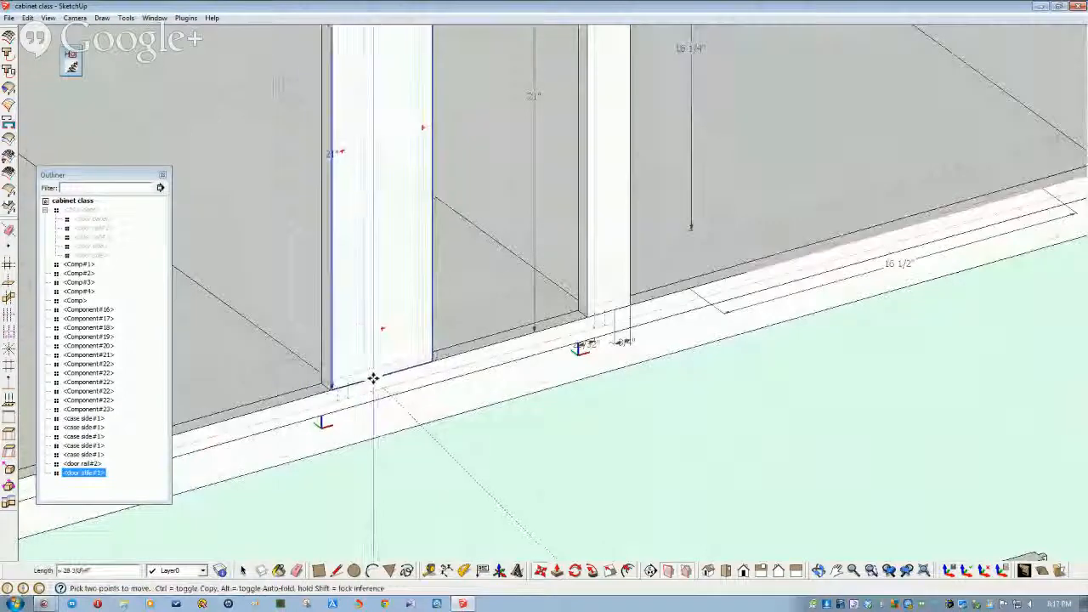
scroll(374, 381, "down", 3)
scroll(374, 389, "down", 3)
scroll(371, 394, "up", 6)
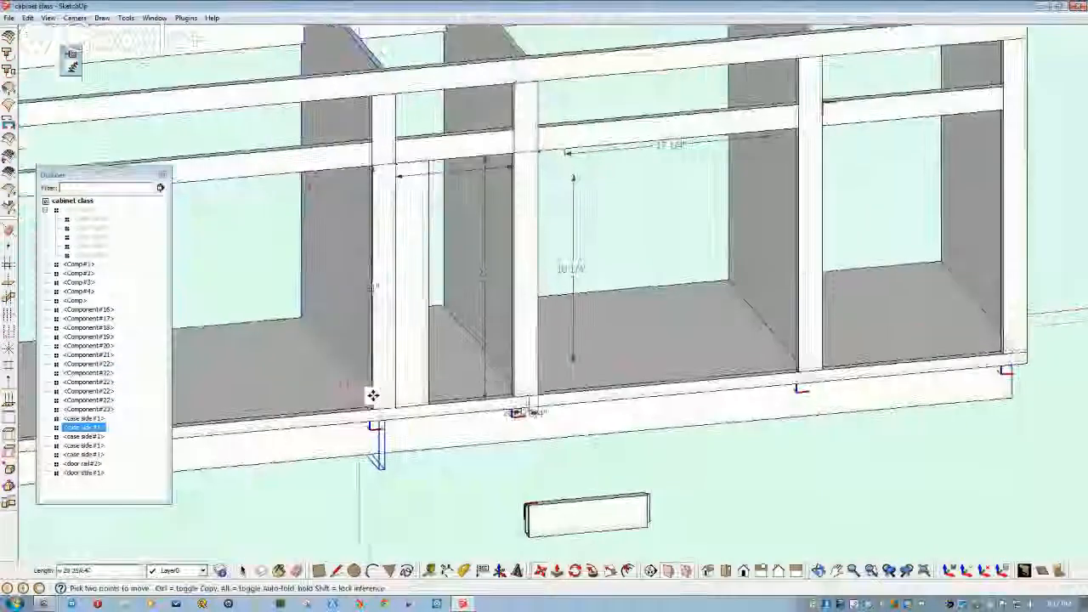
mouse_move(411, 389)
middle_mouse_down()
mouse_move(420, 411)
mouse_move(406, 476)
mouse_move(430, 454)
mouse_move(421, 450)
mouse_move(487, 454)
mouse_move(435, 429)
mouse_move(461, 377)
middle_mouse_up()
- Make a copy of the door stile rotated exactly 180°
left_click(575, 572)
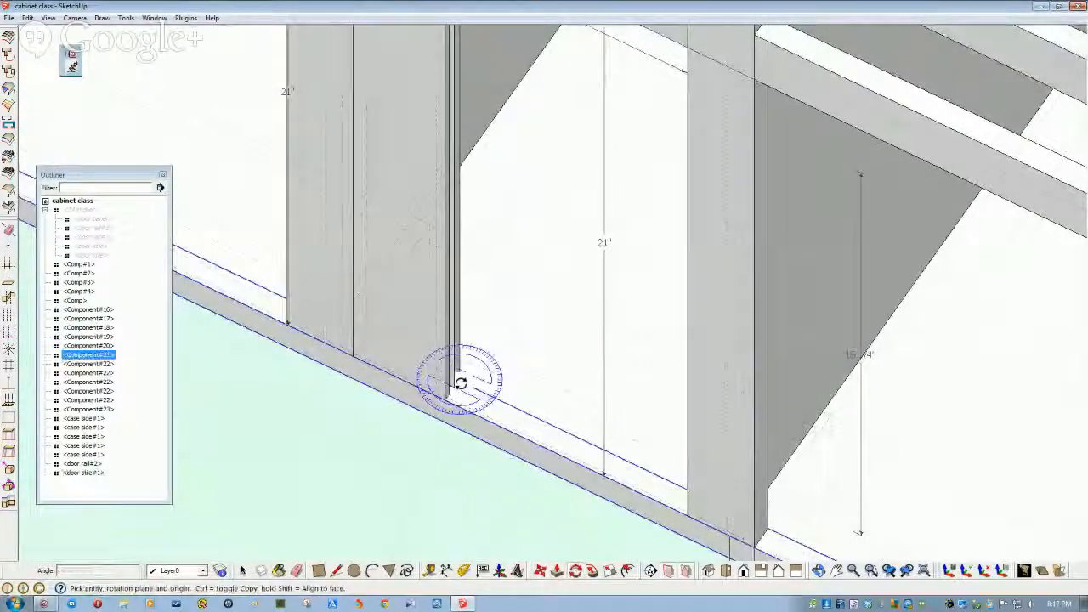
left_click(528, 414)
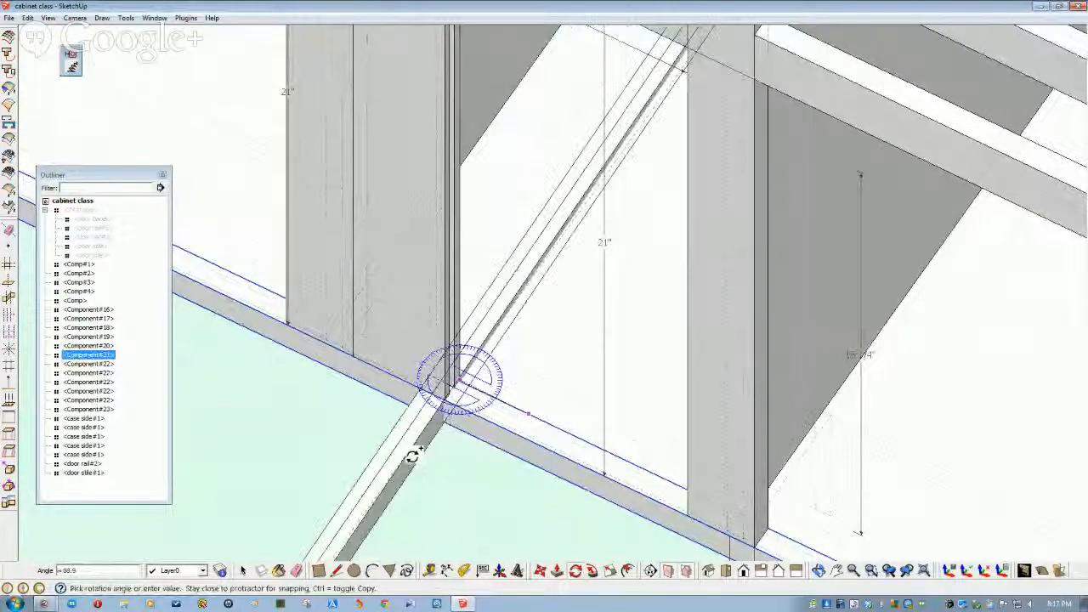
key("Escape")
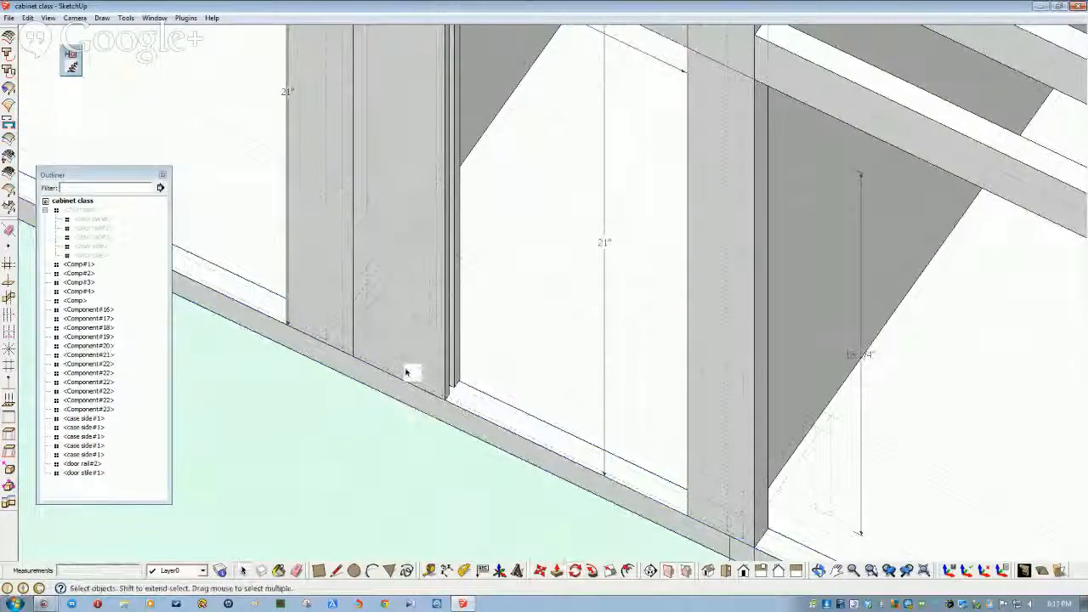
left_click(408, 375)
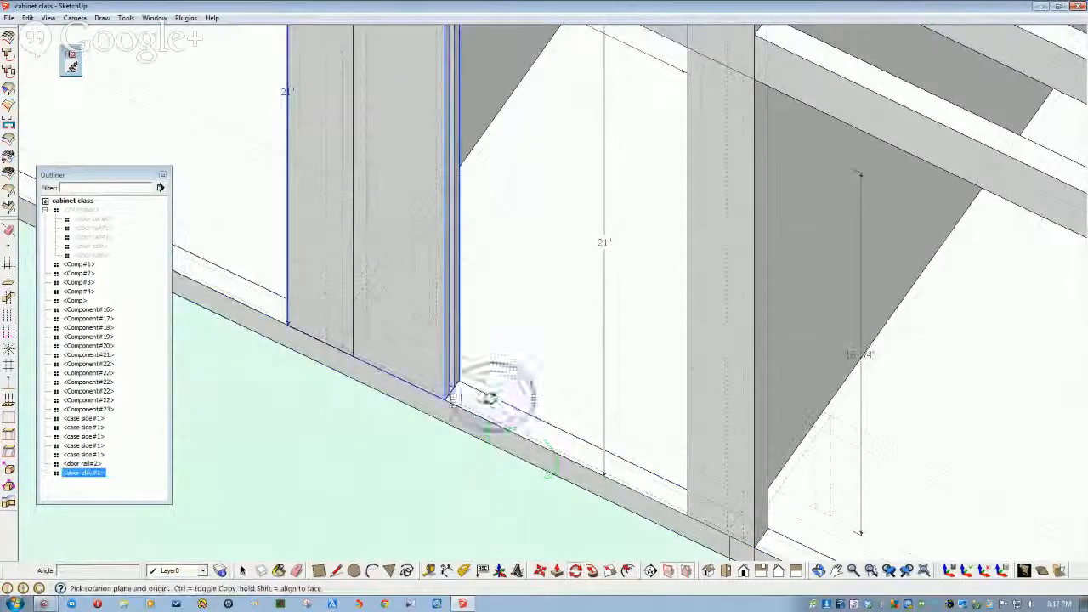
left_click(578, 439)
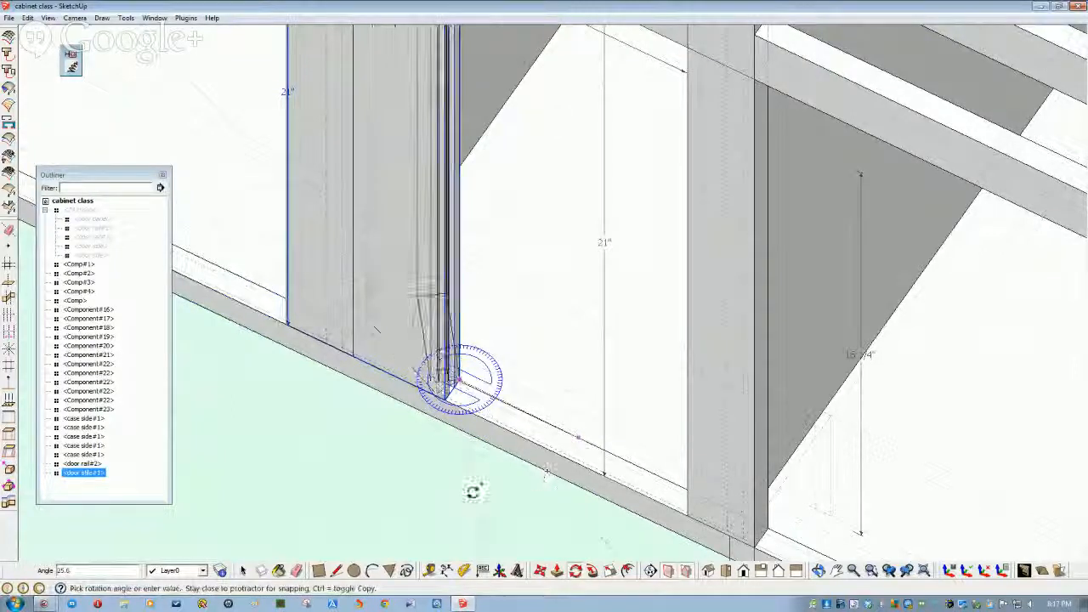
left_click(328, 337)
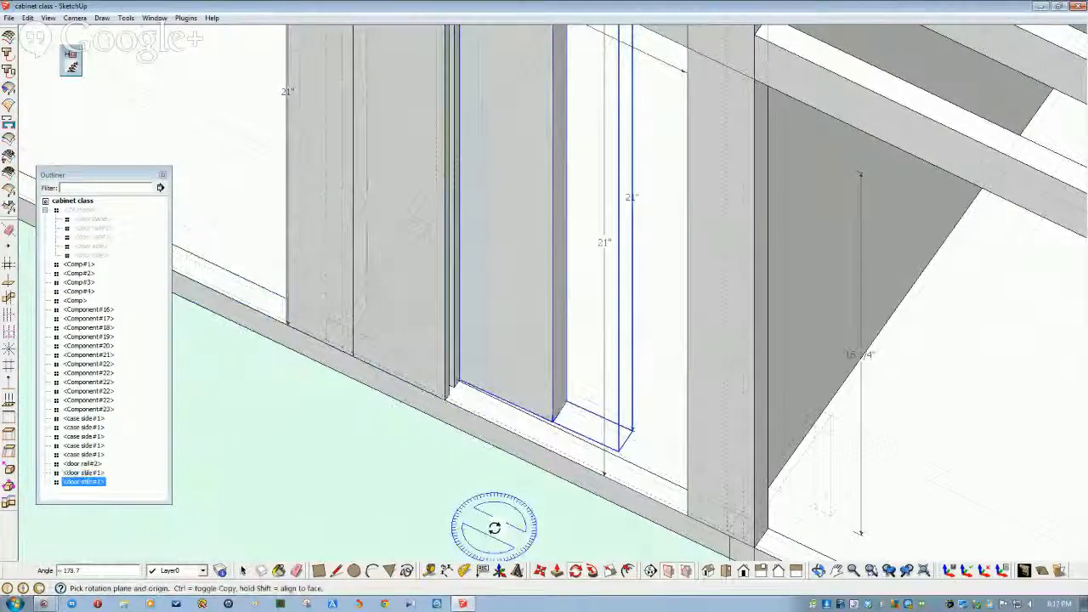
middle_click_drag(495, 528, 515, 511)
type("180")
key("Return")
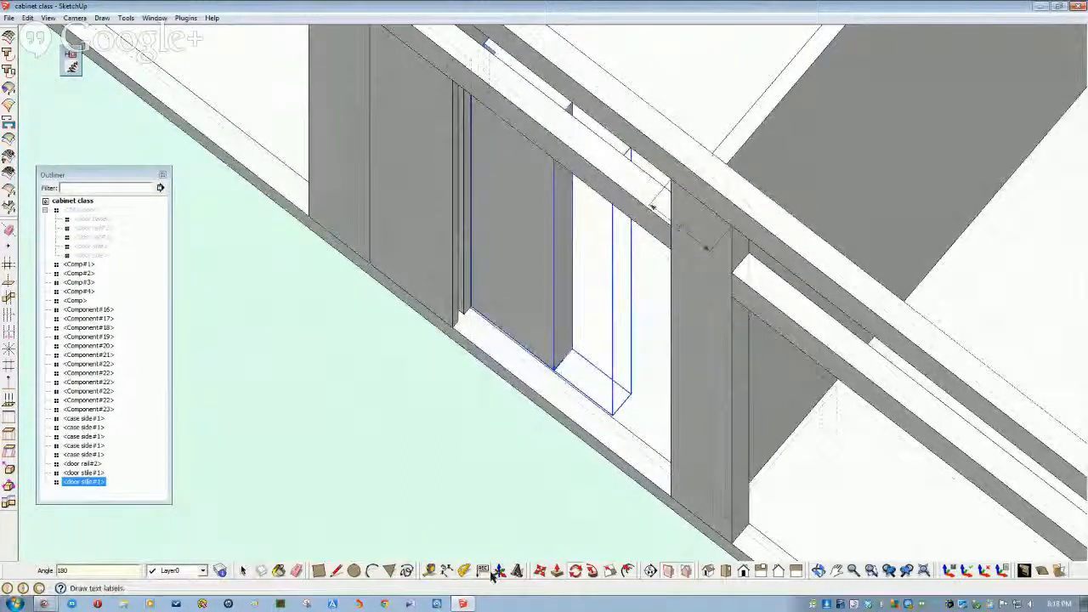
- Move the copied stile upright into the 10-inch face-frame opening
left_click(540, 571)
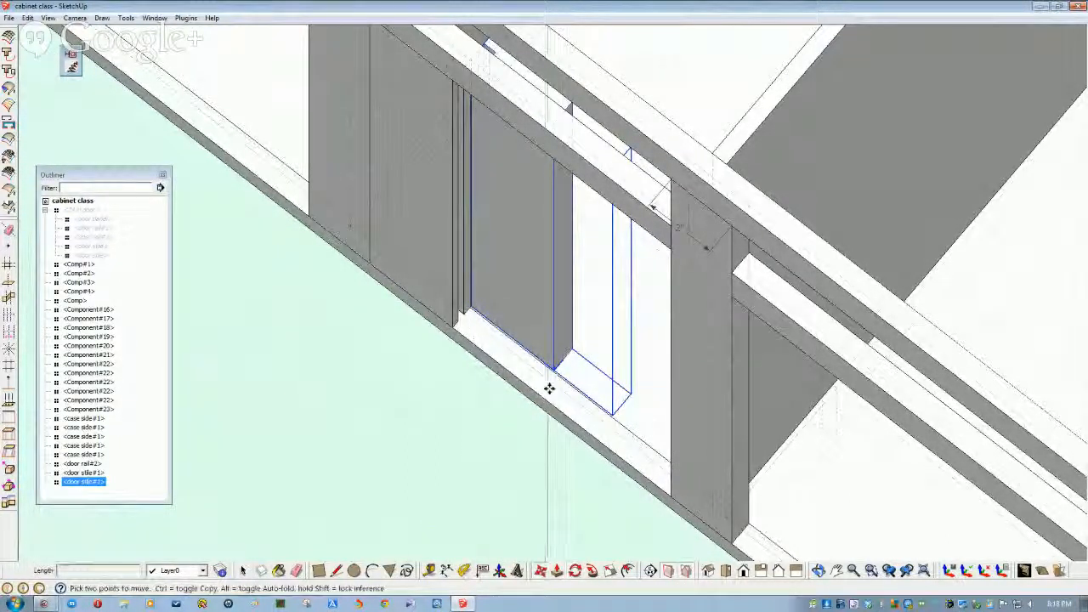
left_click_drag(553, 371, 668, 496)
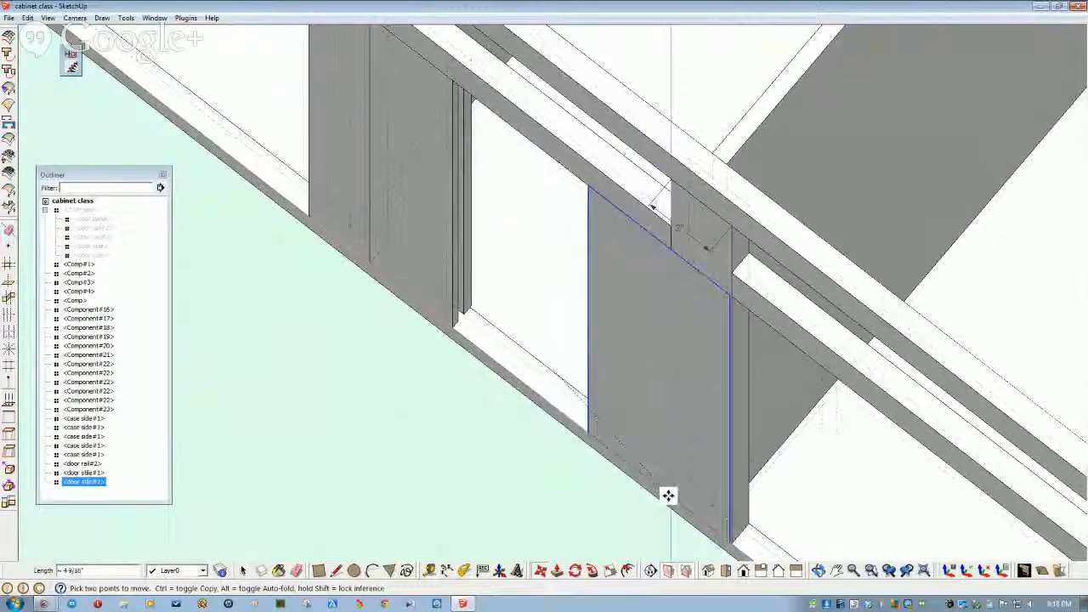
middle_click_drag(668, 495, 437, 515)
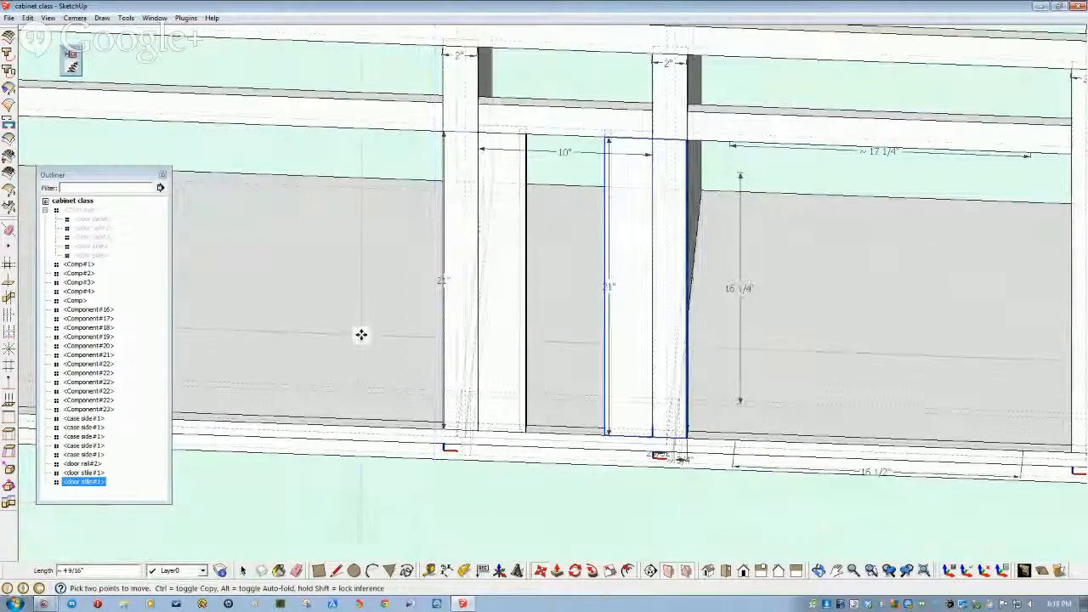
middle_click_drag(447, 461, 552, 445)
- Edit the door rail and dimension its 10-inch long edge
scroll(553, 444, "down", 1)
middle_click_drag(552, 544, 565, 446, "shift")
scroll(517, 457, "up", 4)
scroll(552, 435, "down", 2)
scroll(556, 461, "up", 2)
key("space")
left_click(557, 434)
left_click(561, 464)
double_click(561, 464)
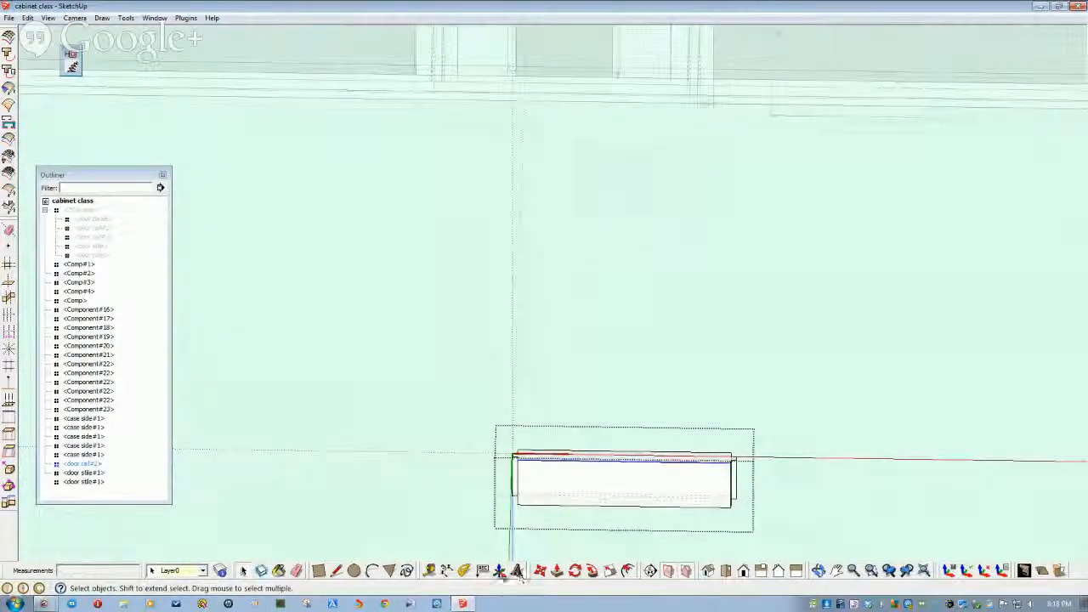
left_click(571, 462)
left_click(570, 417)
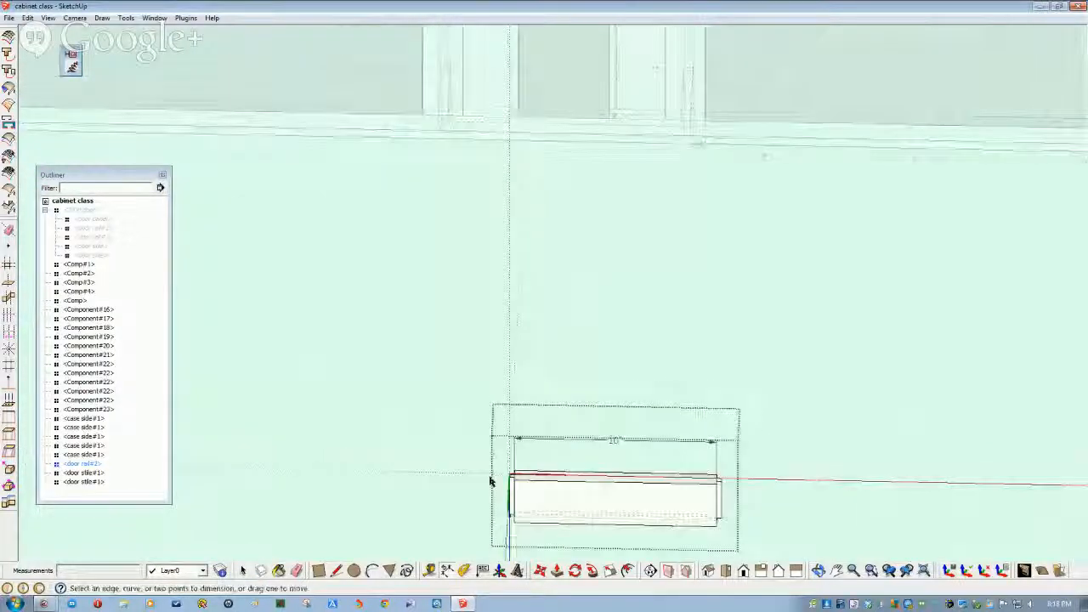
- Dimension the width between the two stiles' top corners in the opening
middle_click_drag(491, 481, 360, 393)
key("space")
scroll(570, 292, "up", 4)
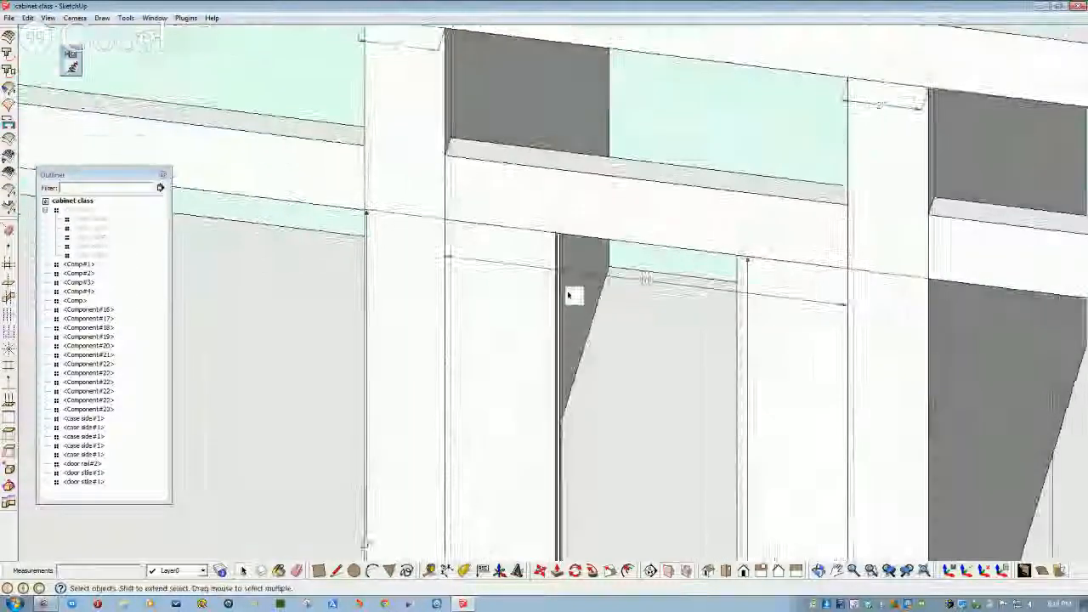
left_click(447, 572)
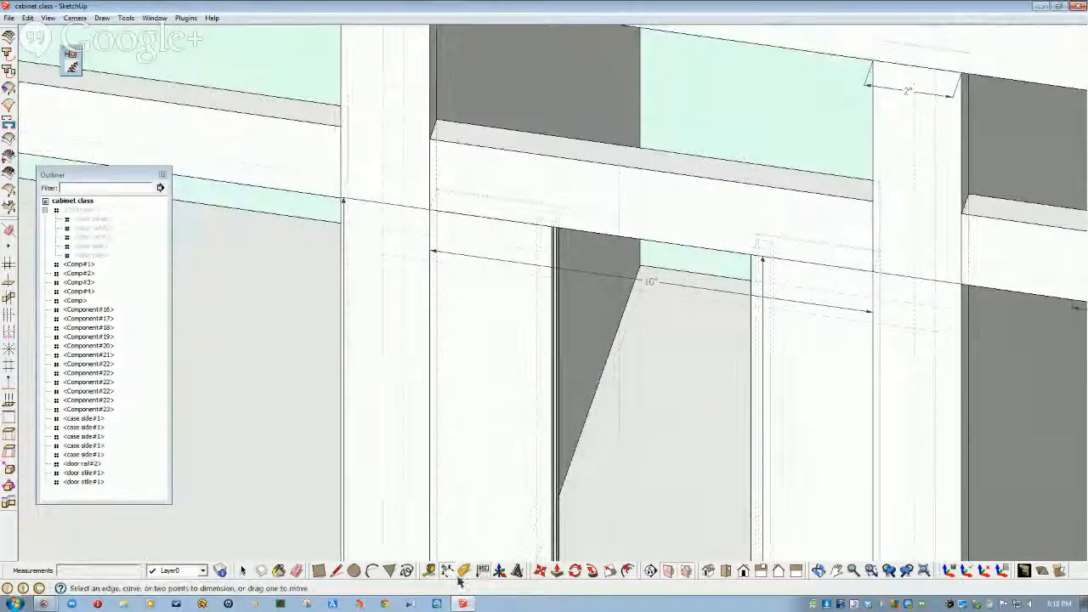
left_click(553, 229)
left_click(751, 255)
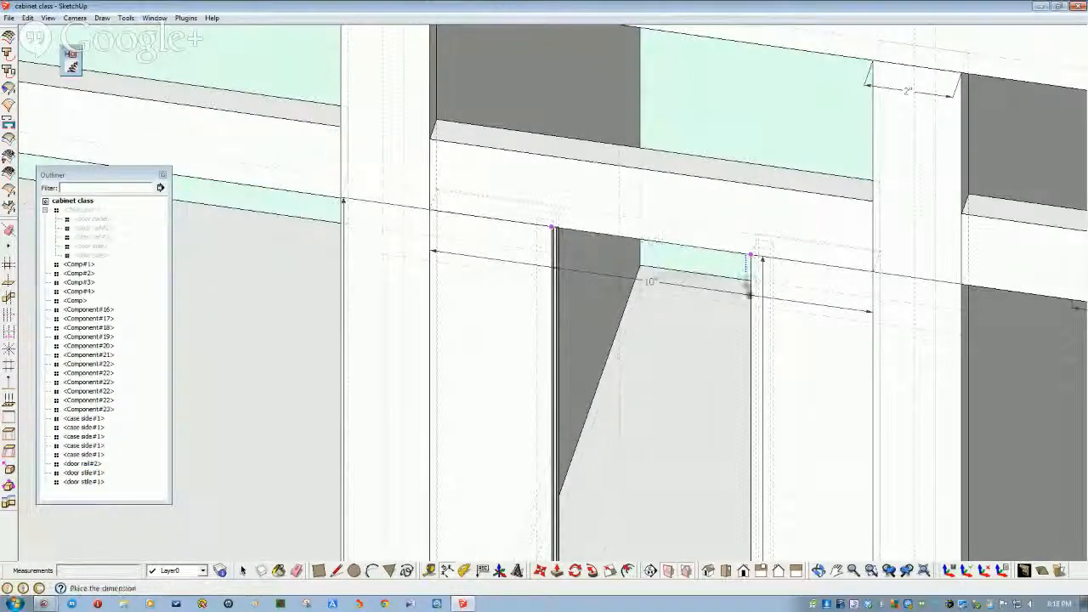
scroll(717, 355, "down", 4)
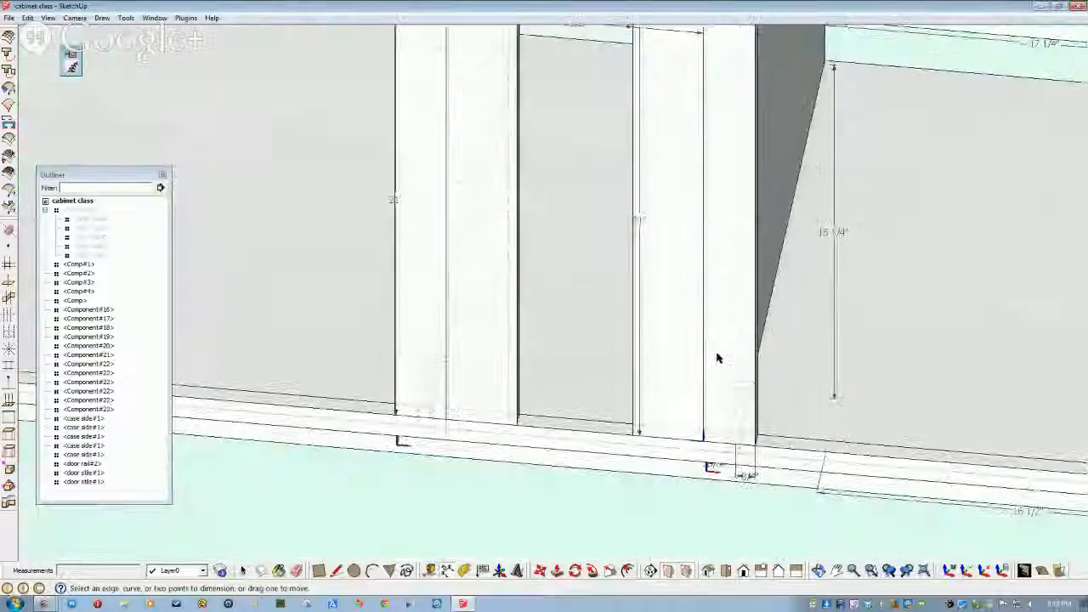
scroll(713, 366, "up", 3)
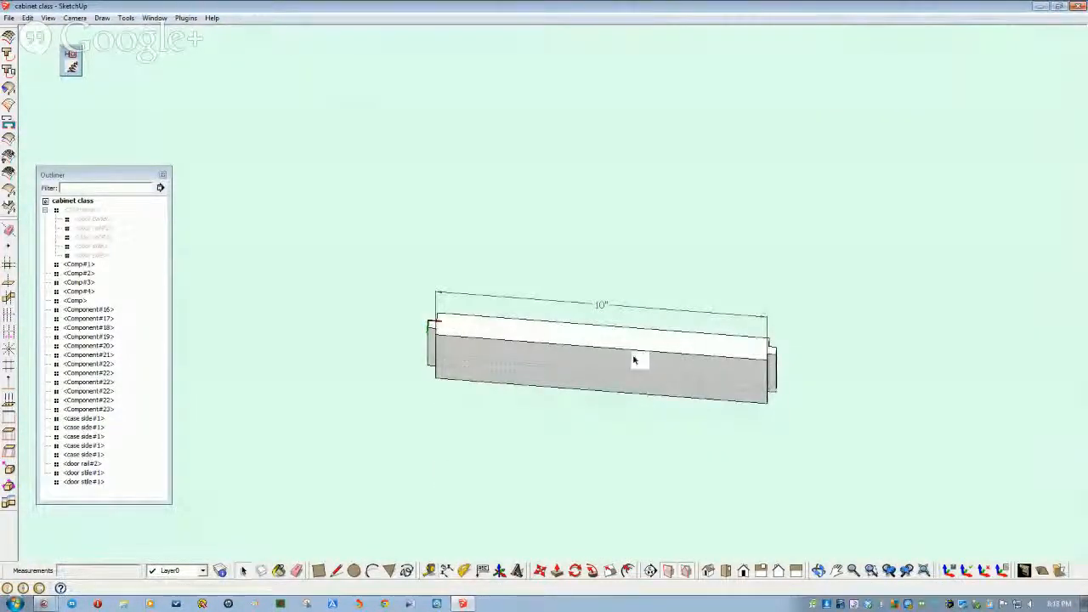
- Open the door rail for editing and select its geometry
double_click(634, 360)
middle_click_drag(775, 397, 756, 364)
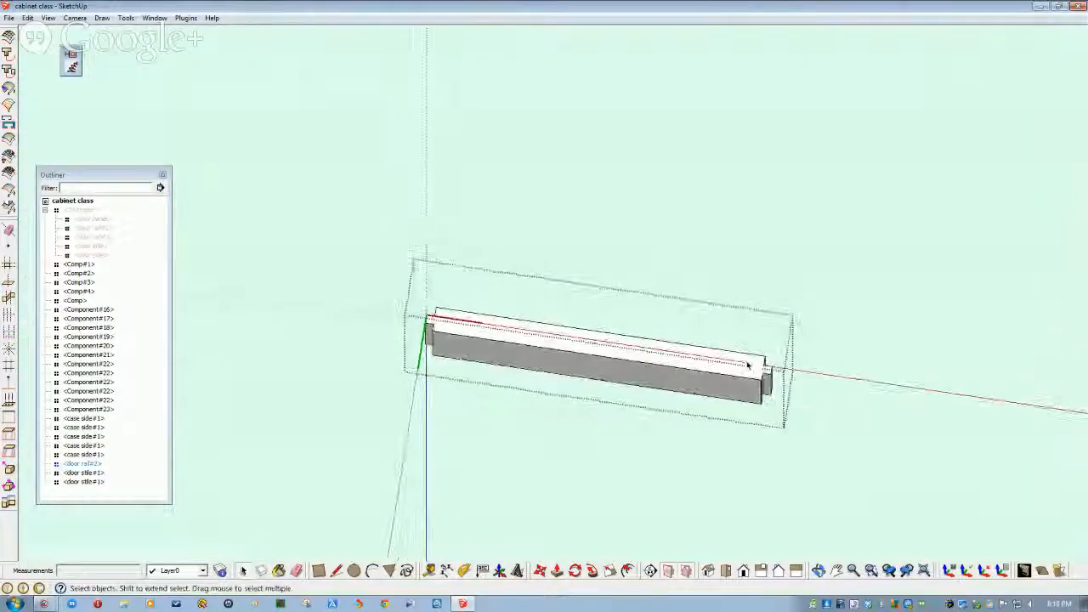
left_click_drag(737, 332, 797, 429)
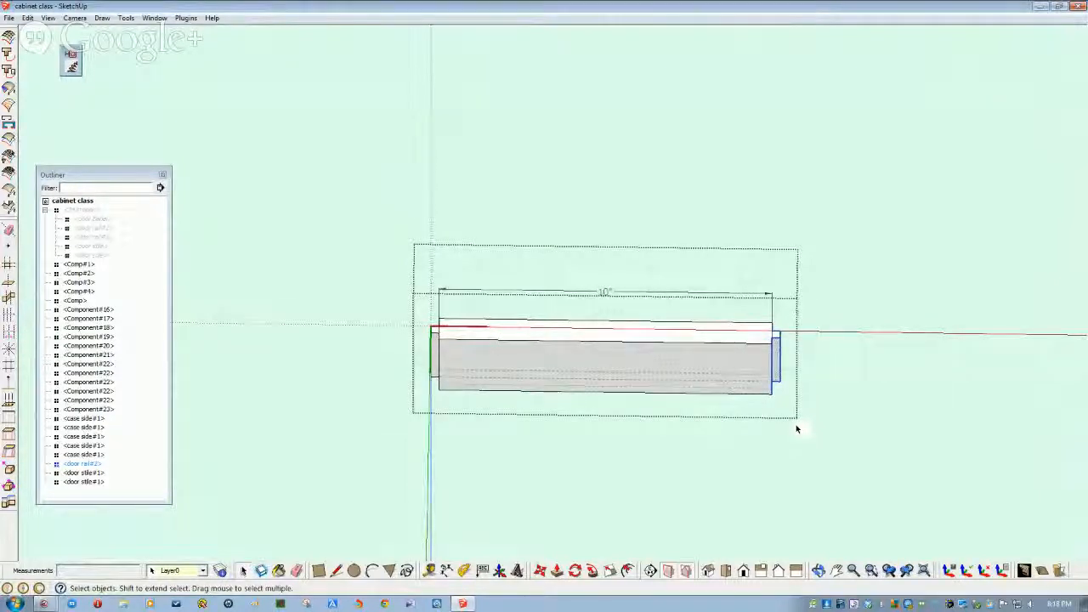
left_click(797, 429)
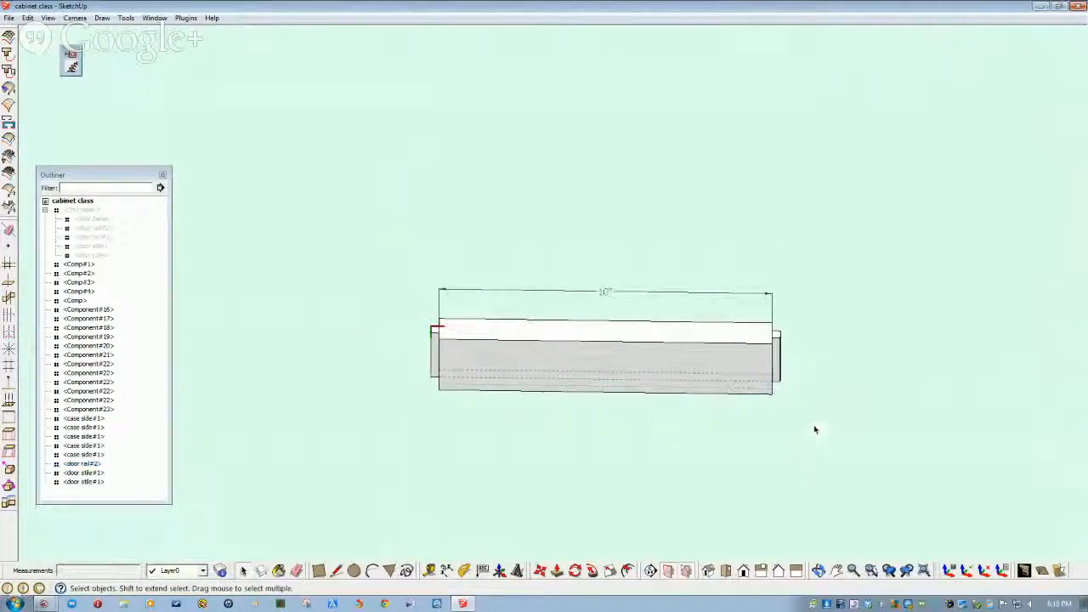
double_click(626, 369)
left_click_drag(764, 349, 731, 310)
mouse_move(660, 349)
middle_mouse_down()
mouse_move(553, 380)
mouse_move(624, 371)
mouse_move(627, 423)
middle_mouse_up()
middle_click_drag(683, 316, 712, 315)
double_click(712, 315)
middle_click_drag(681, 356, 690, 370)
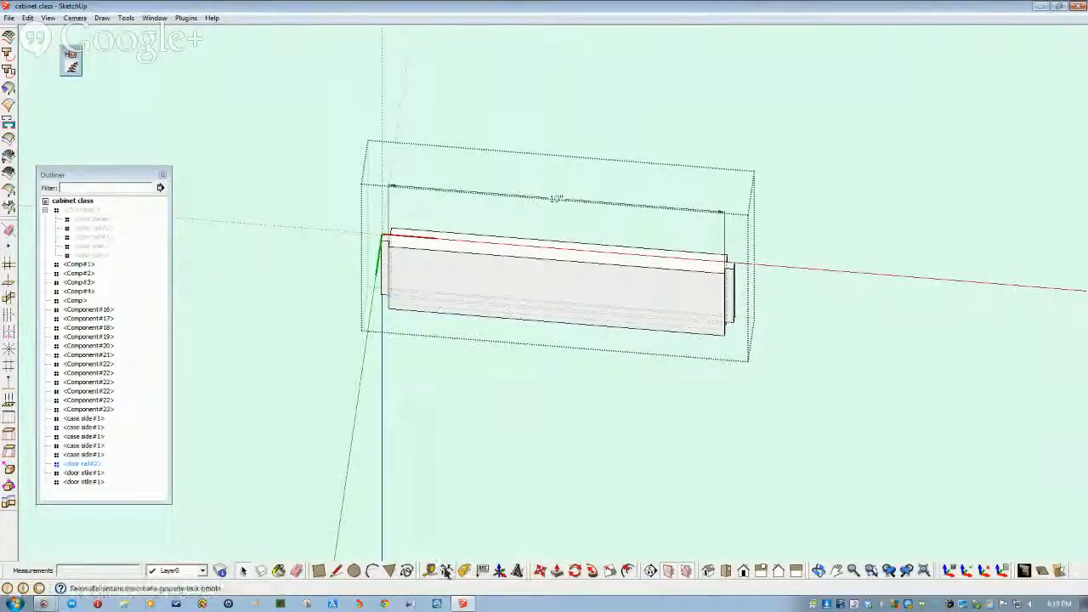
- Move the rail's right end 5.5" left, shortening it to 4 1/2", and close it
left_click(541, 575)
key("space")
left_click_drag(702, 240, 760, 364)
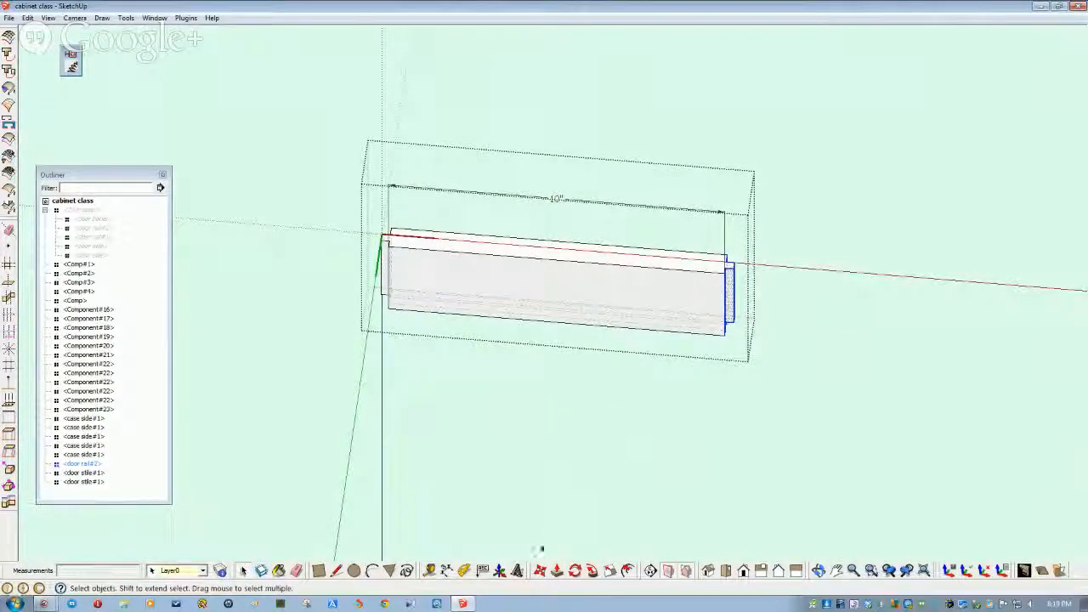
left_click(540, 573)
scroll(667, 350, "up", 3)
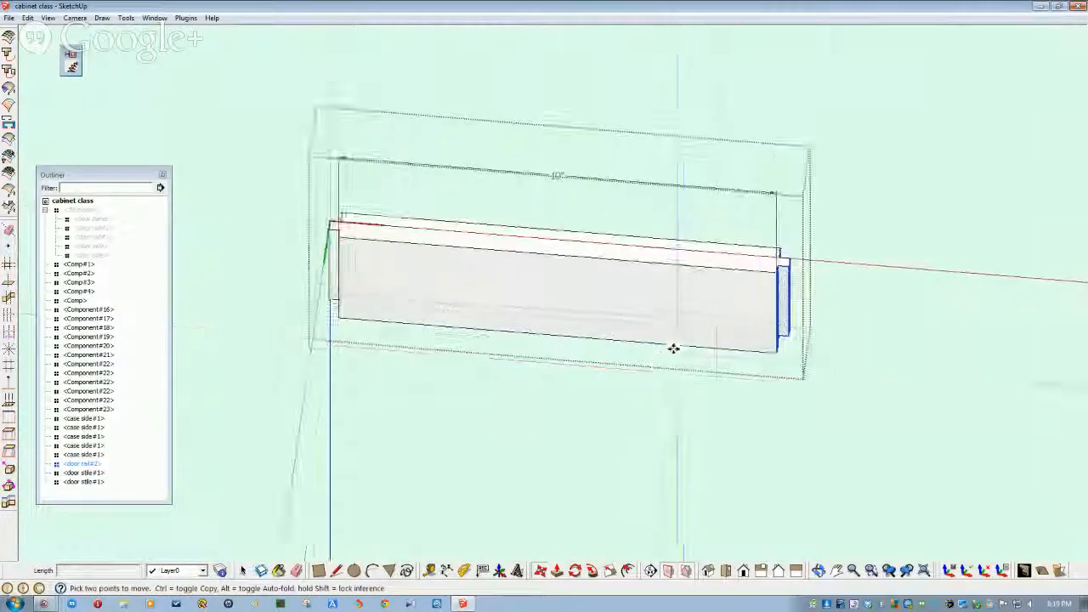
left_click(765, 278)
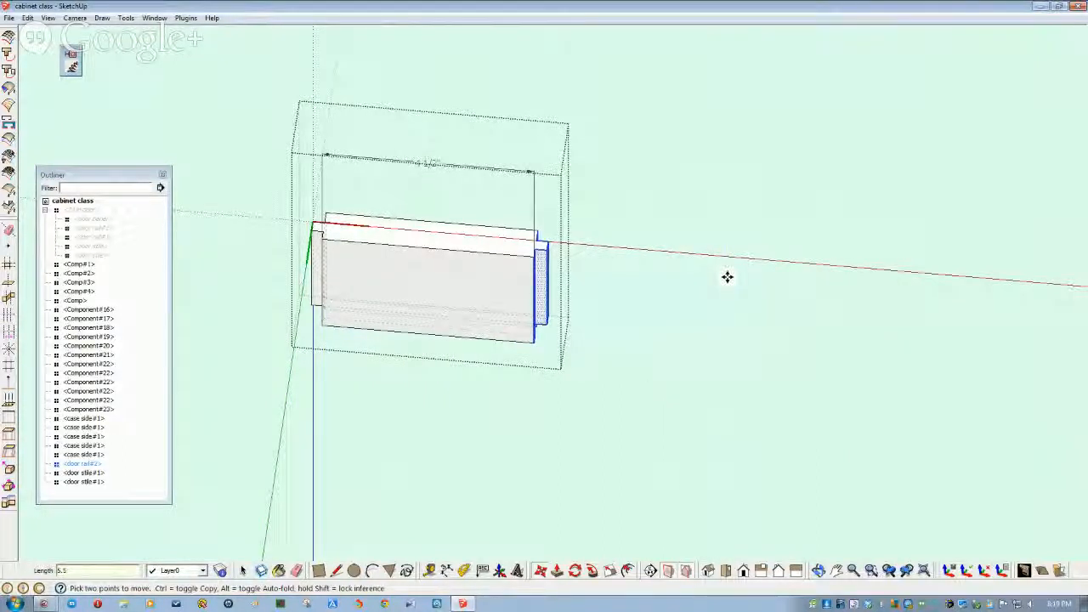
key("space")
left_click(660, 342)
middle_click_drag(595, 510, 345, 306)
- Make a 180° flipped copy of the shortened door rail
left_click(488, 306)
left_click(575, 570)
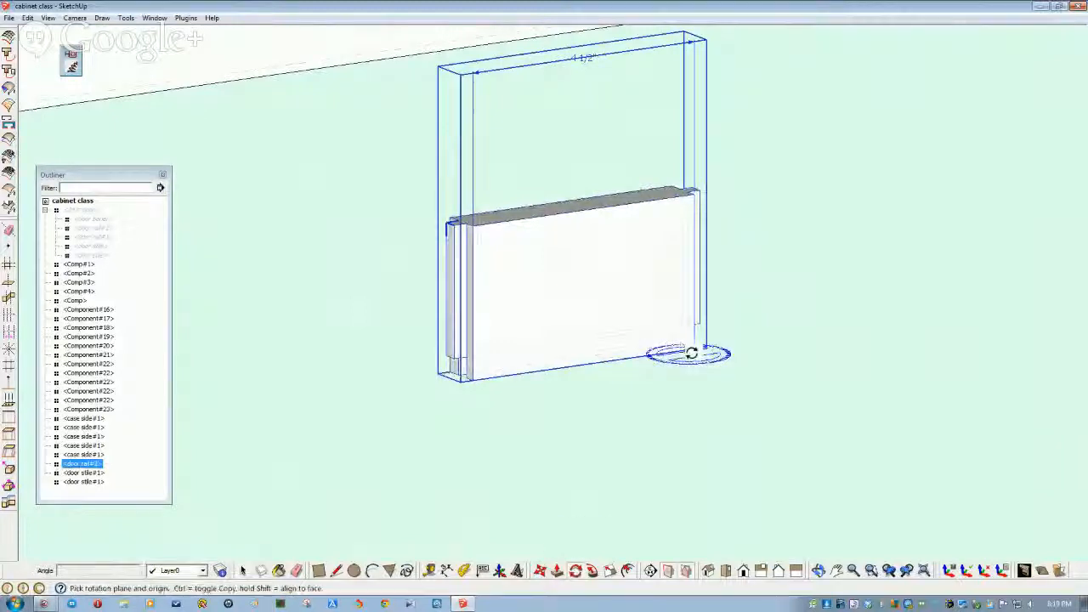
left_click(484, 379)
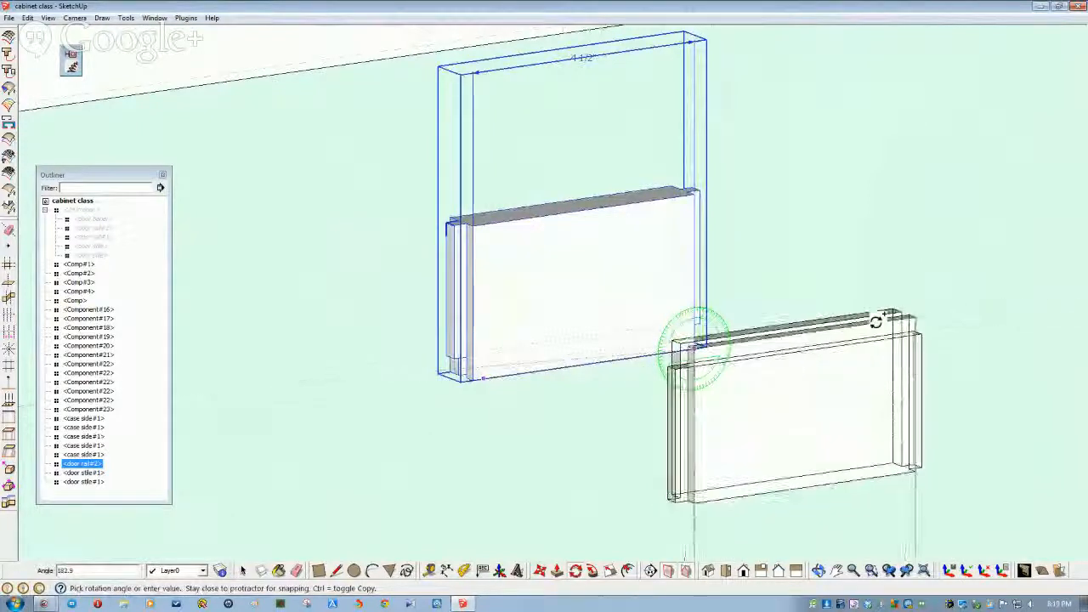
left_click(876, 321)
key("space")
left_click(510, 334)
middle_click_drag(484, 274, 521, 550)
- Move one rail by its corner to the top of the narrow opening
left_click(540, 573)
middle_click_drag(426, 329, 536, 496)
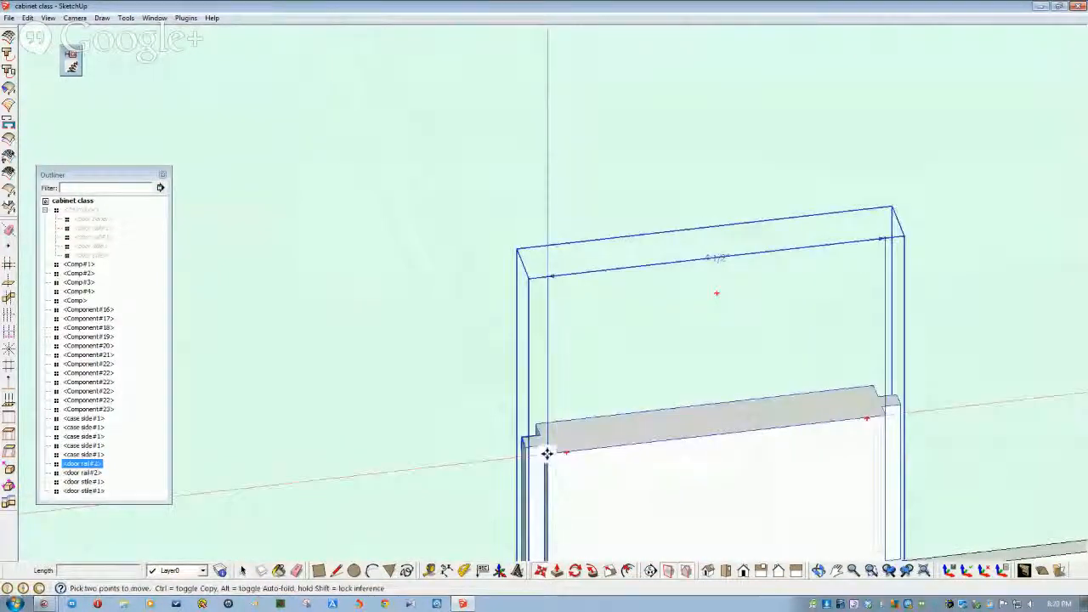
left_click(547, 454)
middle_click_drag(547, 454, 559, 357)
scroll(558, 357, "down", 4)
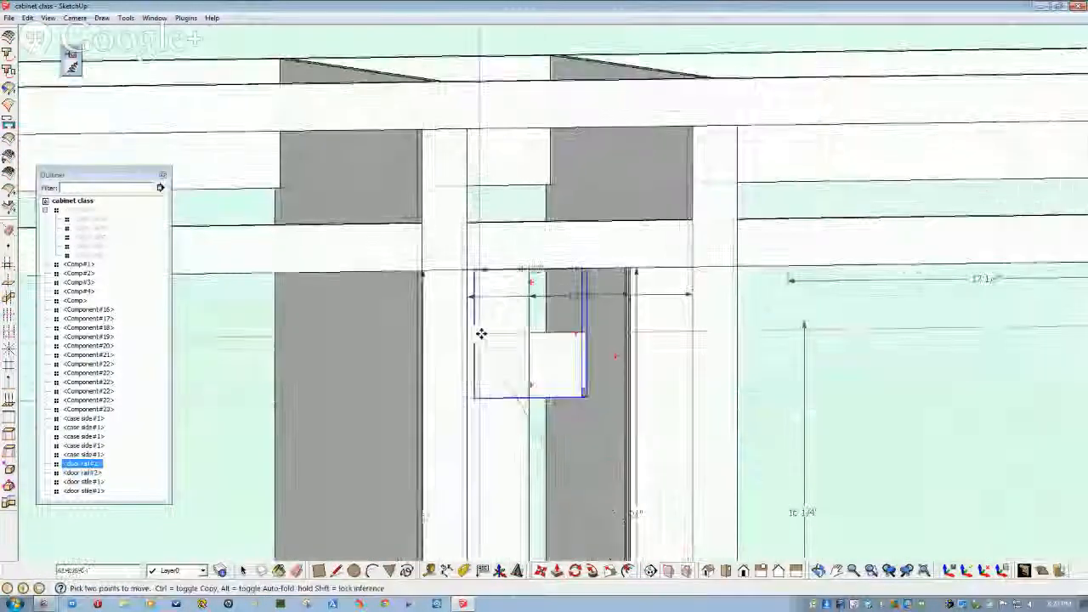
middle_click_drag(481, 333, 524, 309)
scroll(524, 308, "up", 4)
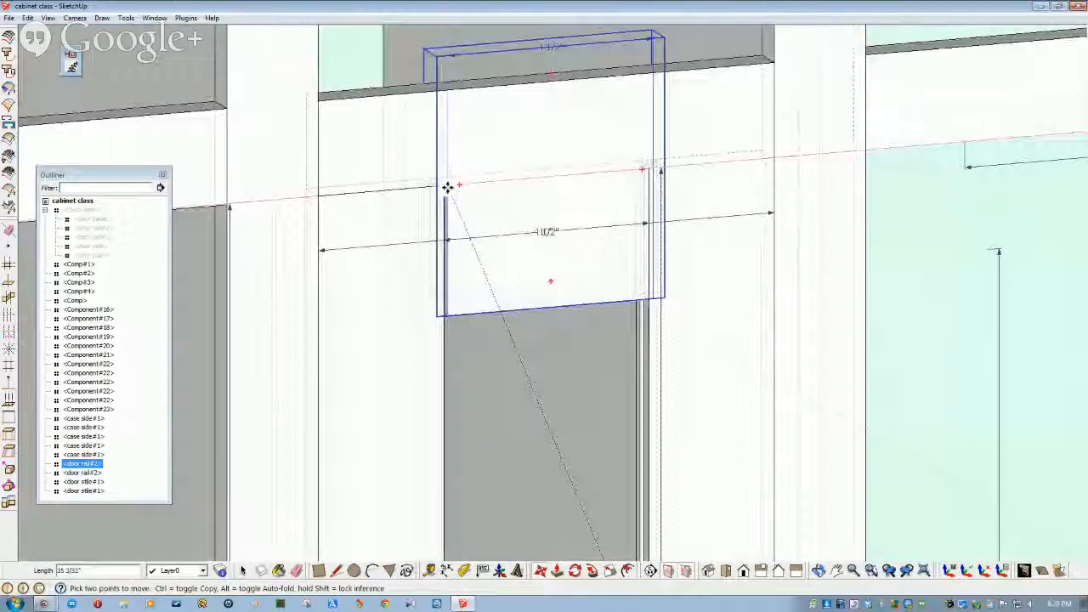
left_click(447, 187)
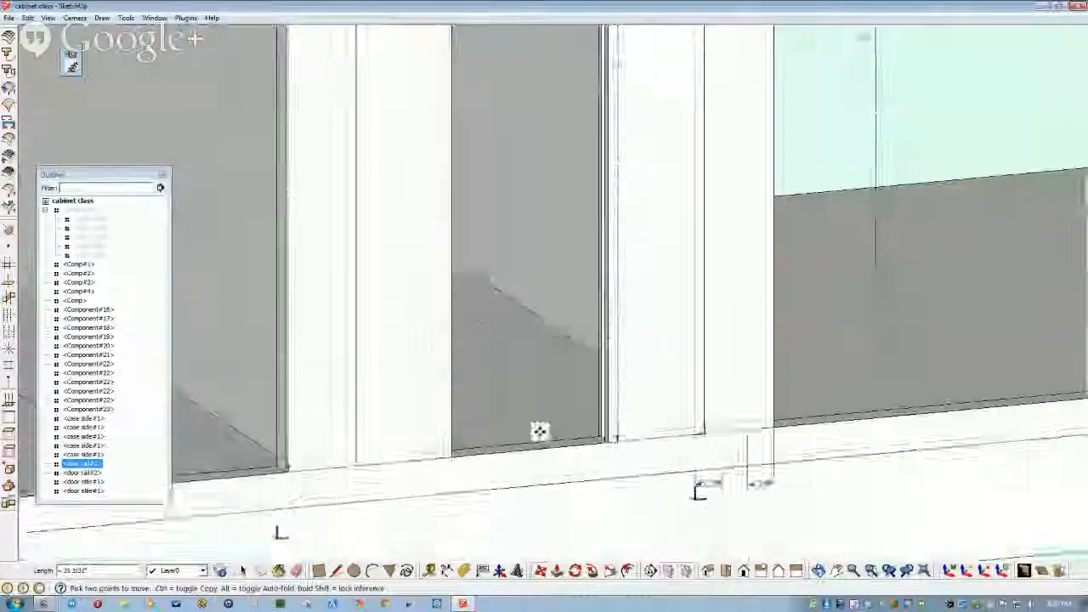
- Move the other rail to the bottom of the opening between the stiles
scroll(588, 434, "down", 3)
scroll(609, 442, "up", 4)
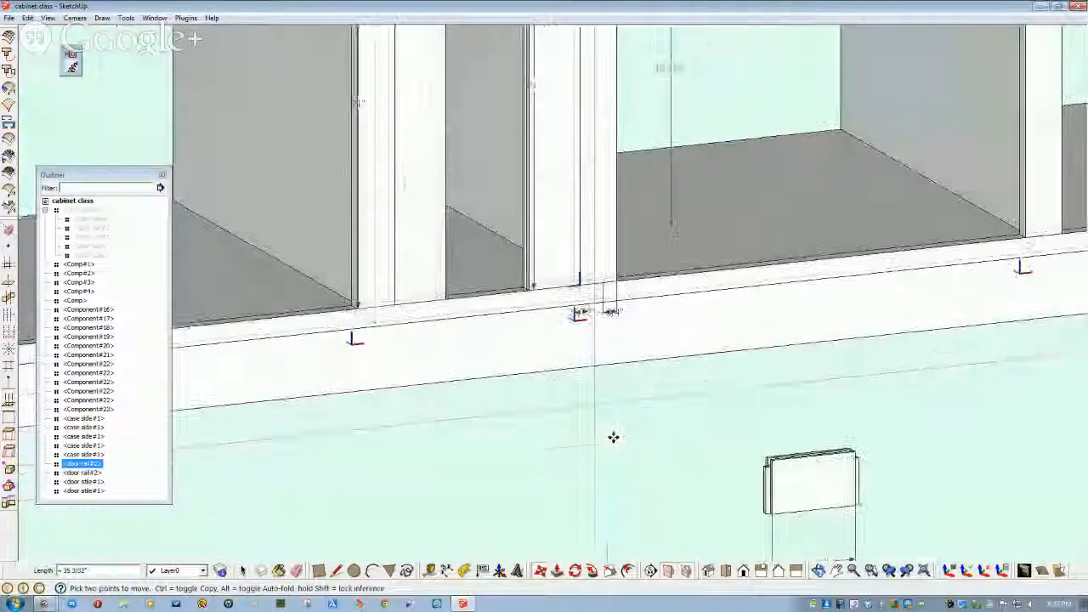
scroll(613, 437, "down", 1)
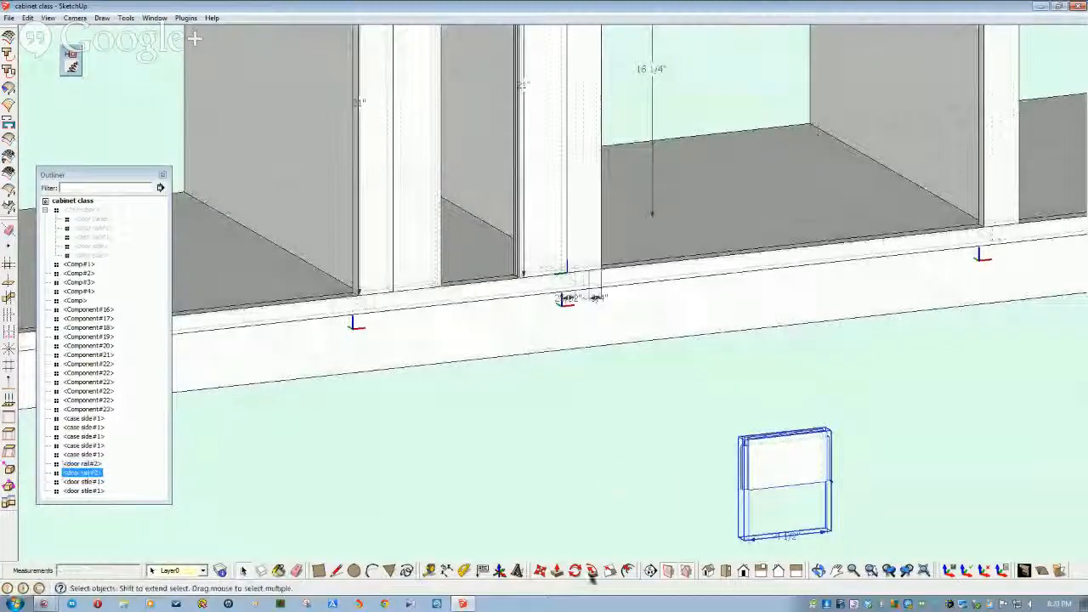
scroll(754, 490, "up", 2)
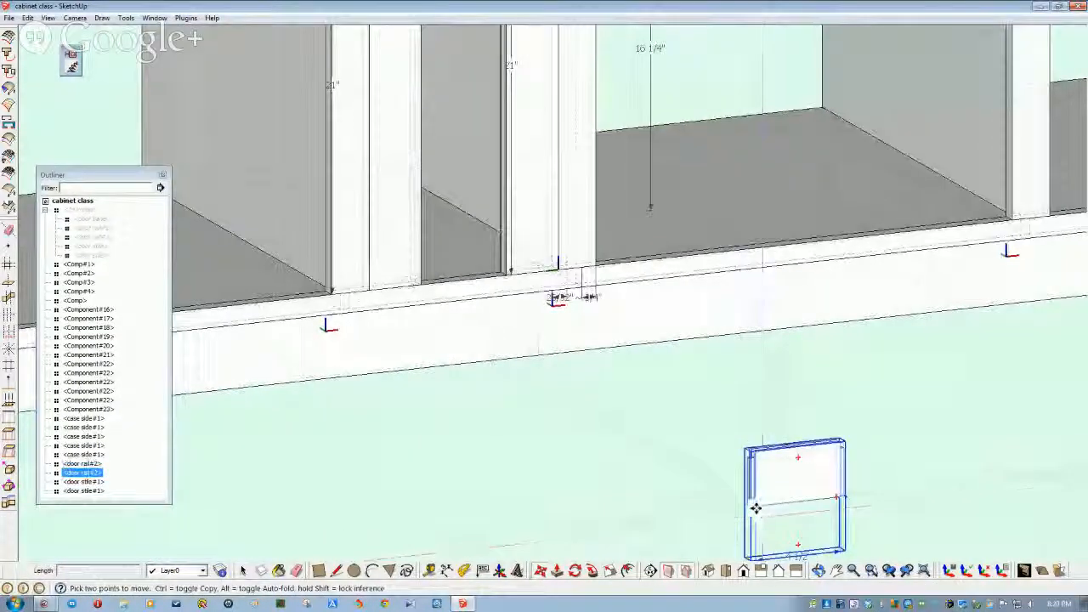
left_click(756, 508)
scroll(594, 326, "down", 1)
scroll(502, 302, "up", 1)
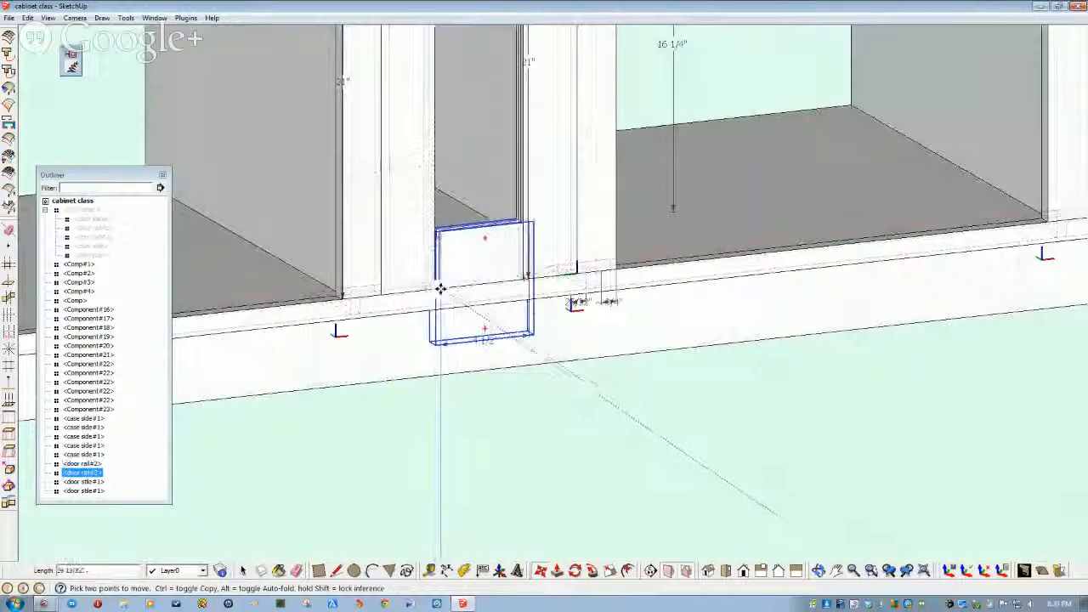
left_click(437, 291)
key("space")
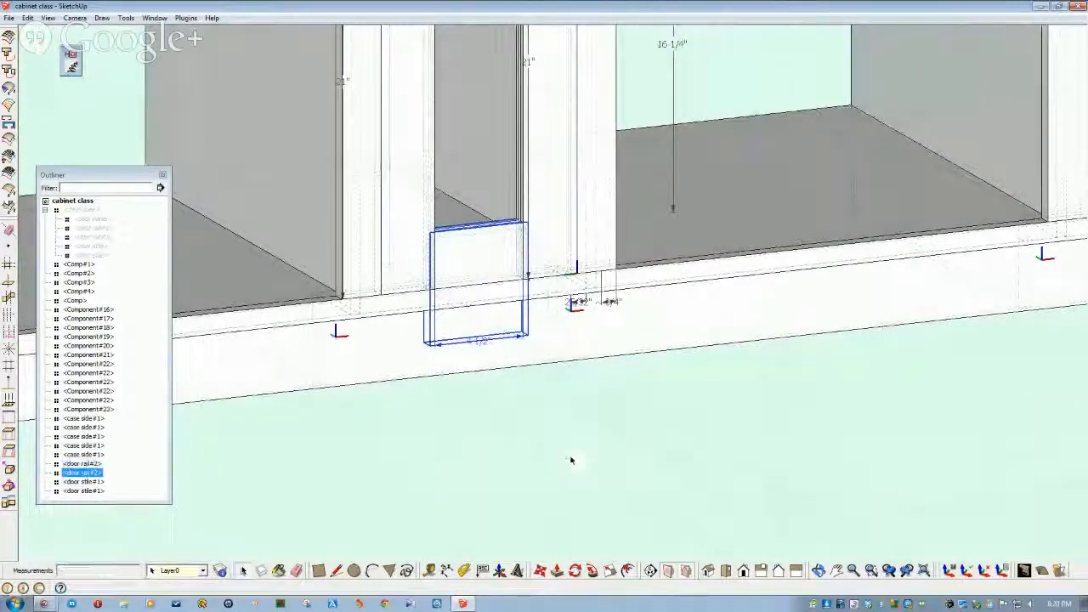
- Group the door stiles and rails into a component named '10in door'
scroll(571, 460, "down", 3)
middle_click_drag(571, 460, 506, 426)
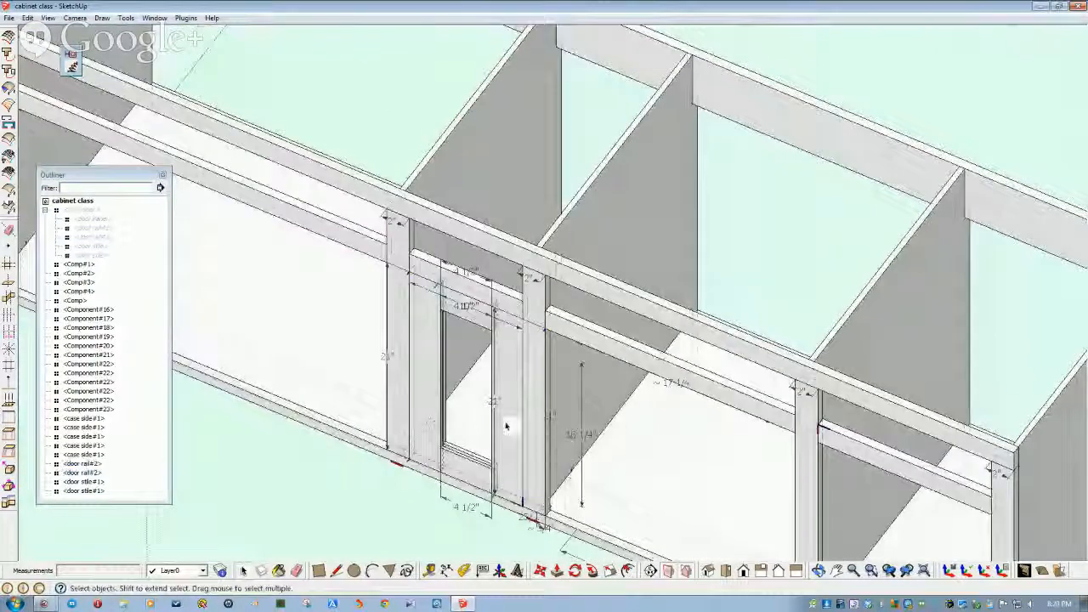
middle_click_drag(429, 353, 472, 283)
left_click(476, 299)
left_click(518, 433, "shift")
left_click(540, 319, "shift")
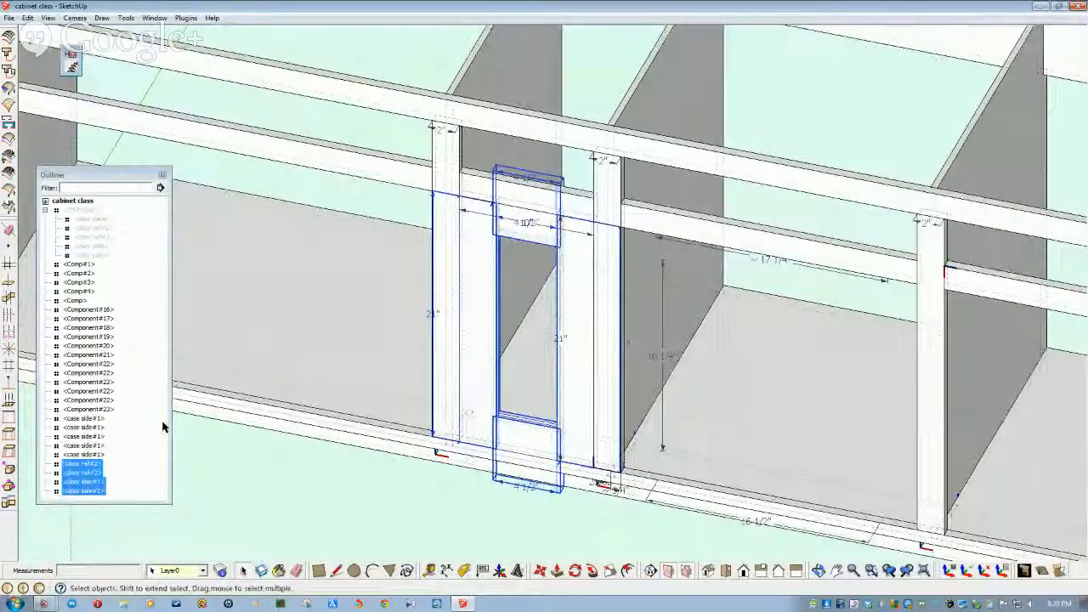
key("g")
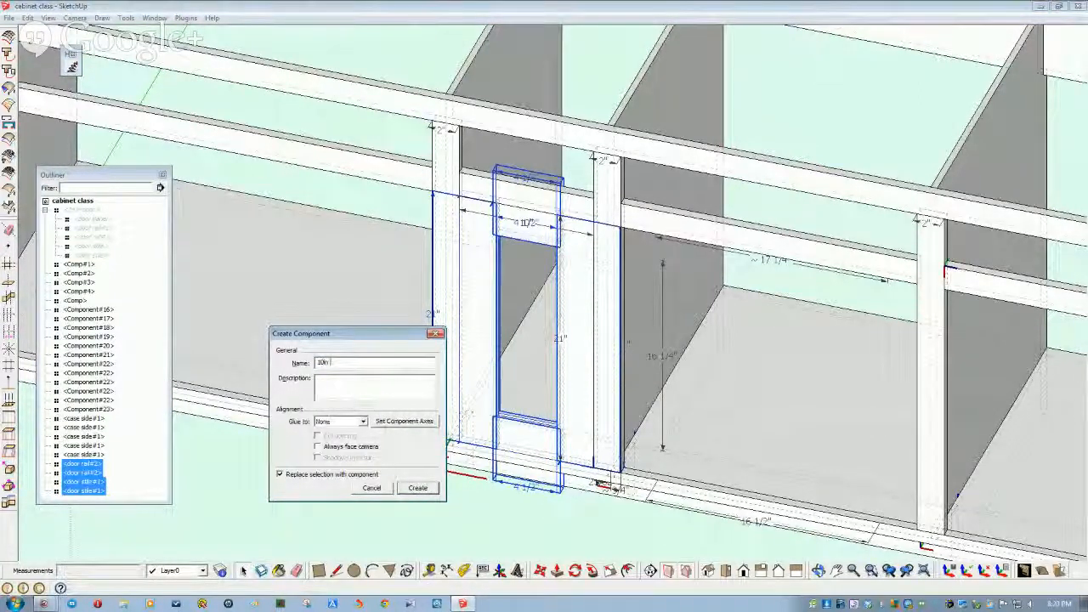
key("Return")
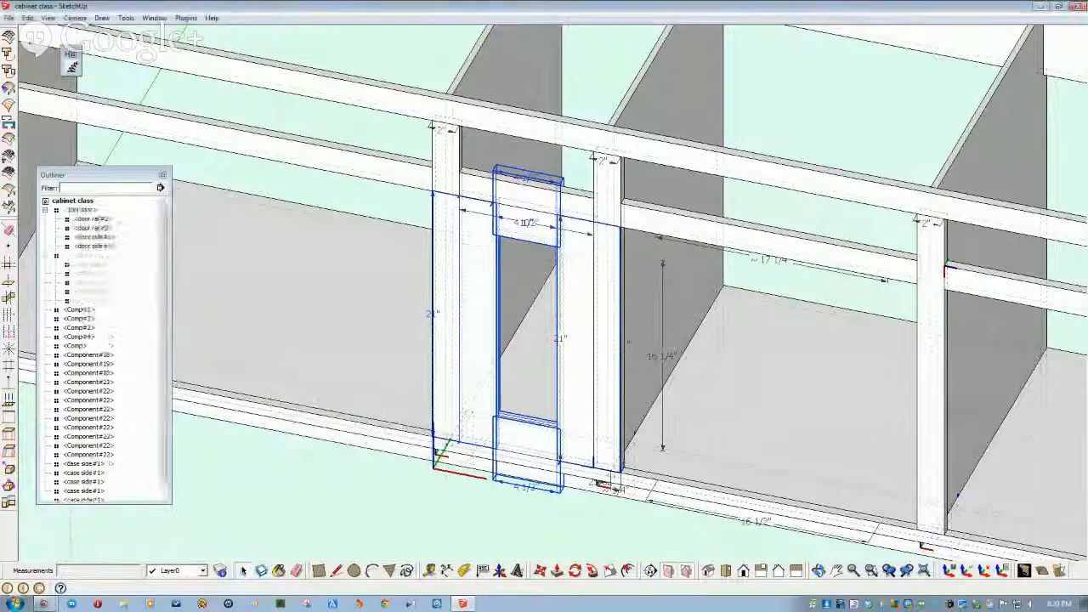
- Clear the selection, view the whole cabinet, and bring up the File menu
middle_click_drag(340, 414, 499, 315)
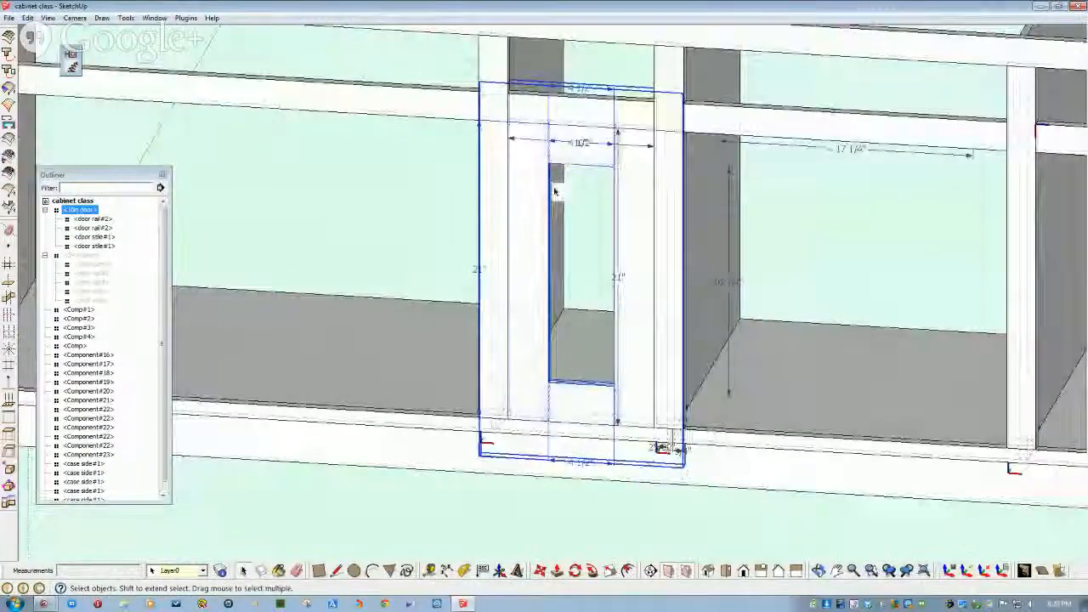
scroll(557, 194, "up", 3)
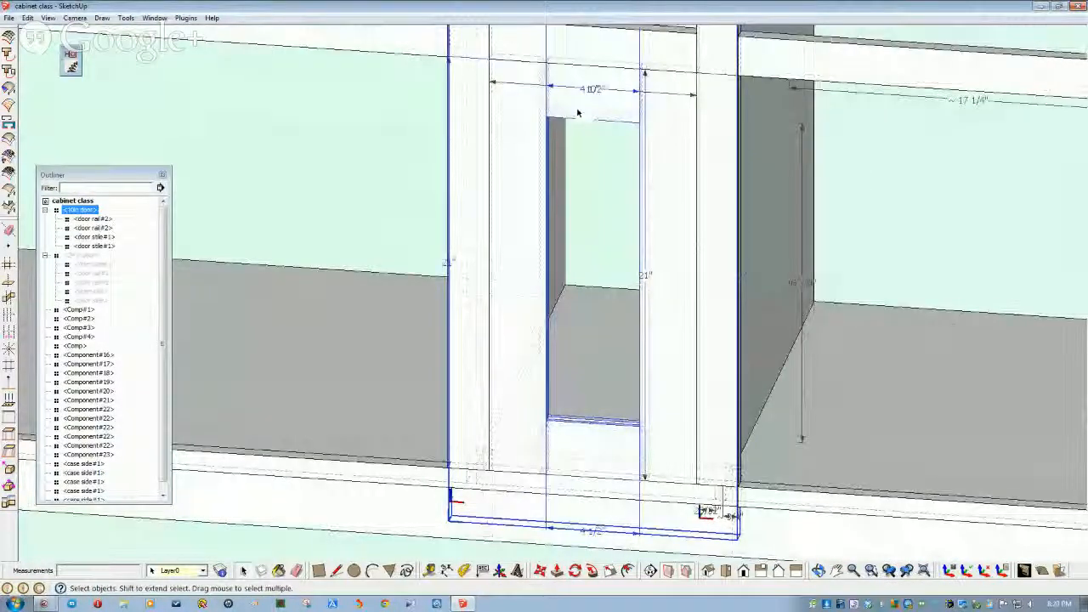
scroll(578, 113, "down", 3)
middle_click_drag(474, 397, 454, 441)
left_click(454, 440)
scroll(408, 380, "down", 2)
middle_click_drag(408, 380, 413, 306)
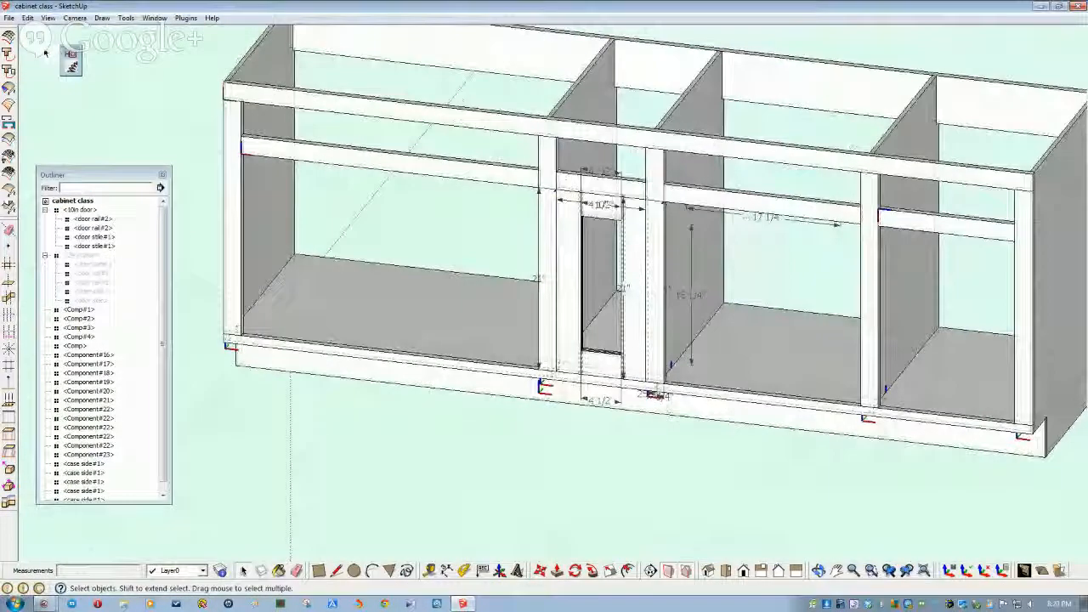
left_click(8, 18)
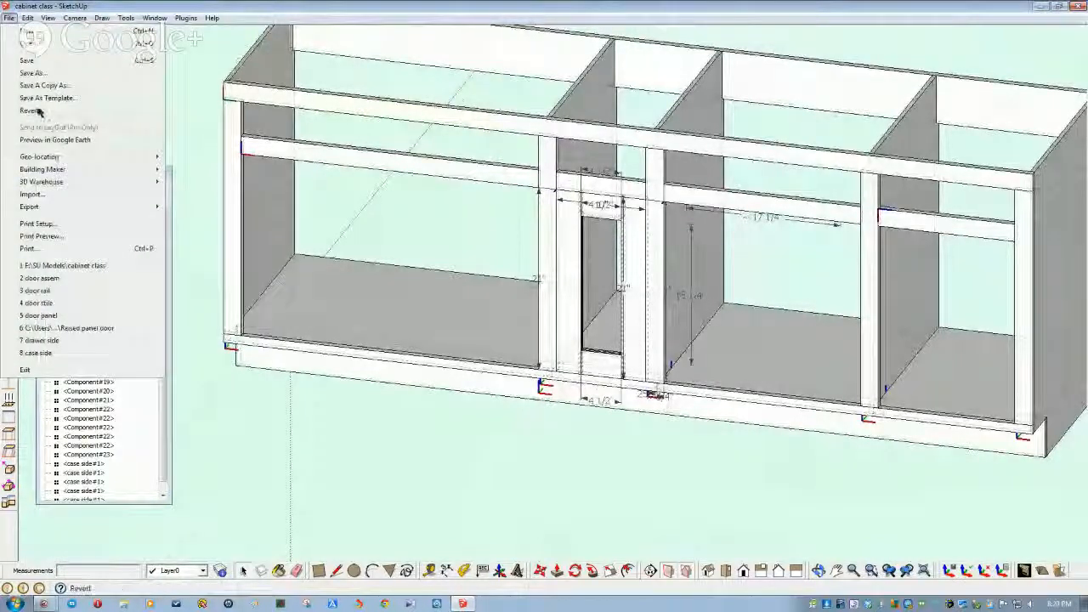
- Import 'door panel' from BAW Cabinet Comps and place it below the cabinet
left_click(32, 195)
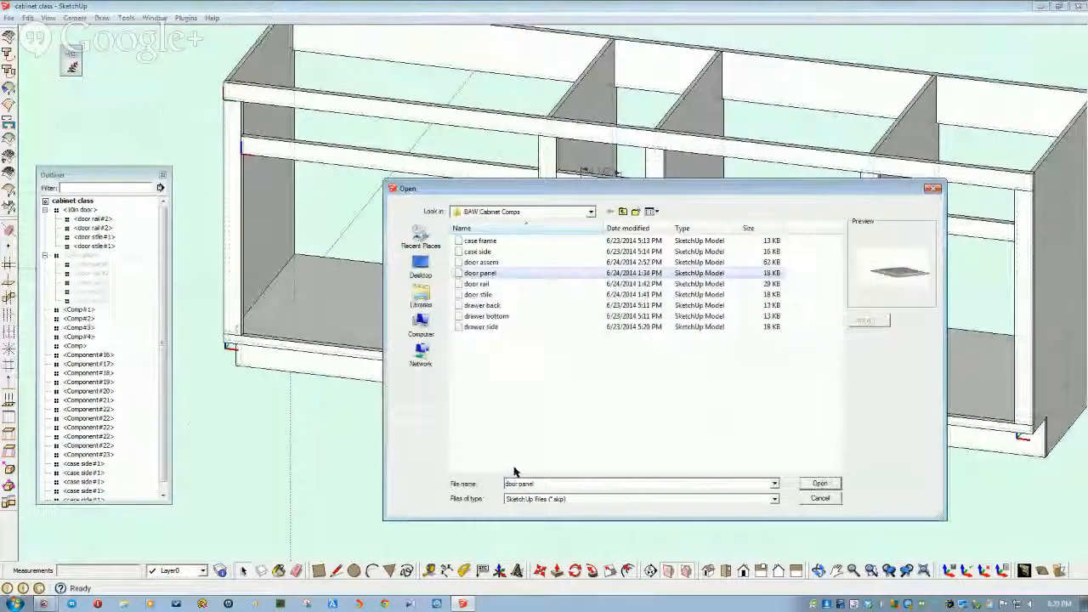
left_click(480, 273)
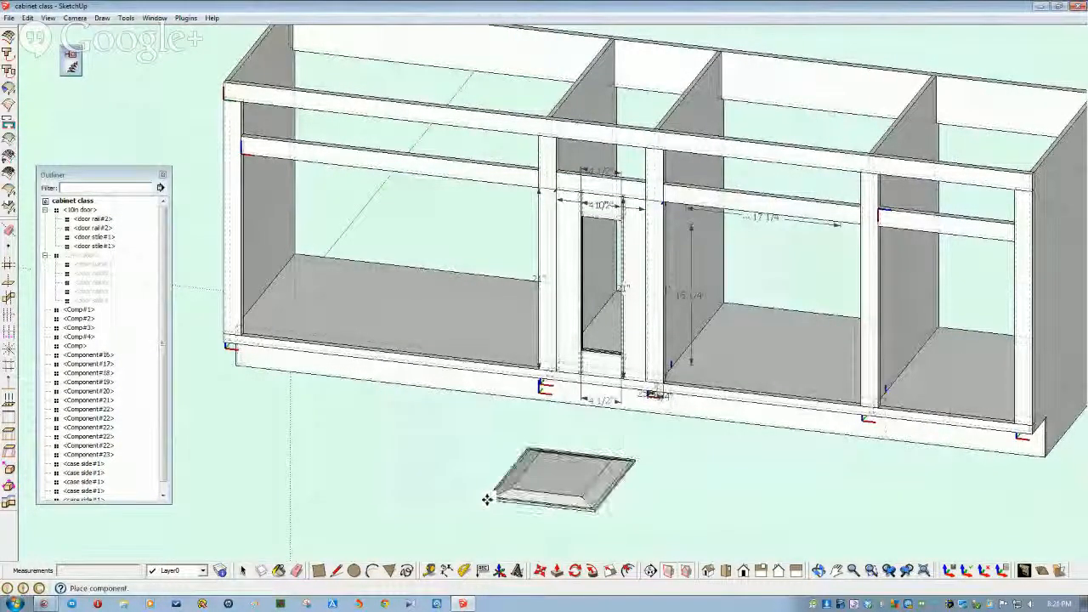
left_click(486, 499)
middle_click_drag(487, 499, 557, 437)
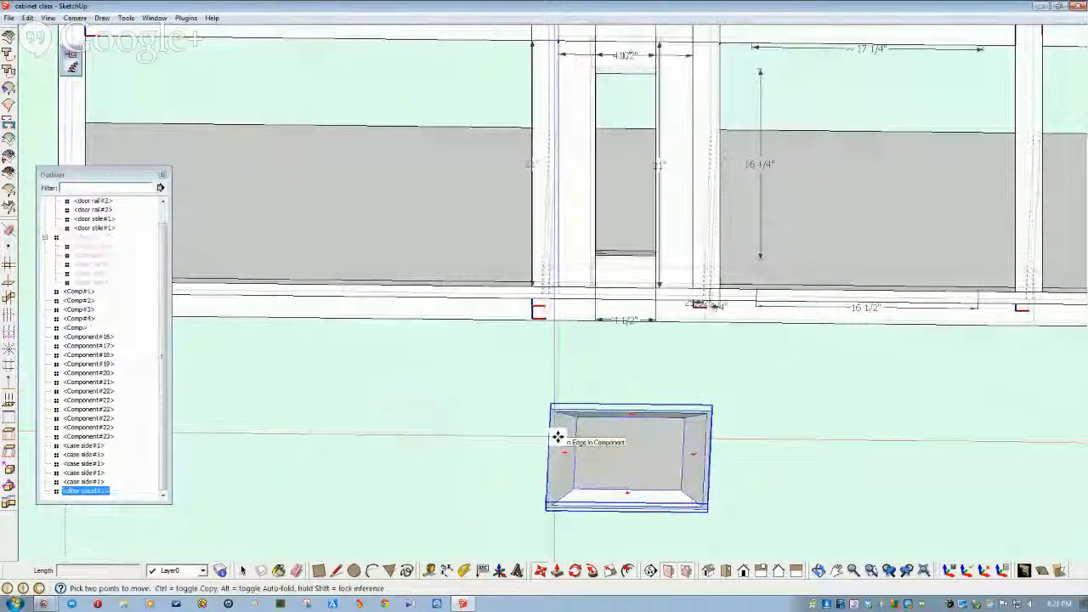
scroll(561, 429, "up", 2)
scroll(564, 422, "up", 3)
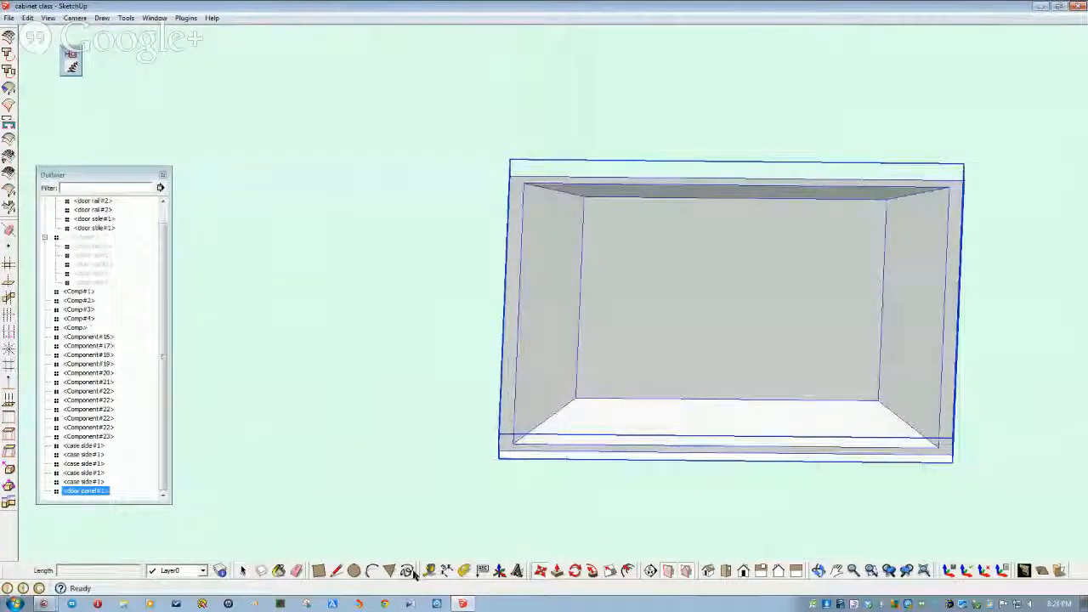
- Dimension the door panel's bottom edge at 11 1/4", placing it below the panel
left_click(447, 570)
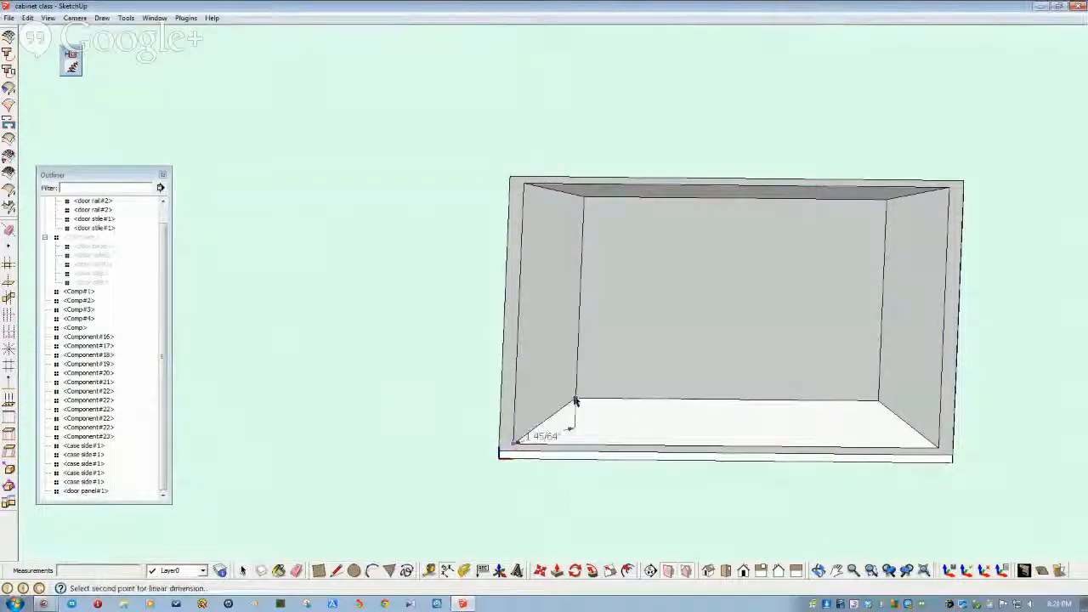
scroll(614, 511, "down", 5)
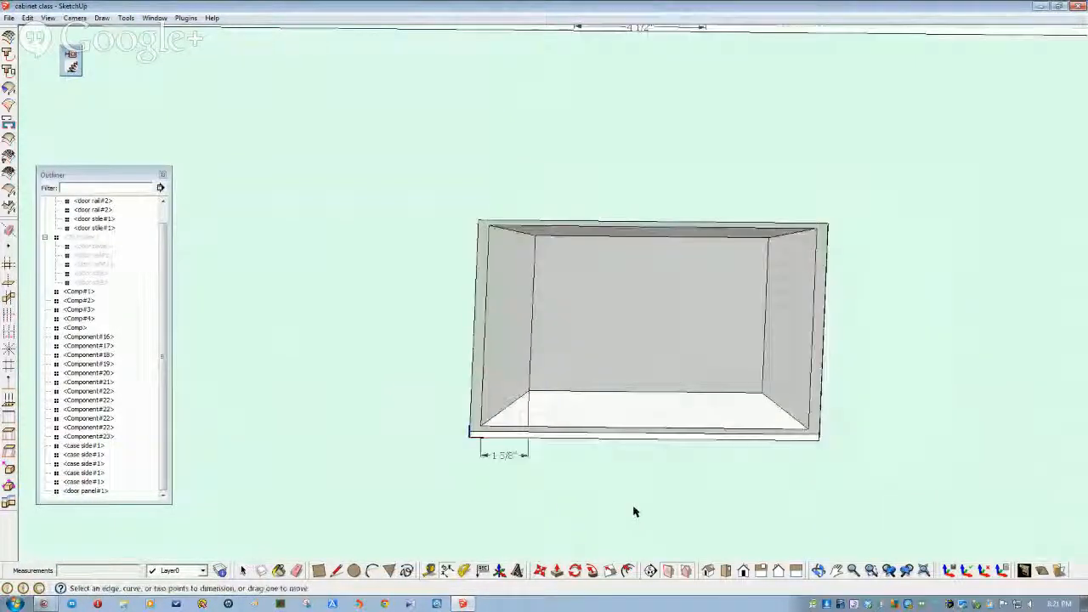
scroll(614, 511, "down", 3)
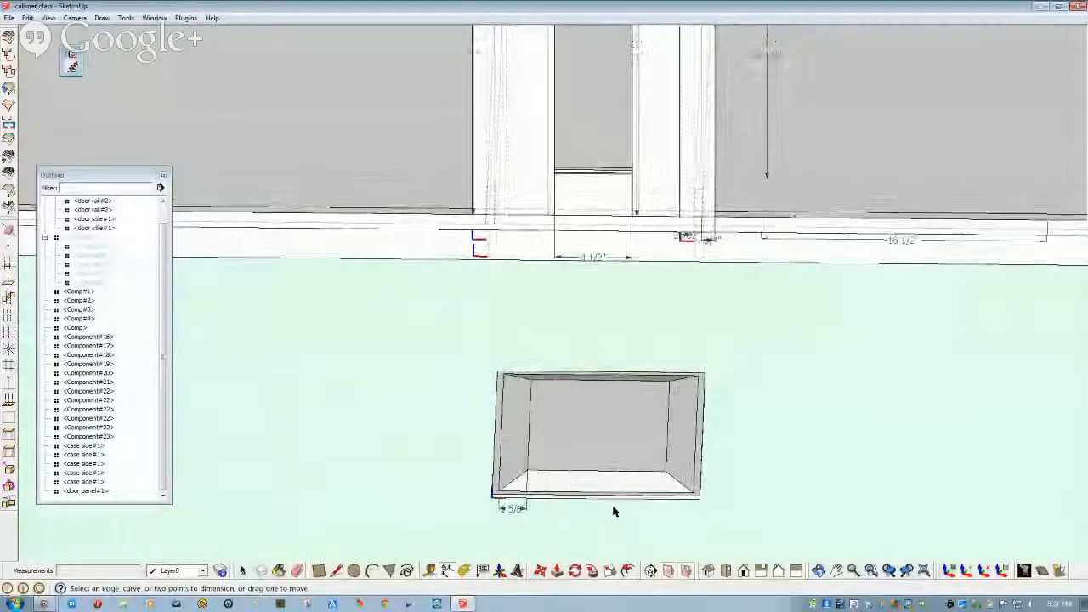
scroll(598, 499, "up", 3)
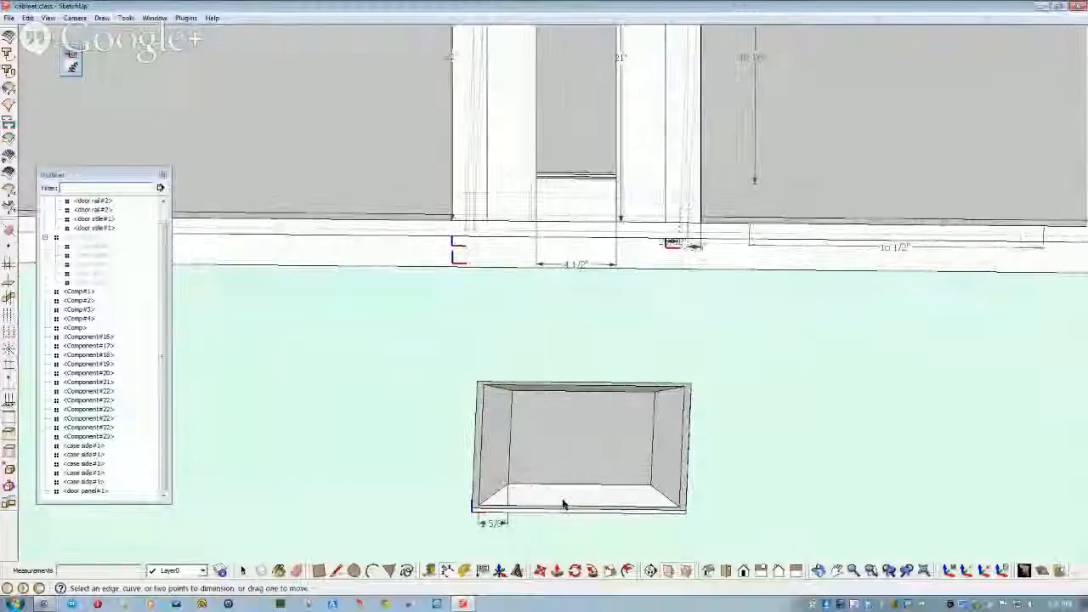
mouse_move(599, 490)
middle_mouse_down()
mouse_move(609, 489)
mouse_move(567, 477)
mouse_move(534, 496)
middle_mouse_up()
scroll(534, 496, "up", 5)
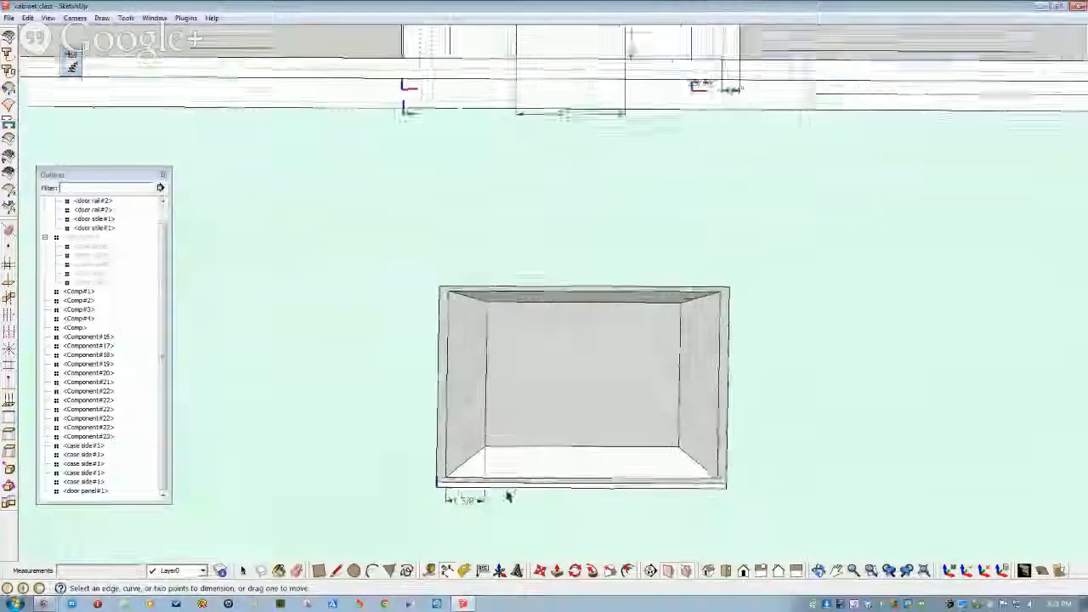
left_click(434, 489)
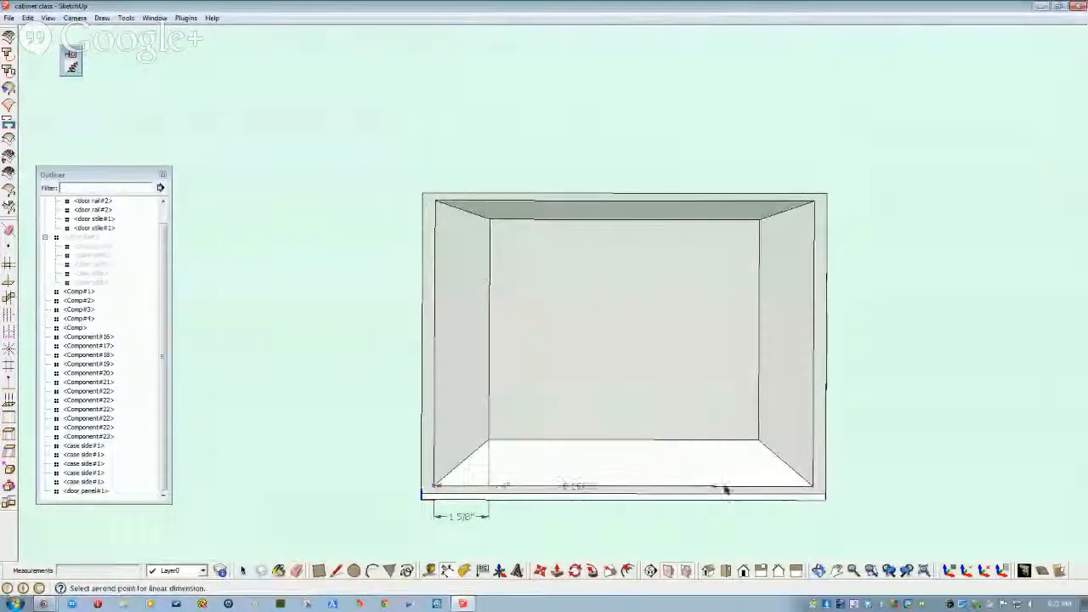
left_click(810, 489)
left_click(727, 525)
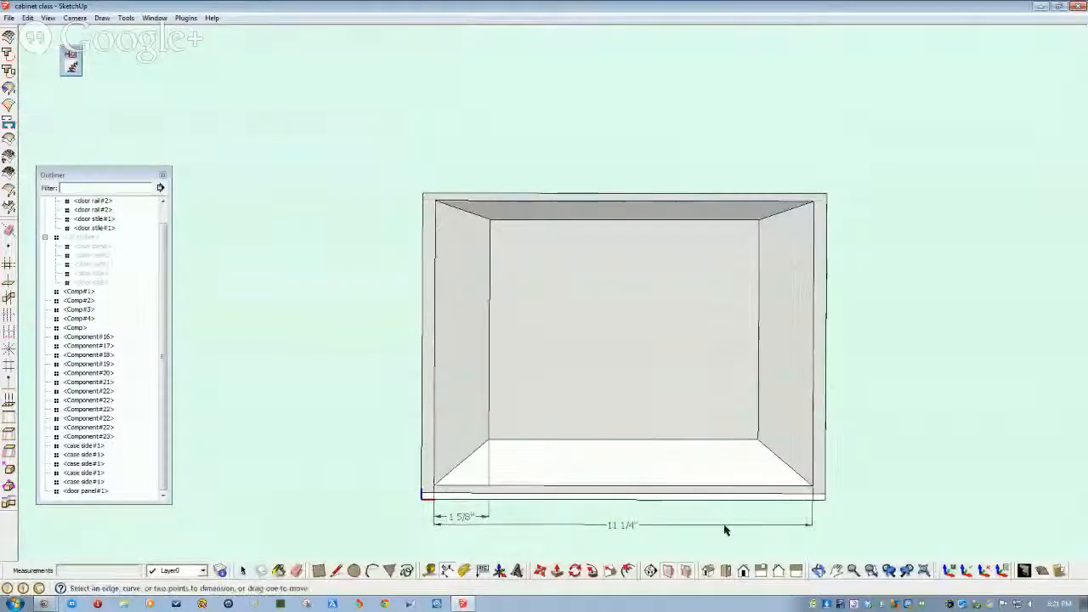
- Zoom and orbit to show more of the cabinet opening
scroll(699, 530, "down", 2)
scroll(663, 544, "down", 3)
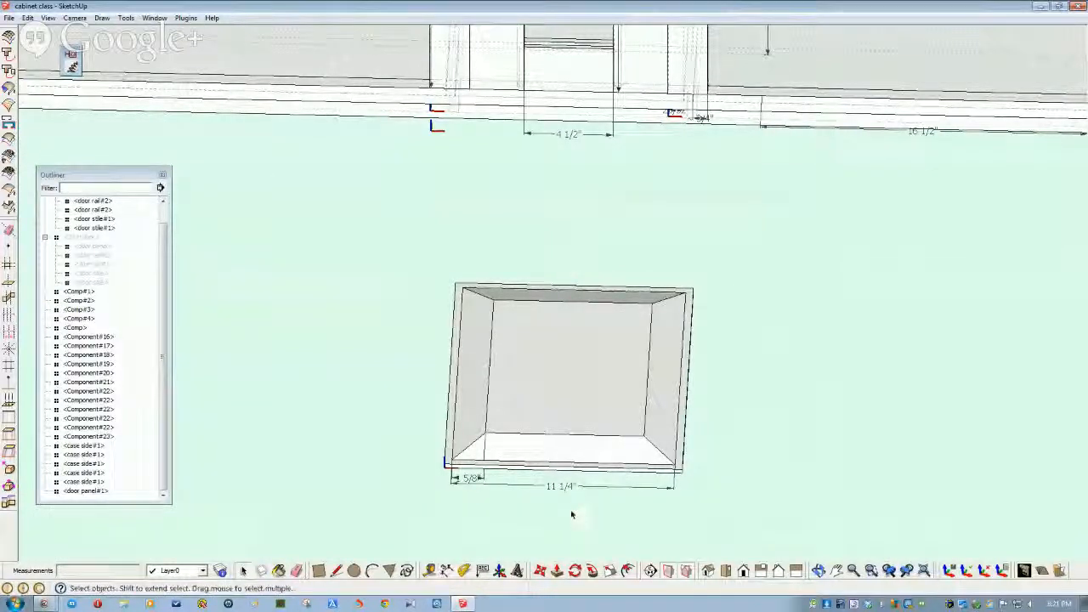
scroll(527, 289, "up", 5)
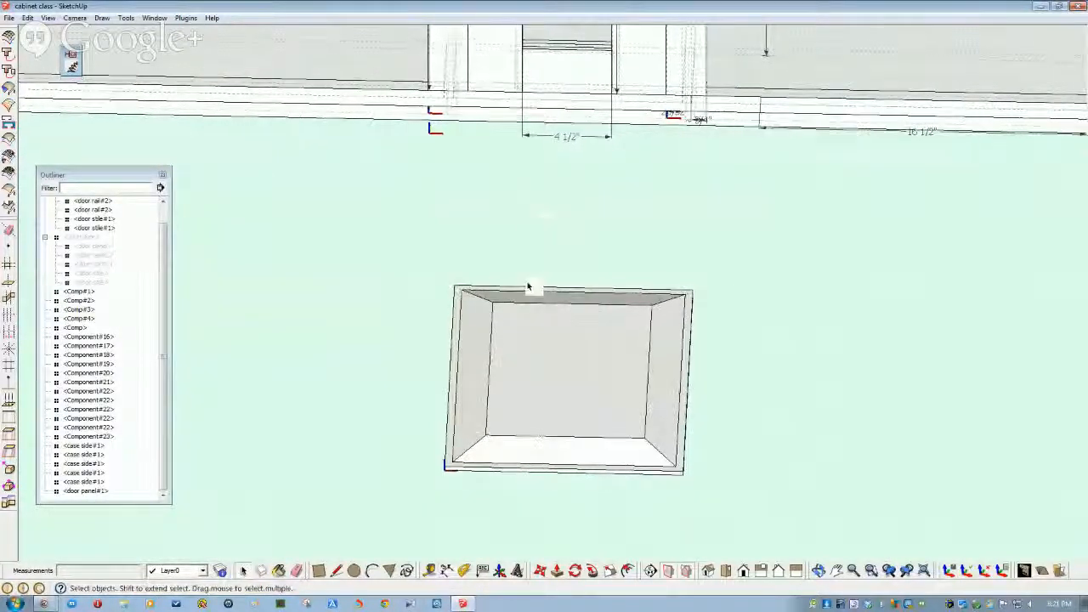
mouse_move(551, 297)
middle_mouse_down()
mouse_move(719, 297)
mouse_move(554, 310)
mouse_move(460, 247)
middle_mouse_up()
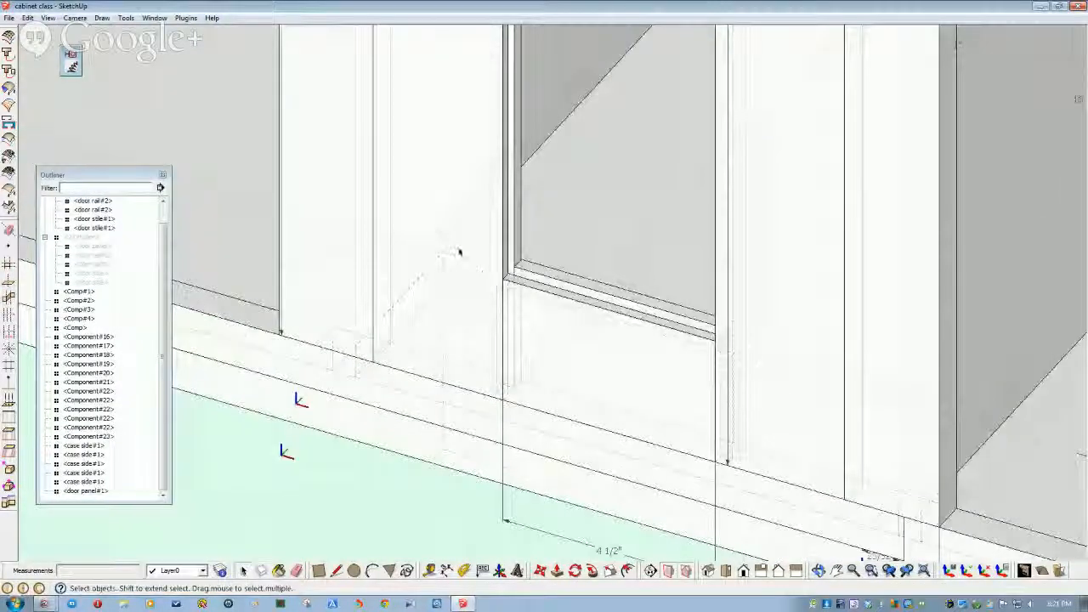
- Inside the door component, hide both stiles
left_click(461, 240)
double_click(452, 244)
left_click(448, 225)
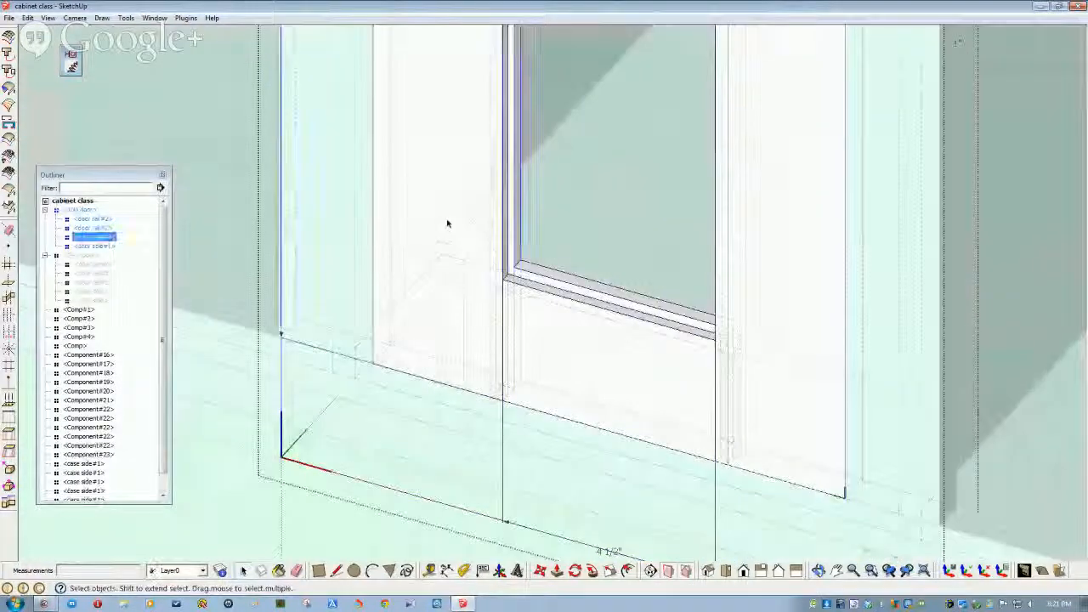
left_click(759, 268, "ctrl")
right_click(759, 267)
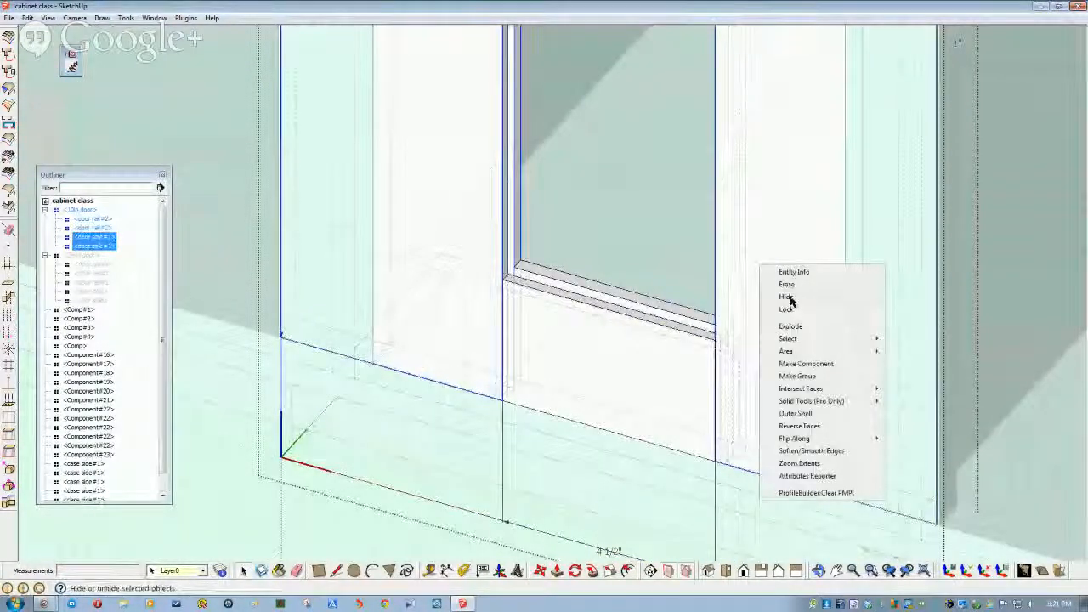
left_click(791, 299)
- Dimension the exposed rail at 5" long, placing it above the rail
middle_click_drag(673, 323, 530, 283)
middle_click_drag(546, 462, 533, 419, "shift")
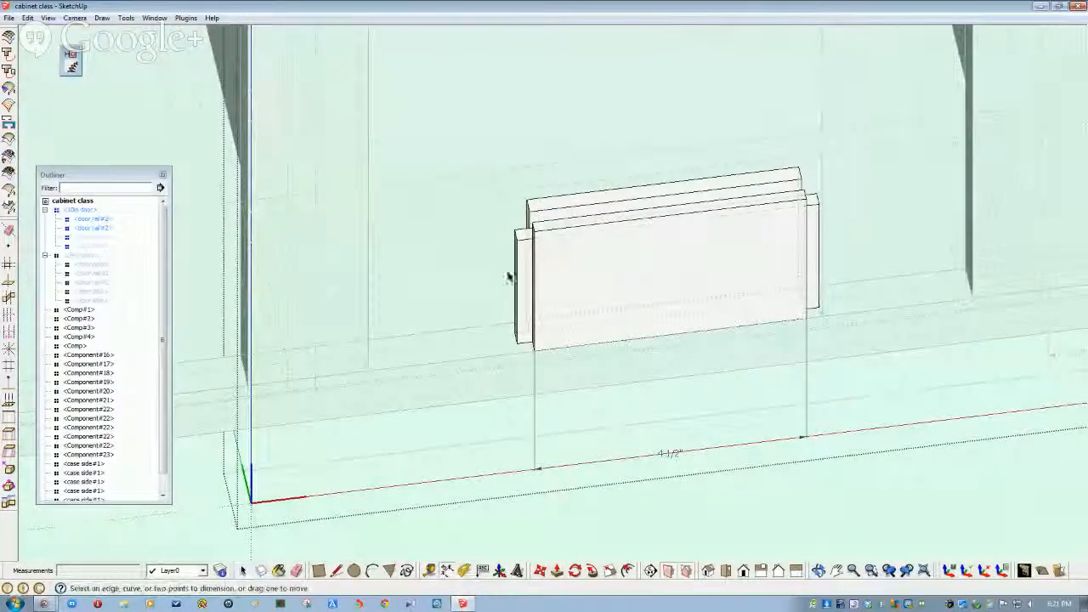
left_click(815, 207)
left_click(766, 161)
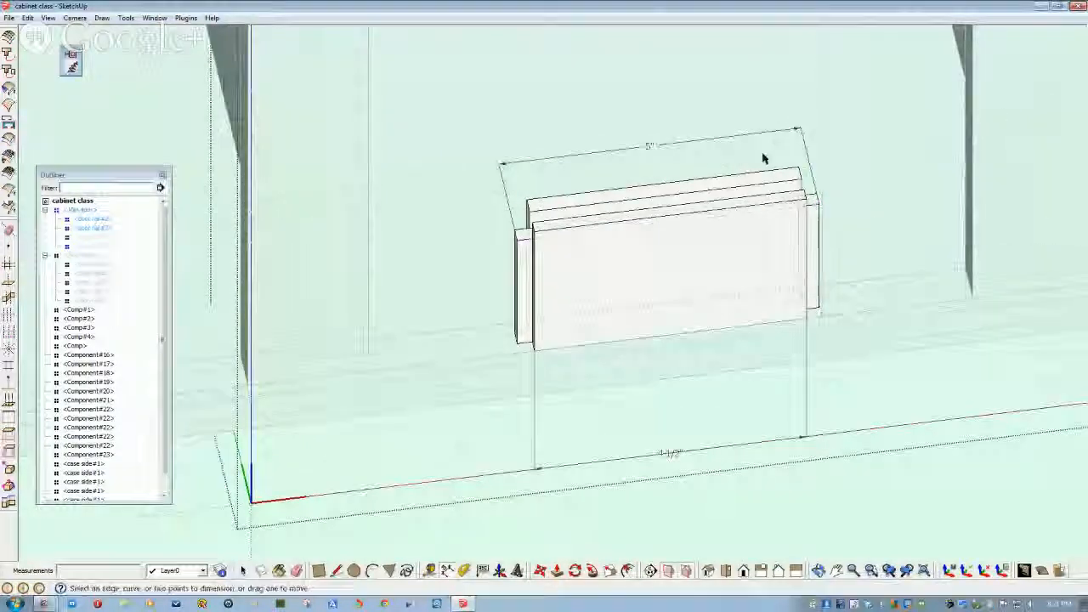
middle_click_drag(765, 161, 619, 388)
scroll(619, 387, "down", 4)
middle_click_drag(667, 513, 602, 241, "shift")
- Exit the door component, face the door panel square-on and select it
key("space")
left_click(353, 381)
middle_click_drag(585, 397, 537, 453)
scroll(520, 519, "up", 2)
scroll(537, 453, "up", 1)
left_click(576, 369)
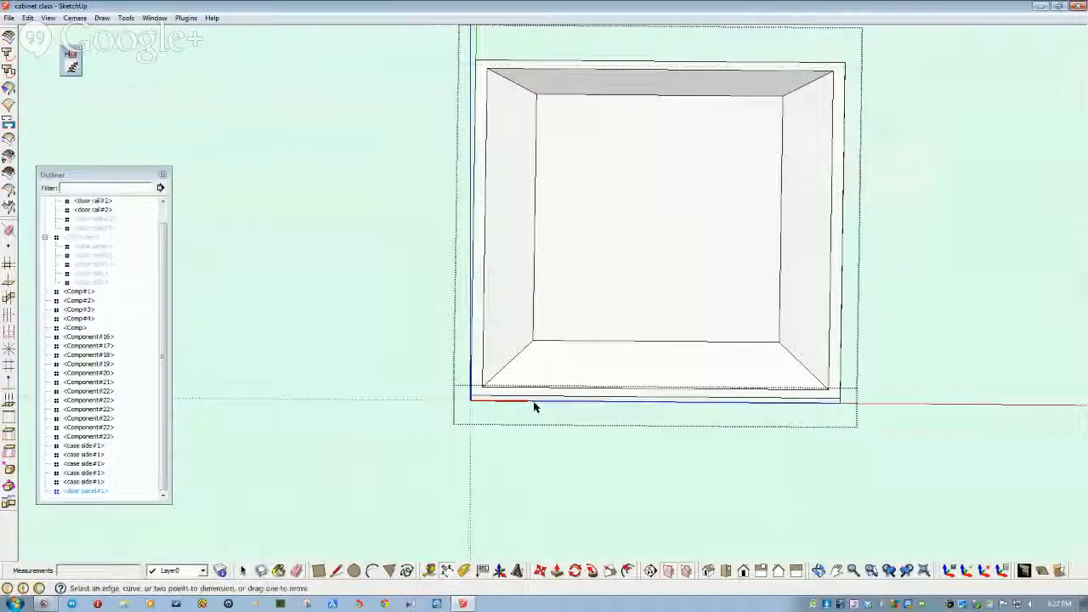
- Add a 12" width dimension under the panel, then select and trial-move its right side, undoing it
left_click(534, 431)
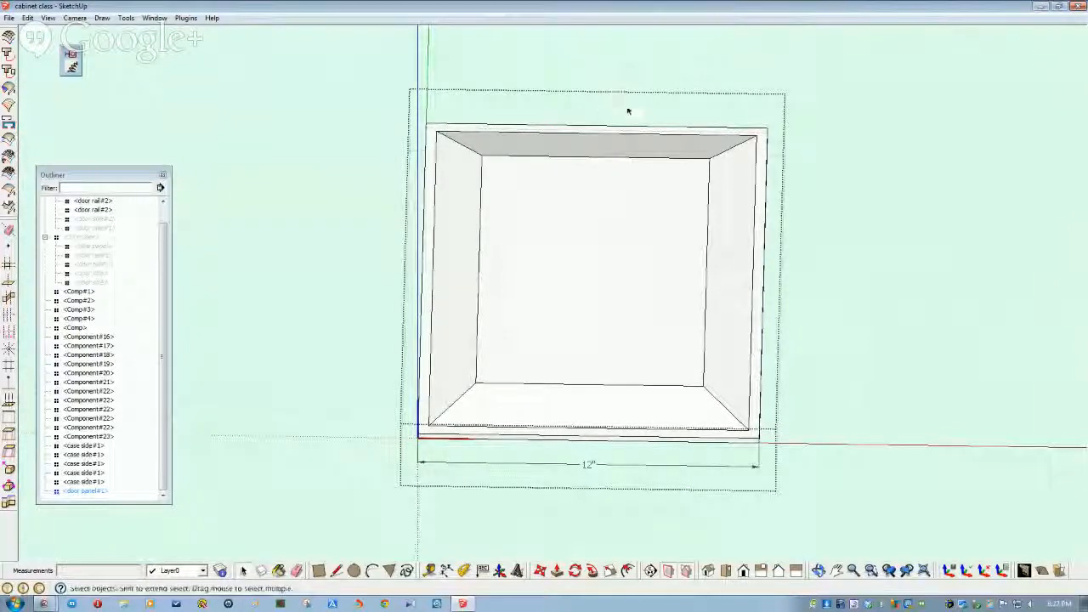
left_click_drag(782, 445, 801, 469)
middle_click_drag(785, 462, 544, 581)
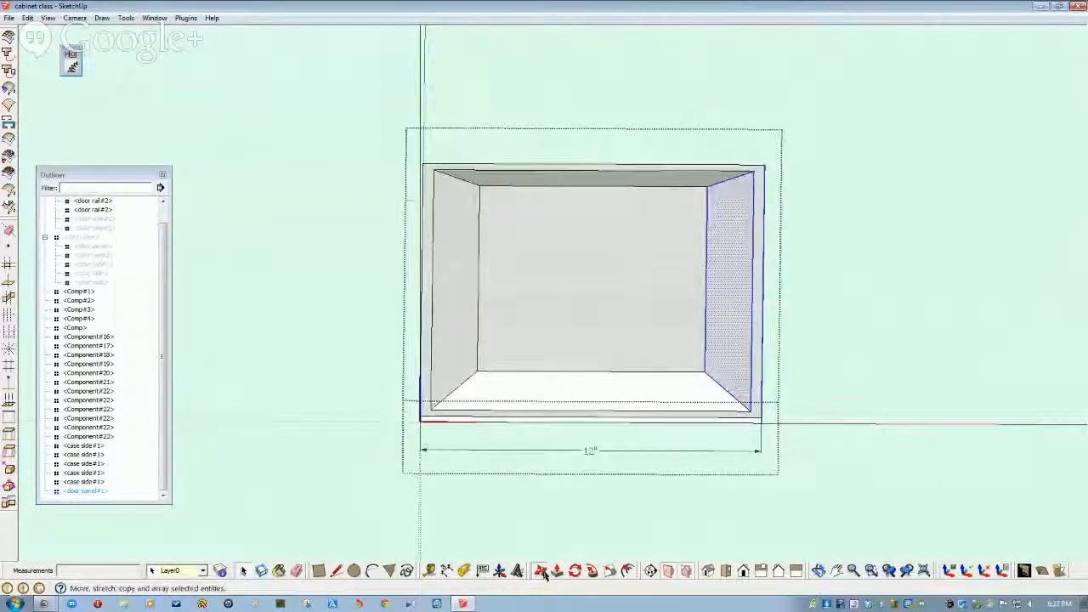
left_click(758, 416)
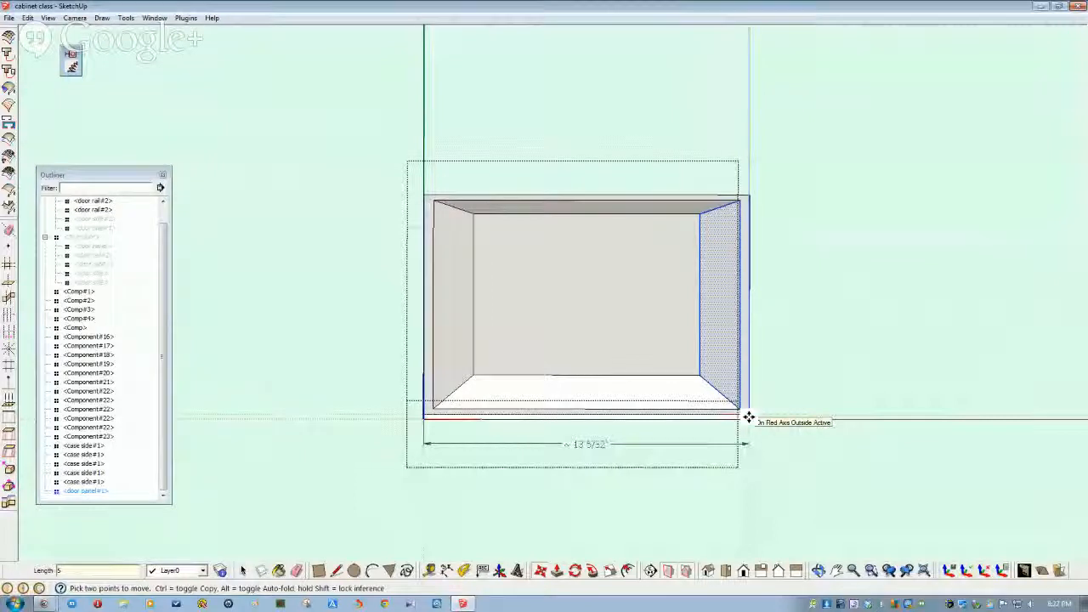
key("Return")
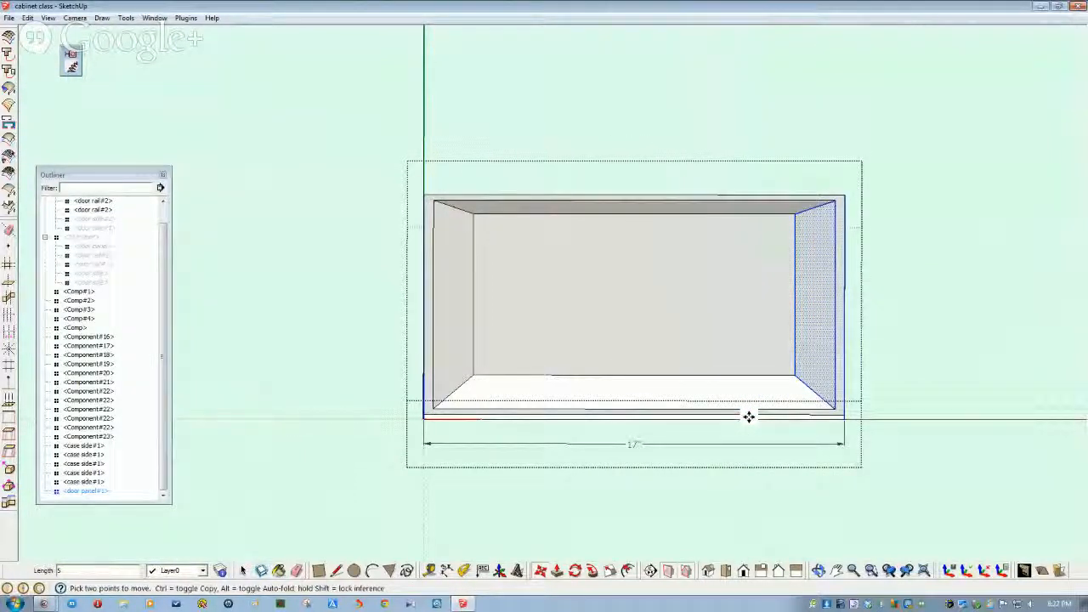
key("ctrl+z")
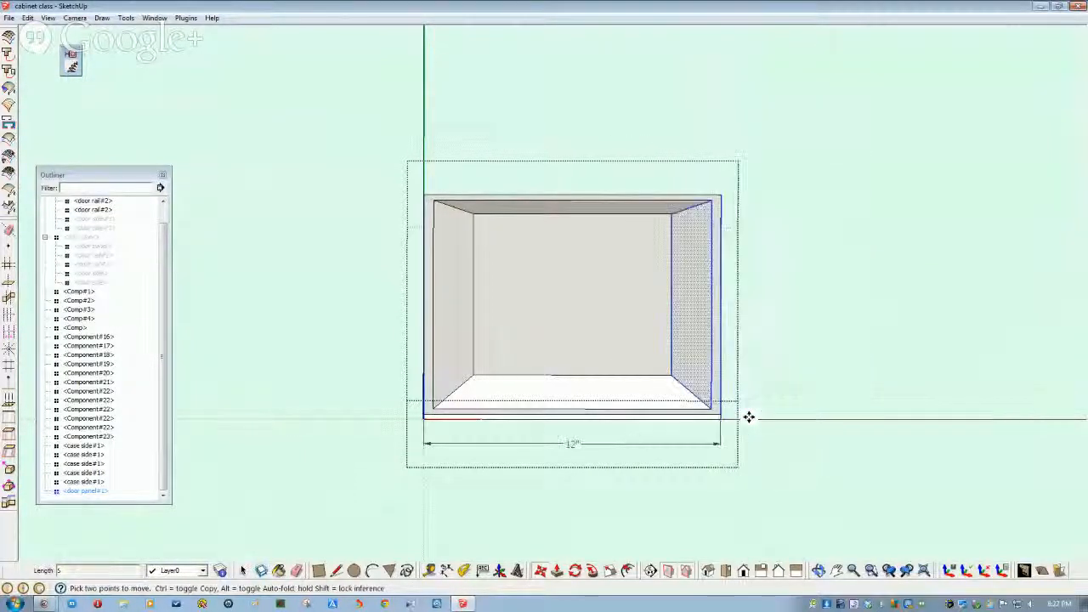
- Move the panel's right side in 5", leaving it 7" wide, then straighten the view
left_click(706, 415)
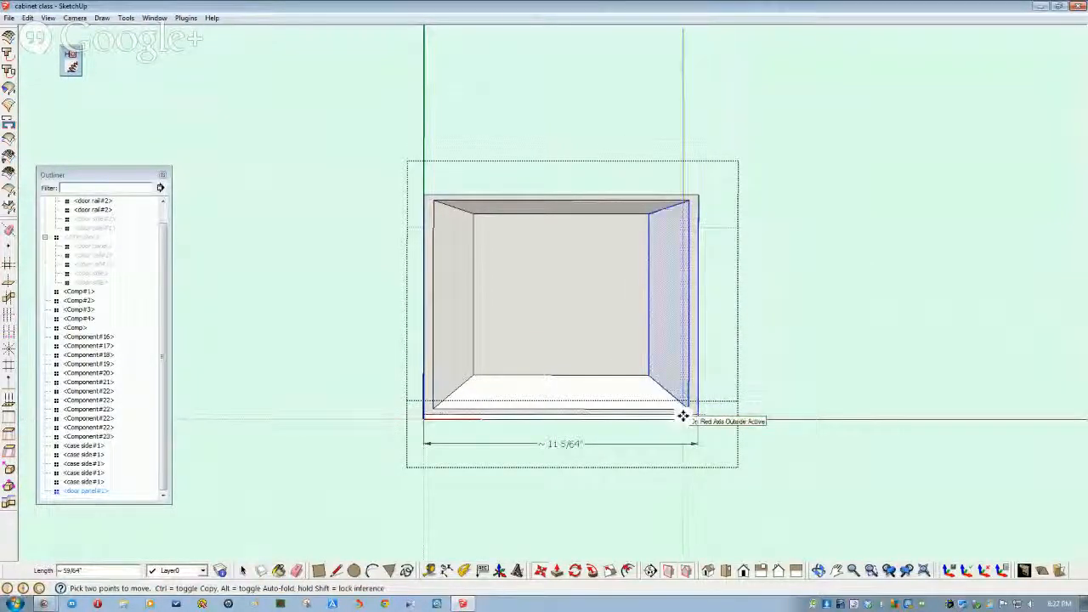
type("5")
key("Return")
key("space")
left_click(681, 501)
scroll(679, 503, "down", 3)
middle_click_drag(679, 502, 651, 505)
scroll(651, 506, "up", 1)
scroll(539, 484, "up", 3)
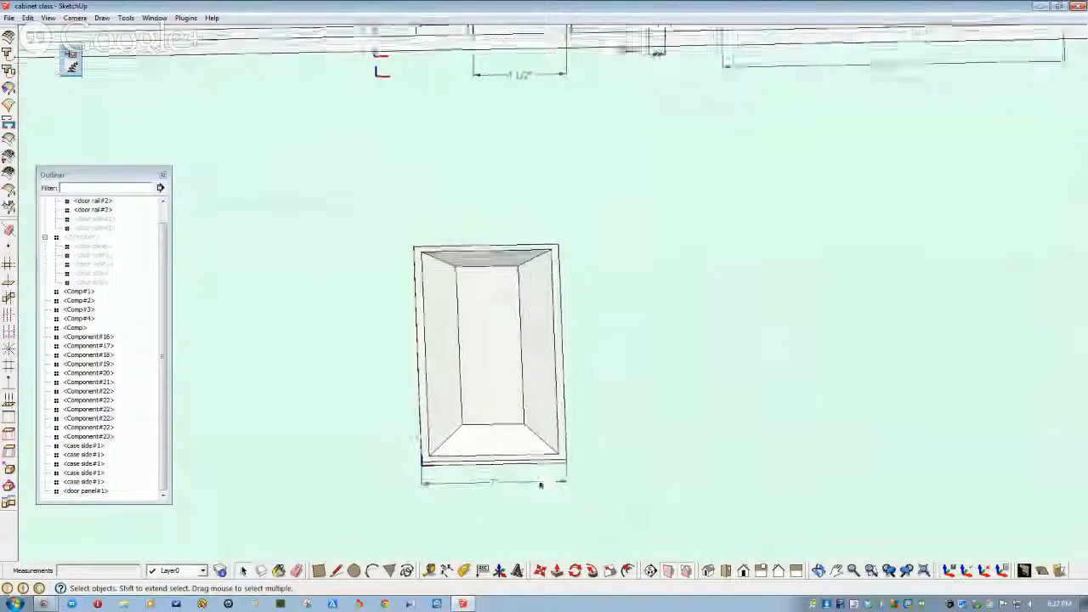
middle_click_drag(535, 467, 503, 299)
scroll(528, 220, "down", 2)
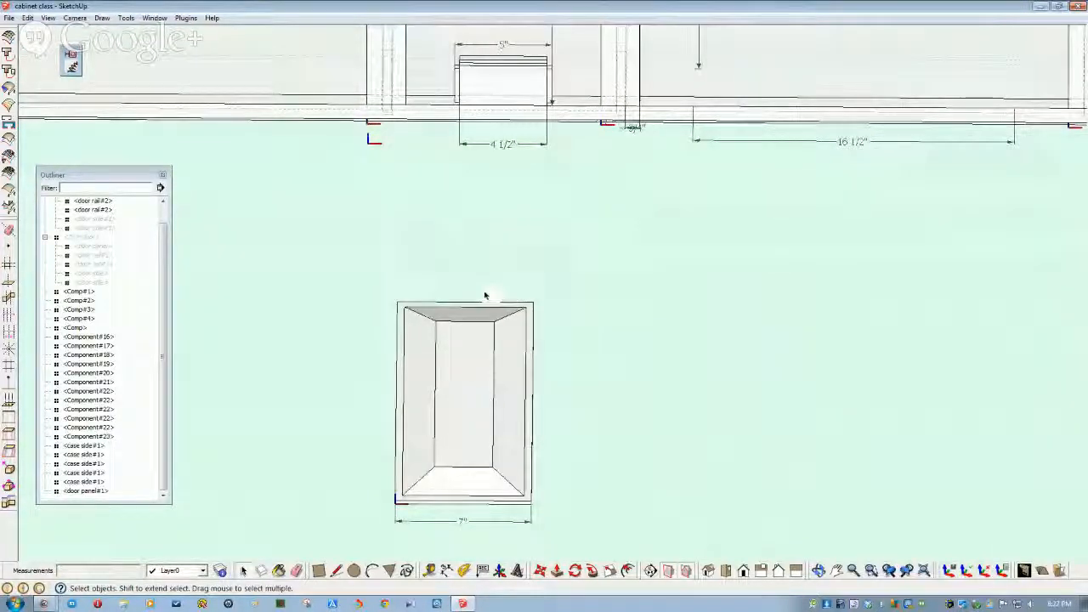
- Reopen the door panel and move its right side further inward to narrow it
left_click_drag(546, 445, 548, 494)
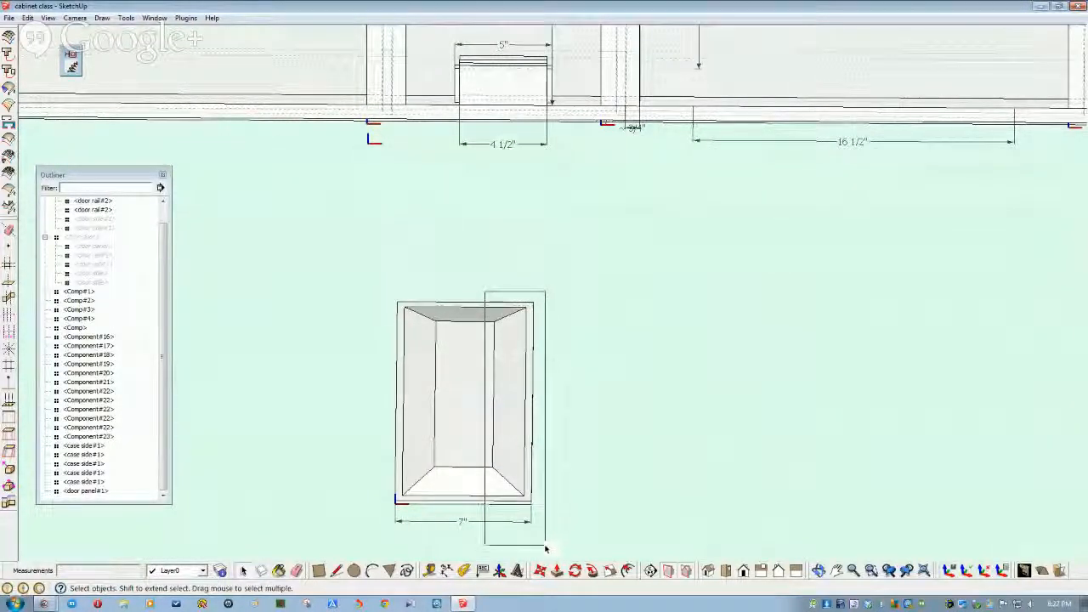
double_click(460, 417)
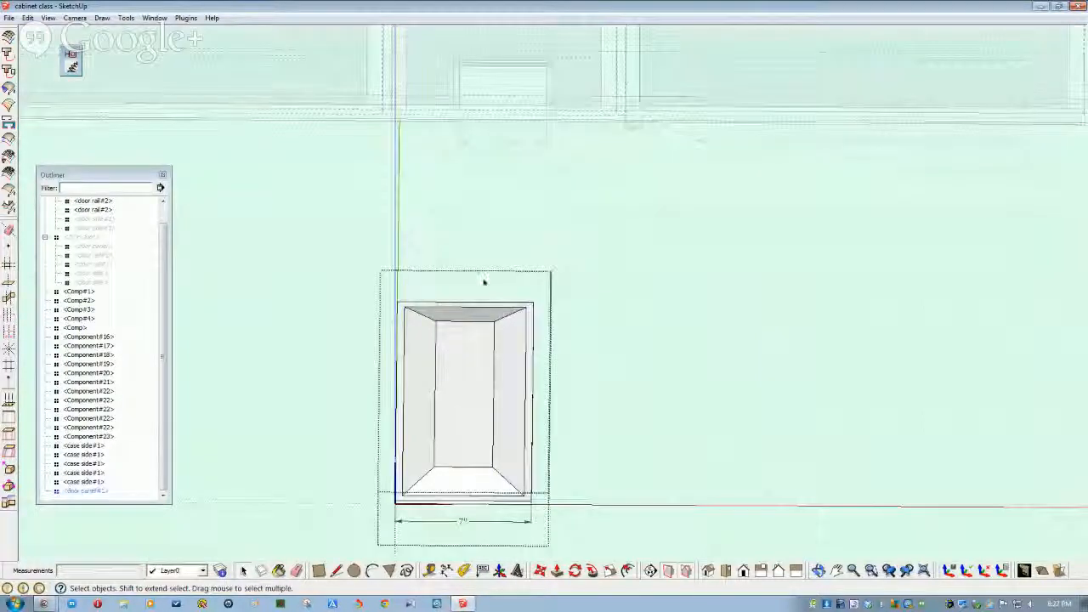
left_click_drag(573, 571, 568, 545)
middle_click_drag(568, 545, 529, 577)
left_click(540, 572)
left_click(502, 451)
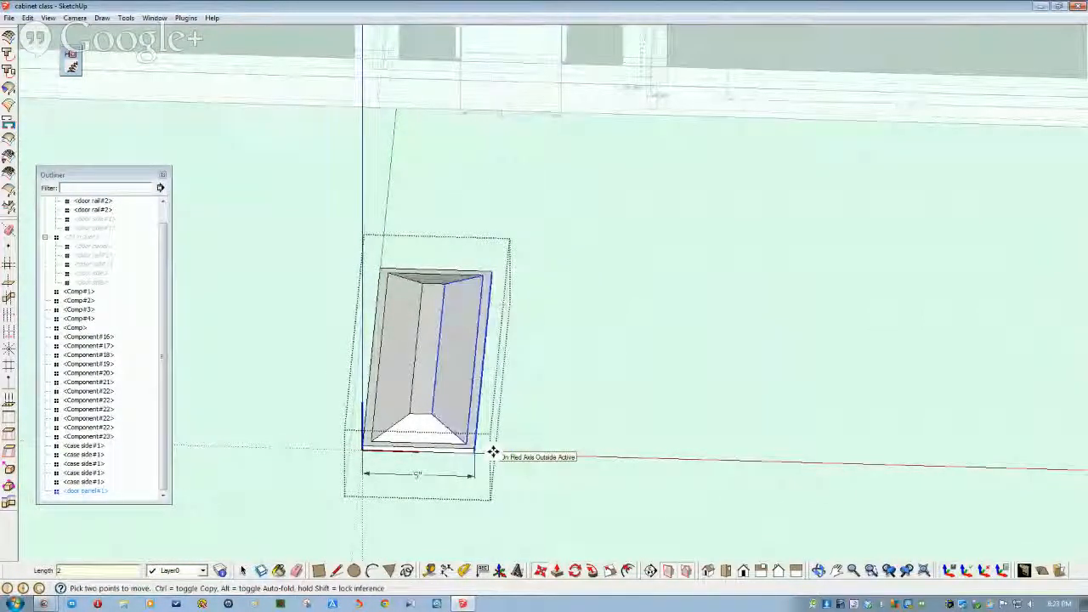
scroll(493, 451, "down", 3)
key("space")
left_click(517, 460)
left_click(517, 461)
middle_click_drag(517, 462, 551, 417)
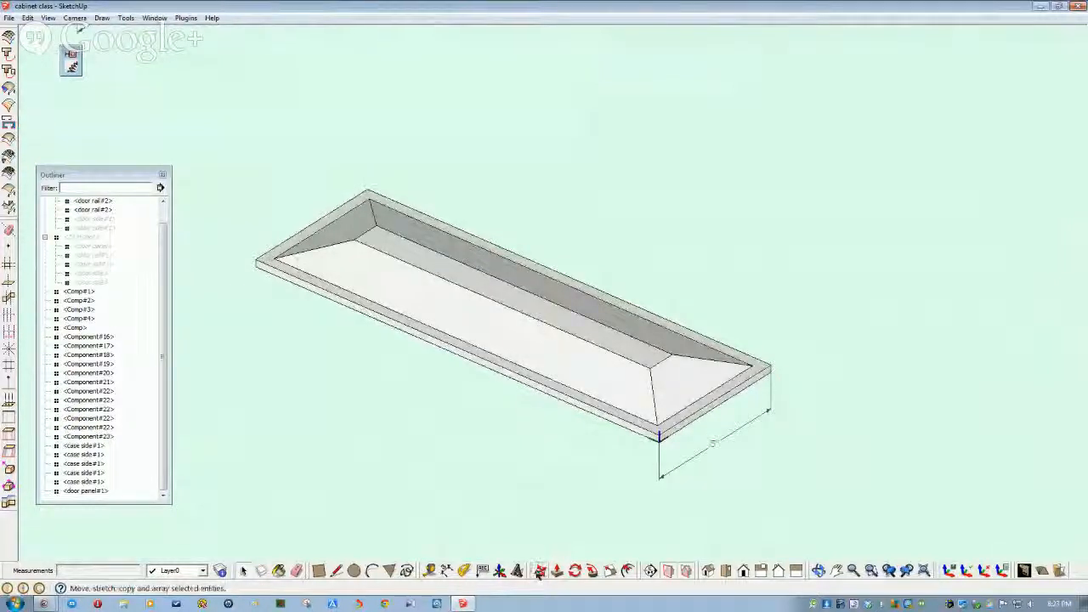
- Rotate the door panel 90° about its lower corner so it stands upright
left_click(575, 570)
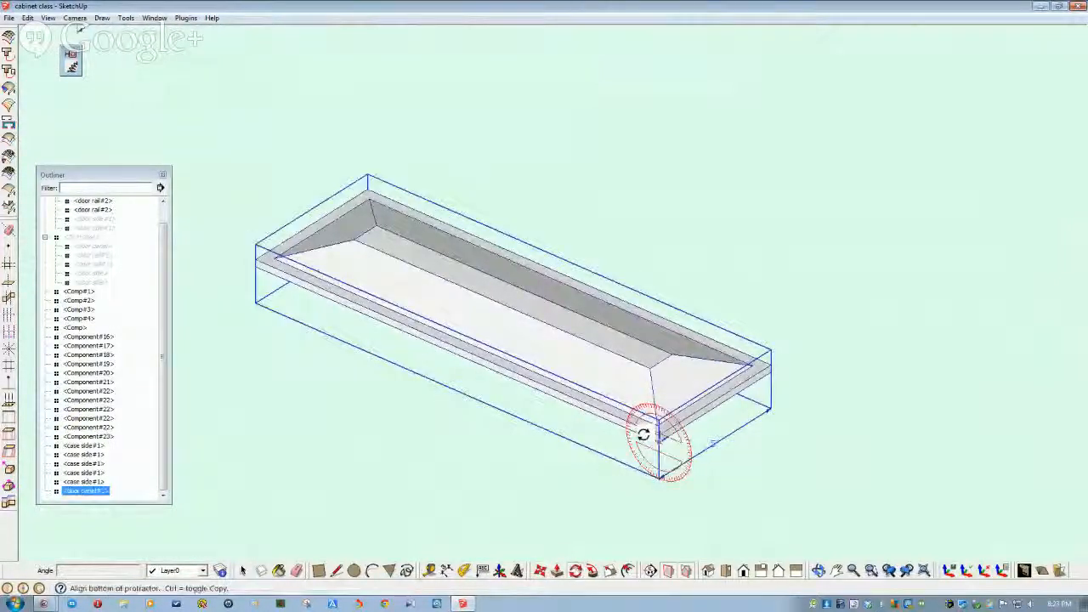
key("space")
left_click(378, 497)
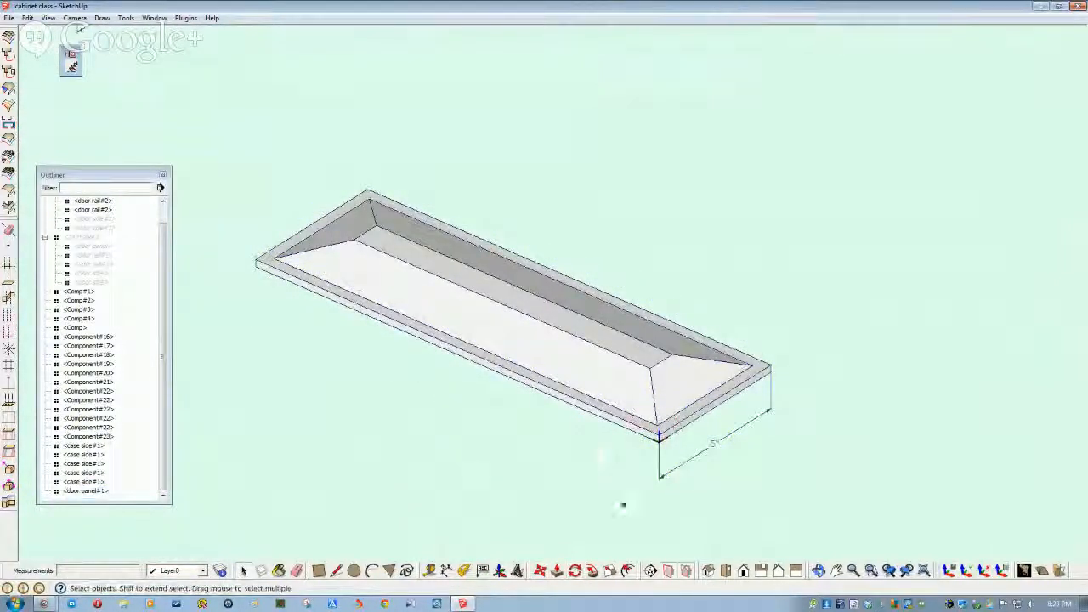
left_click(618, 374)
left_click(575, 570)
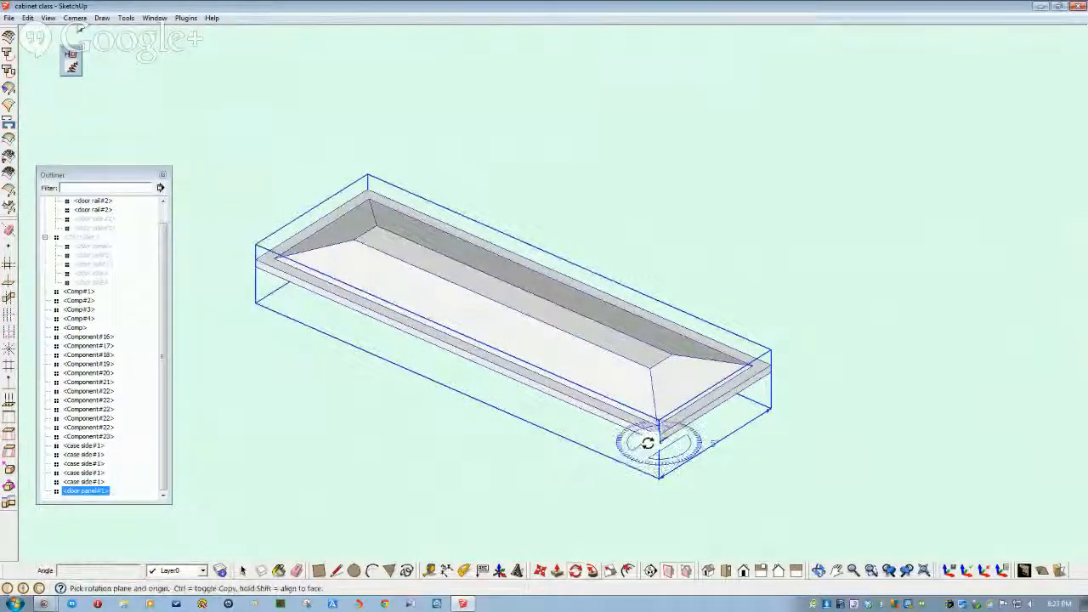
left_click(575, 407)
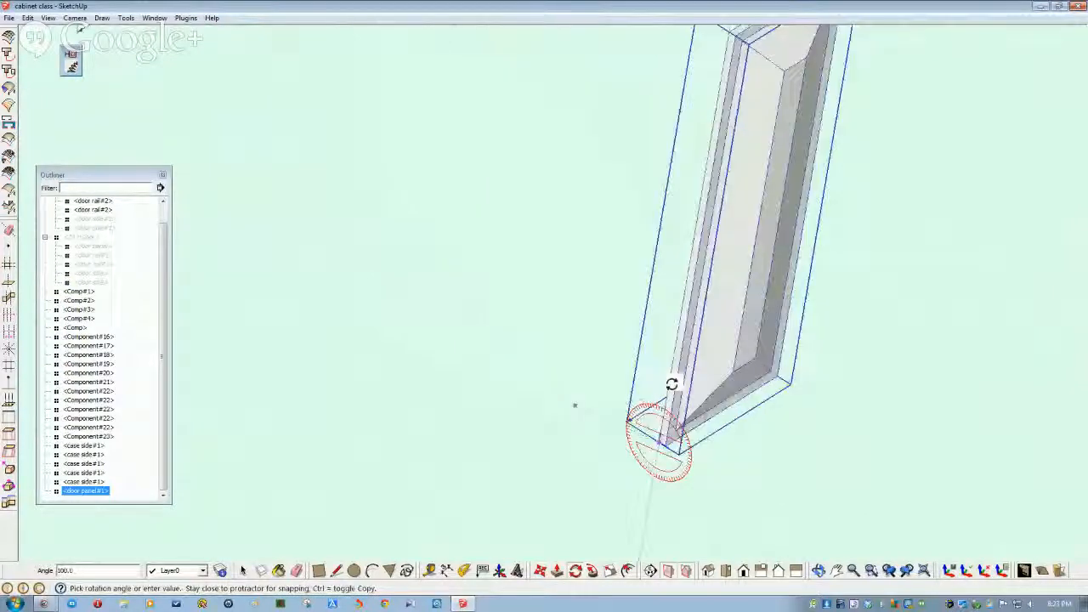
left_click(658, 377)
scroll(432, 466, "down", 6)
key("space")
left_click(413, 456)
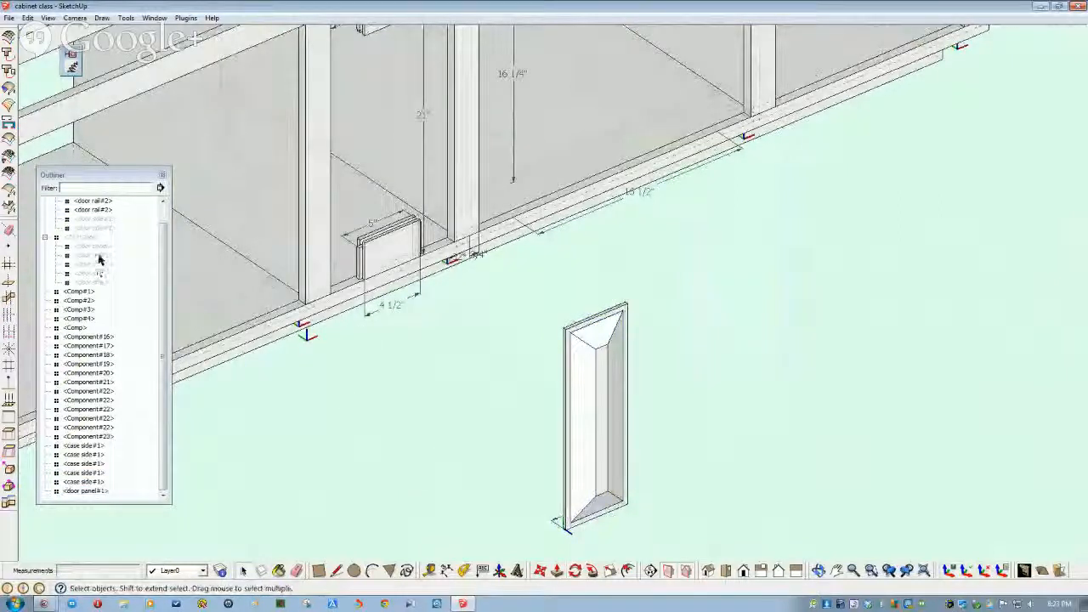
- Check the hidden door sides' options in the Outliner without changing anything
left_click(88, 219)
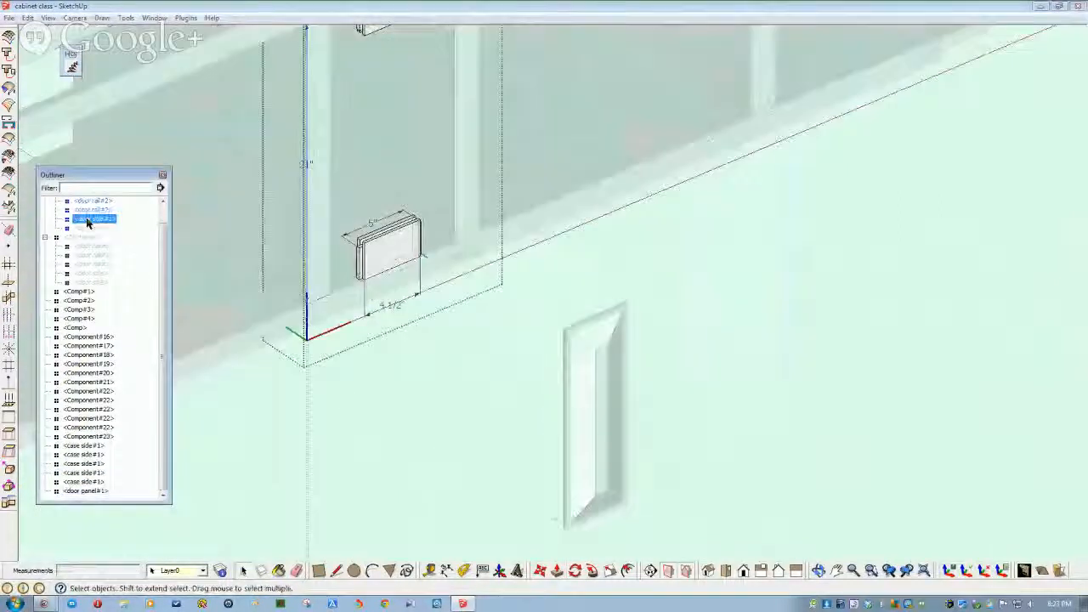
right_click(105, 229)
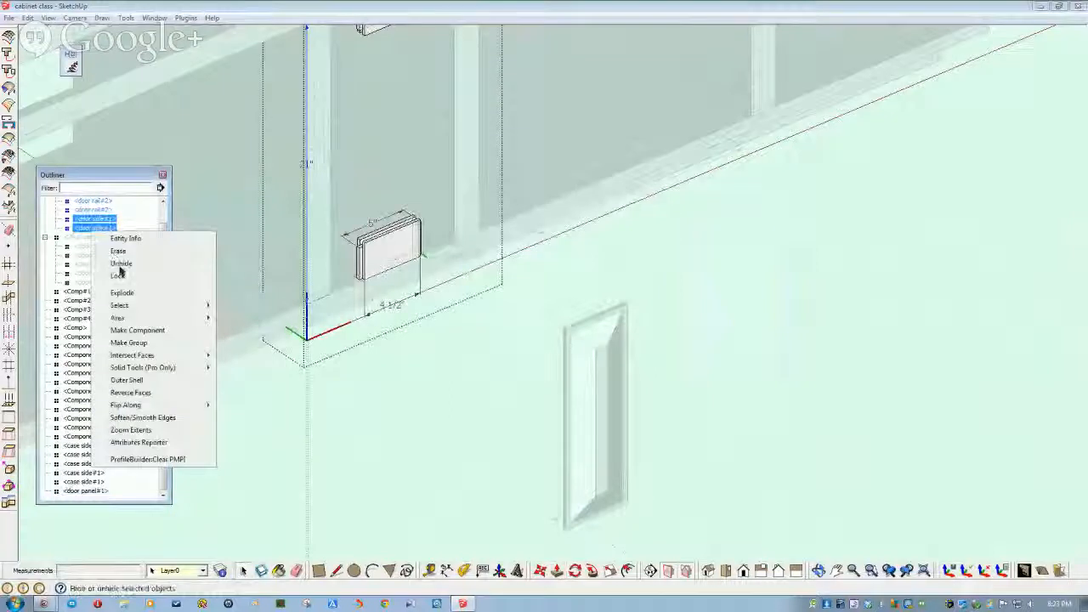
left_click(372, 425)
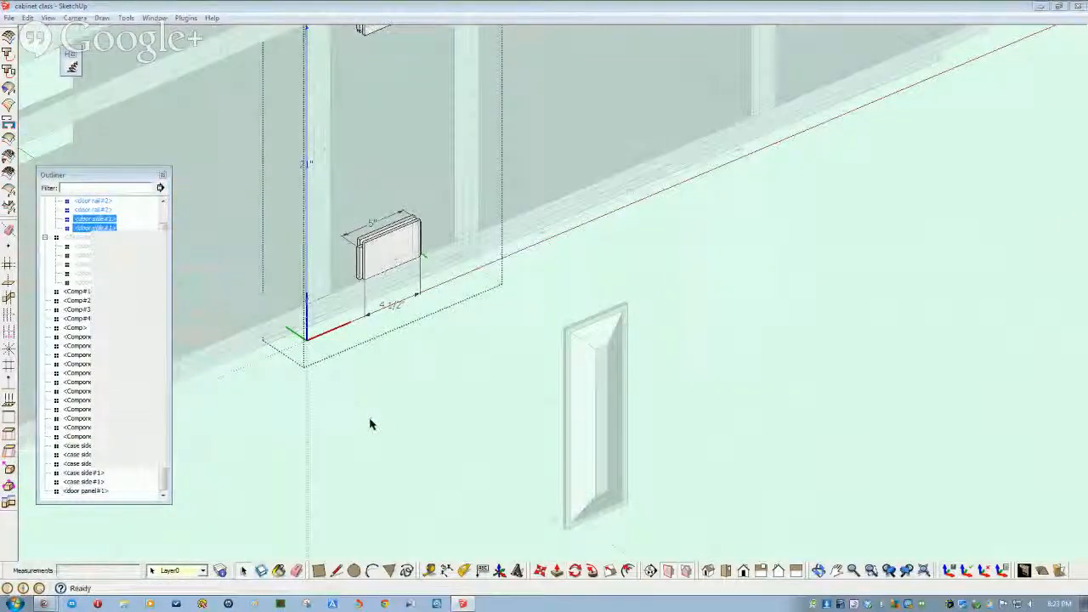
left_click(370, 423)
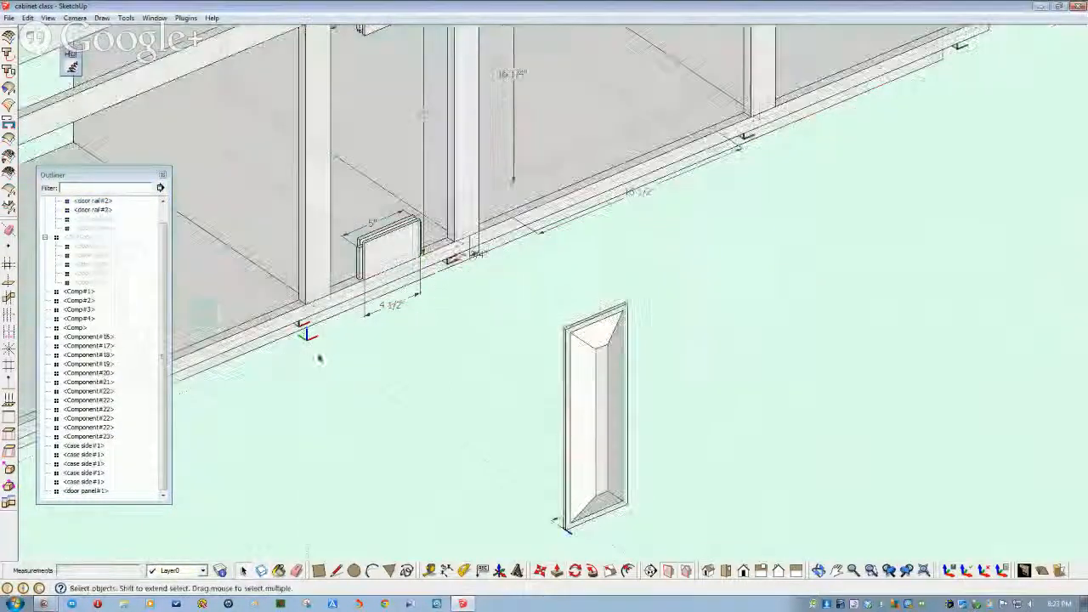
- Drag the door panel into the 10in door component in the Outliner
left_click(96, 492)
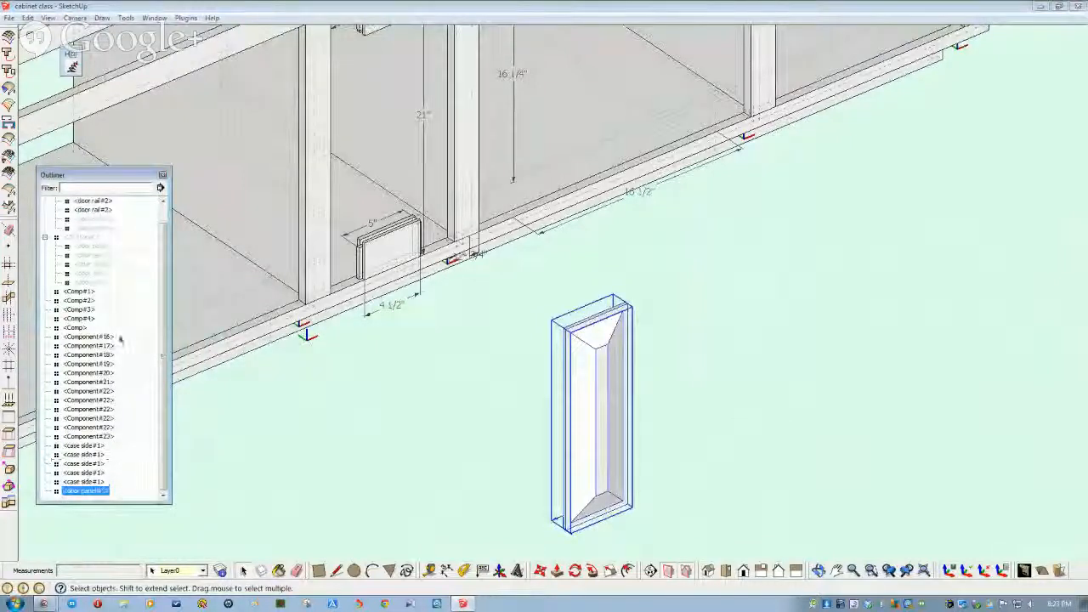
mouse_move(108, 211)
left_mouse_down()
mouse_move(106, 231)
mouse_move(99, 218)
left_mouse_up()
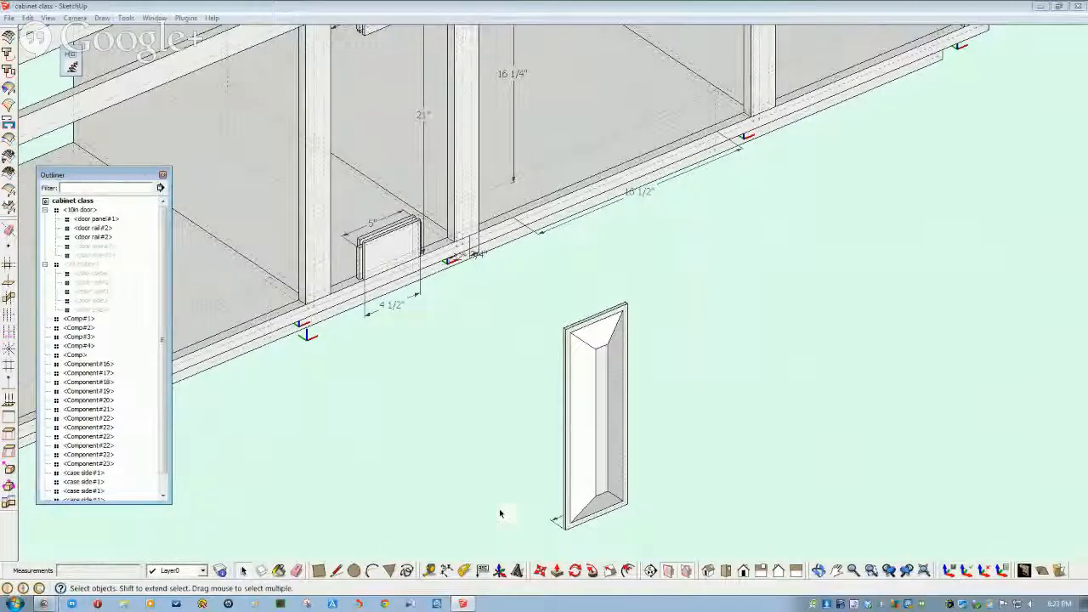
middle_click_drag(500, 513, 369, 496, "shift")
middle_click_drag(246, 529, 298, 561, "shift")
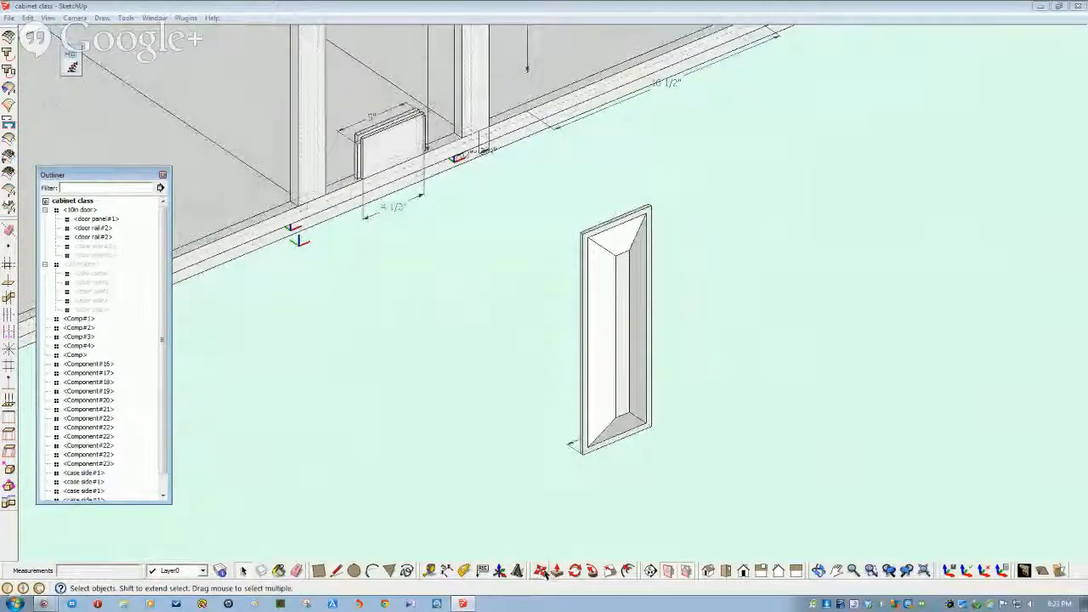
- Inside the 10in door, move the 5" panel from its lower corner onto the bottom rail
double_click(75, 212)
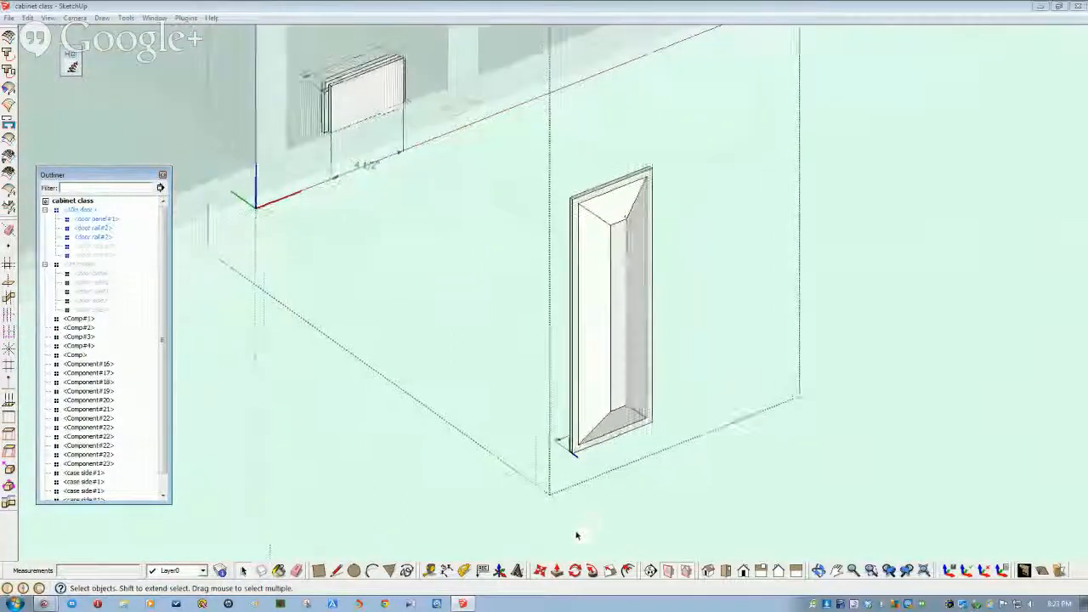
left_click(542, 571)
scroll(593, 549, "up", 4)
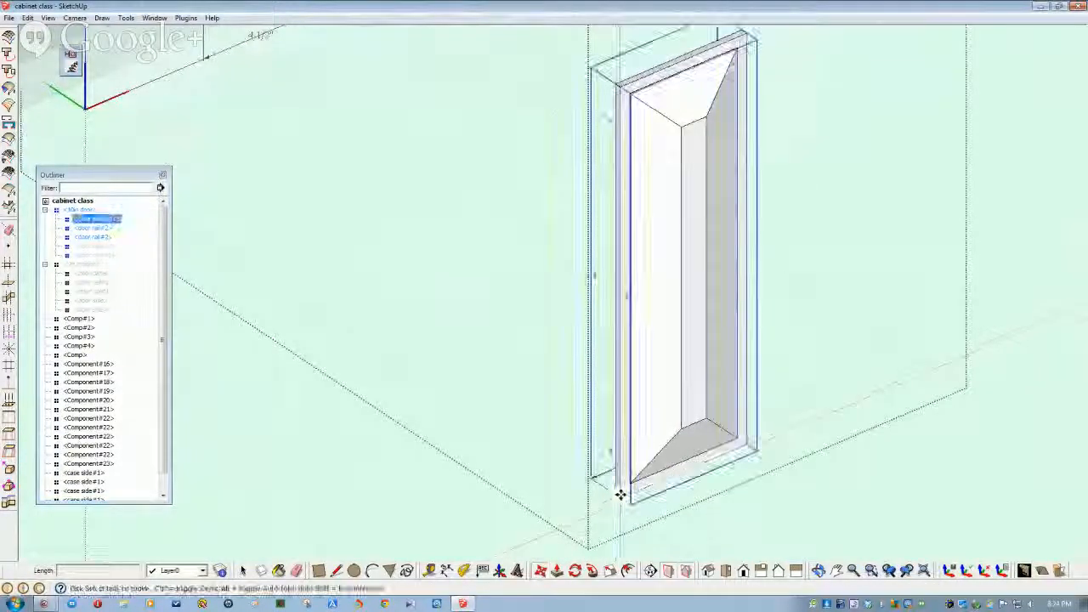
left_click(622, 497)
scroll(568, 424, "down", 3)
scroll(567, 423, "up", 3)
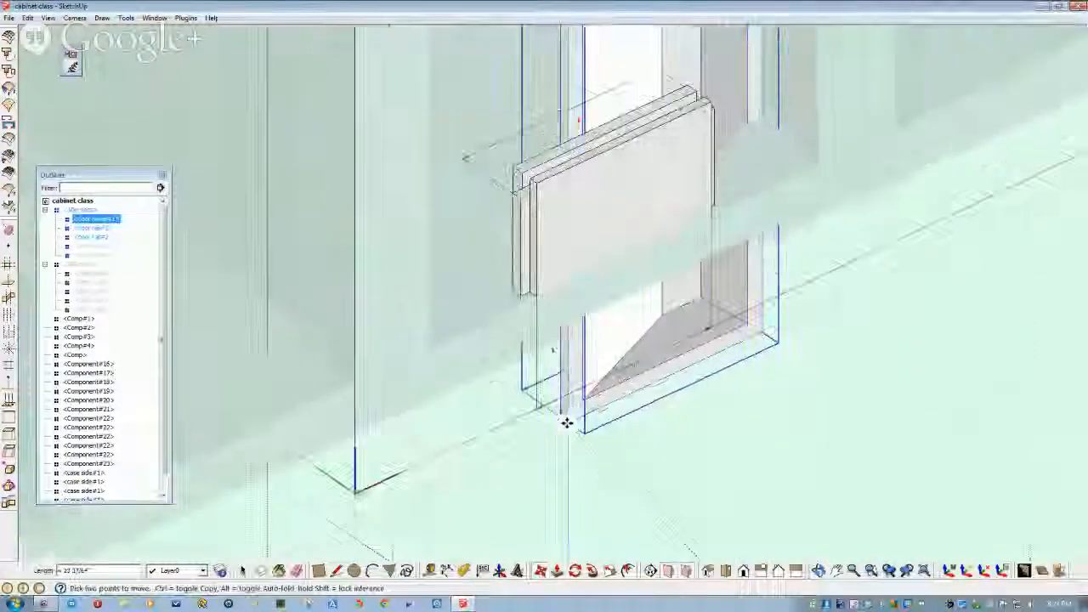
scroll(567, 423, "up", 5)
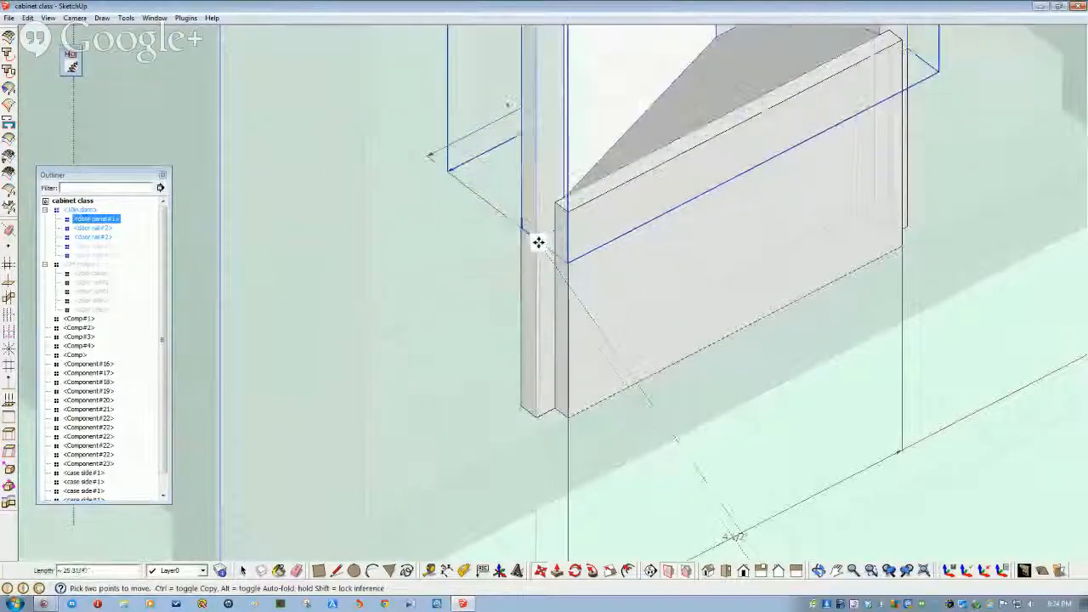
left_click(538, 239)
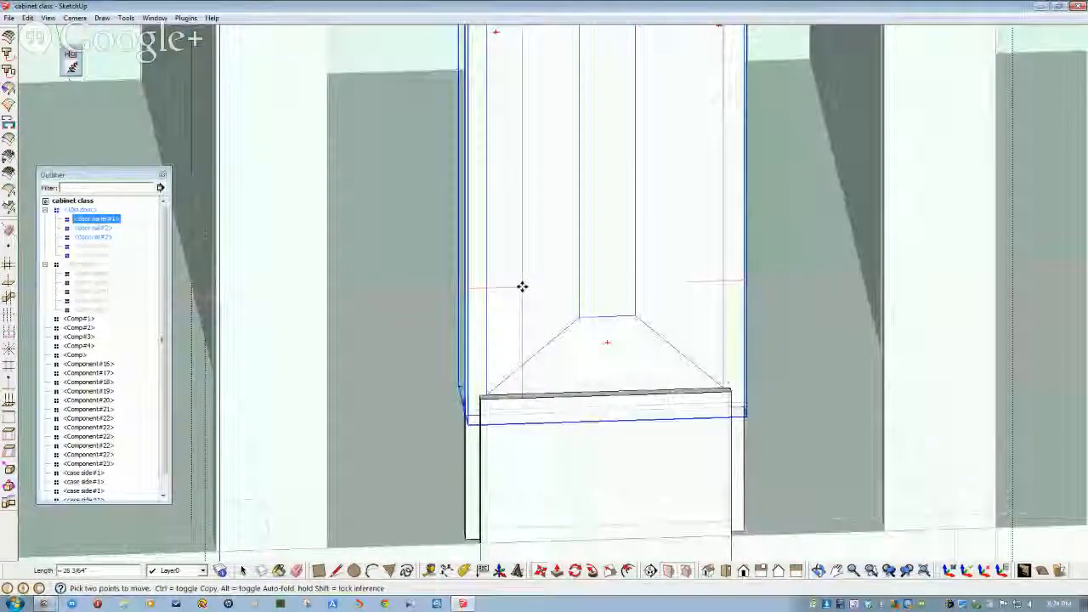
middle_click_drag(639, 355, 715, 413)
middle_click_drag(673, 382, 595, 374)
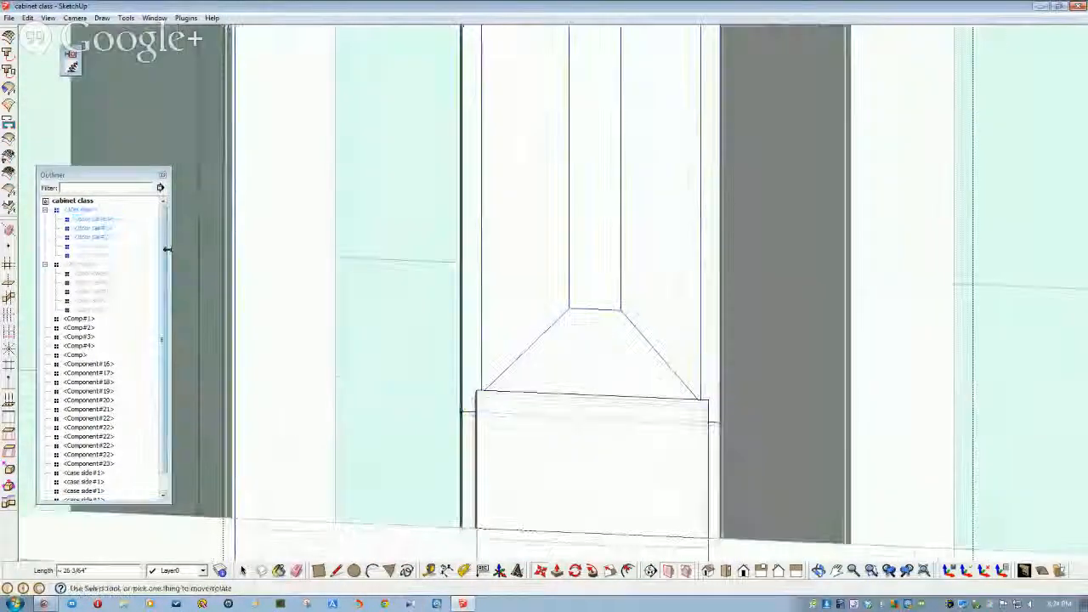
right_click(103, 257)
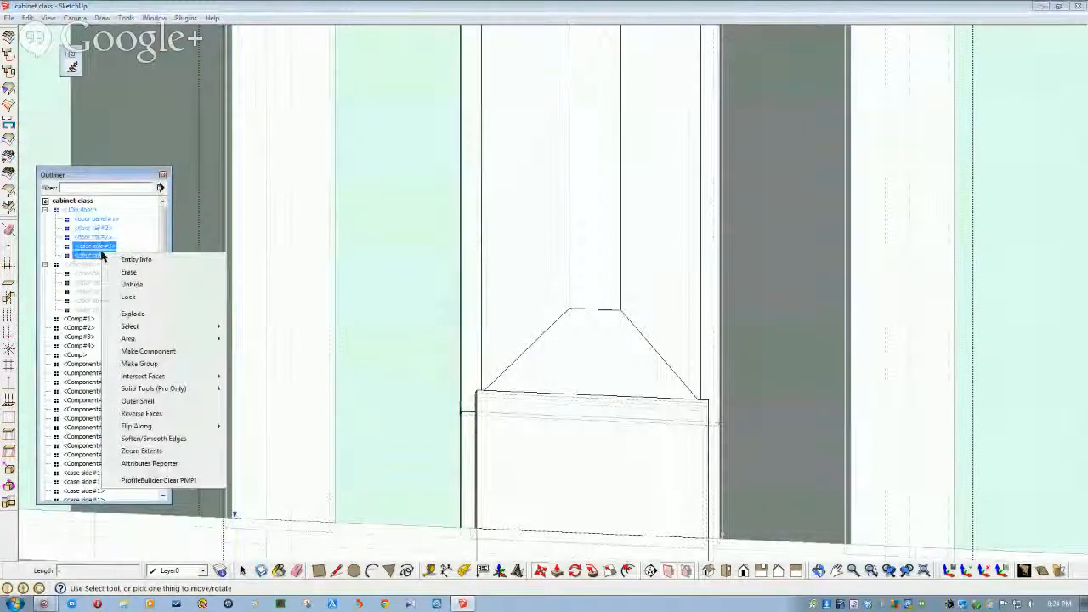
left_click(143, 285)
scroll(168, 319, "down", 8)
middle_click_drag(216, 320, 262, 321)
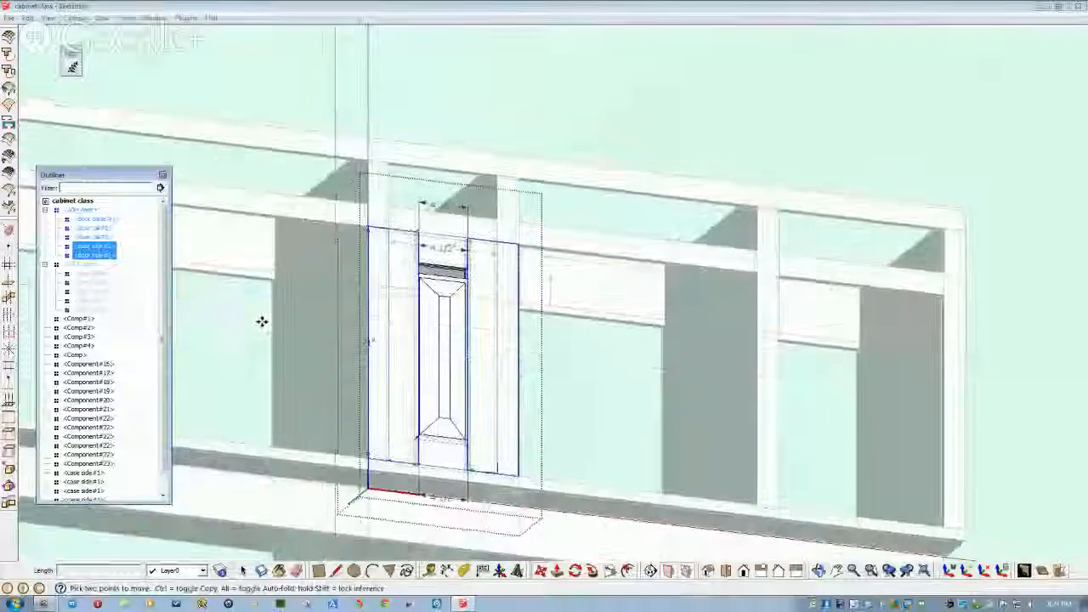
scroll(262, 321, "up", 8)
scroll(379, 298, "up", 4)
middle_click_drag(397, 295, 396, 273)
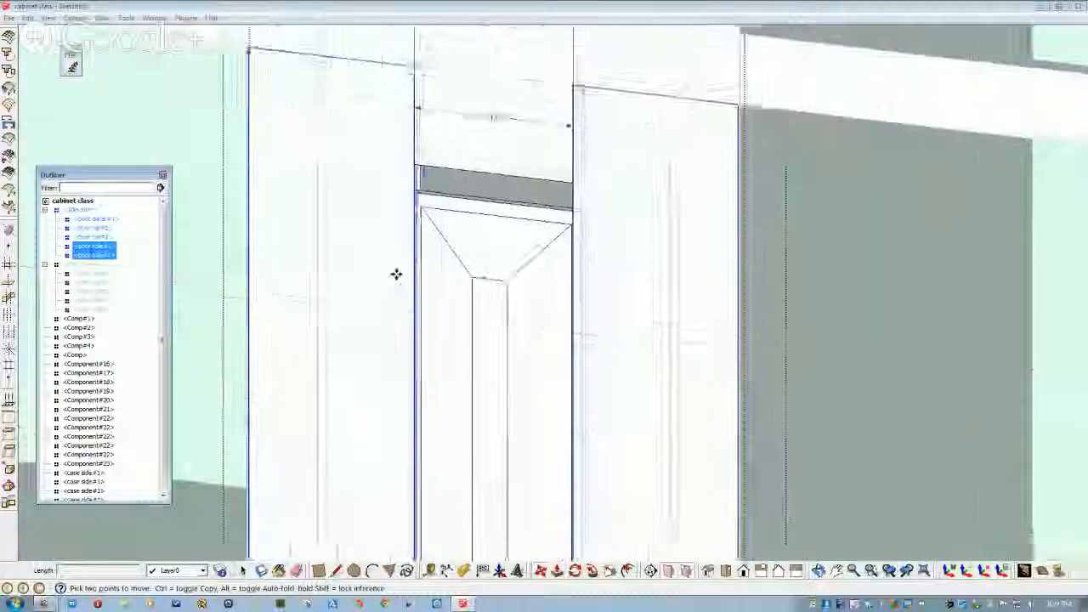
scroll(403, 204, "up", 2)
mouse_move(403, 204)
middle_mouse_down()
mouse_move(407, 221)
mouse_move(453, 194)
middle_mouse_up()
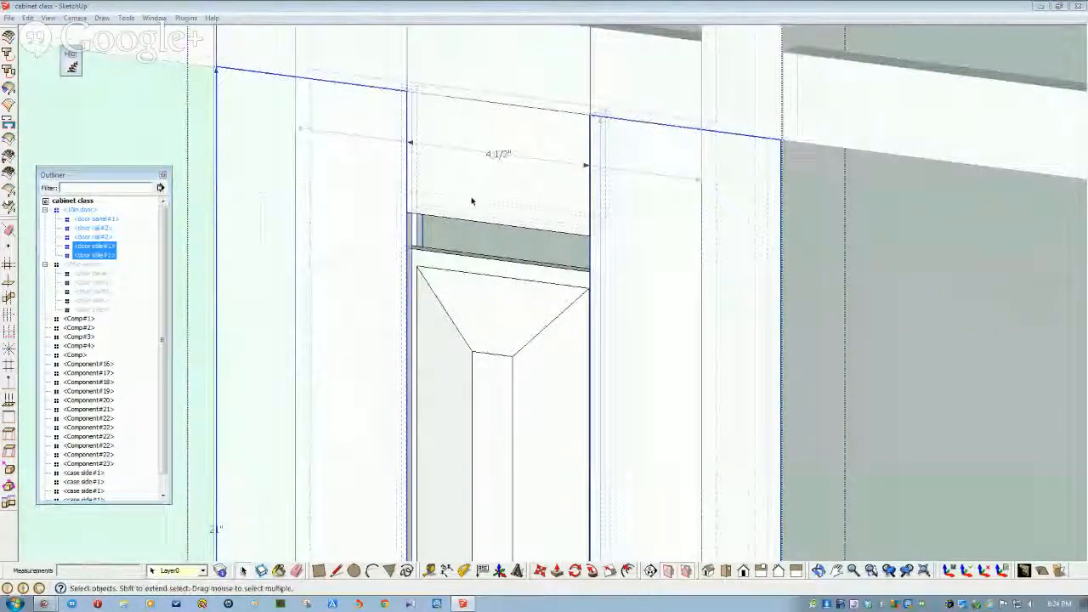
left_click(465, 220)
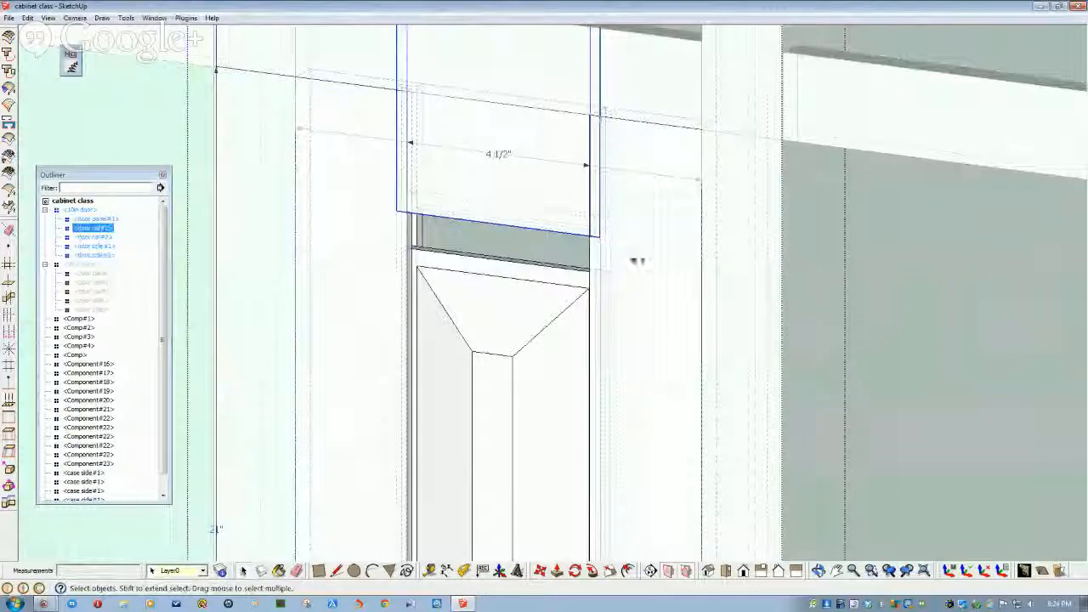
left_click(643, 275, "shift")
middle_click_drag(571, 388, 522, 413)
right_click(519, 416)
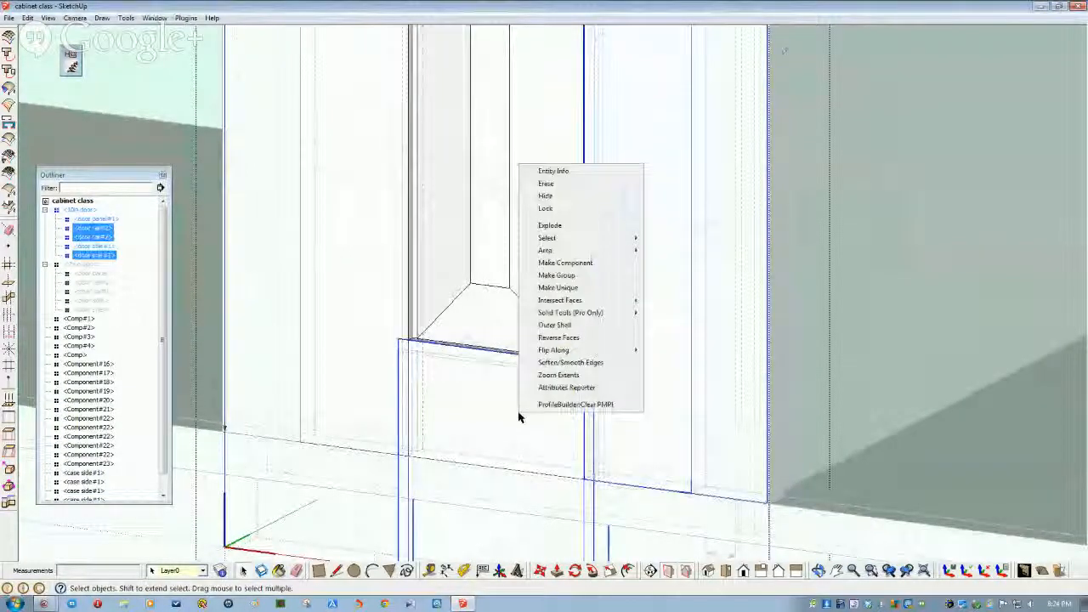
left_click(546, 197)
mouse_move(547, 202)
middle_mouse_down()
mouse_move(460, 334)
mouse_move(500, 304)
mouse_move(396, 364)
middle_mouse_up()
key("ctrl+z")
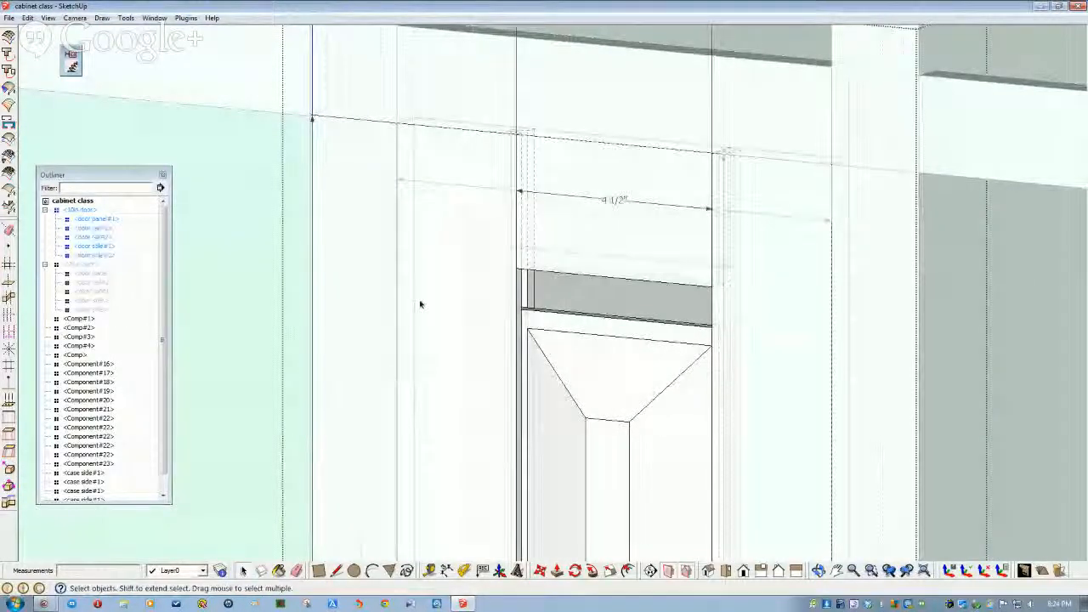
left_click(456, 303)
left_click(749, 340, "ctrl")
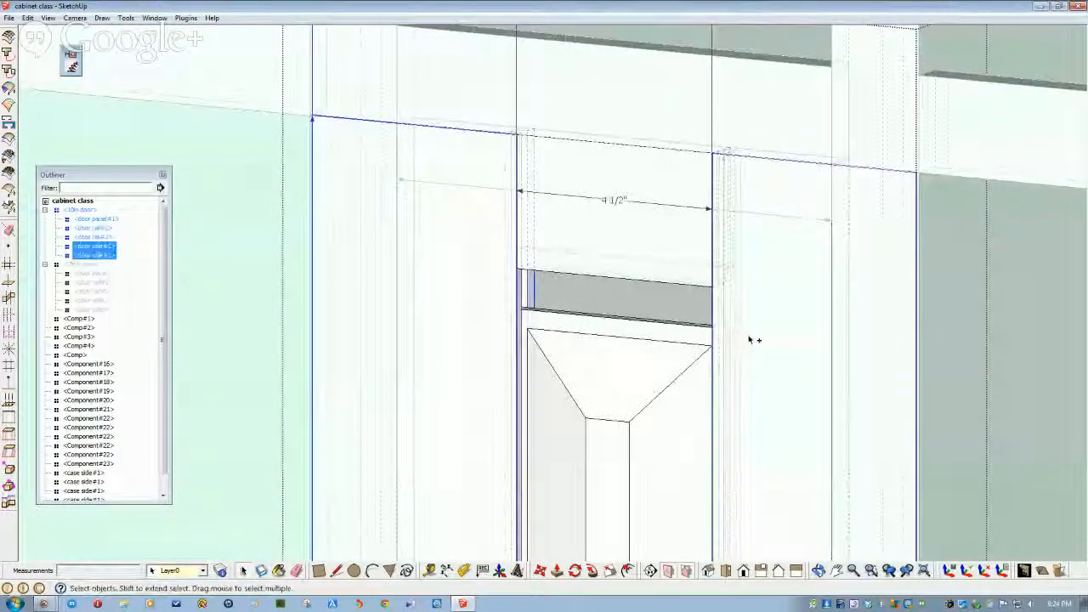
right_click(772, 349)
left_click(800, 384)
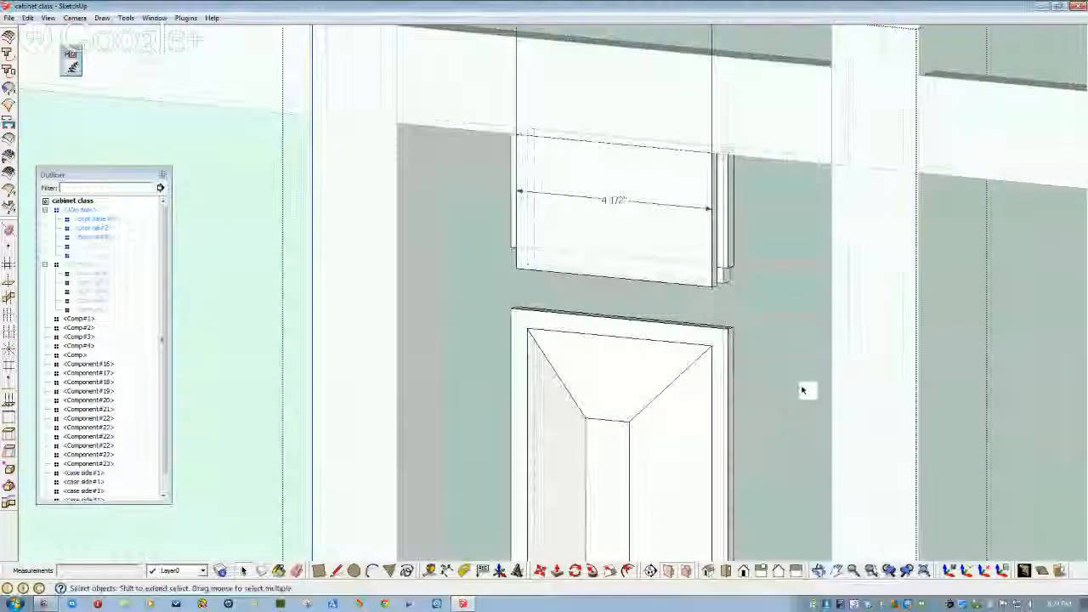
- Start a height dimension at the door corner beside the panel
scroll(802, 390, "up", 3)
scroll(803, 390, "down", 3)
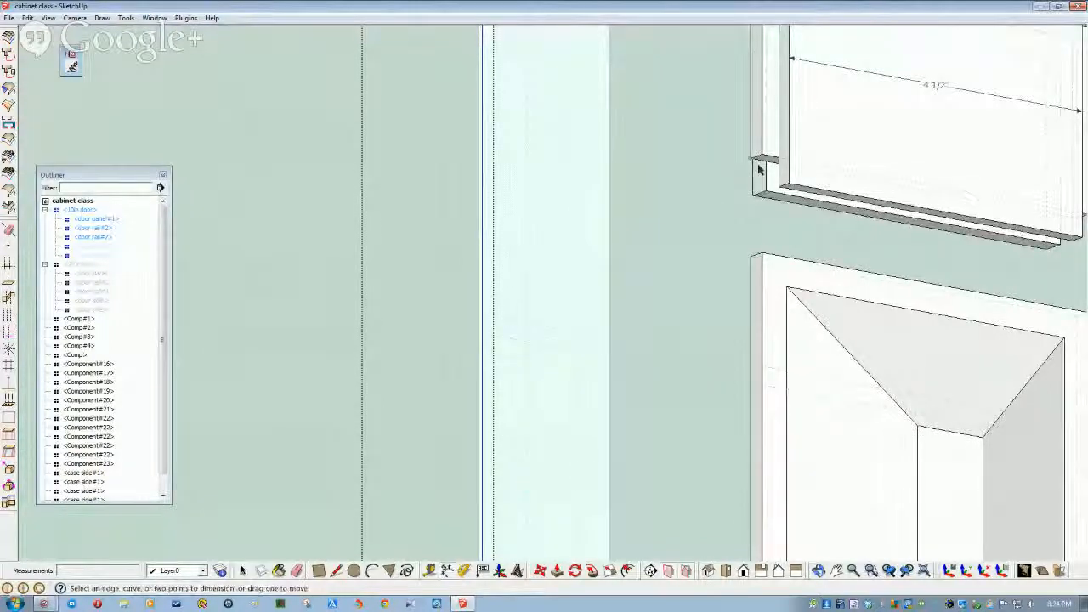
scroll(736, 232, "down", 5)
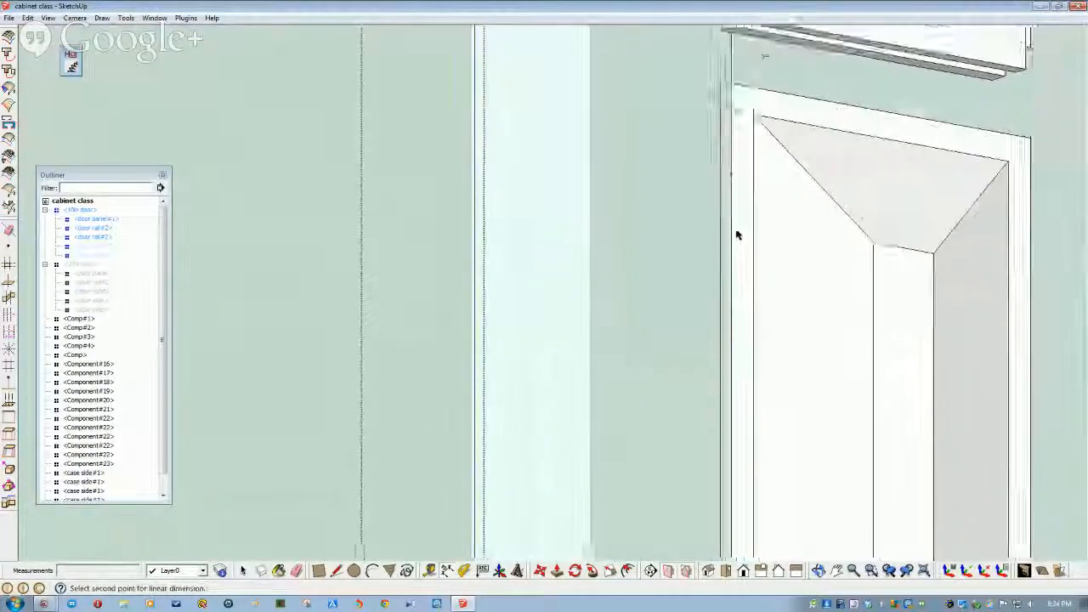
key("Down")
key("Down")
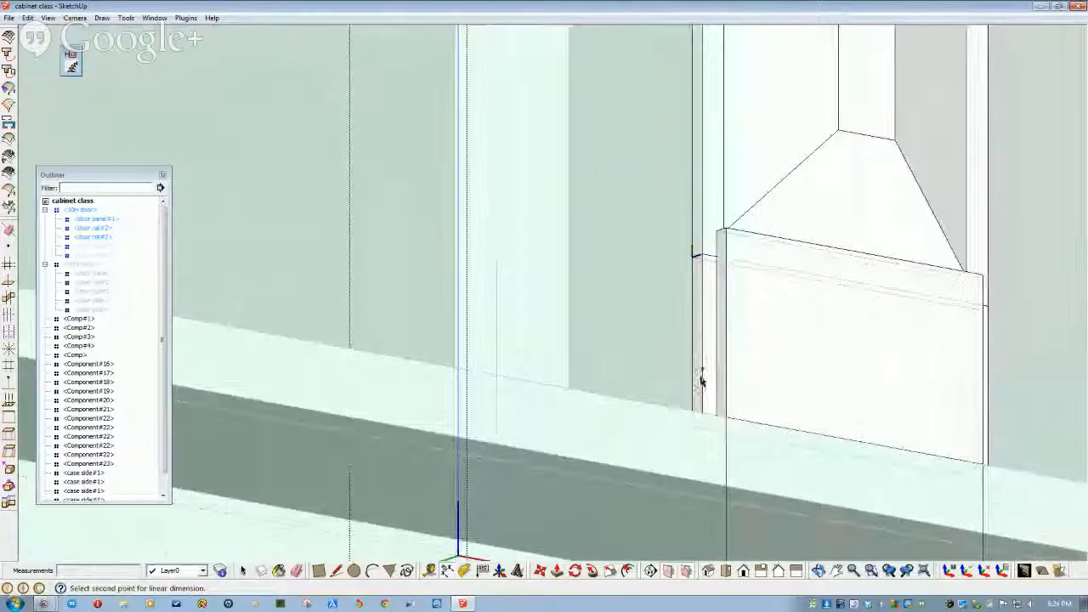
middle_click_drag(702, 406, 700, 332)
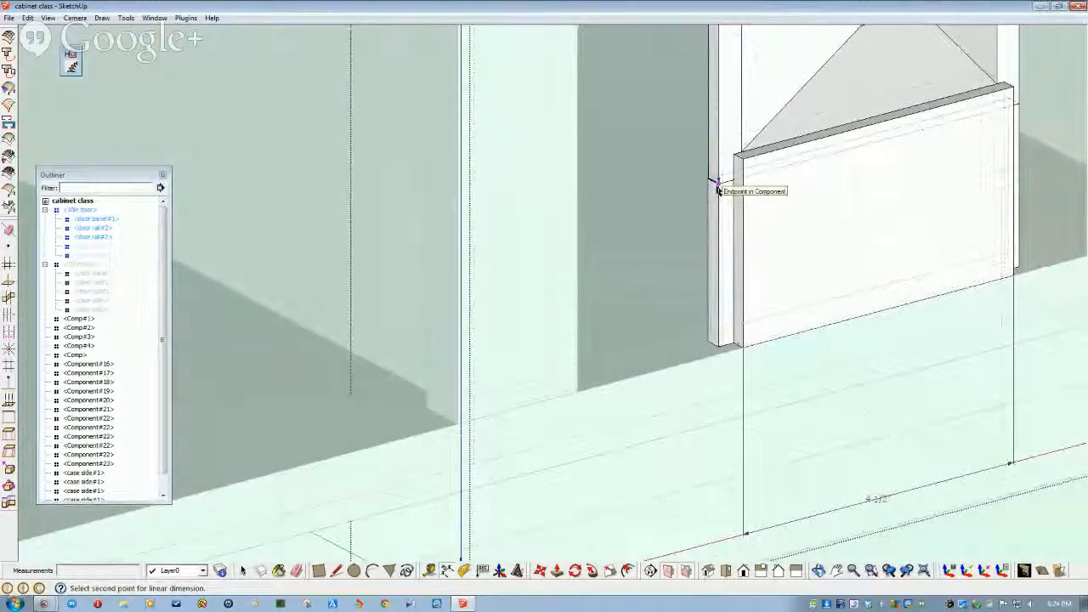
left_click(717, 187)
left_click(632, 194)
- Select the door panel, place its 15" height dimension, and inspect from an oblique view
scroll(632, 230, "up", 8)
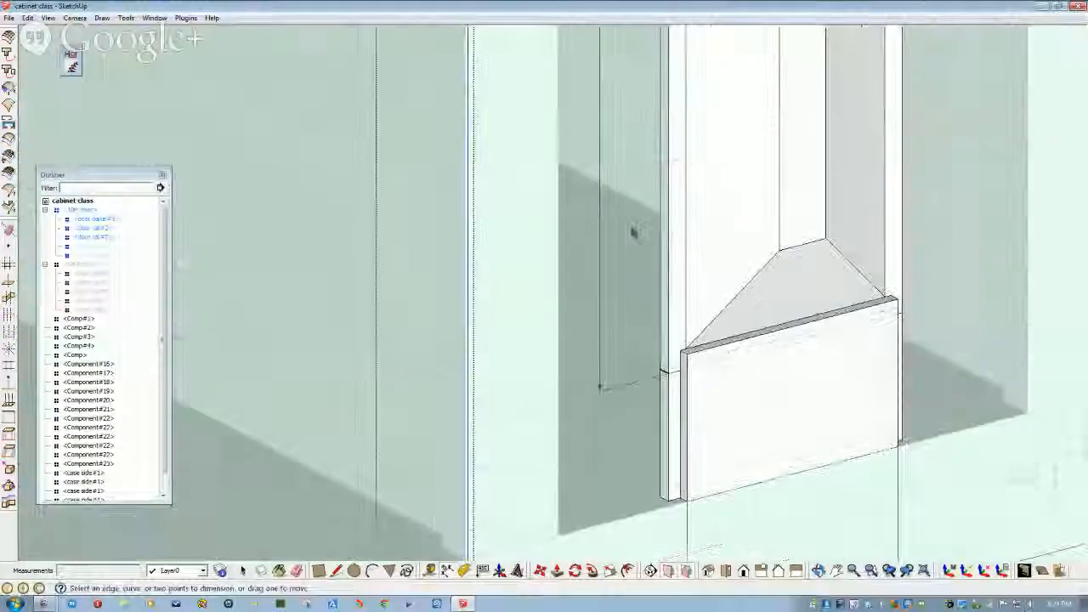
scroll(617, 271, "down", 5)
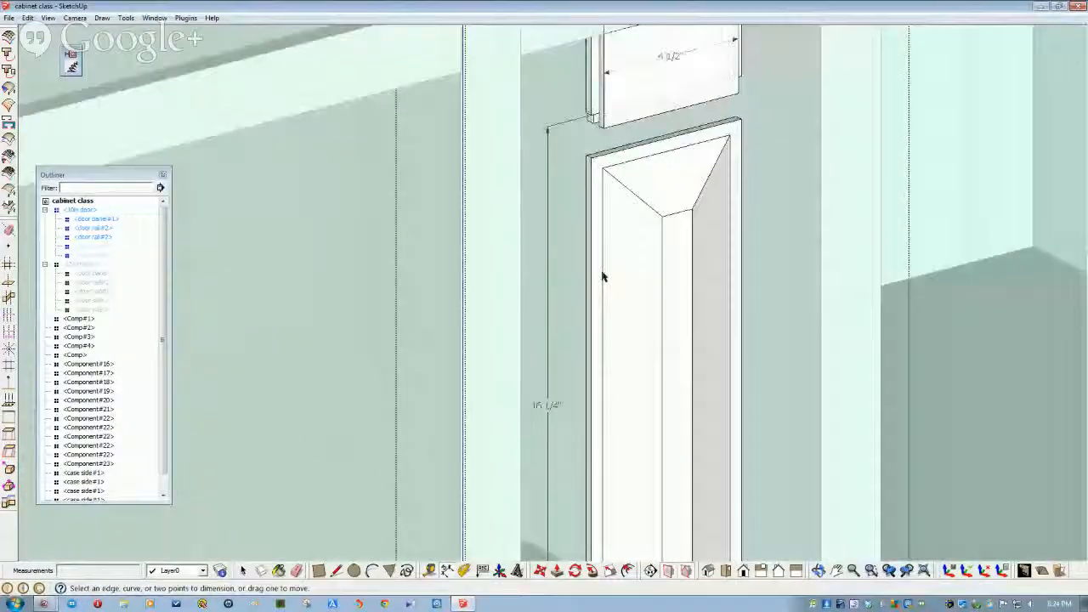
scroll(602, 274, "up", 4)
middle_click_drag(649, 264, 637, 209)
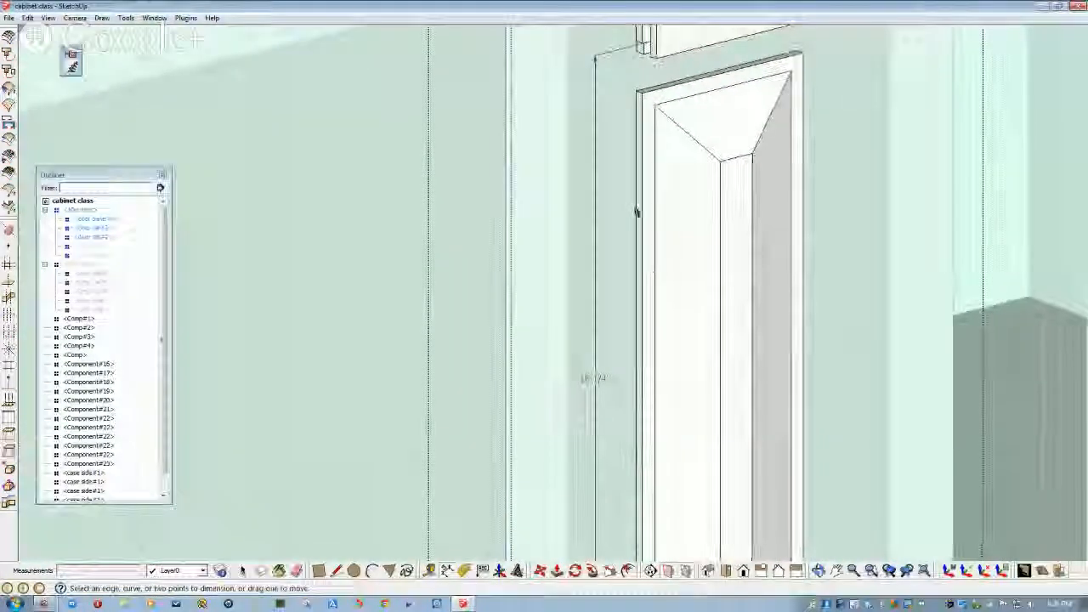
key("space")
left_click(666, 176)
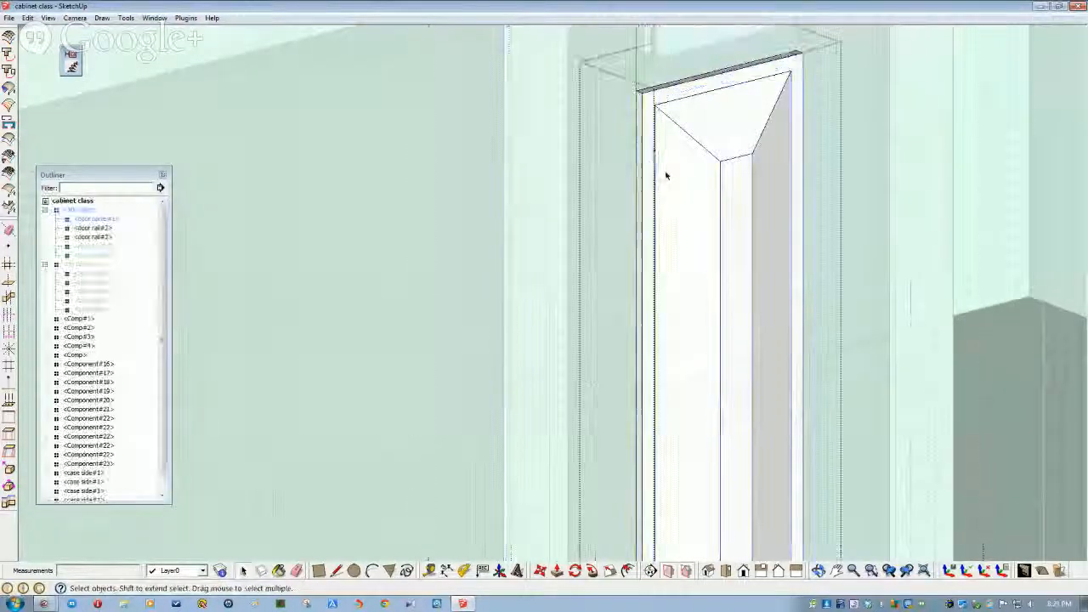
left_click(615, 321)
scroll(614, 323, "down", 5)
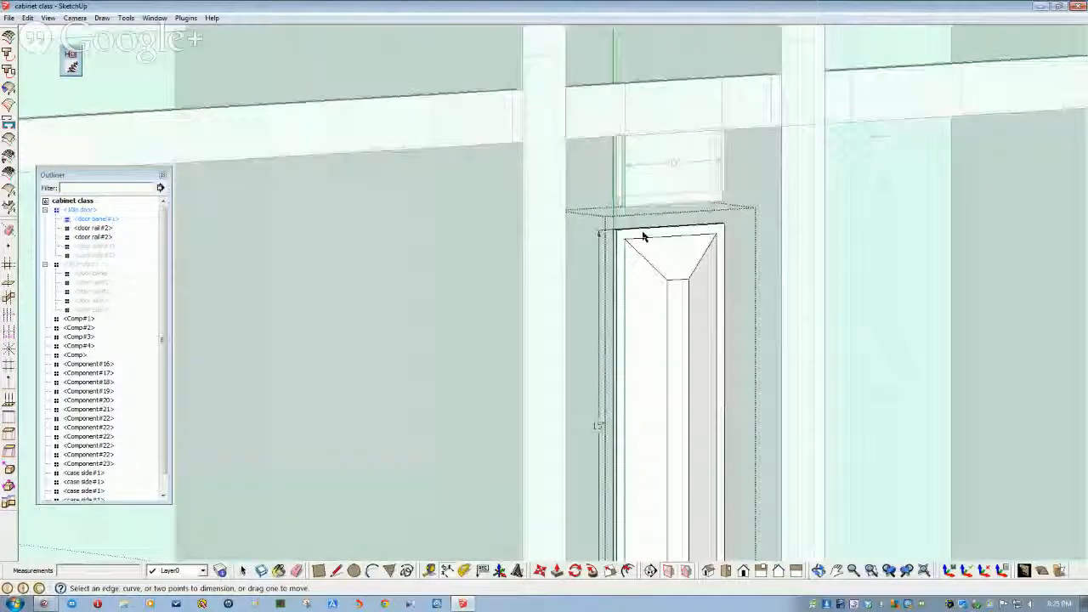
middle_click_drag(644, 236, 452, 102)
scroll(622, 194, "up", 1)
scroll(563, 339, "down", 3)
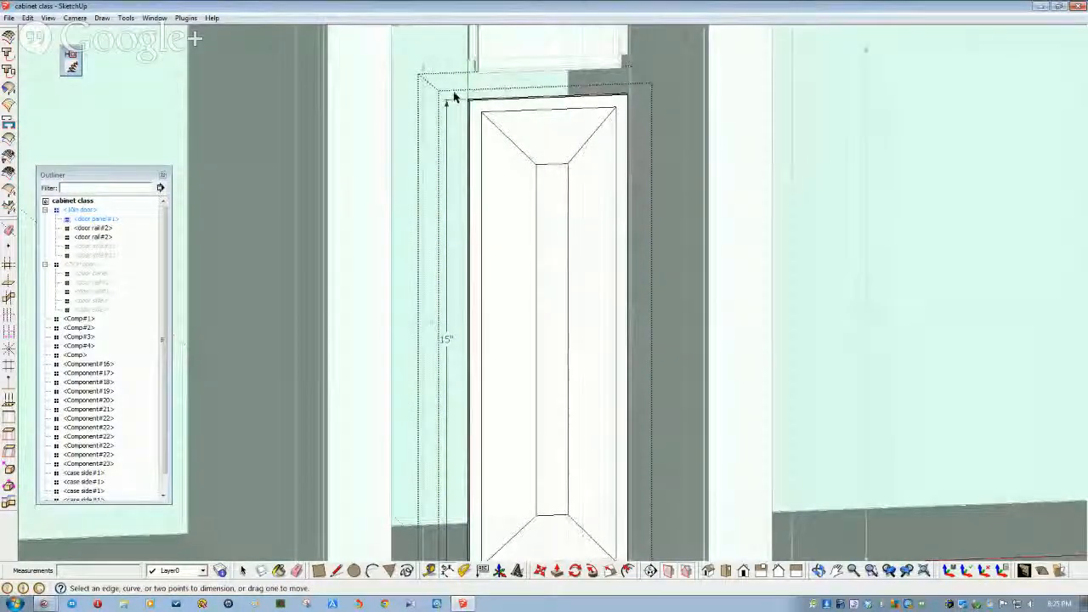
- Window-select the panel's top bevel and move it 1/8" so the height reads 16"
key("space")
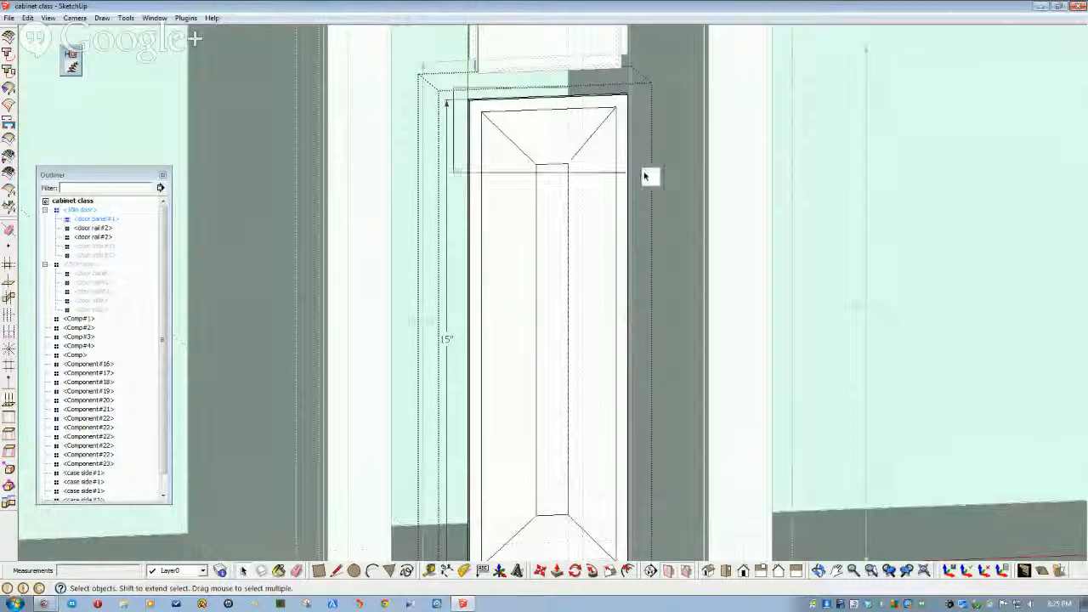
left_click_drag(453, 88, 646, 185)
middle_click_drag(537, 205, 484, 239)
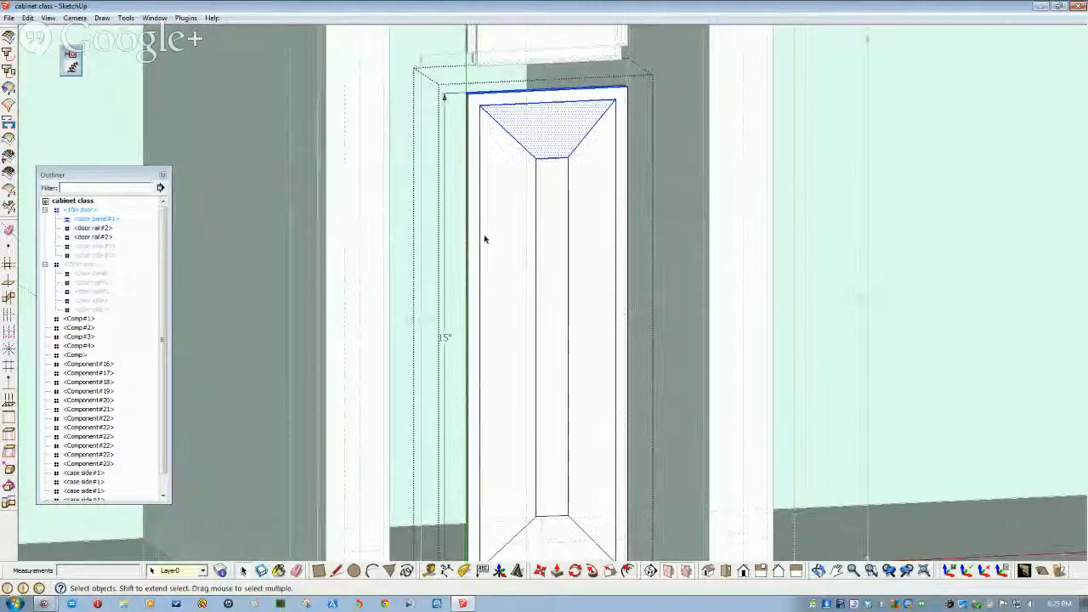
left_click(541, 572)
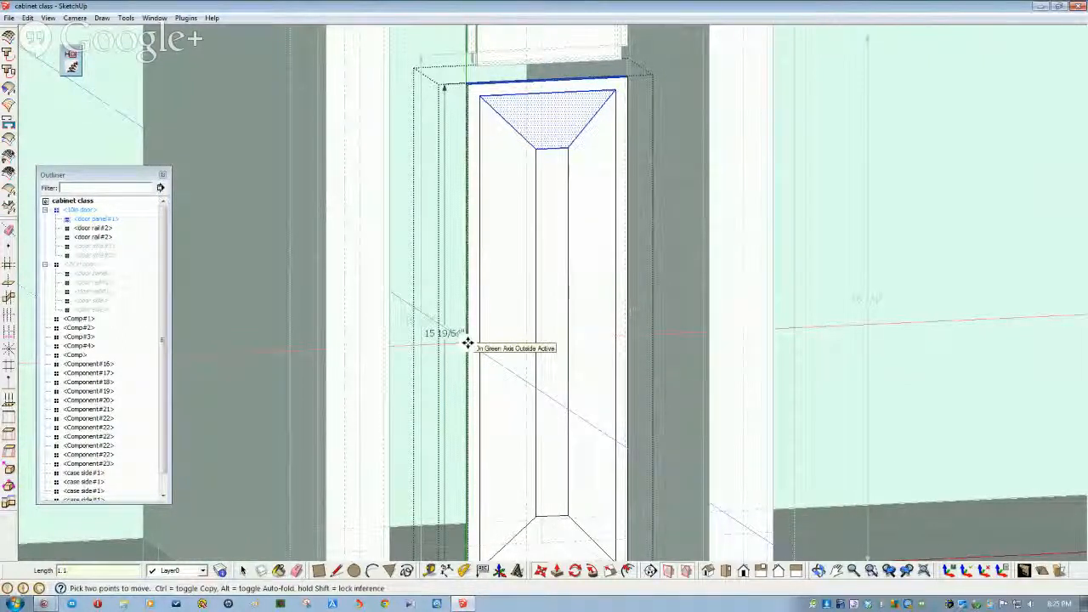
scroll(467, 343, "down", 2)
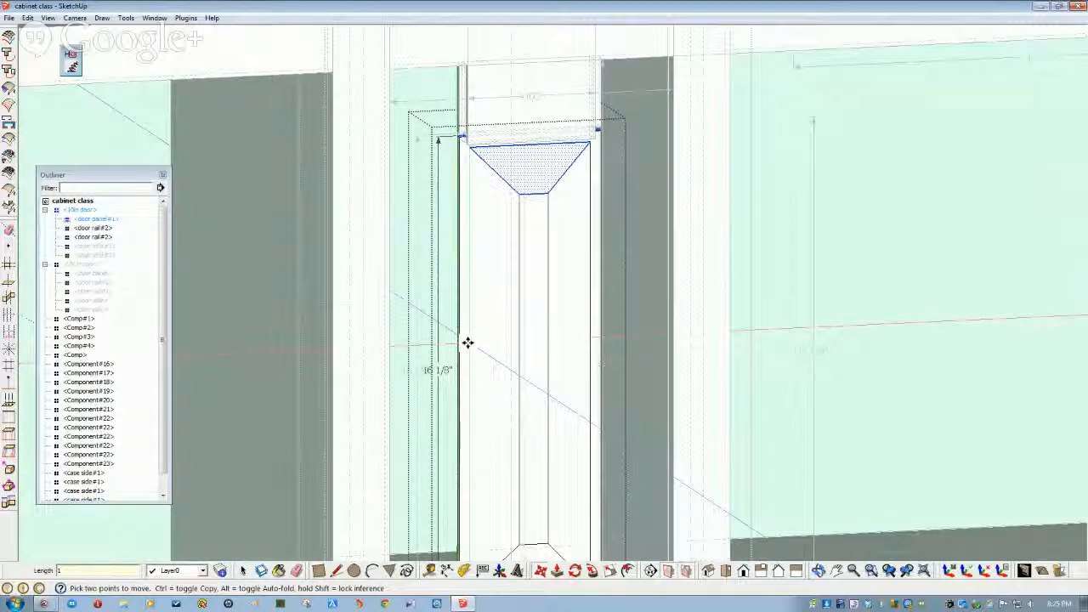
key("Return")
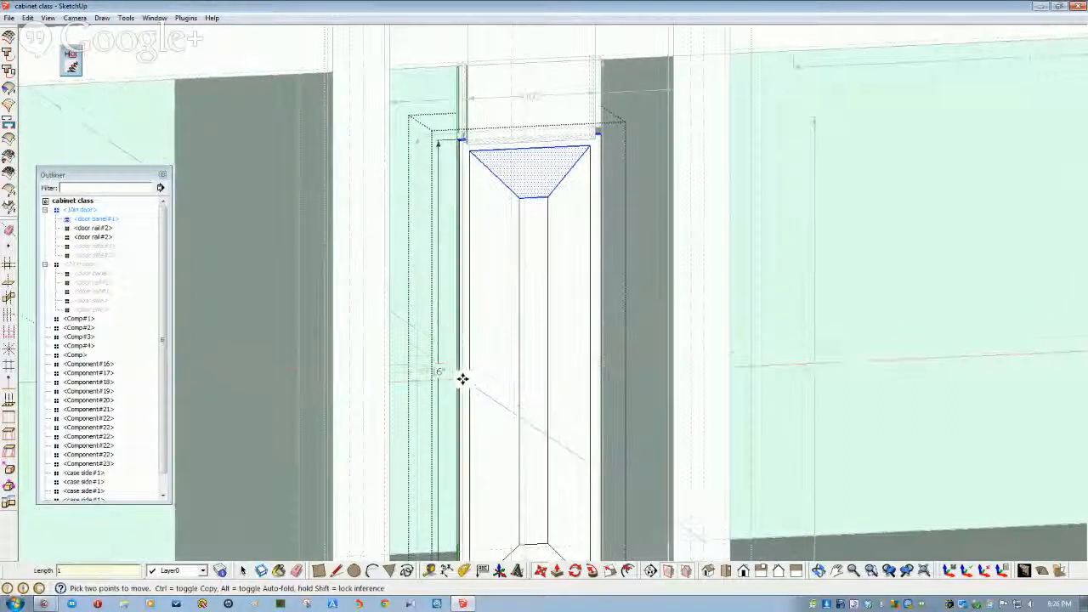
key("space")
- Bring the panel's bottom into view and select its left edge
middle_click_drag(473, 457, 500, 305, "shift")
scroll(482, 420, "up", 3)
left_click(481, 375)
middle_click_drag(481, 375, 476, 517)
left_click(541, 573)
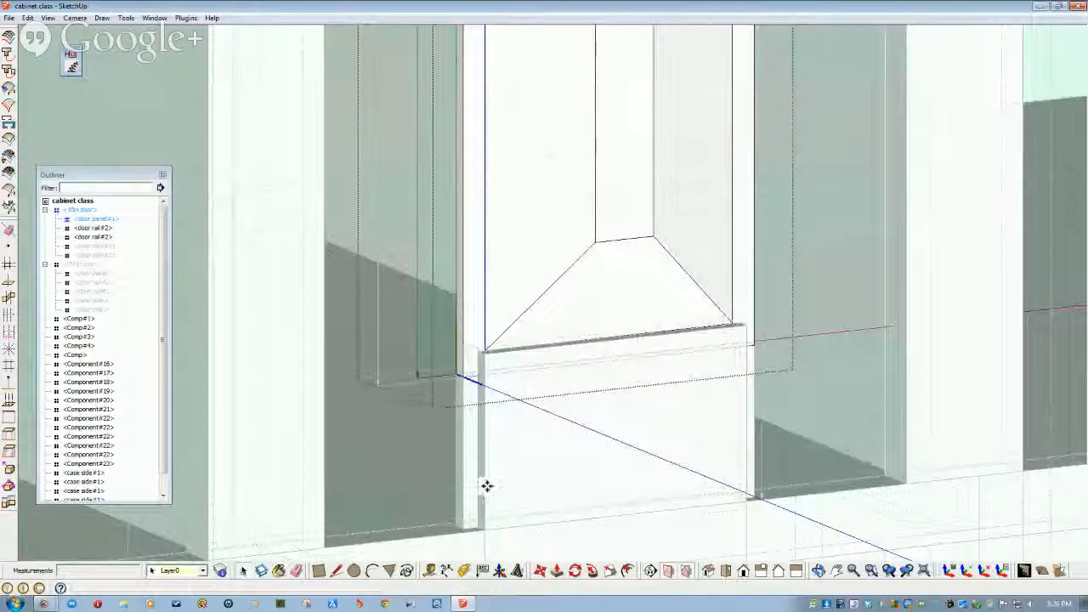
- Move the door panel component up 0.125 inch inside the door assembly
left_click(78, 211)
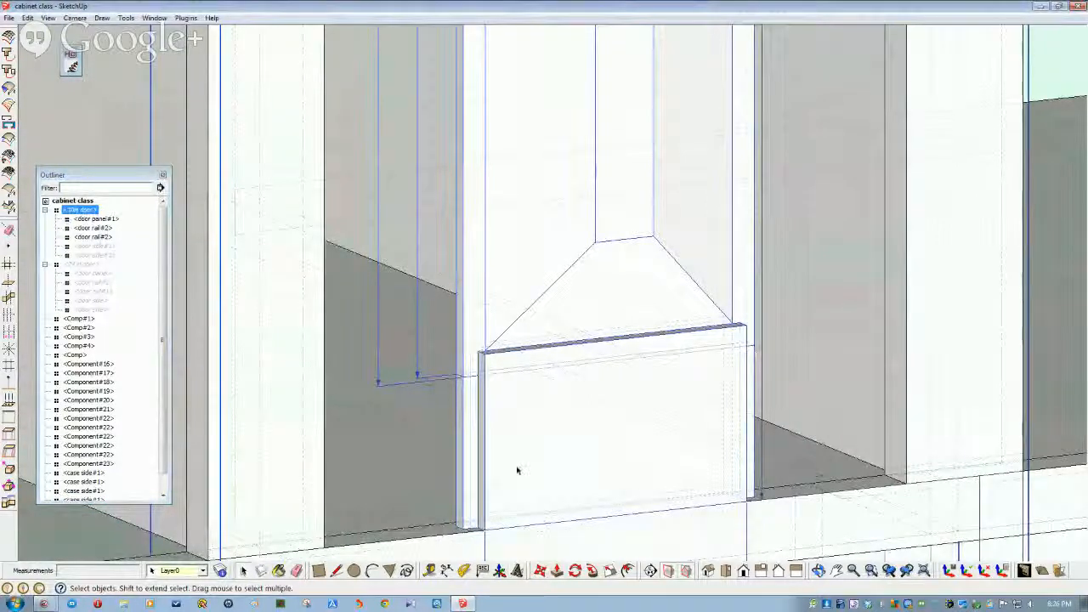
left_click(485, 499)
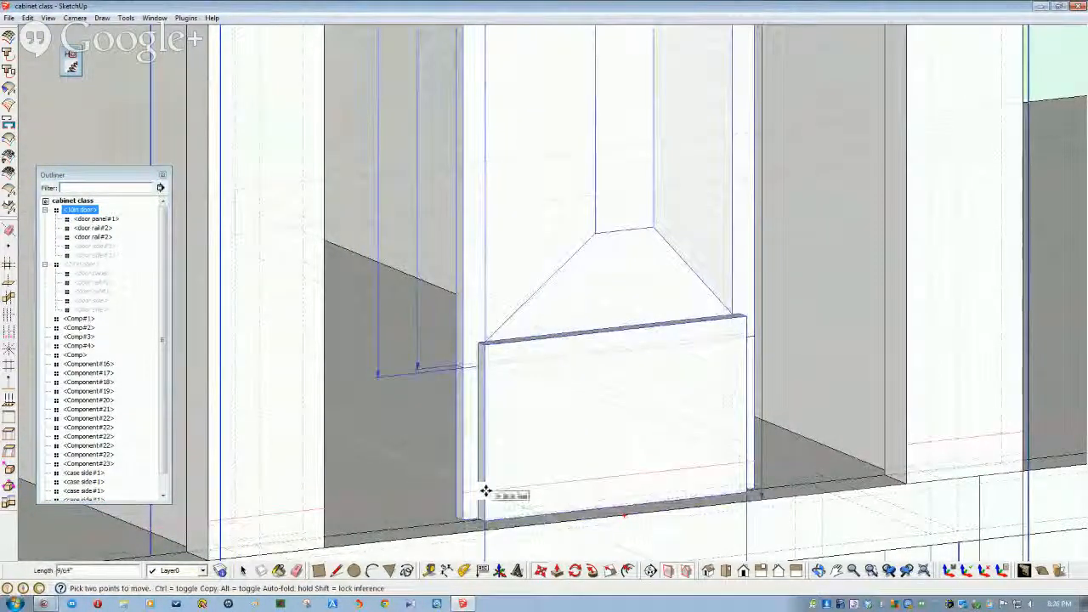
key("Escape")
key("space")
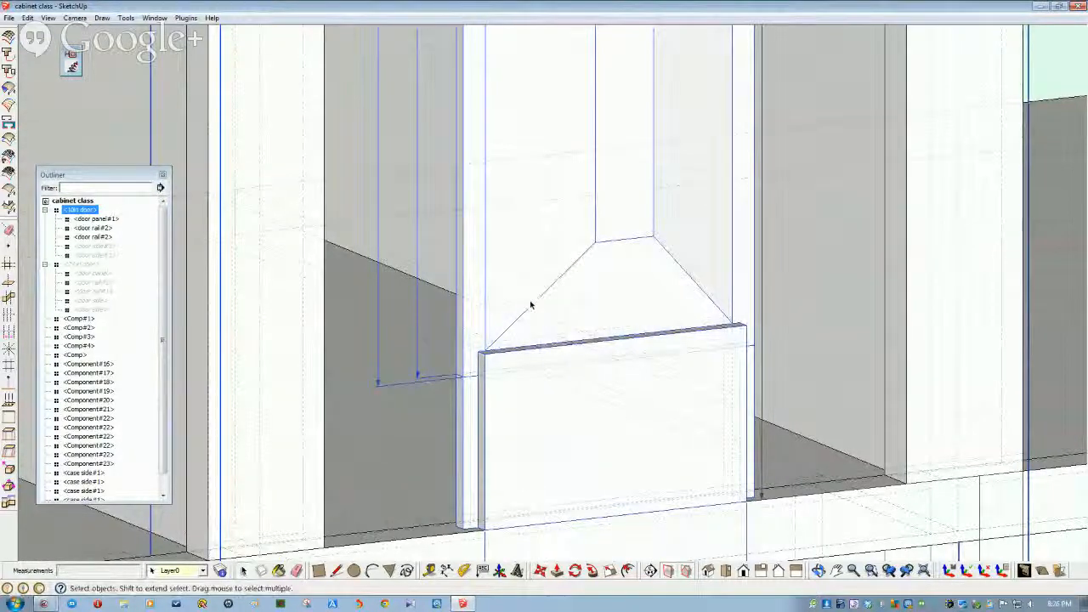
left_click(514, 308)
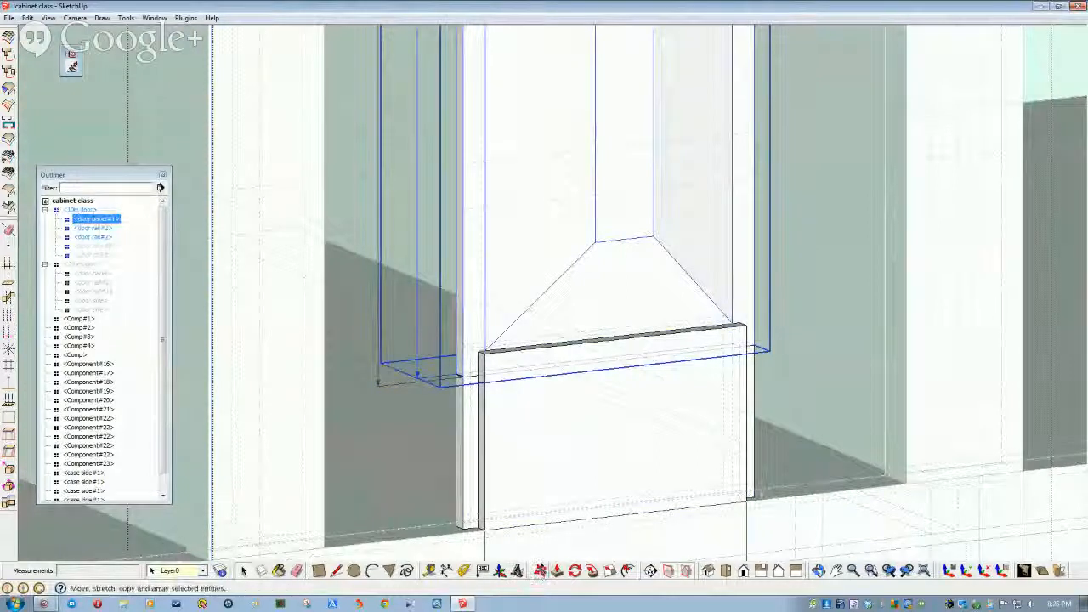
key("m")
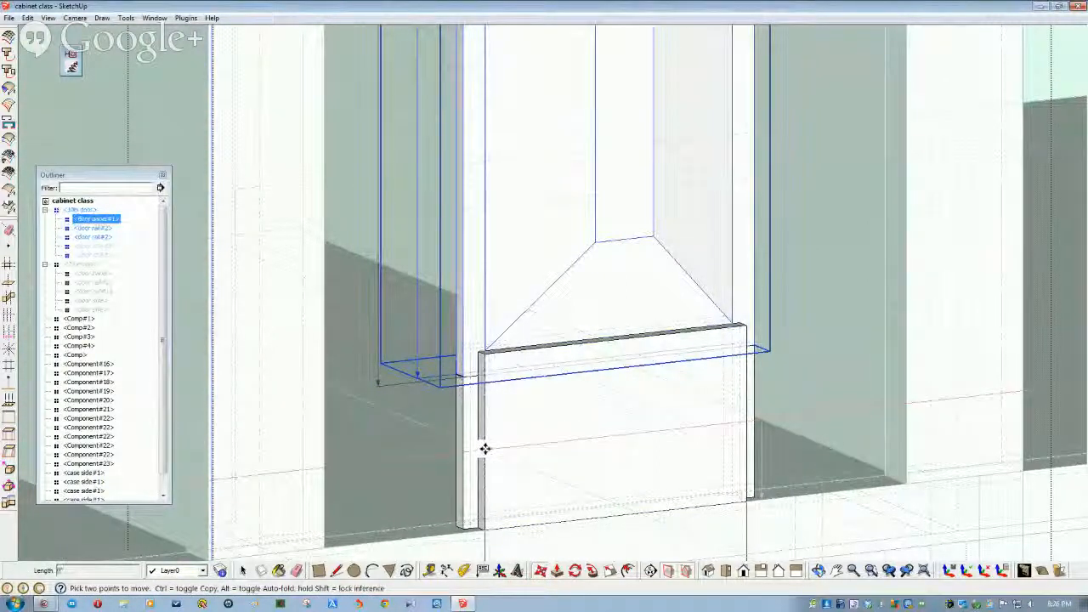
left_click(485, 446)
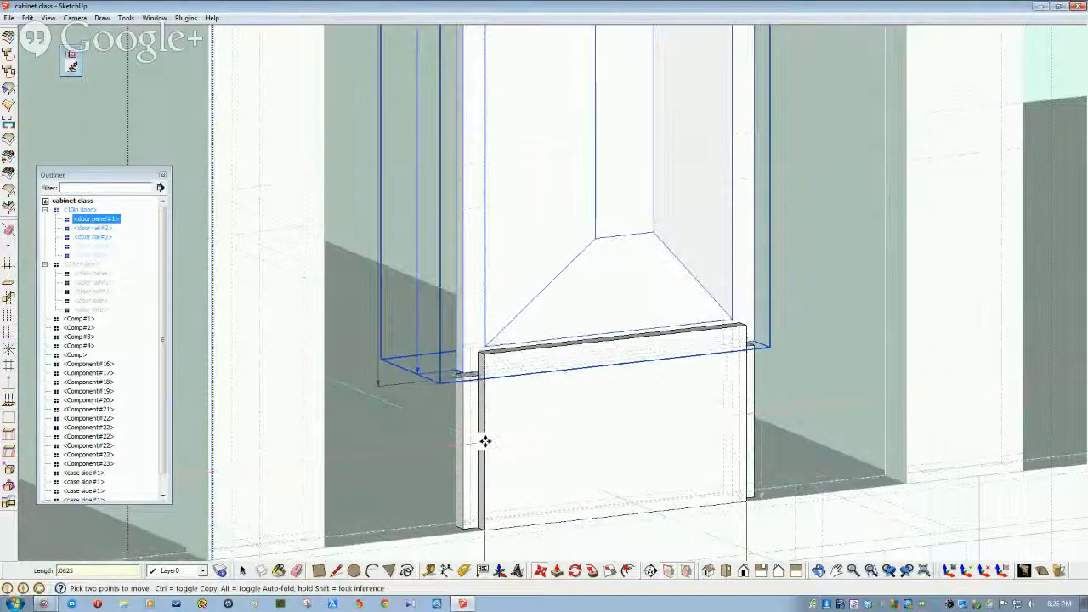
scroll(485, 441, "up", 5)
scroll(485, 442, "down", 3)
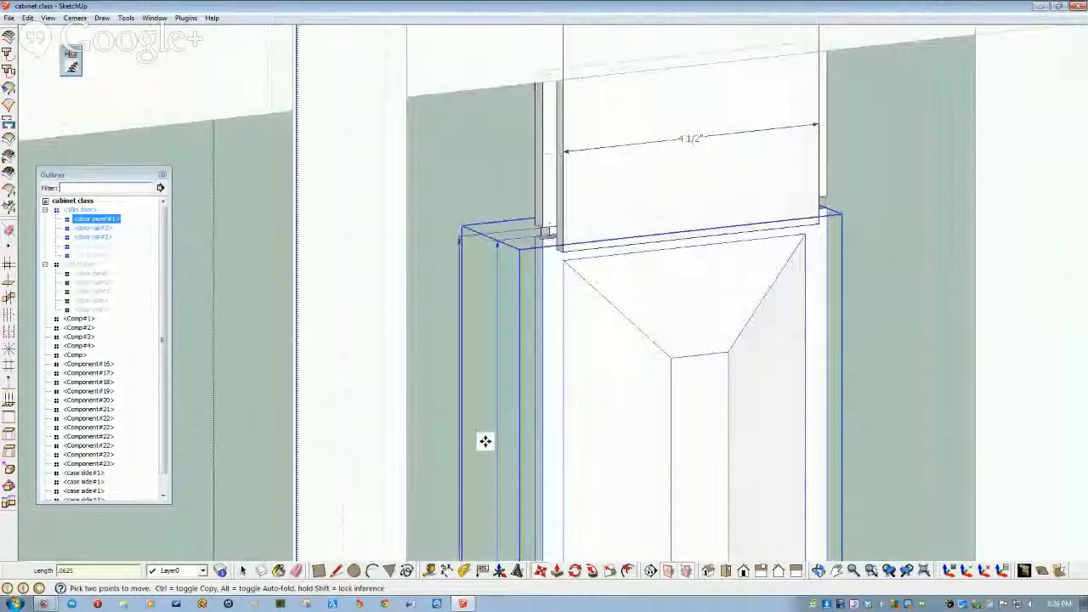
scroll(484, 441, "up", 1)
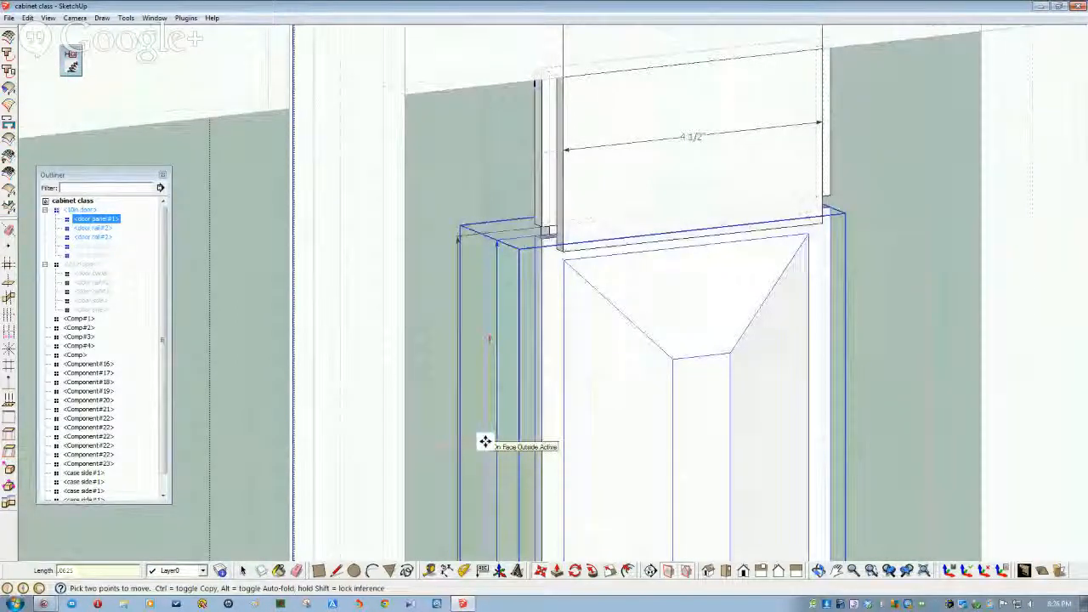
type(".125")
key("Return")
- Switch to the front view and open the door panel component for editing
key("F3")
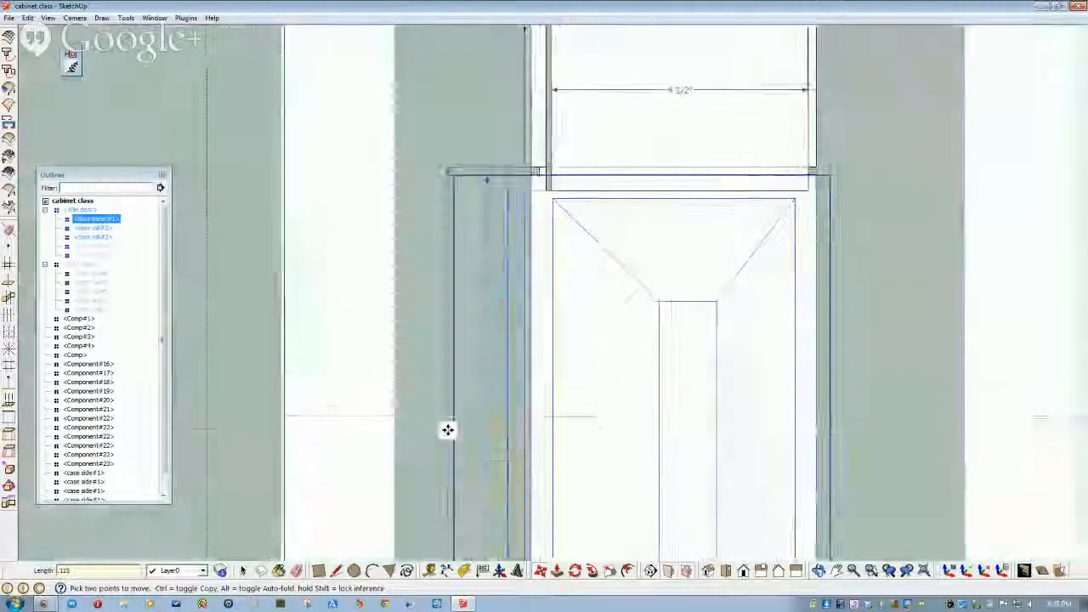
scroll(448, 432, "up", 4)
scroll(449, 431, "down", 5)
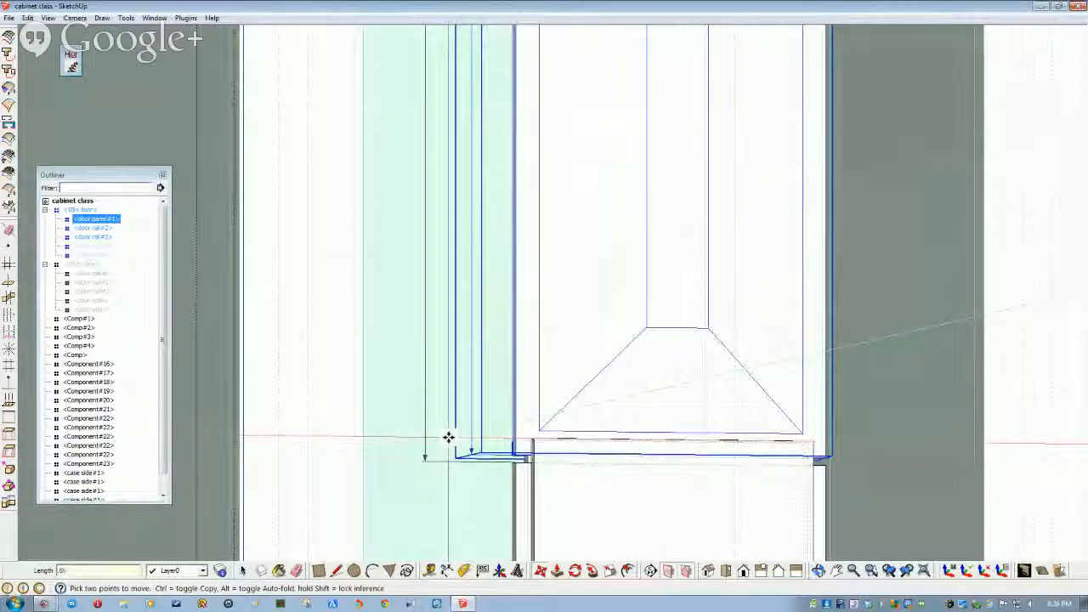
scroll(449, 437, "up", 5)
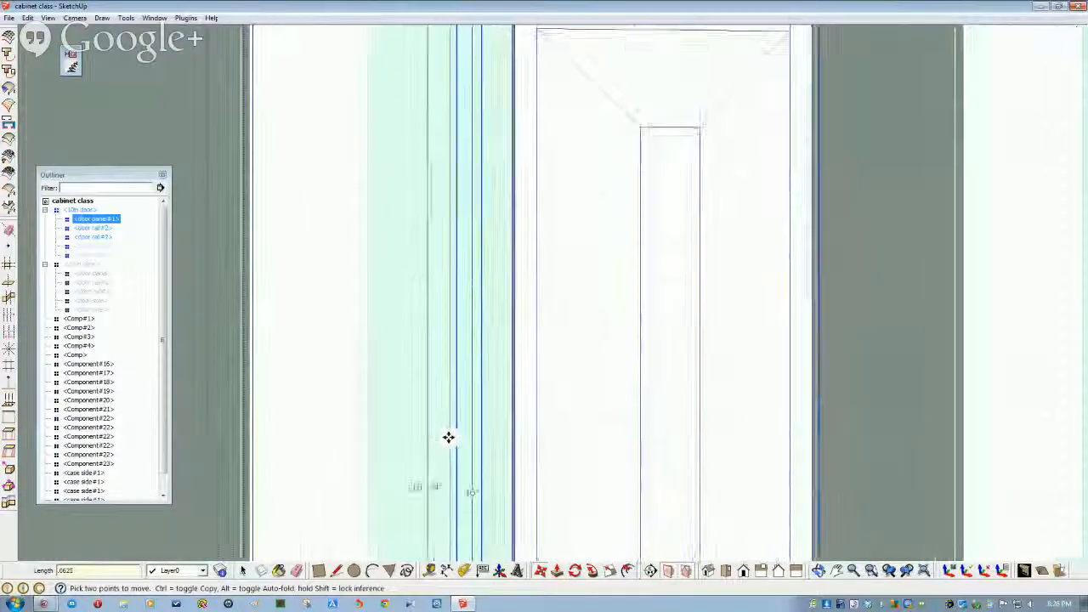
scroll(485, 435, "up", 5)
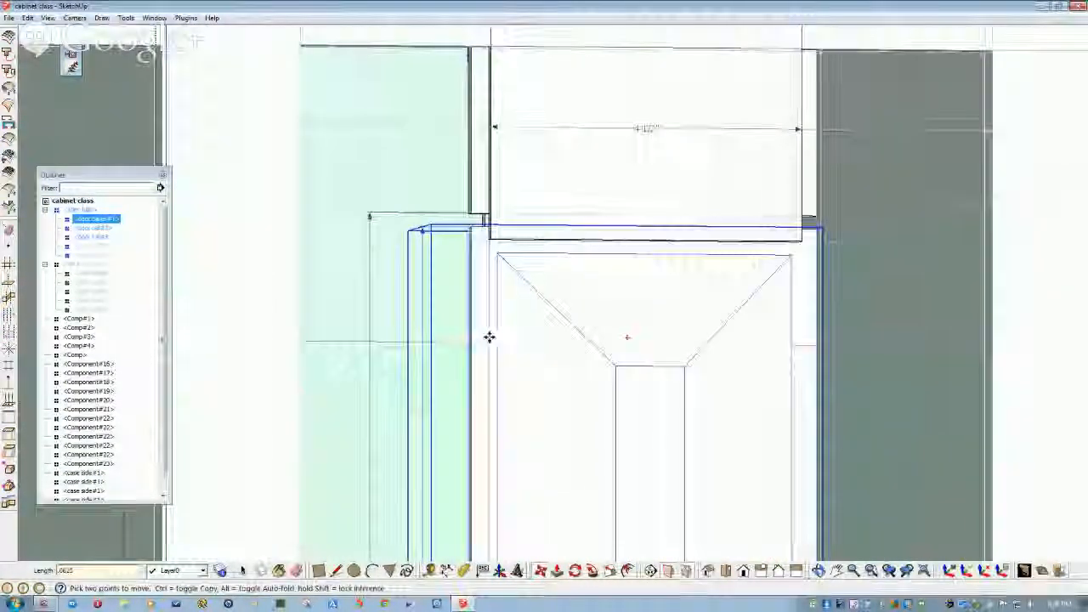
key("space")
double_click(546, 357)
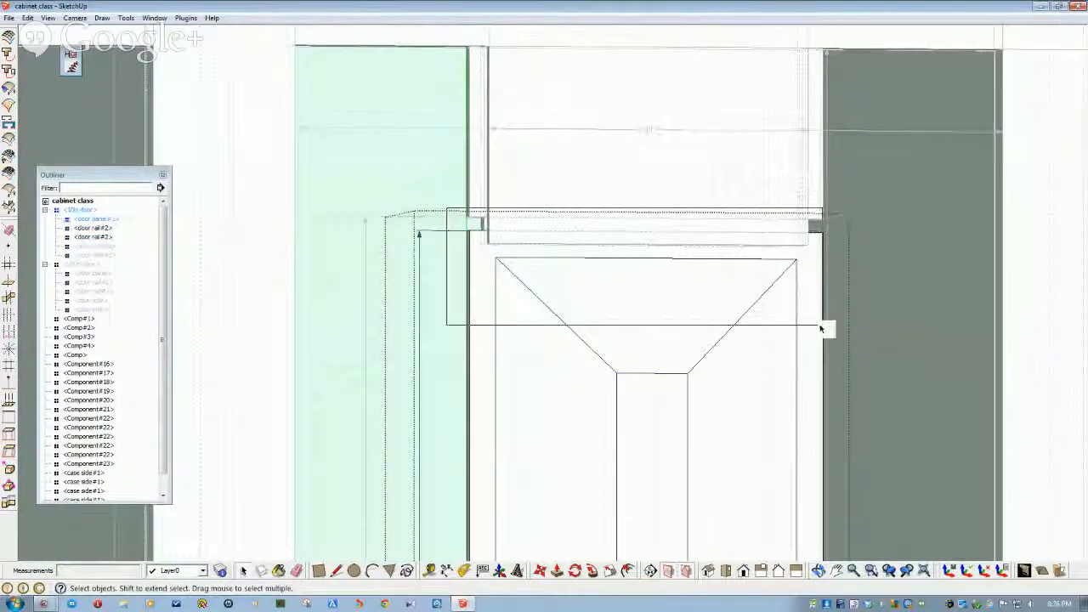
- Select the panel's top trapezoid bevel face and edges and reposition them, then clear the selection
left_click_drag(837, 333, 808, 341)
middle_click_drag(536, 295, 445, 221)
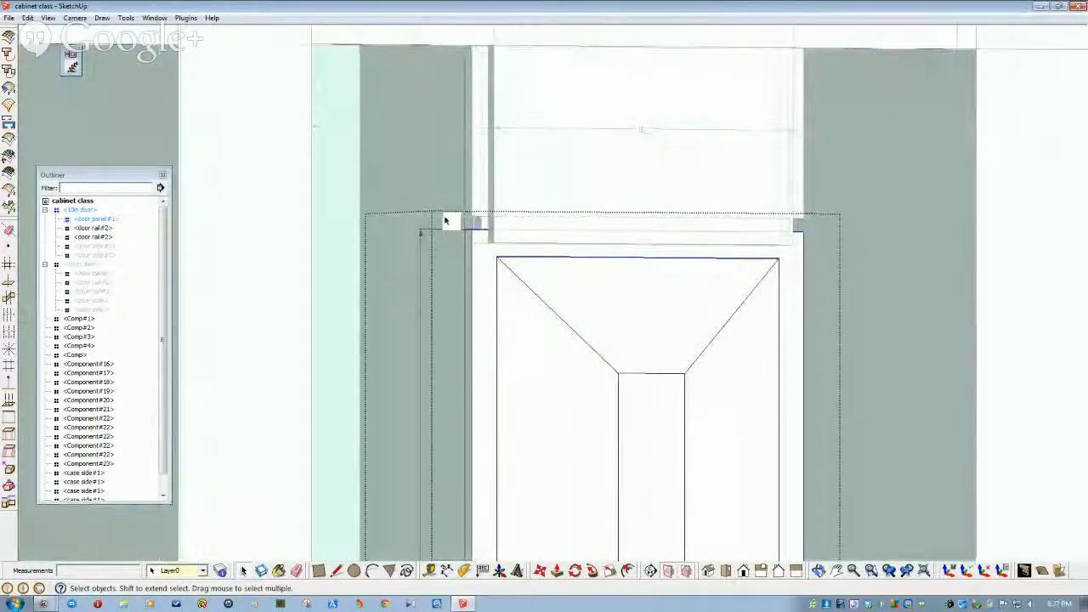
left_click_drag(437, 201, 819, 434)
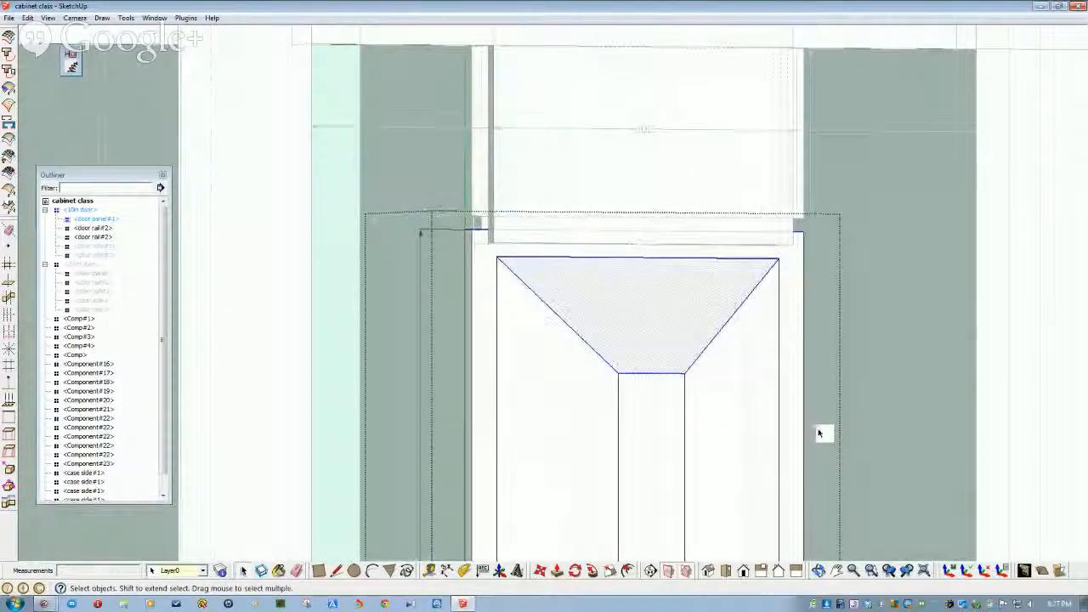
middle_click_drag(498, 417, 495, 400, "shift")
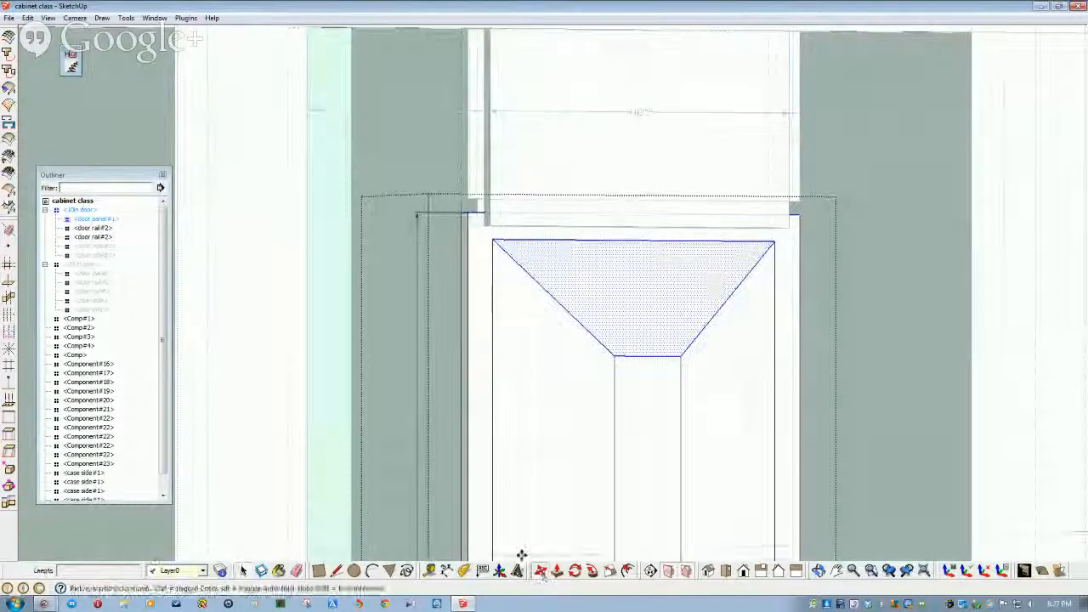
middle_click_drag(478, 502, 461, 413, "shift")
left_click(456, 413)
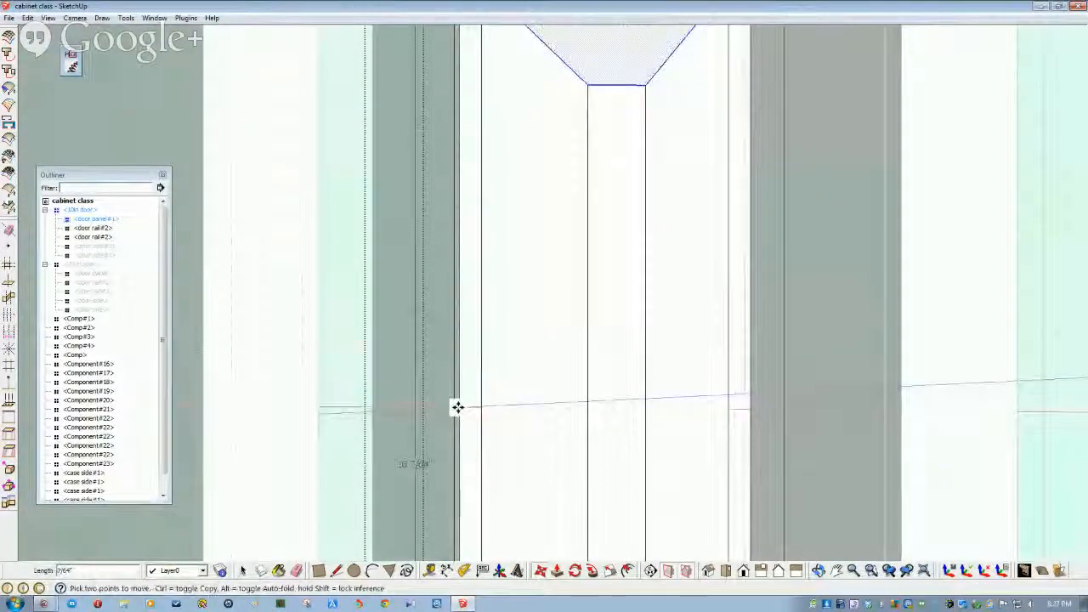
scroll(457, 411, "down", 5)
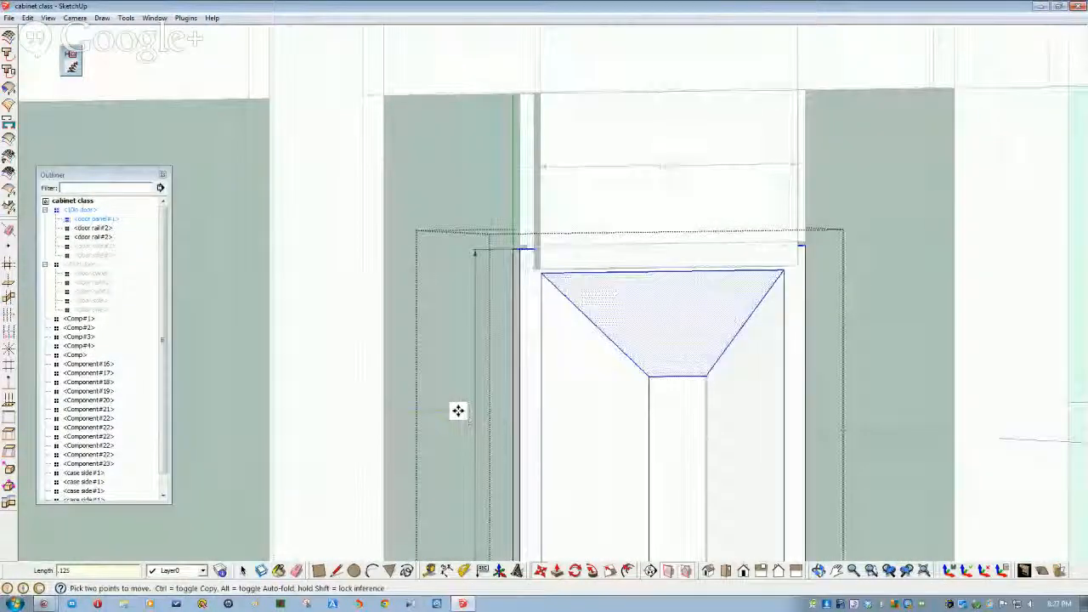
key("space")
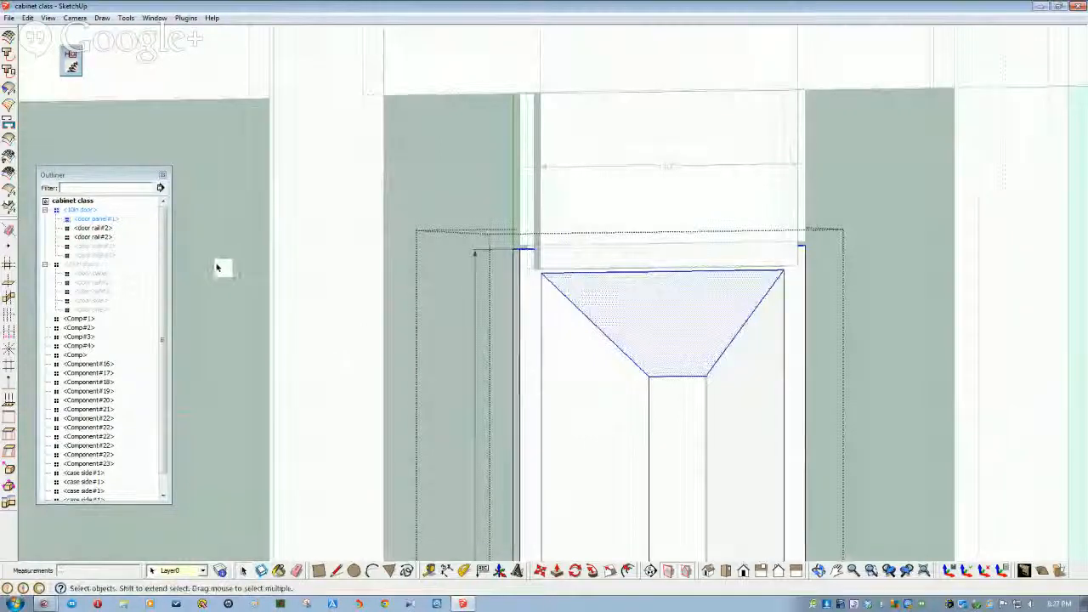
left_click(218, 268)
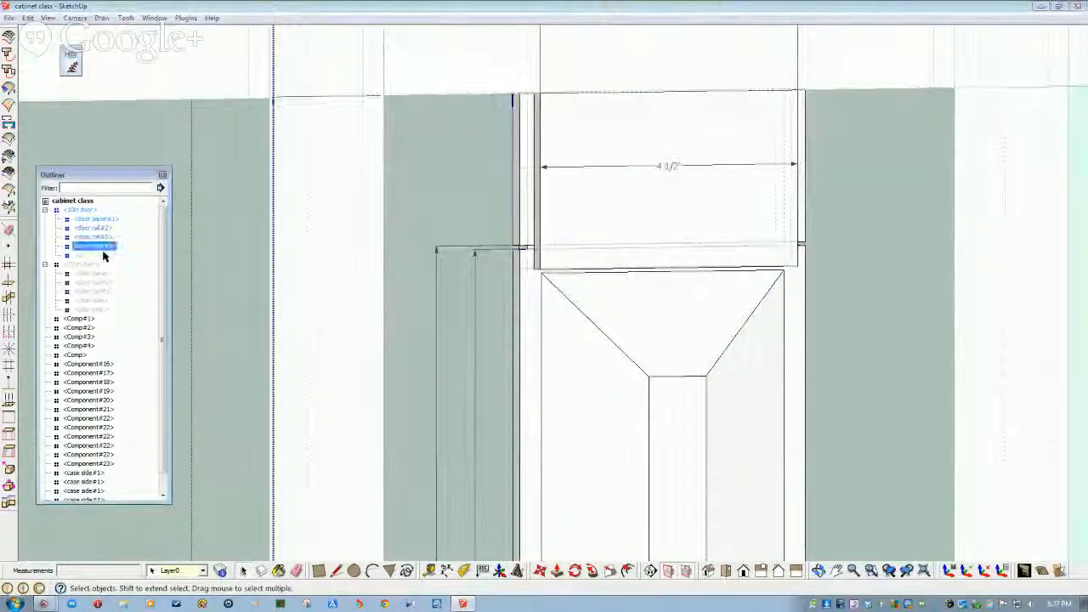
- Hide the selected door stiles and tilt the view to inspect the door bottom
right_click(104, 256)
left_click(157, 287)
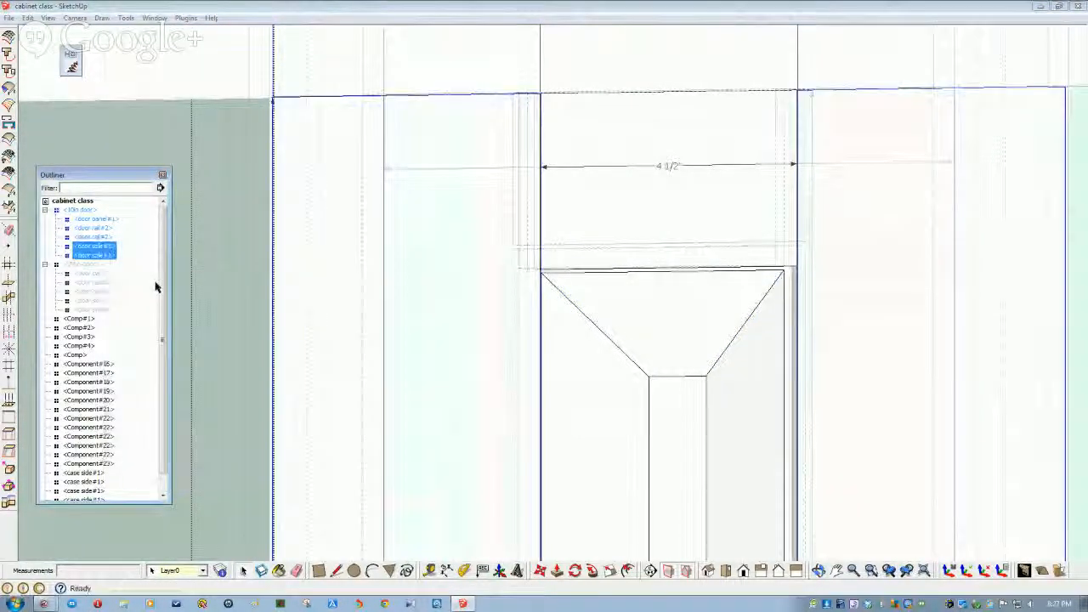
scroll(159, 303, "down", 2)
scroll(420, 343, "up", 6)
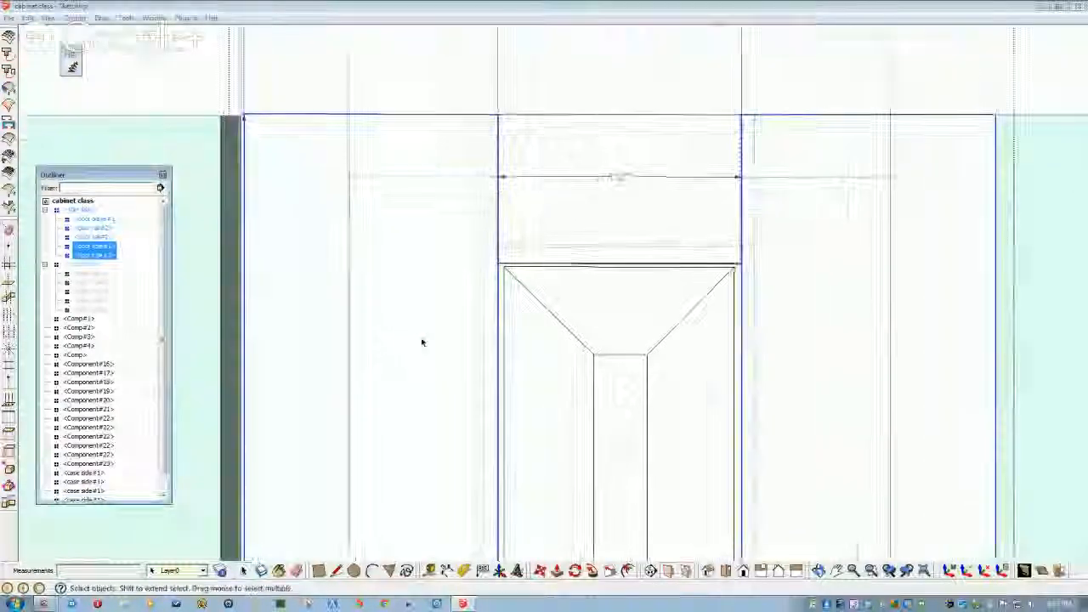
scroll(485, 304, "down", 4)
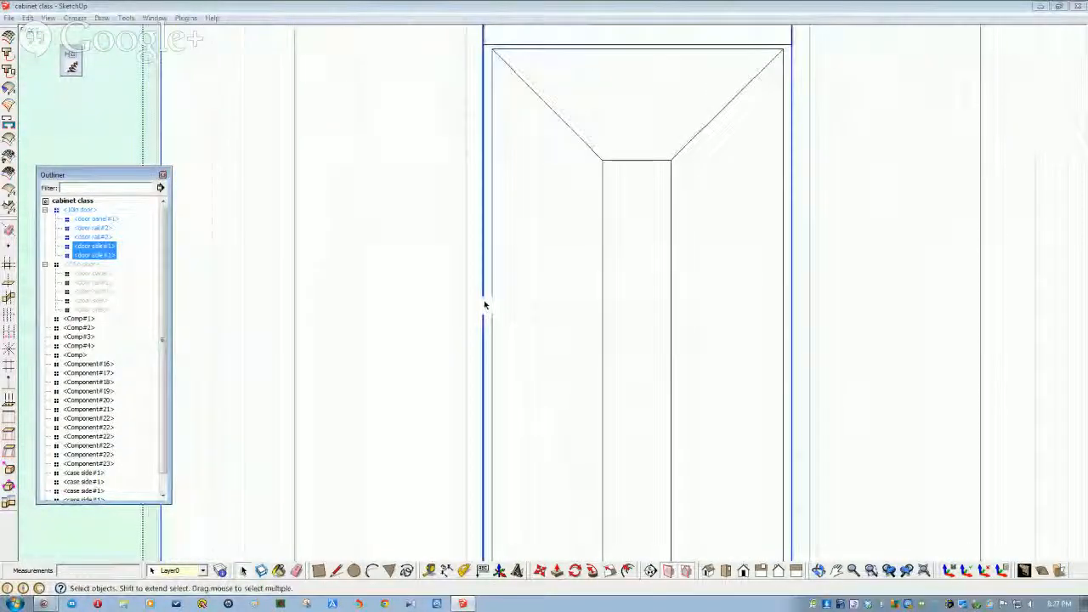
scroll(493, 327, "down", 2)
middle_click_drag(471, 345, 444, 364)
scroll(444, 364, "down", 4)
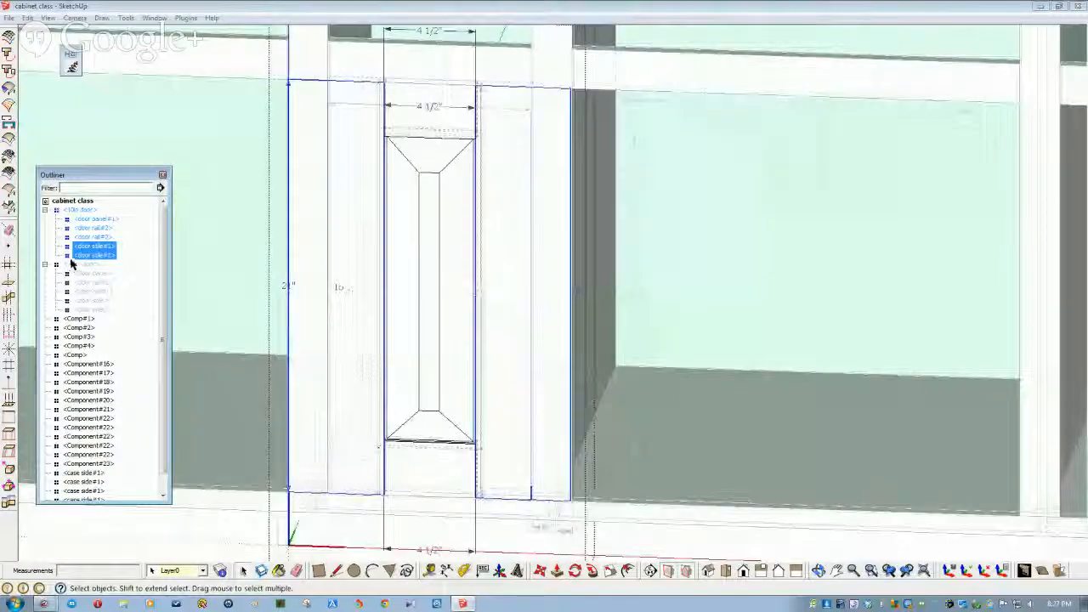
- Unhide the second door's hidden parts and zoom out to the cabinet's right side
left_click(77, 265)
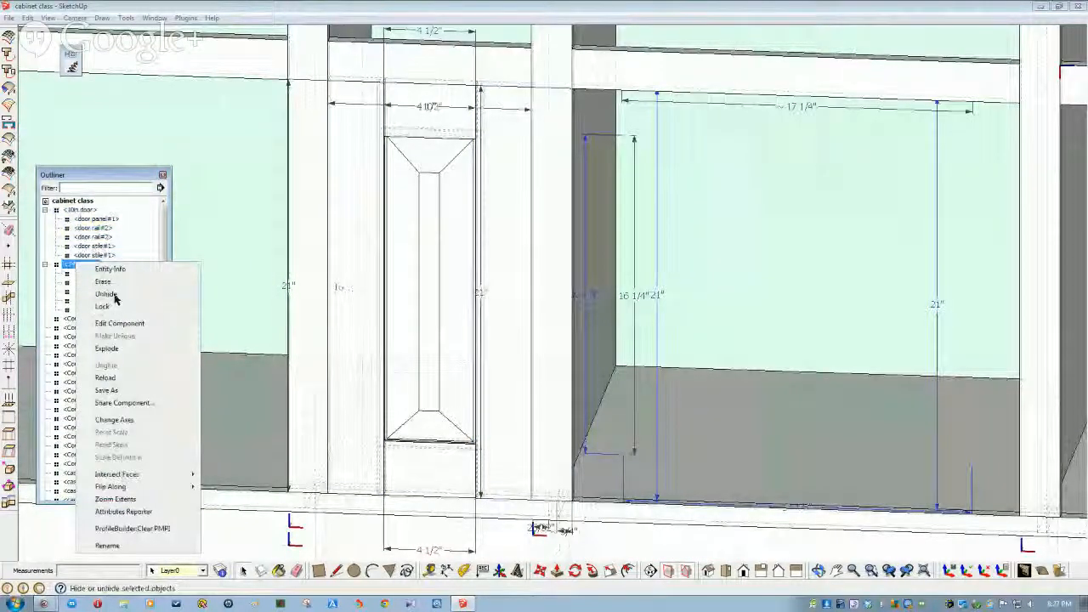
left_click(106, 294)
scroll(230, 493, "down", 6)
middle_click_drag(230, 492, 260, 506)
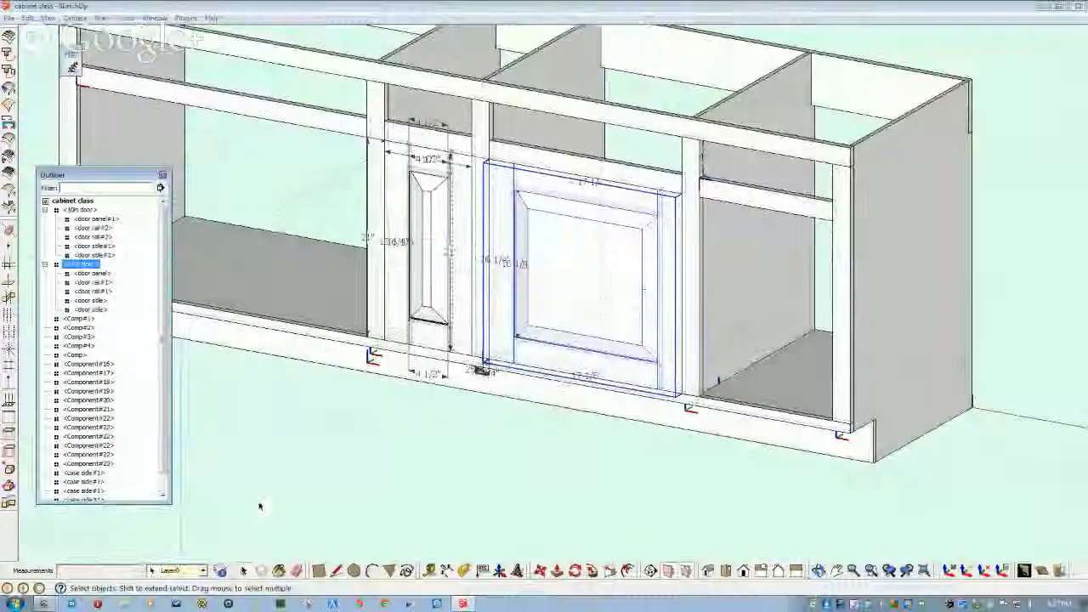
scroll(307, 455, "down", 5)
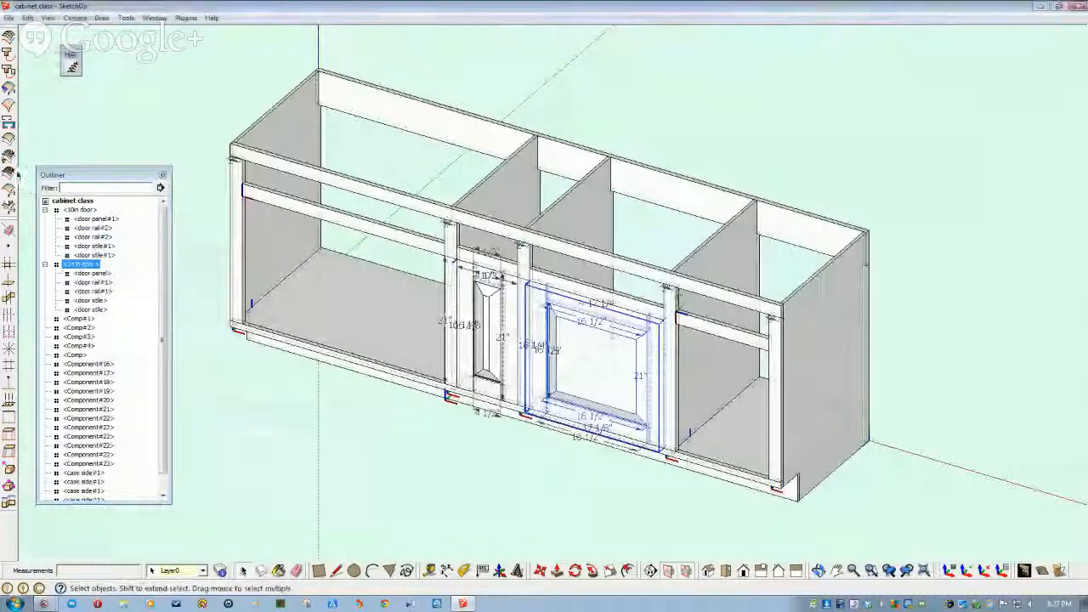
left_click(9, 18)
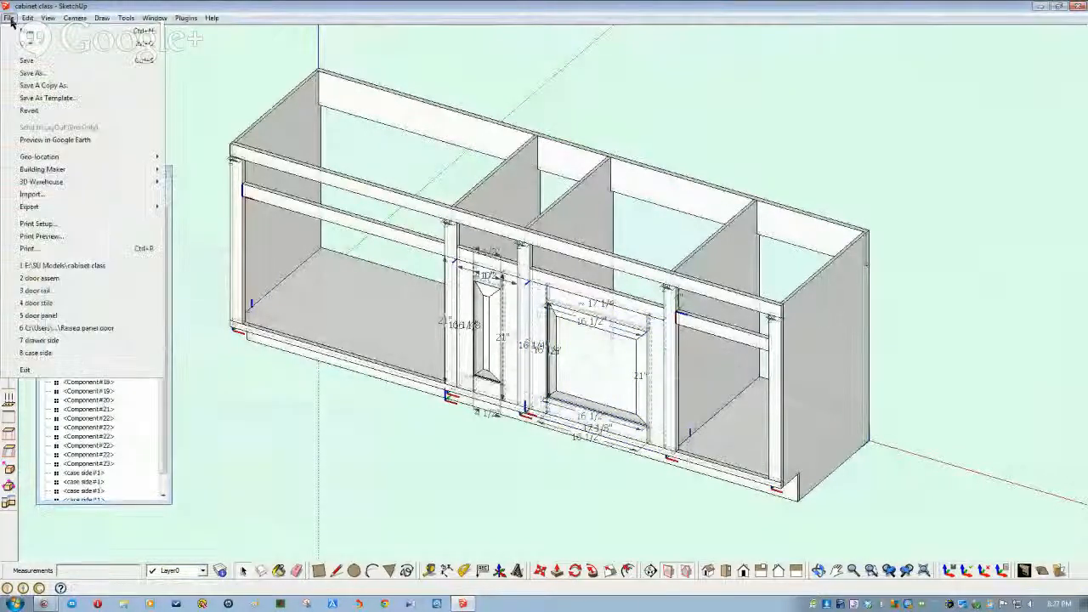
- Save the model and start importing a component file
left_click(28, 61)
left_click(8, 18)
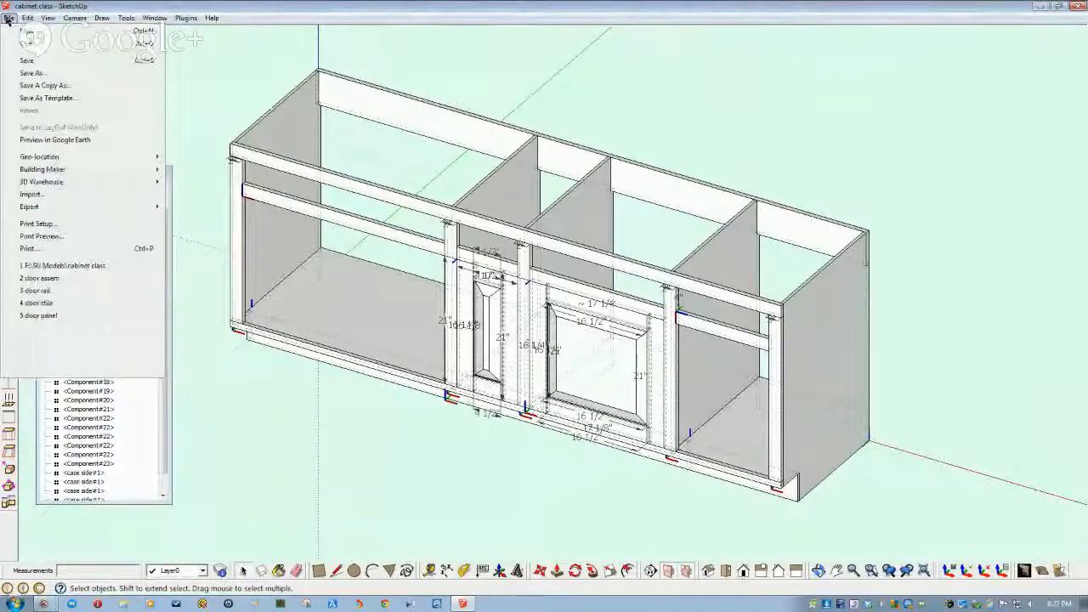
left_click(44, 195)
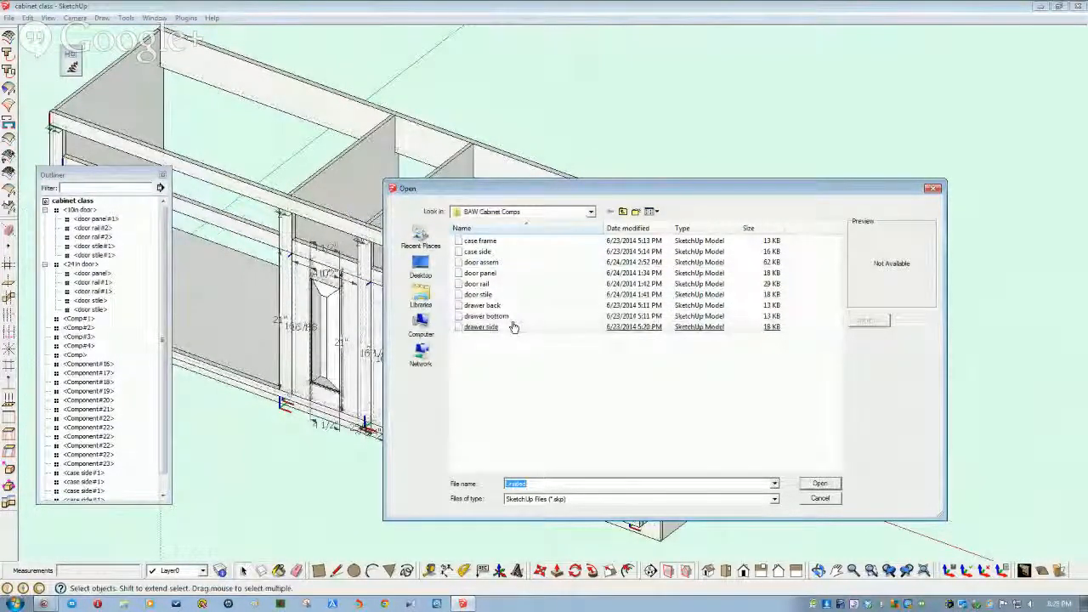
- Browse to the Baw comps folder, preview the drawer files, and choose Drawer1a
left_click(592, 214)
scroll(552, 247, "up", 3)
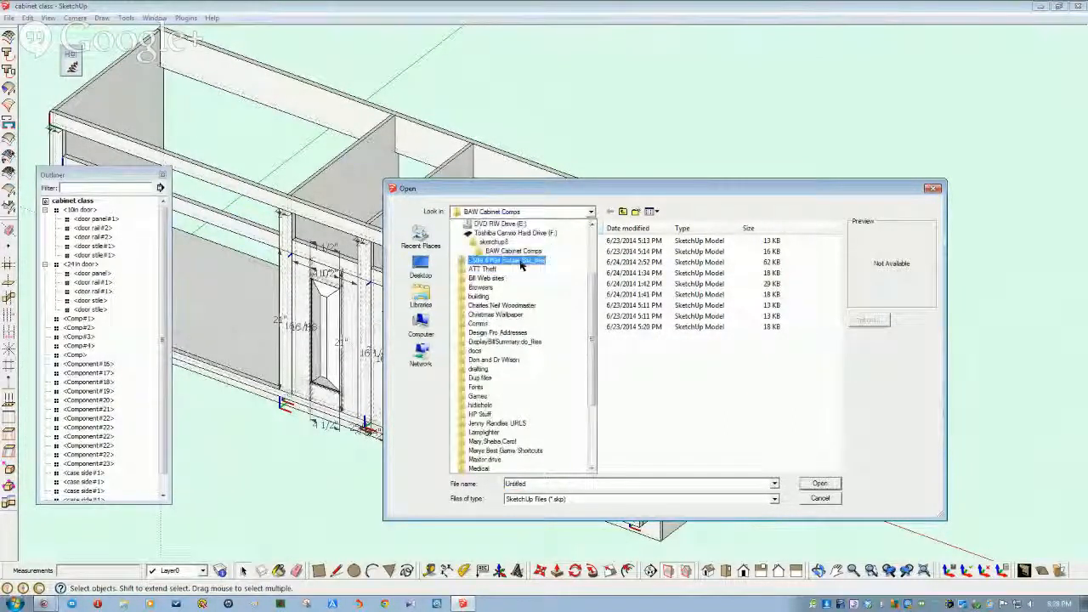
left_click(489, 243)
double_click(482, 252)
left_click(493, 252)
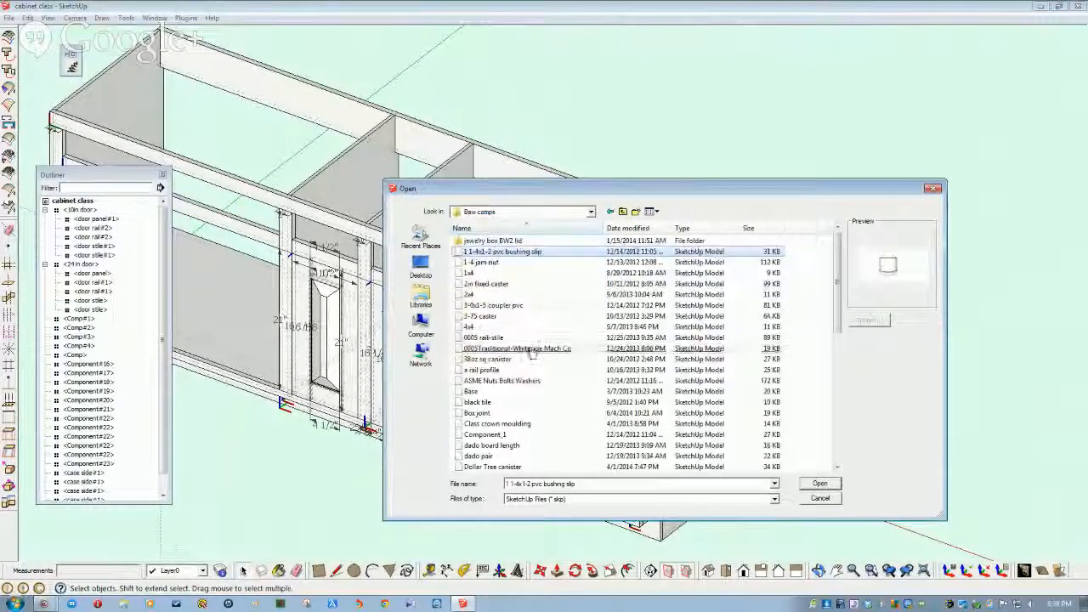
left_click(544, 412)
scroll(546, 413, "down", 1)
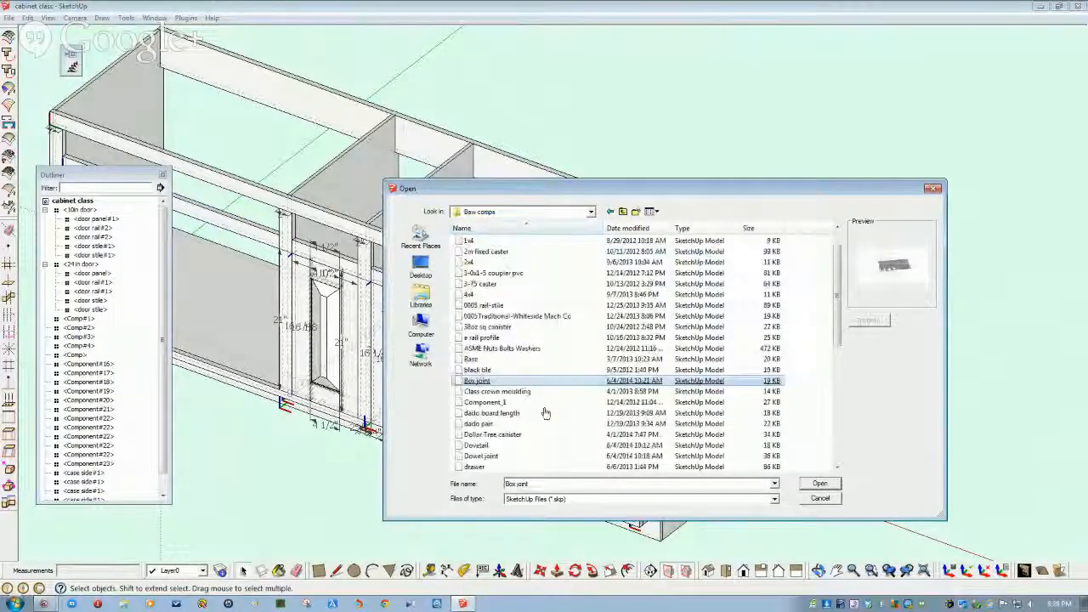
scroll(546, 414, "down", 1)
left_click(478, 435)
left_click(479, 445)
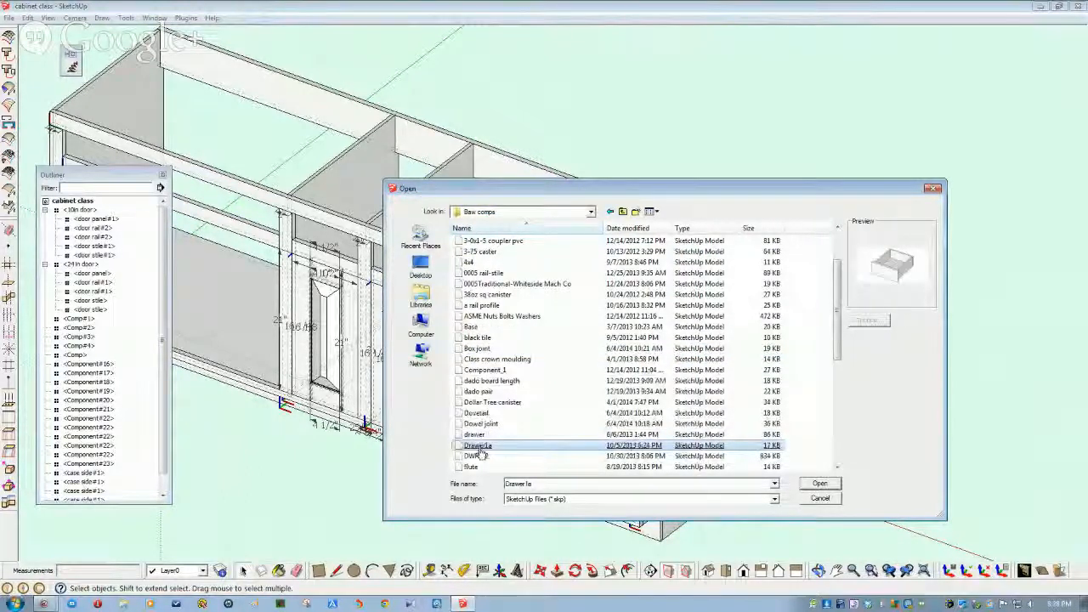
left_click(478, 456)
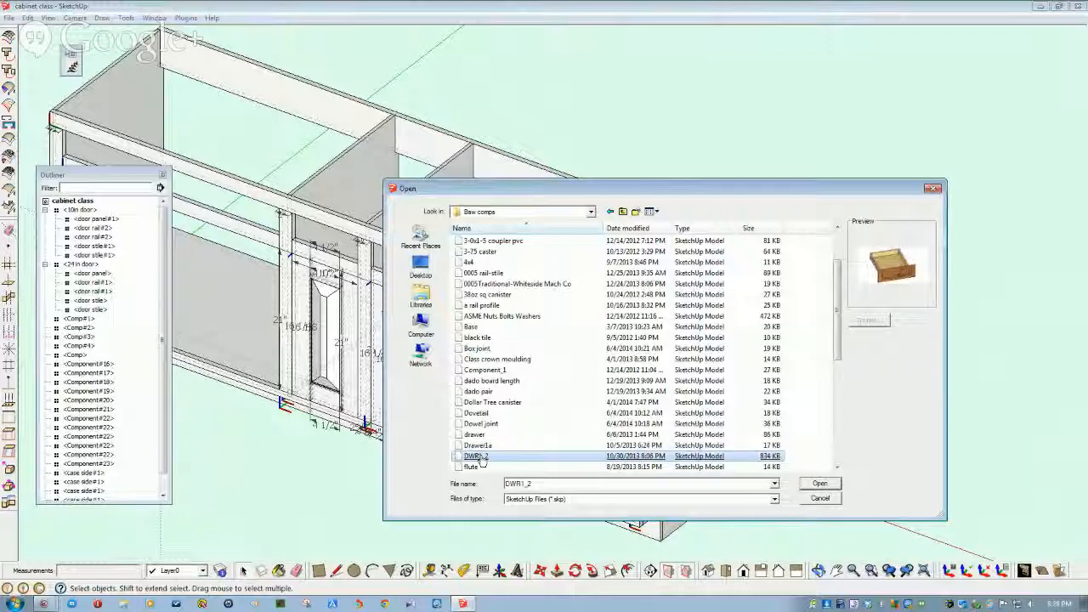
left_click(482, 446)
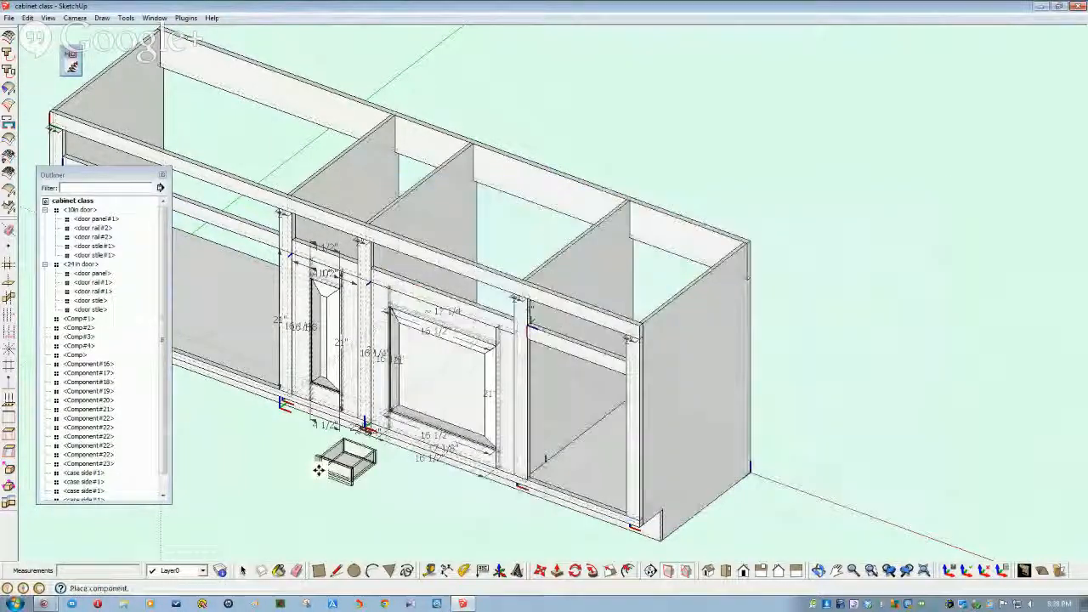
- Place the Drawer1a drawer and move it into the narrow opening below the cabinet's top rail
left_click(319, 468)
scroll(319, 467, "up", 3)
scroll(319, 468, "up", 6)
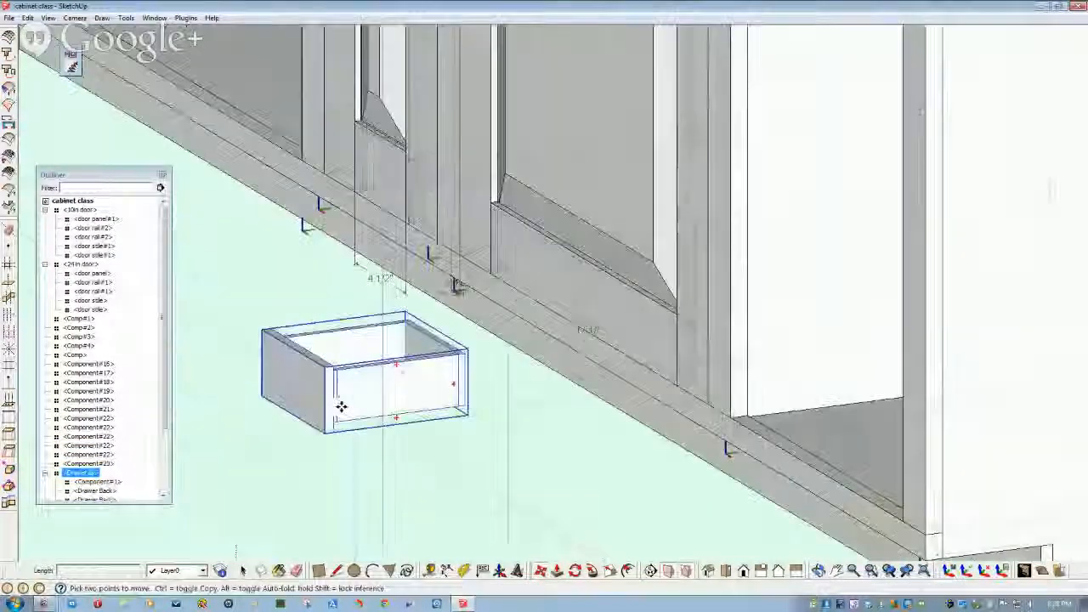
mouse_move(341, 407)
middle_mouse_down()
mouse_move(377, 402)
mouse_move(388, 371)
mouse_move(420, 382)
mouse_move(408, 393)
mouse_move(423, 391)
mouse_move(531, 457)
mouse_move(539, 493)
middle_mouse_up()
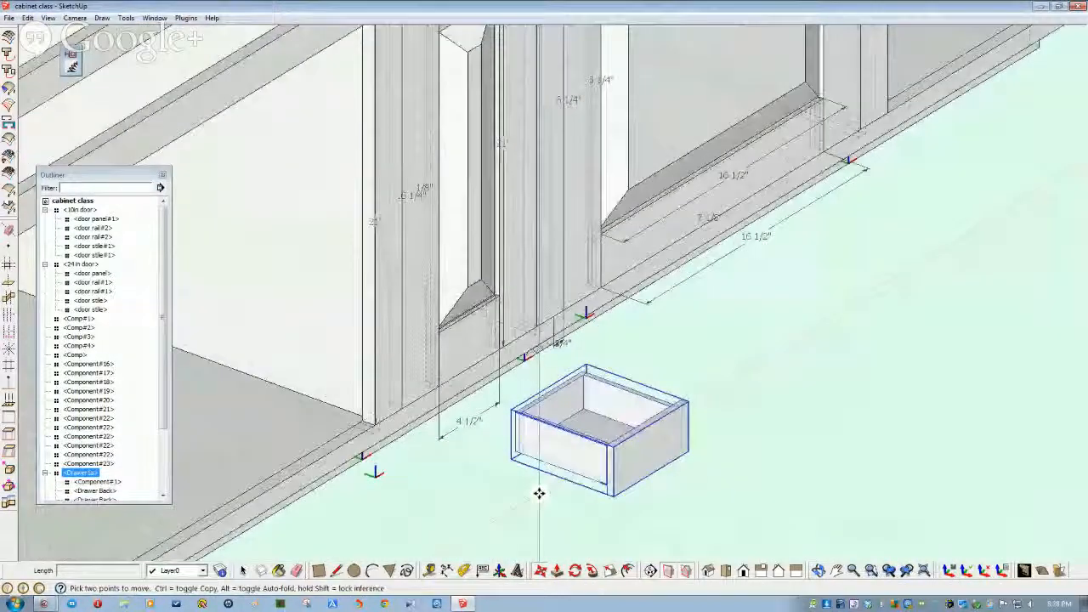
mouse_move(505, 405)
middle_mouse_down()
mouse_move(554, 479)
mouse_move(577, 479)
middle_mouse_up()
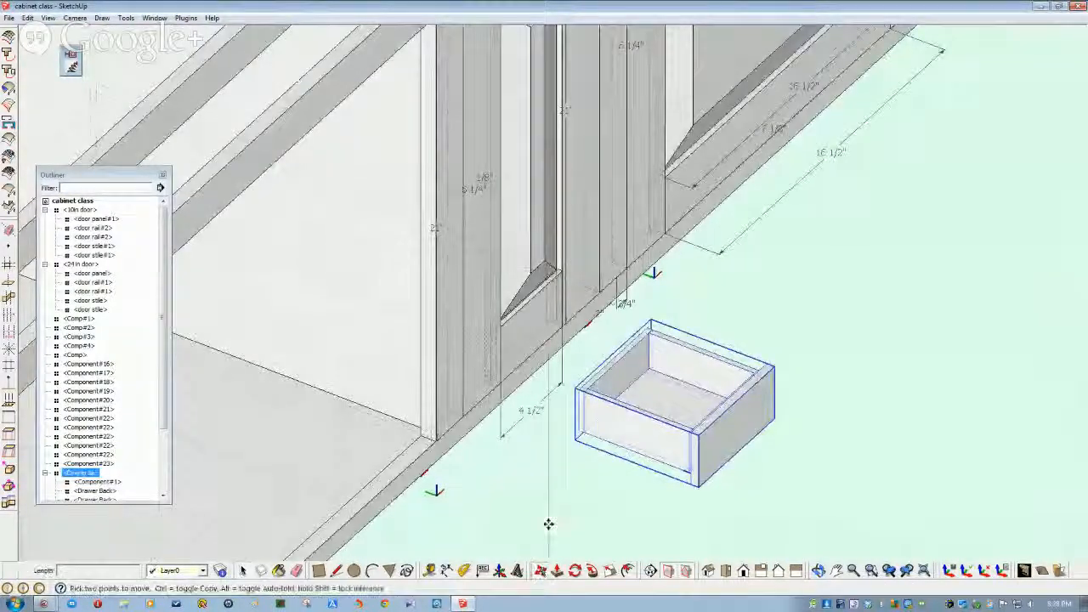
left_click(578, 431)
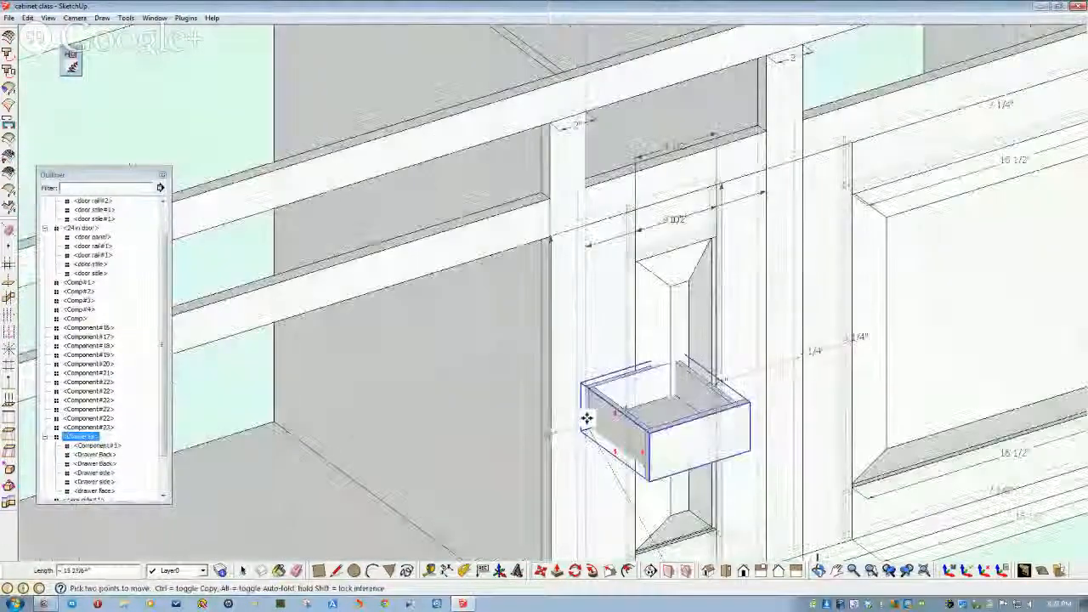
left_click(619, 214)
middle_click_drag(610, 226, 540, 306)
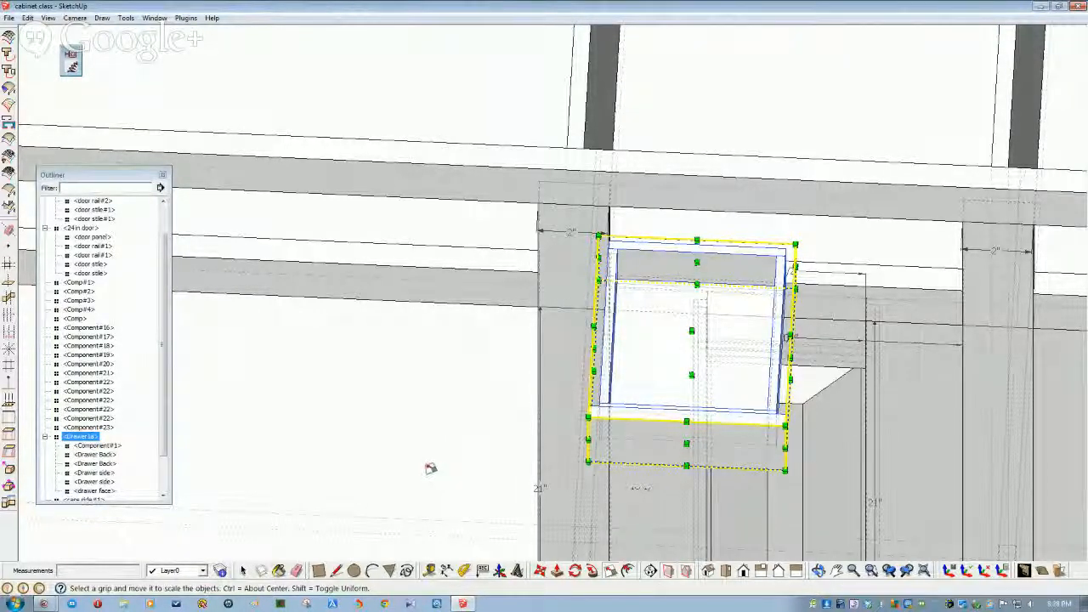
- Select Component#17, open the Drawer1a component, and orbit around its face, back and sides
key("space")
left_click(577, 426)
mouse_move(576, 426)
middle_mouse_down()
mouse_move(566, 433)
mouse_move(682, 420)
mouse_move(671, 388)
mouse_move(637, 400)
mouse_move(647, 337)
mouse_move(624, 236)
mouse_move(544, 189)
mouse_move(663, 180)
mouse_move(554, 190)
mouse_move(603, 194)
middle_mouse_up()
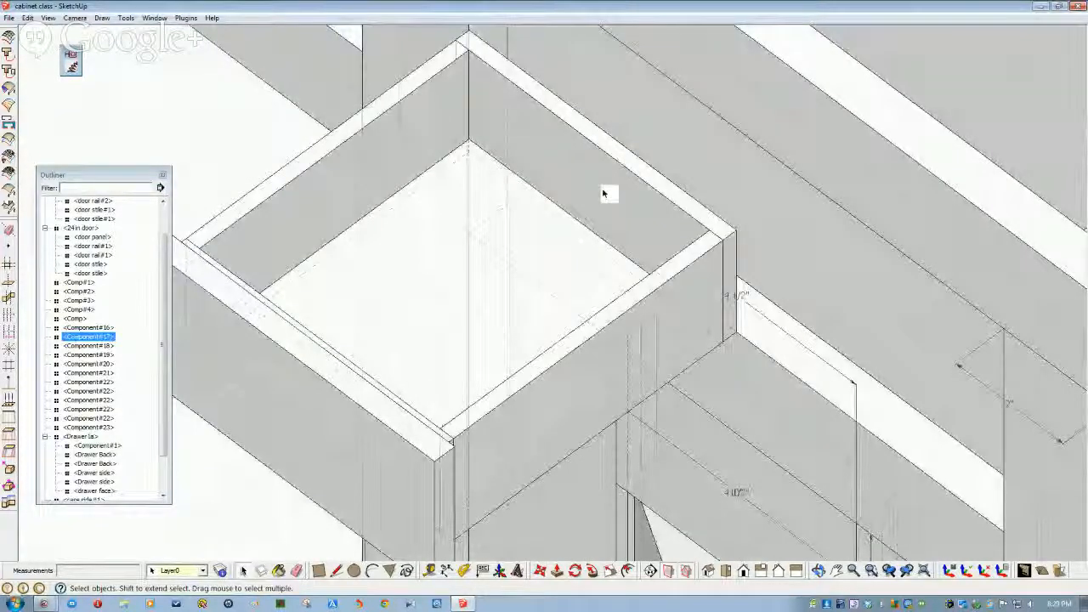
double_click(603, 193)
left_click(602, 194)
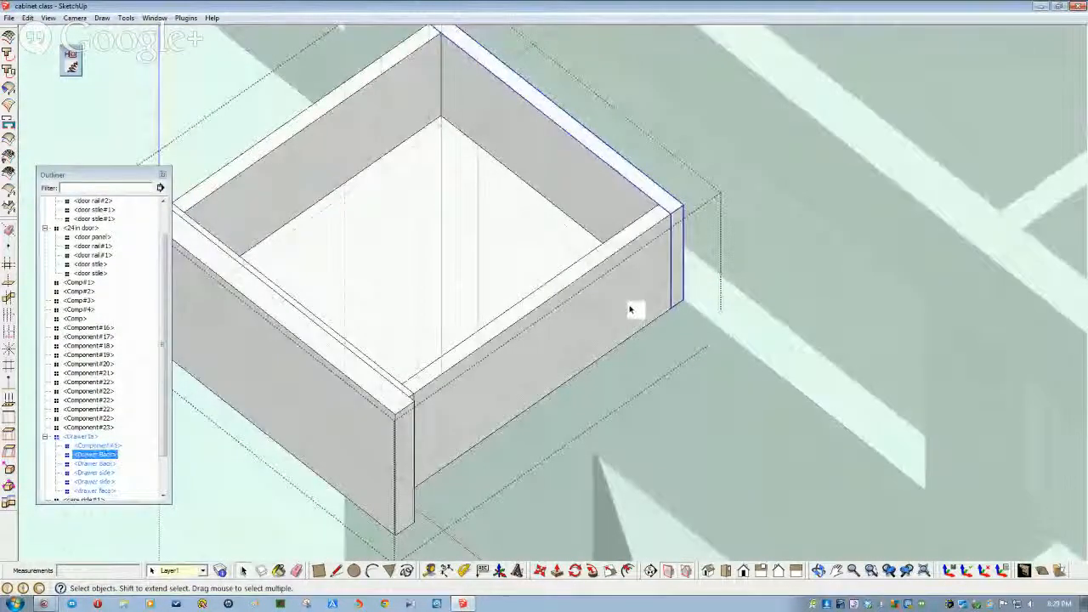
mouse_move(642, 324)
middle_mouse_down()
mouse_move(632, 311)
mouse_move(604, 318)
mouse_move(466, 503)
middle_mouse_up()
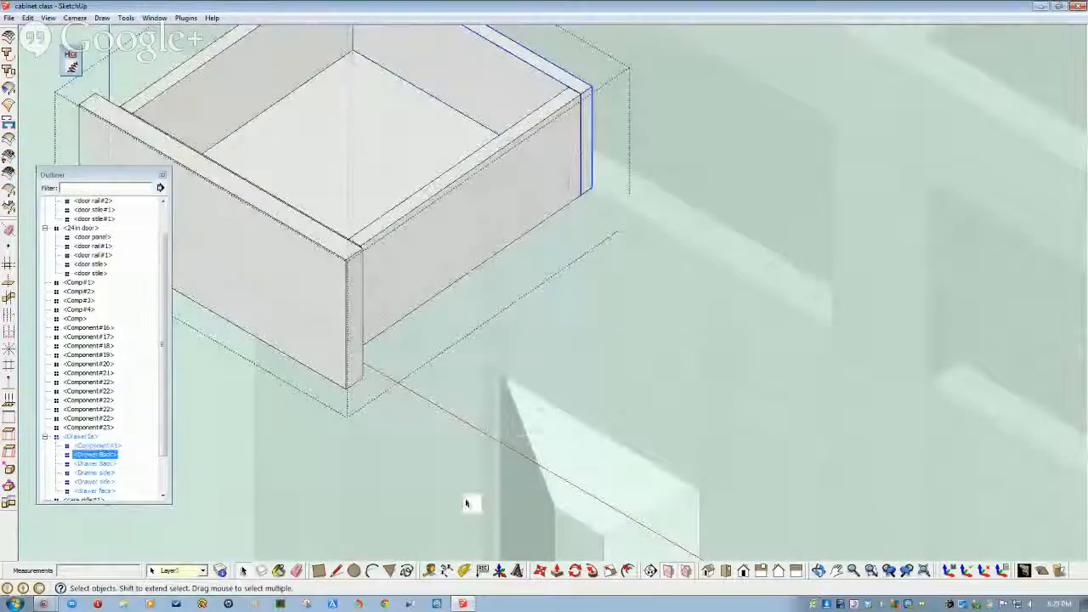
mouse_move(432, 547)
middle_mouse_down()
mouse_move(389, 530)
mouse_move(278, 412)
middle_mouse_up()
mouse_move(488, 291)
middle_mouse_down()
mouse_move(544, 197)
mouse_move(559, 520)
mouse_move(502, 585)
mouse_move(442, 440)
mouse_move(518, 449)
mouse_move(559, 489)
middle_mouse_up()
scroll(558, 490, "up", 3)
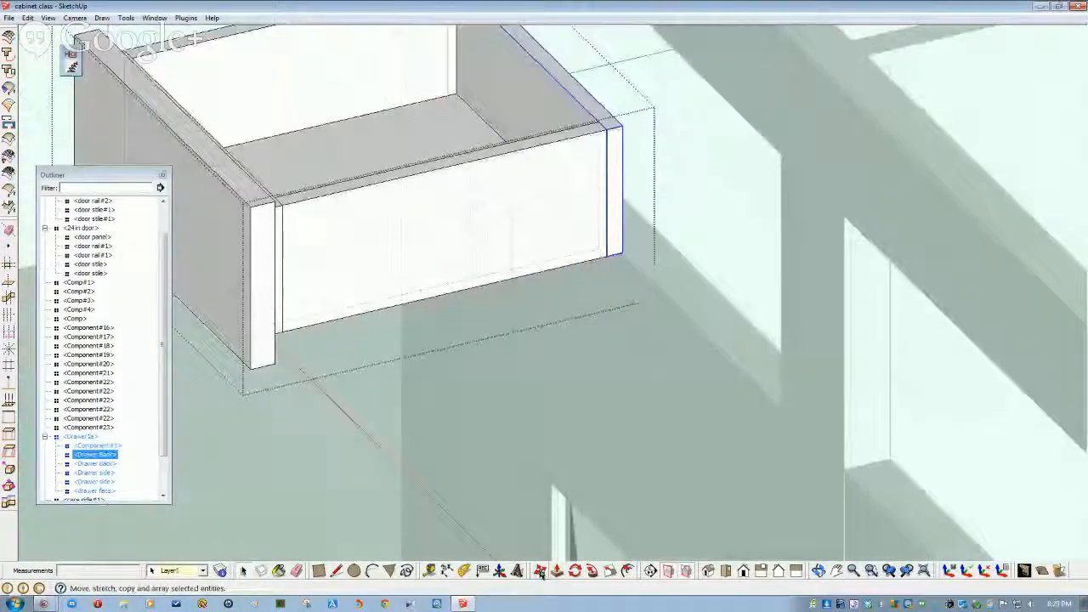
- Push/pull both end faces of a drawer side to lengthen it
double_click(612, 226)
left_click(557, 571)
scroll(626, 235, "up", 2)
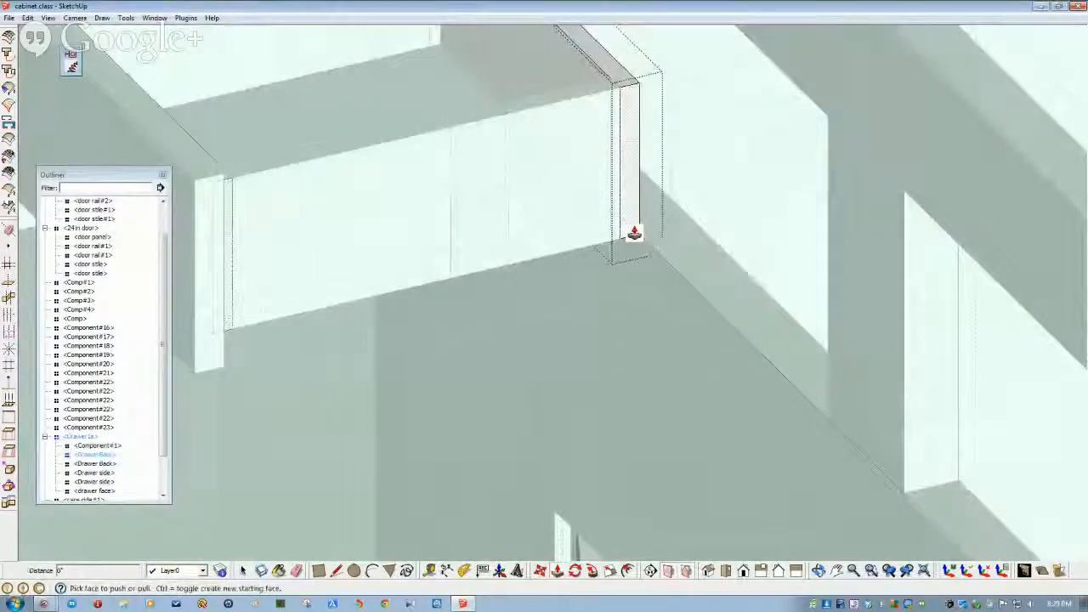
left_click_drag(634, 233, 754, 343)
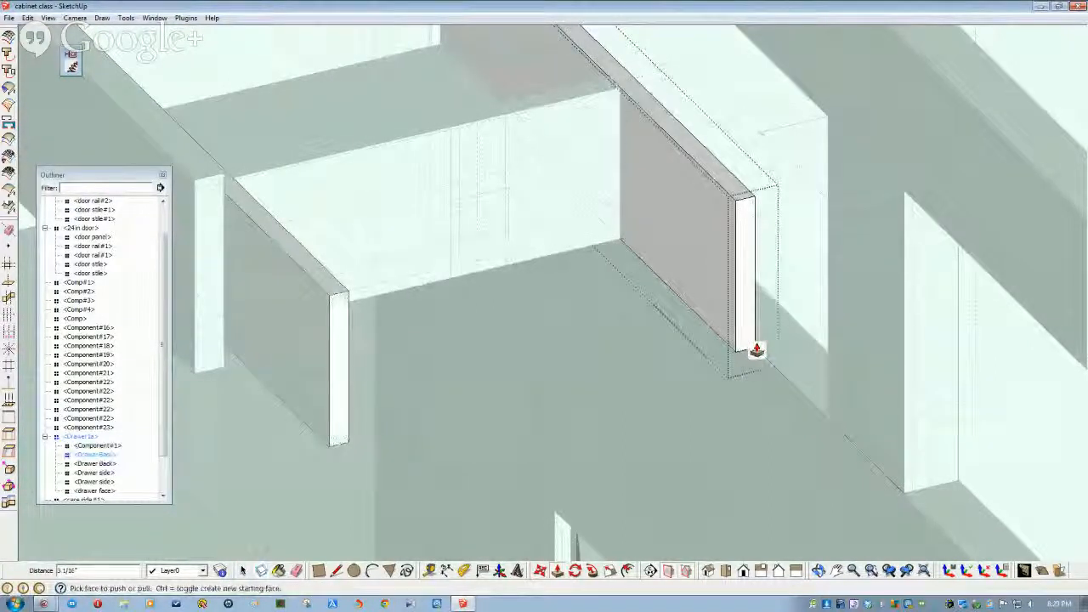
middle_click_drag(756, 359, 743, 349)
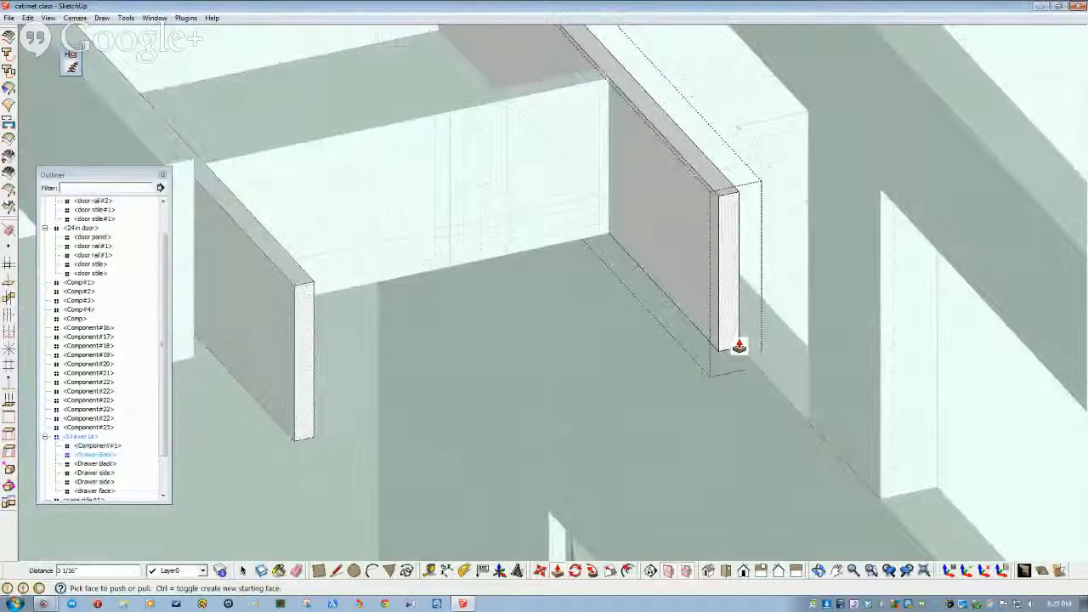
left_click_drag(739, 346, 811, 400)
middle_click_drag(627, 489, 624, 416)
- Finish editing the drawer side and select the Drawer back board
key("space")
left_click(595, 336)
scroll(595, 338, "down", 3)
middle_click_drag(595, 338, 143, 297)
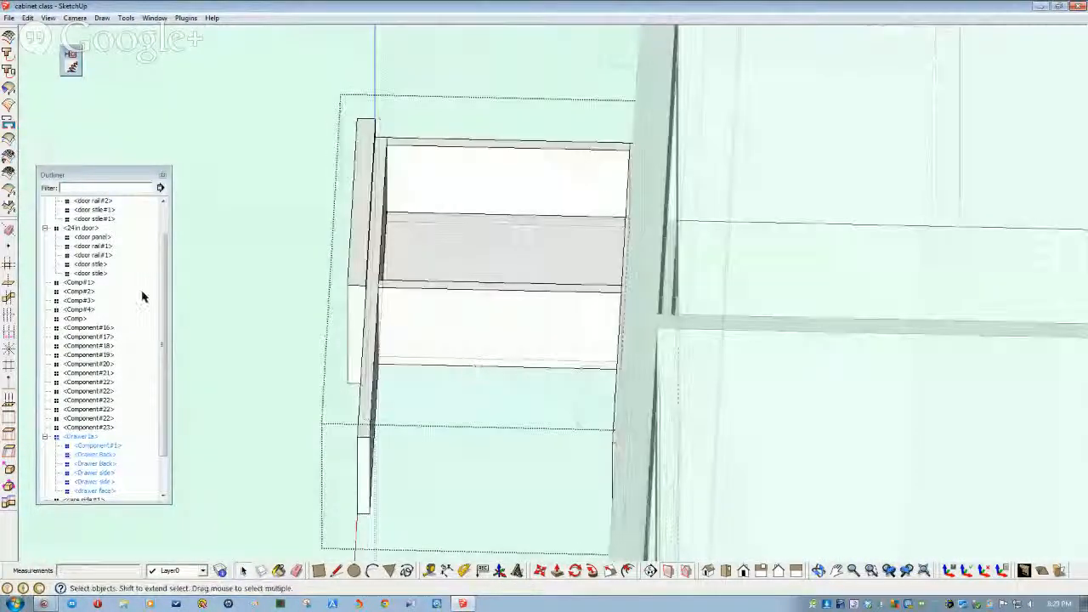
left_click(105, 456)
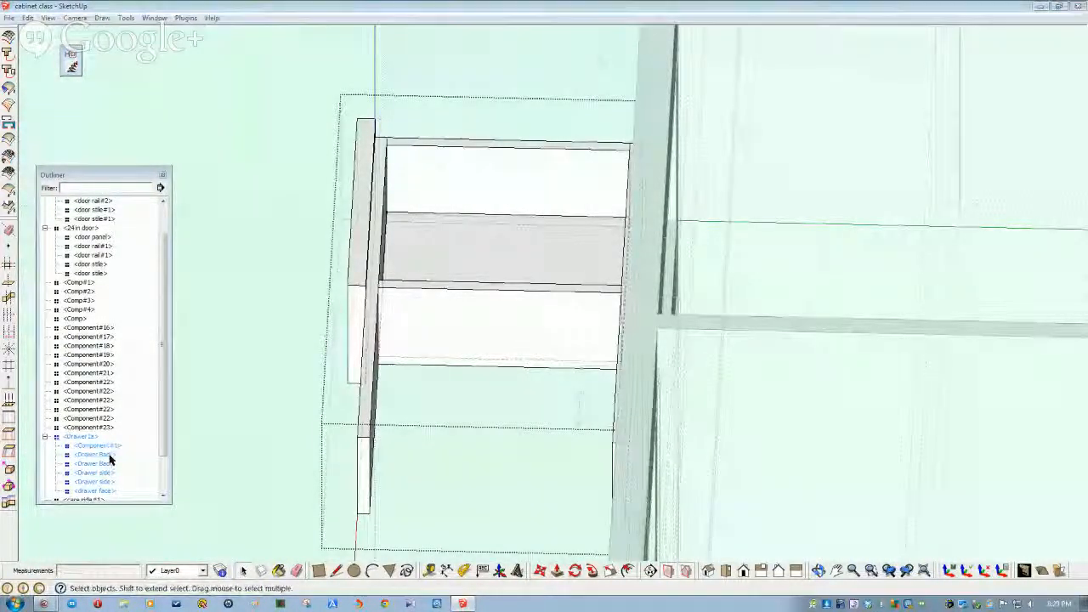
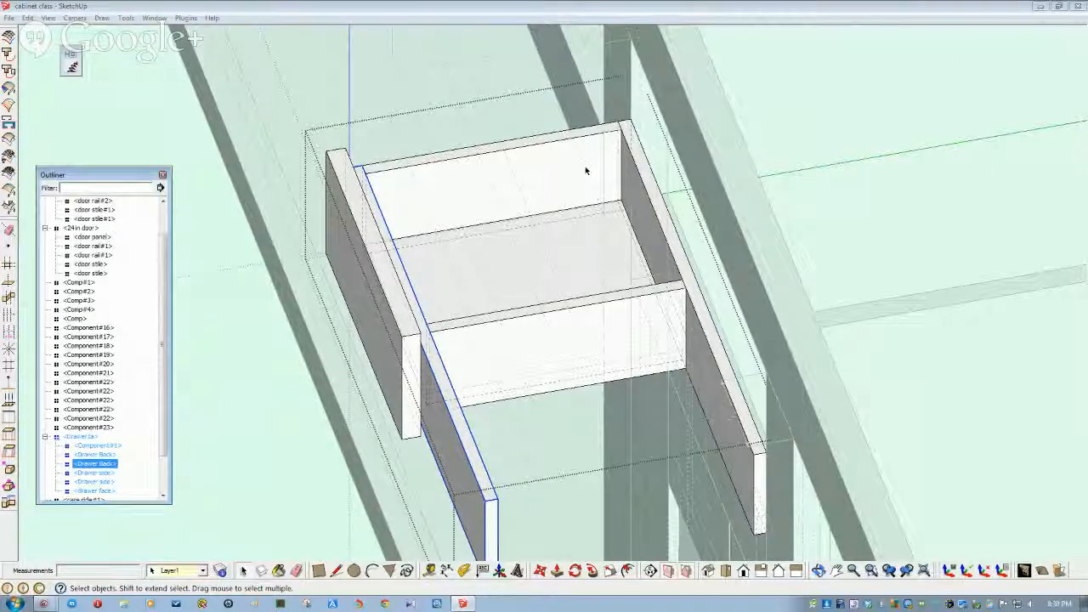
- Orbit around the drawer and select its middle divider panel
middle_click_drag(613, 360, 709, 338)
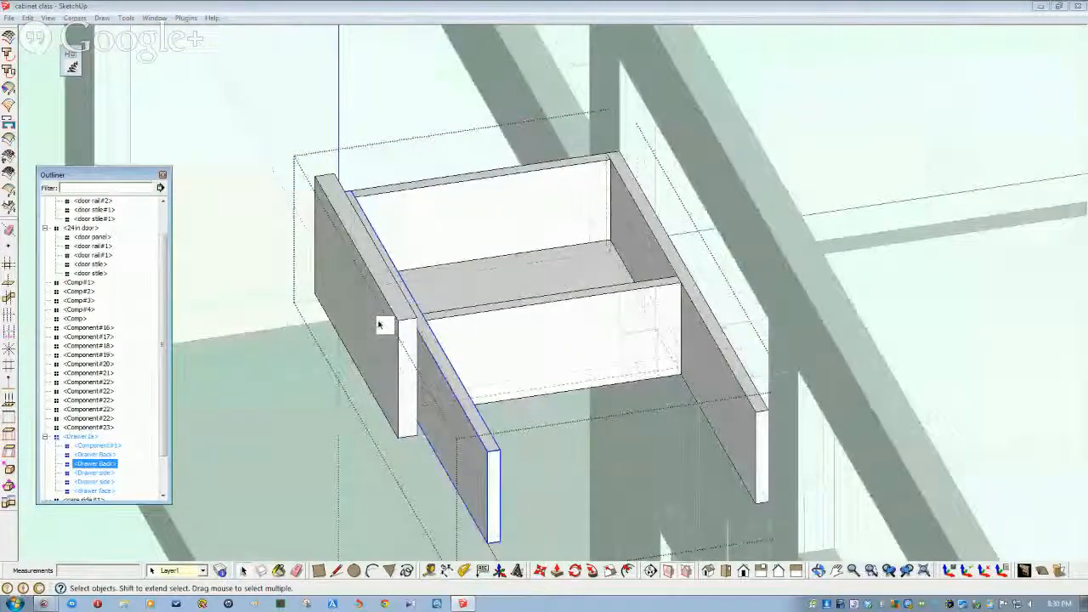
middle_click_drag(382, 315, 475, 321)
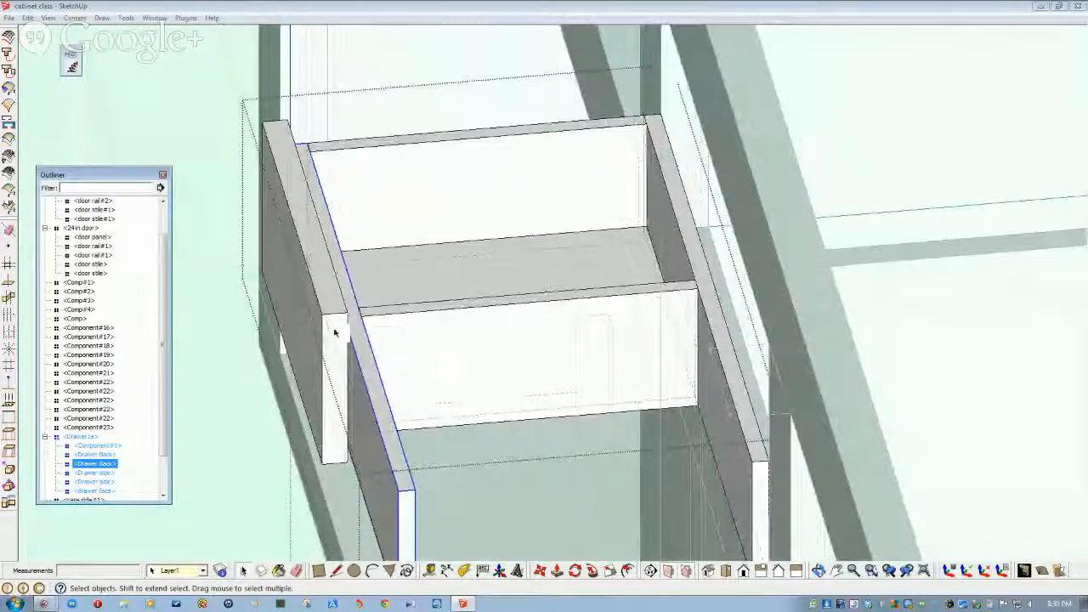
middle_click_drag(363, 323, 530, 273)
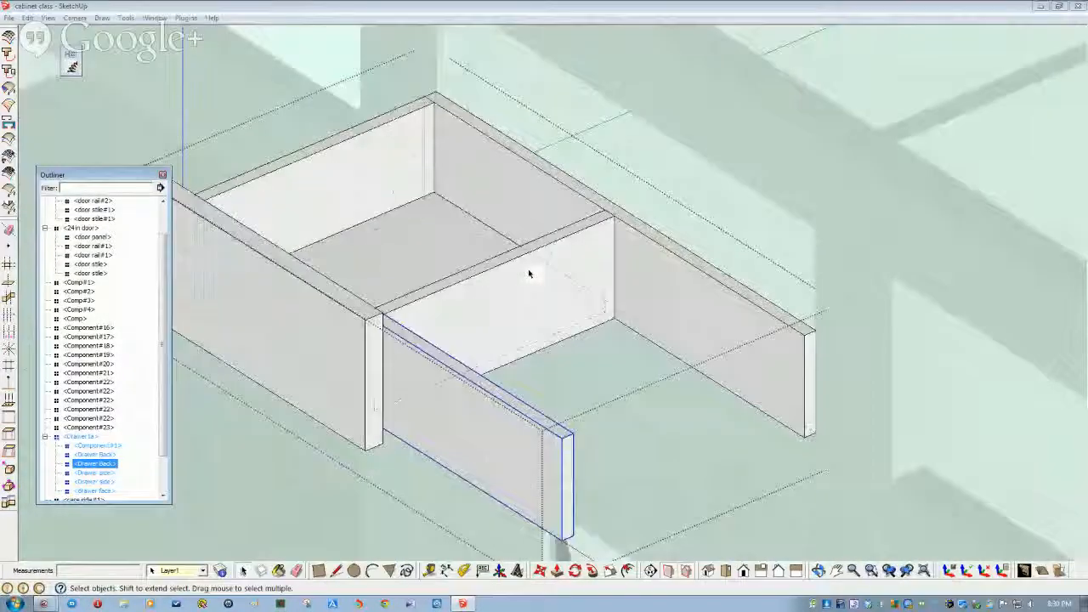
left_click(529, 281)
scroll(525, 286, "down", 8)
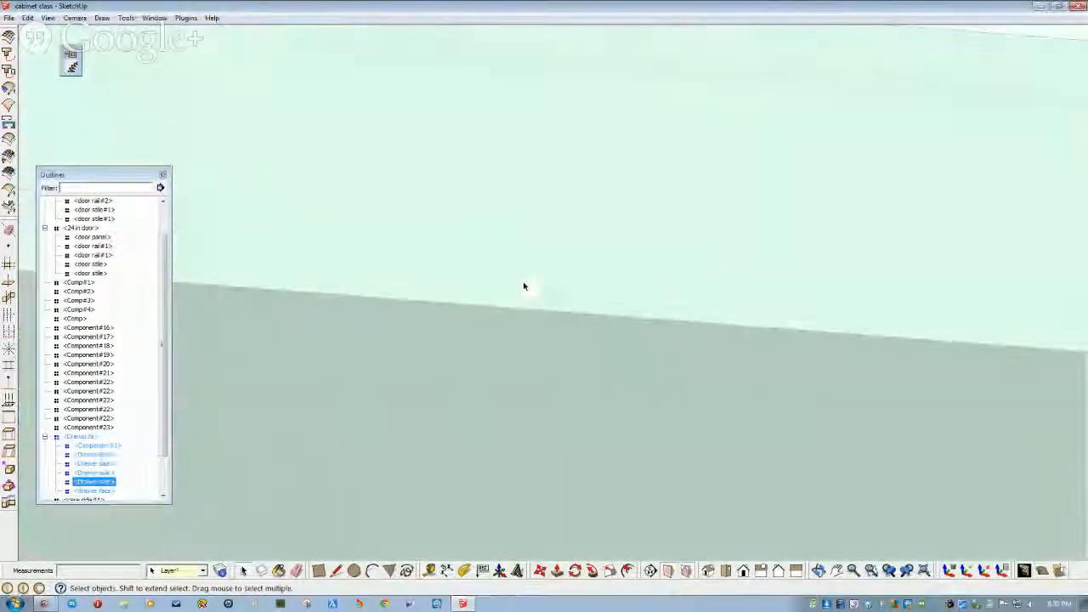
middle_click_drag(525, 286, 476, 286)
scroll(476, 287, "up", 3)
scroll(539, 274, "up", 4)
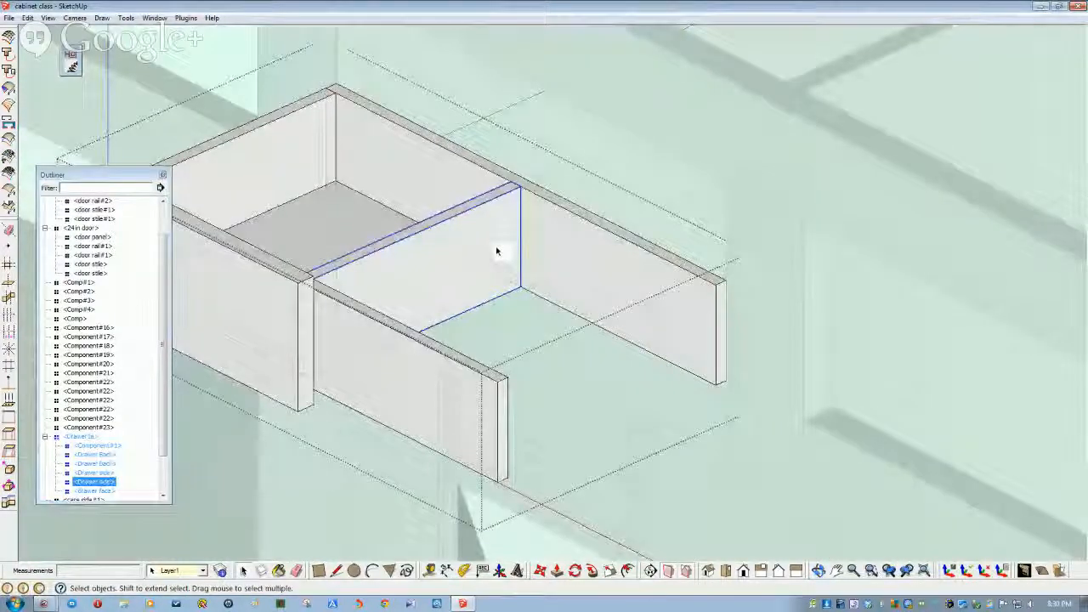
middle_click_drag(497, 251, 518, 253)
- Move the divider panel to the drawer's far right end, then select the drawer bottom
left_click(540, 571)
left_click_drag(529, 205, 726, 283)
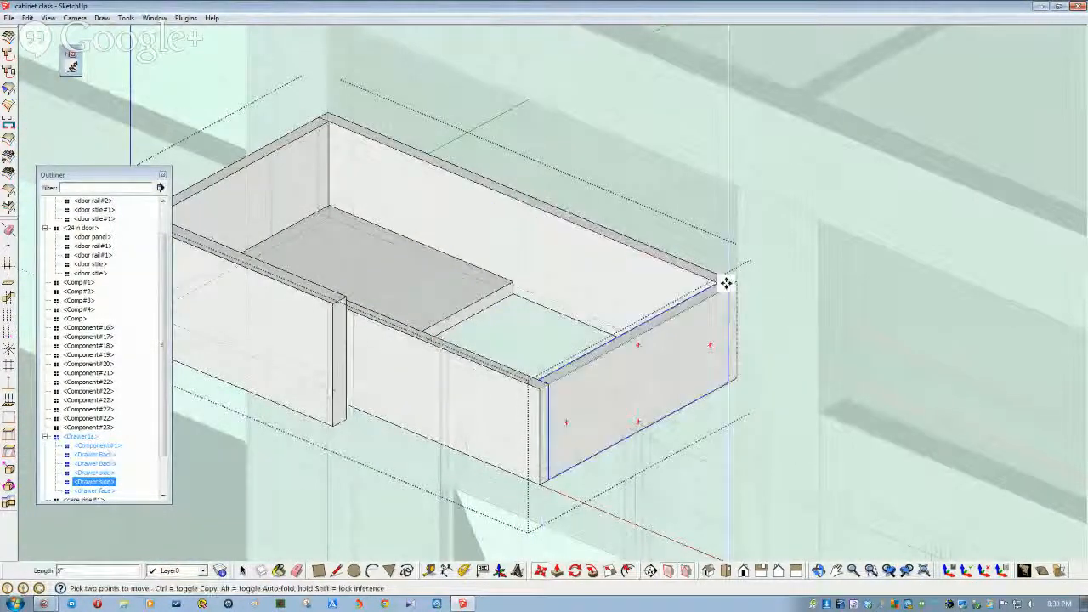
middle_click_drag(583, 398, 437, 342)
left_click(431, 330)
- Push/pull the drawer bottom's front edge out 5 inches
double_click(431, 330)
left_click(436, 340)
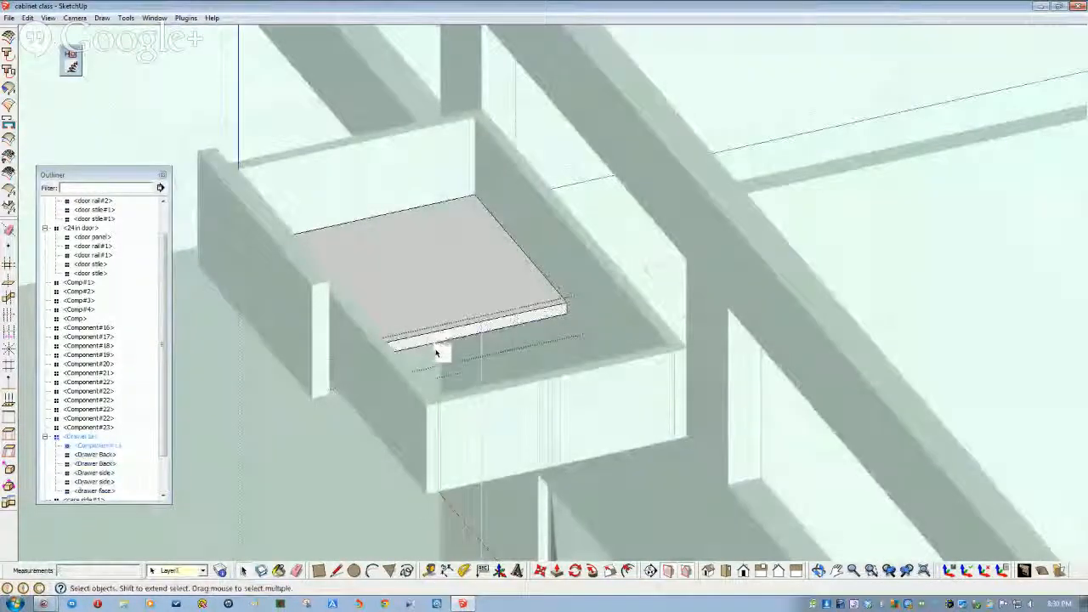
left_click(557, 571)
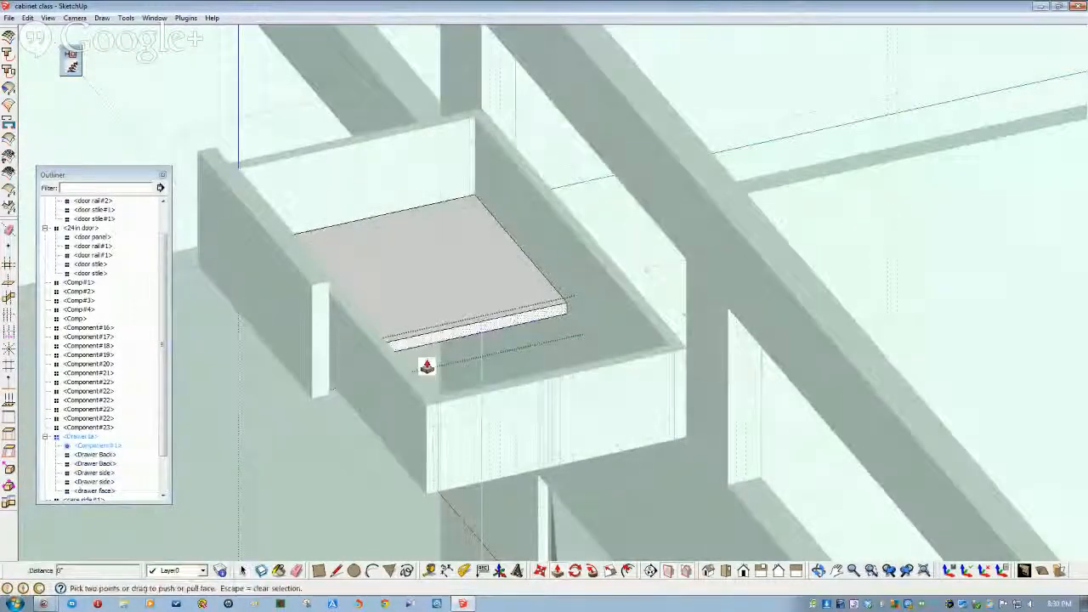
left_click(419, 346)
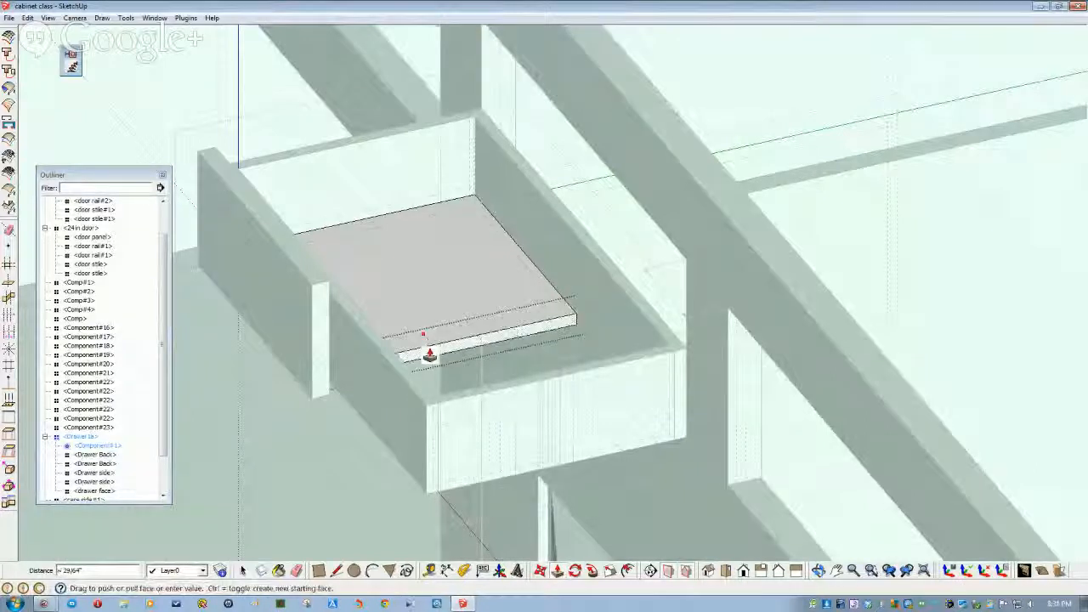
key("Return")
key("space")
- Exit the drawer bottom's editing context and check the drawer pieces in the Outliner
left_click(268, 314)
key("ctrl+z")
key("ctrl+z")
key("ctrl+z")
left_click(208, 262)
left_click(222, 271)
double_click(221, 279)
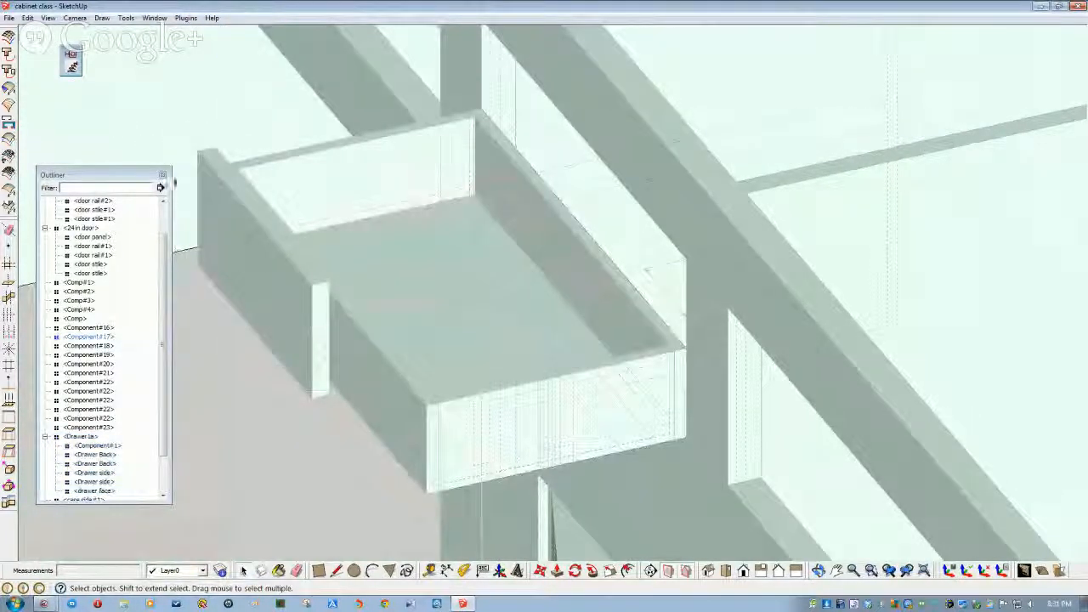
left_click(165, 126)
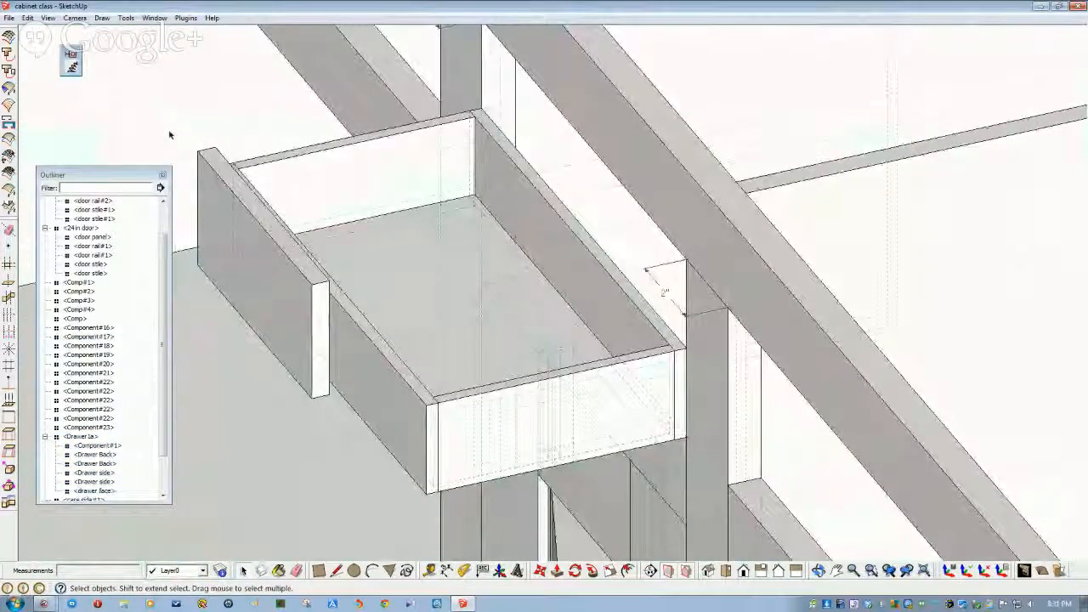
left_click(110, 446)
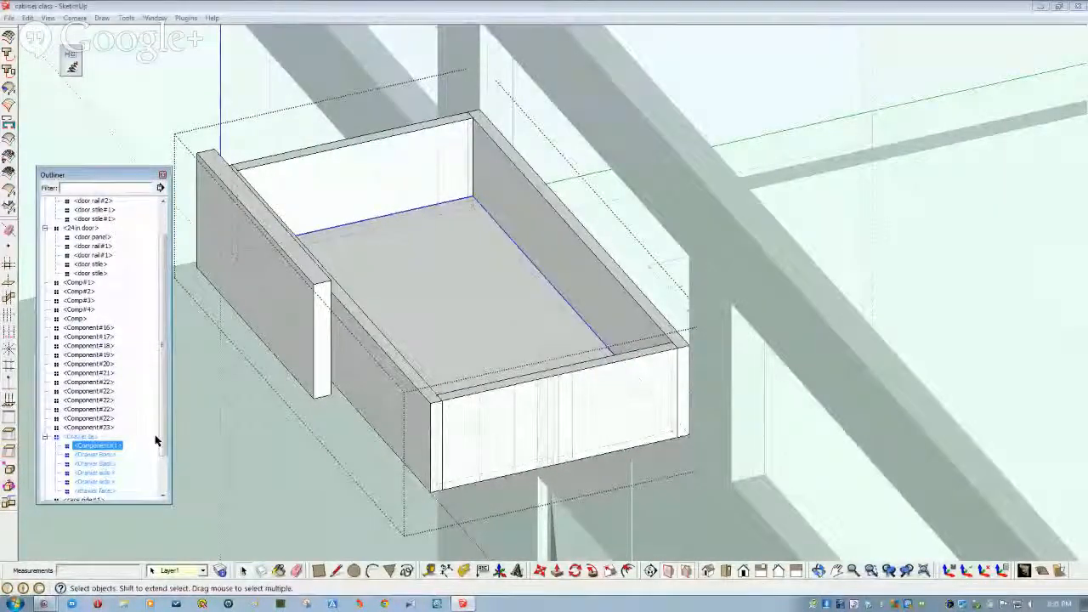
key("Escape")
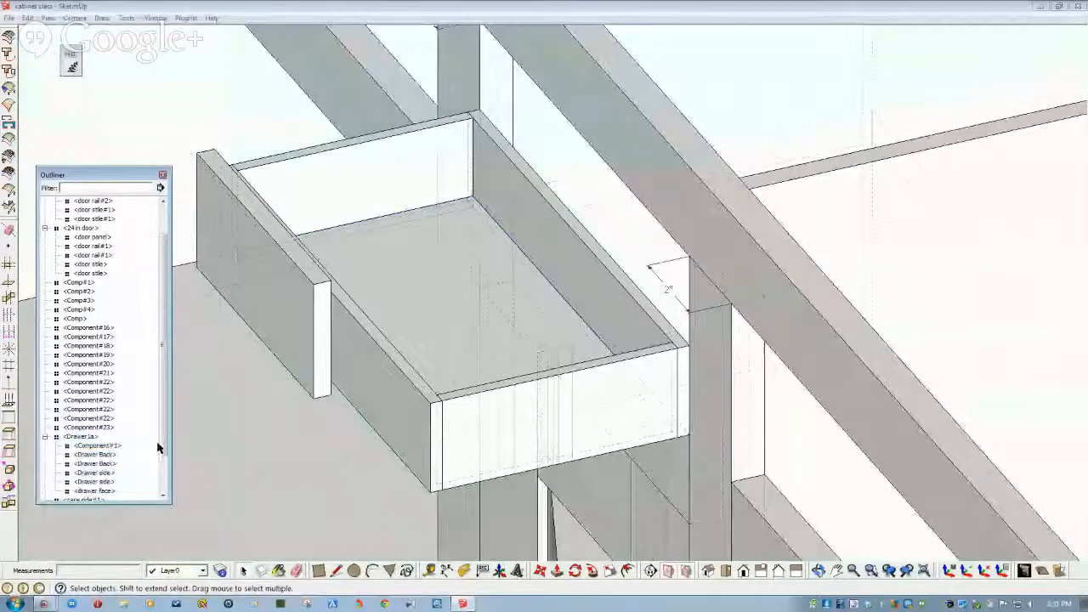
left_click(109, 492)
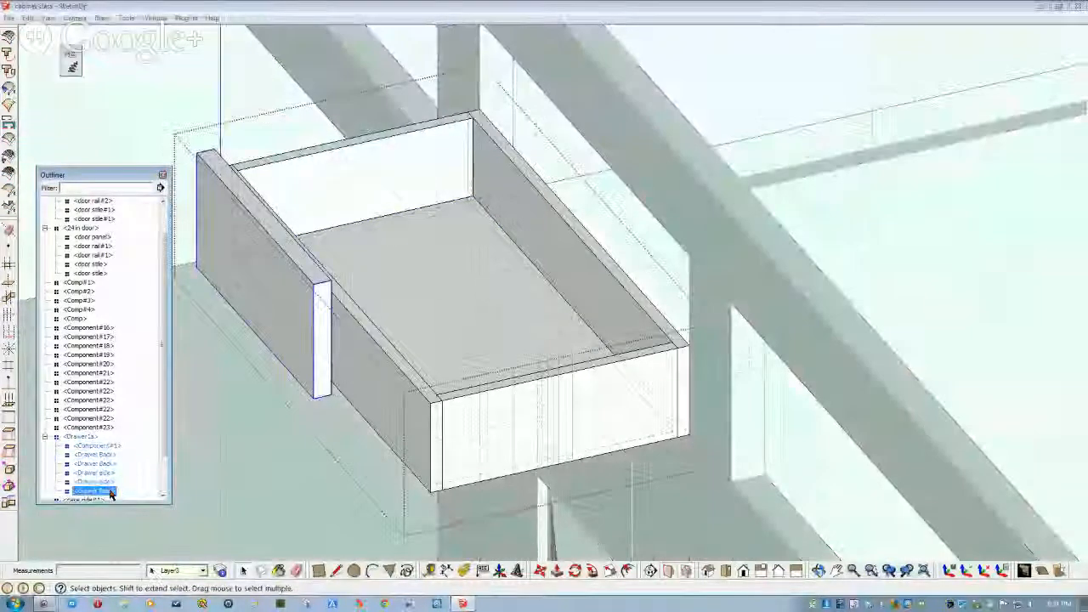
left_click(321, 347)
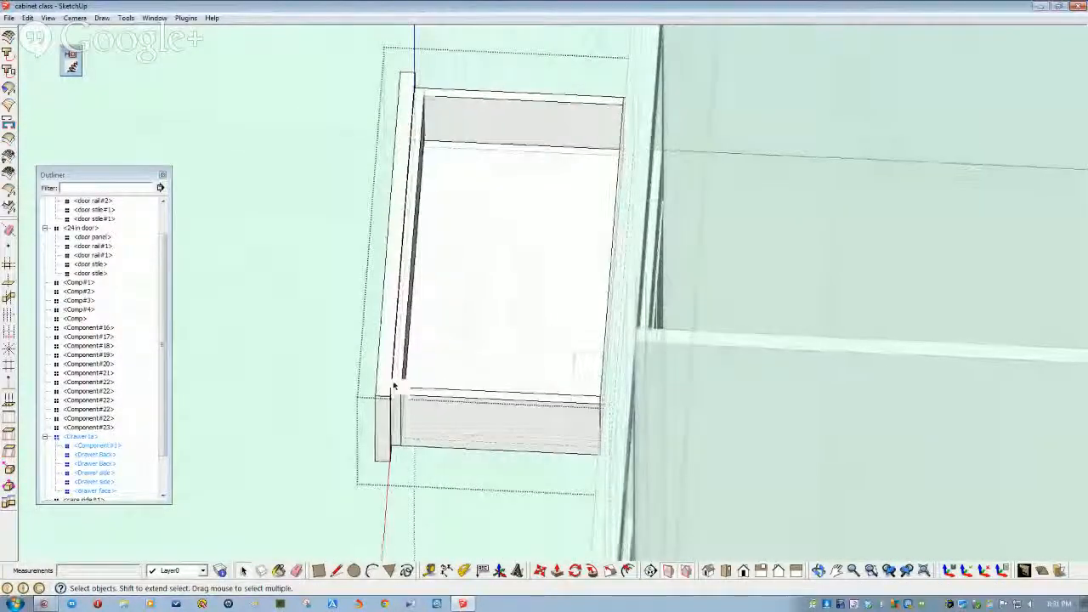
- Move the drawer into the cabinet opening
left_click(393, 392)
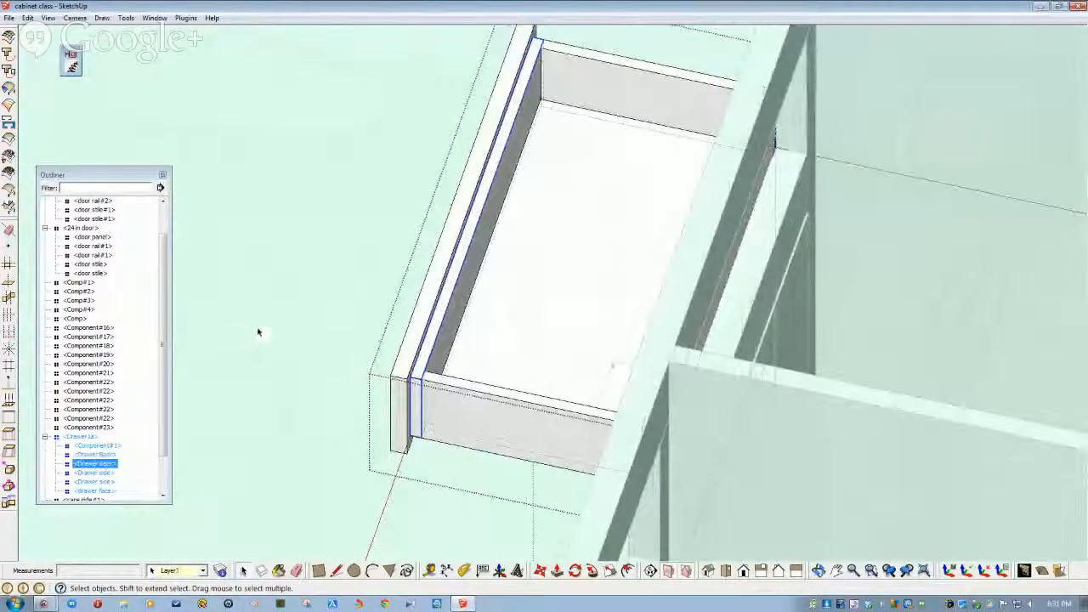
left_click(259, 332)
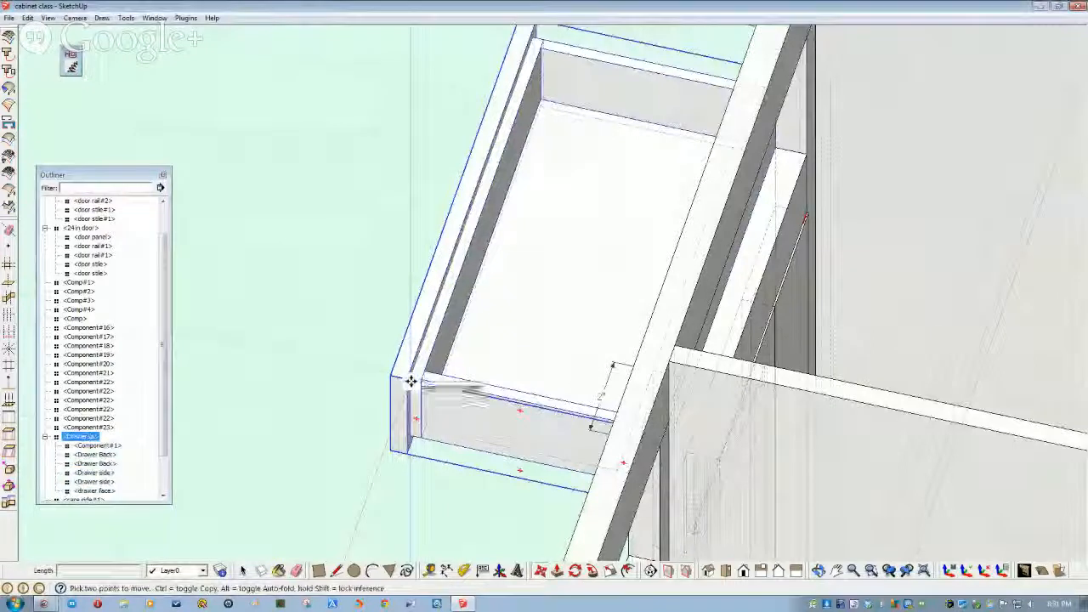
middle_click_drag(435, 395, 600, 401)
scroll(601, 400, "up", 4)
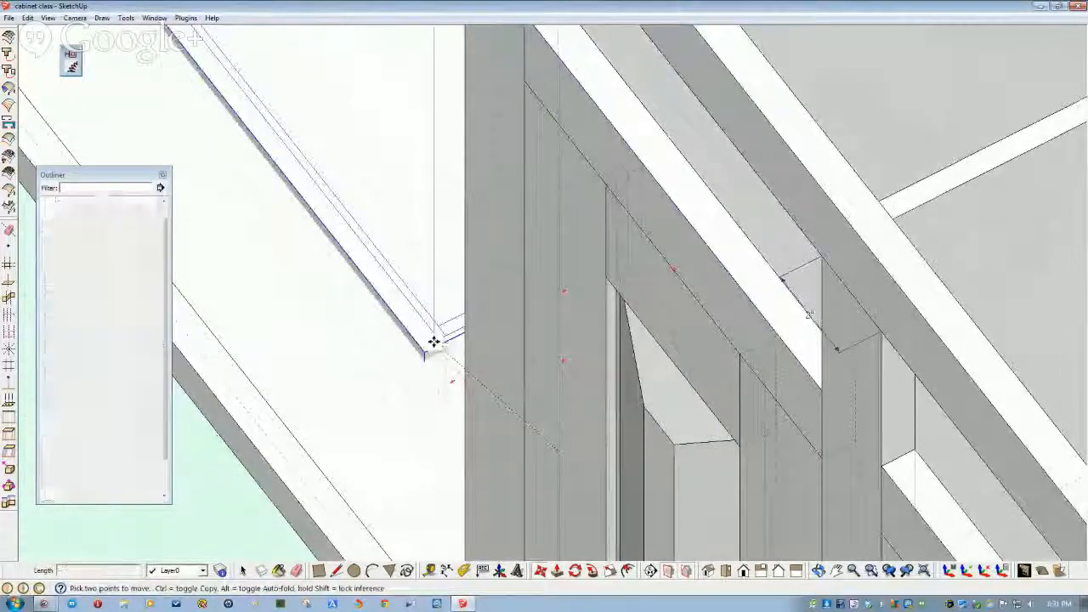
middle_click_drag(585, 413, 558, 372)
scroll(561, 369, "up", 2)
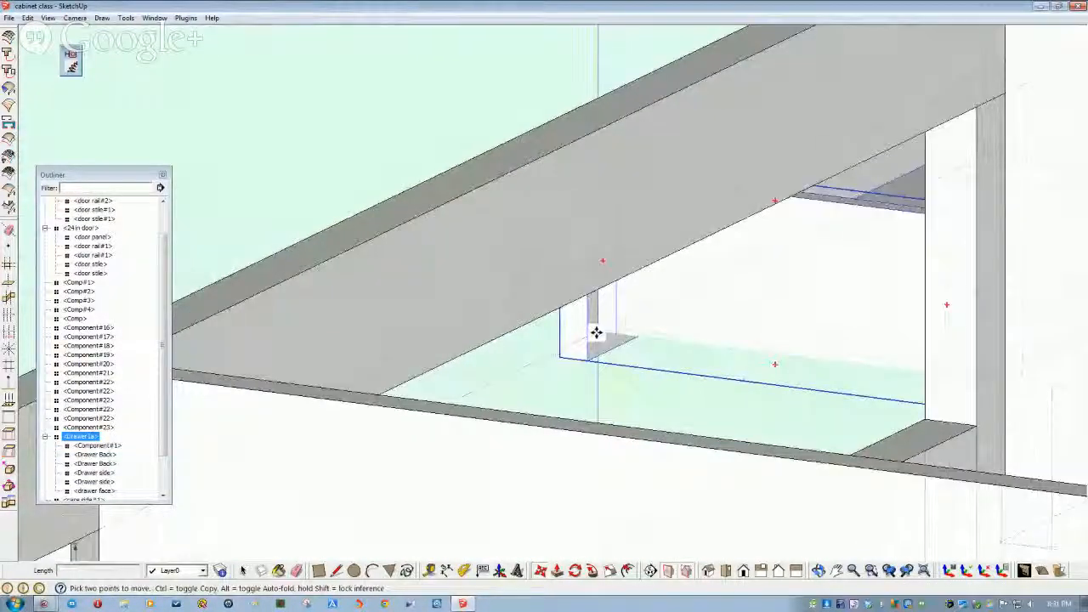
middle_click_drag(616, 336, 630, 426)
left_click(552, 339)
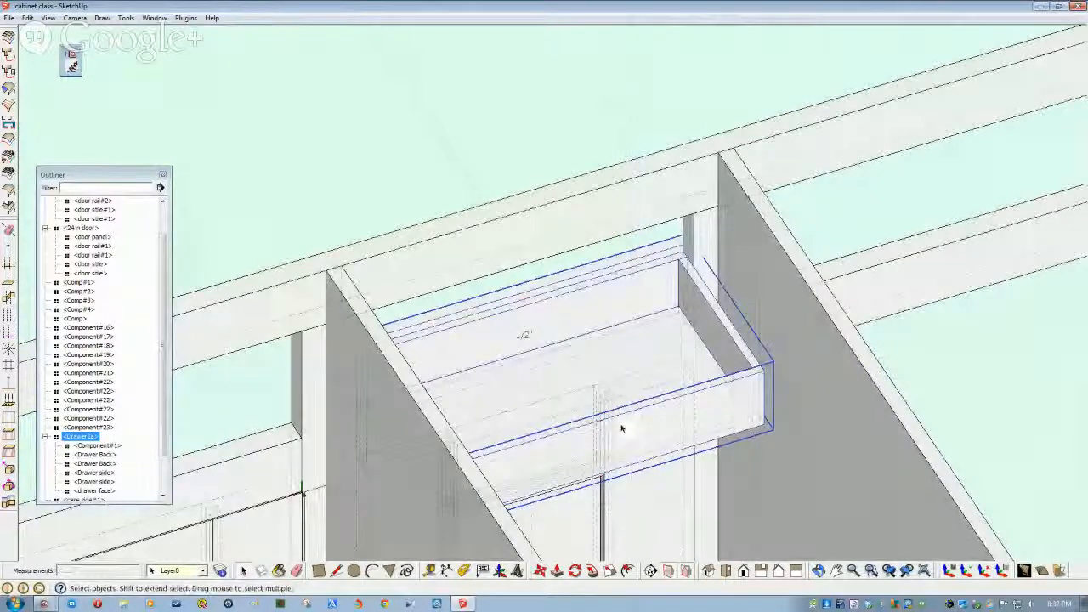
- Add a dimension across the inside of the drawer between its corners, then select the drawer
middle_click_drag(757, 332, 716, 437)
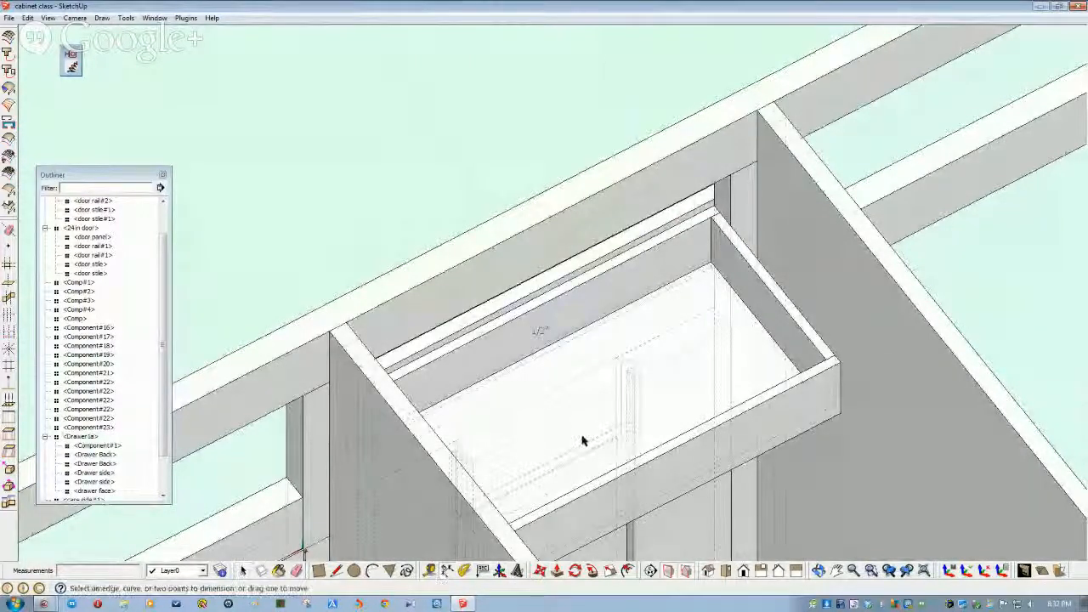
left_click(826, 362)
left_click(787, 373)
mouse_move(820, 428)
middle_mouse_down()
mouse_move(828, 508)
mouse_move(752, 418)
mouse_move(671, 379)
mouse_move(715, 354)
mouse_move(693, 351)
mouse_move(689, 334)
middle_mouse_up()
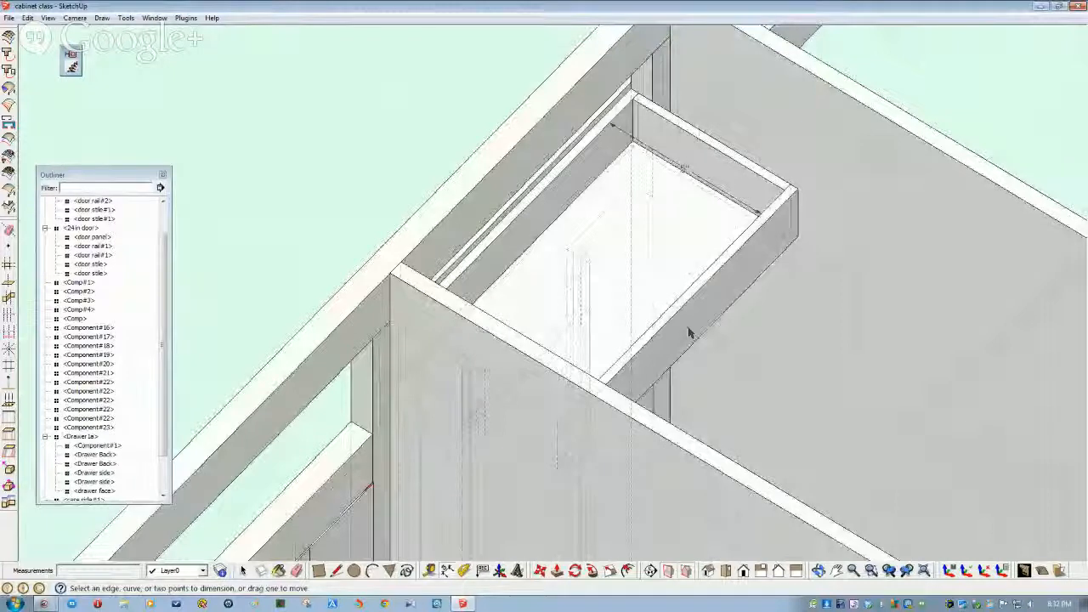
key("space")
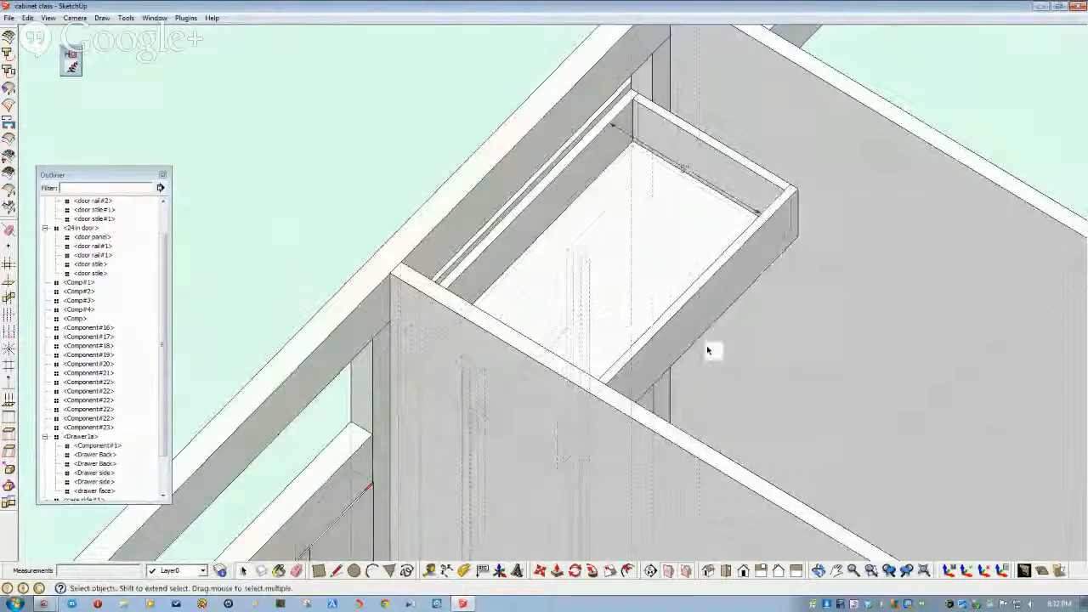
left_click(694, 341)
mouse_move(692, 340)
middle_mouse_down()
mouse_move(692, 372)
mouse_move(652, 369)
mouse_move(627, 451)
mouse_move(628, 537)
mouse_move(665, 524)
mouse_move(698, 484)
mouse_move(692, 451)
mouse_move(612, 483)
mouse_move(608, 518)
middle_mouse_up()
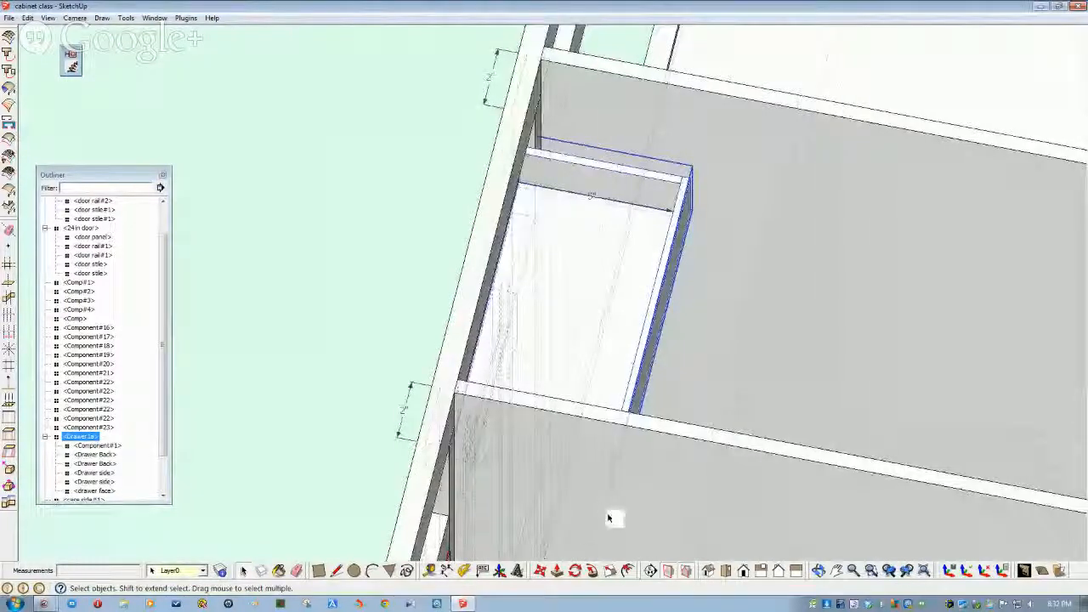
- Cancel an accidental drawer move and open the drawer group for editing
left_click(541, 572)
left_click(674, 434)
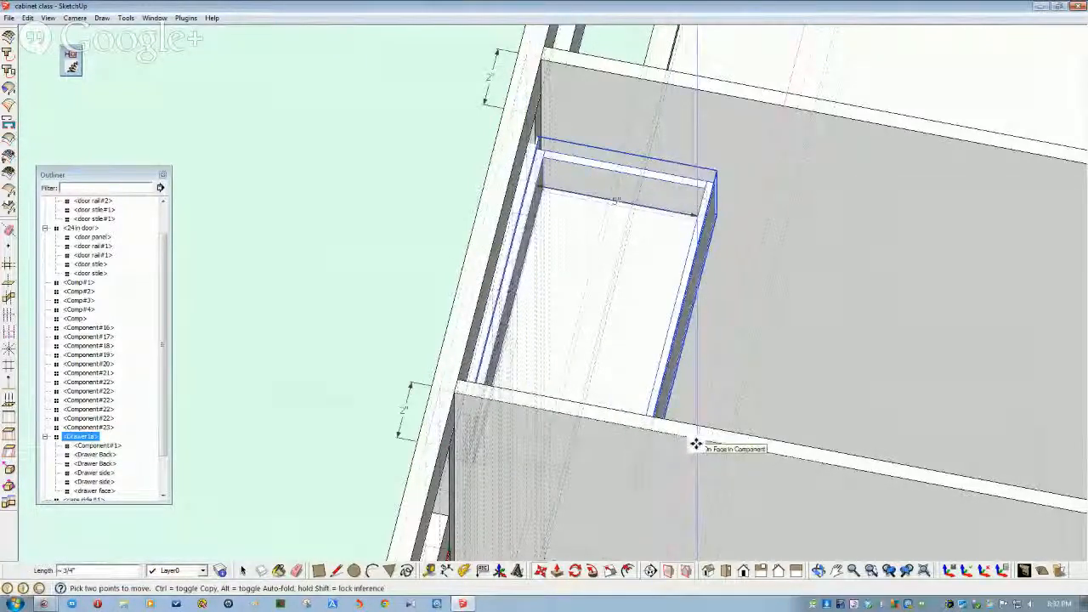
key("Escape")
key("space")
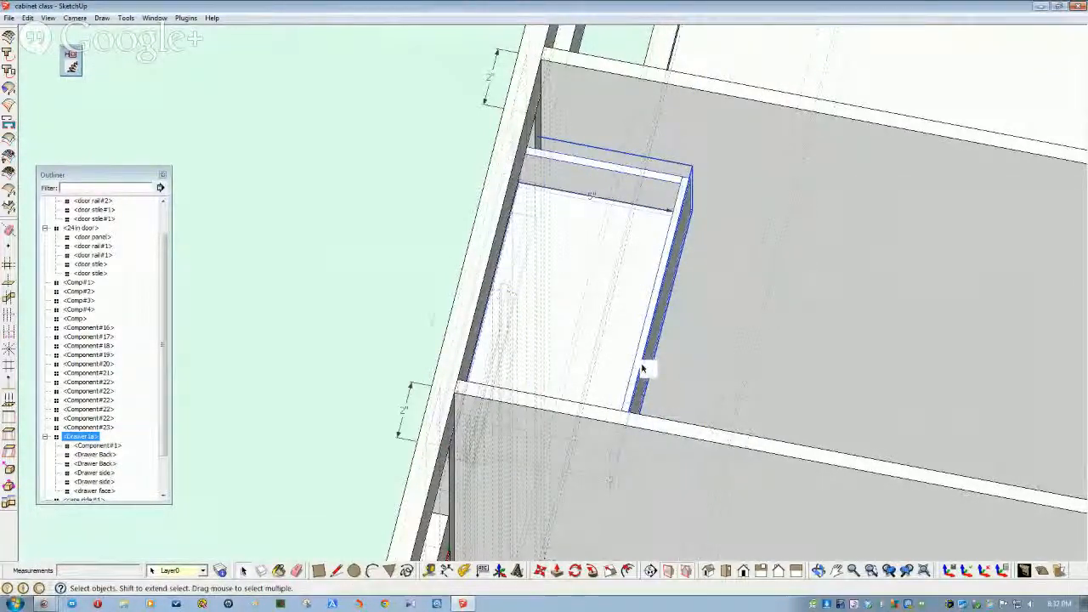
double_click(643, 369)
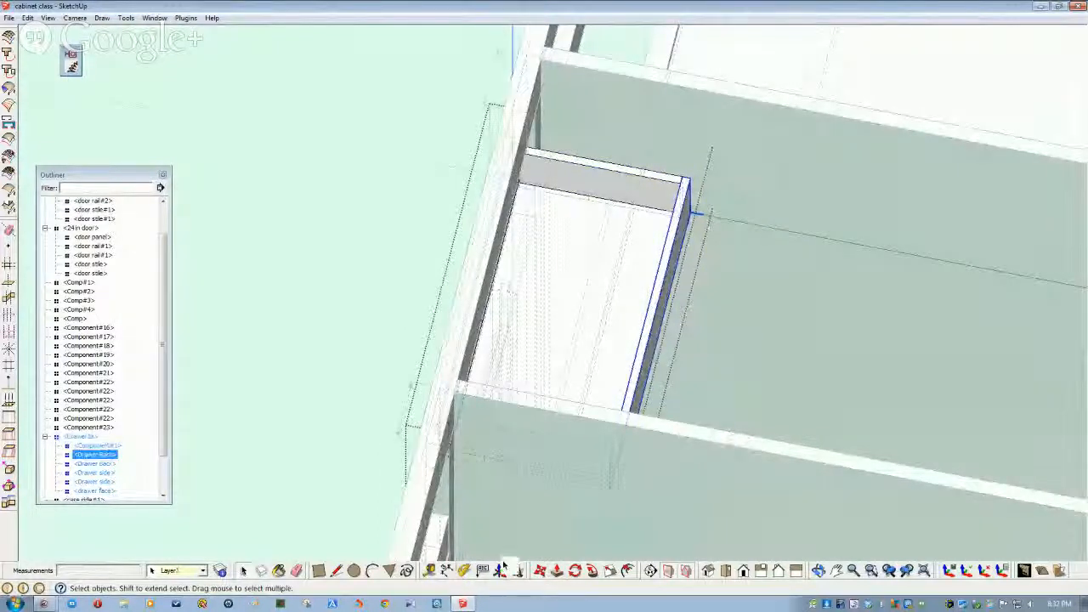
- Move the drawer back 13 inches and orbit to a near-frontal view
left_click(540, 572)
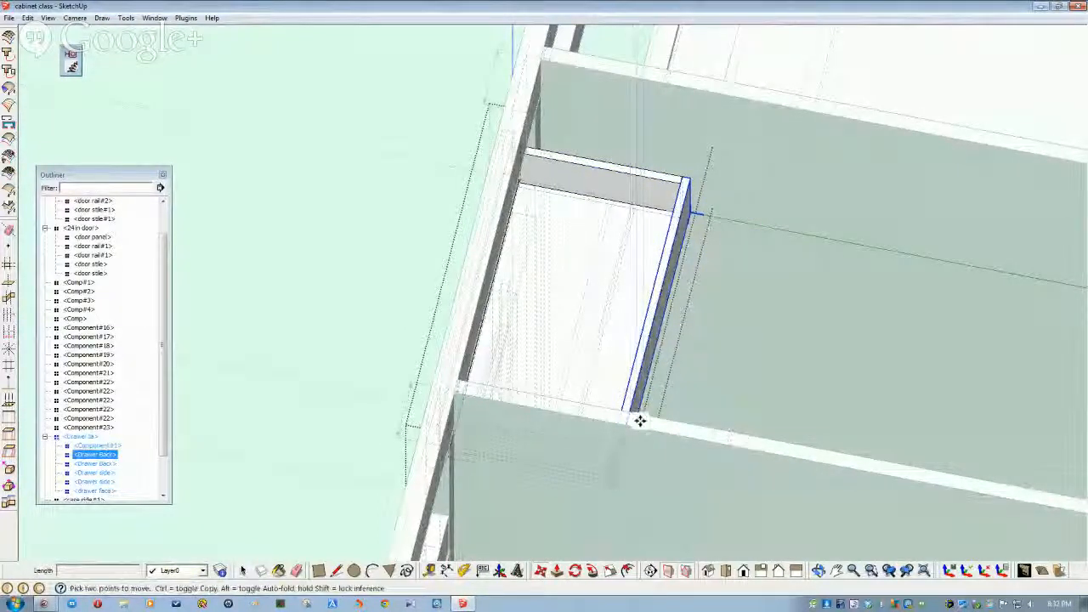
left_click(643, 430)
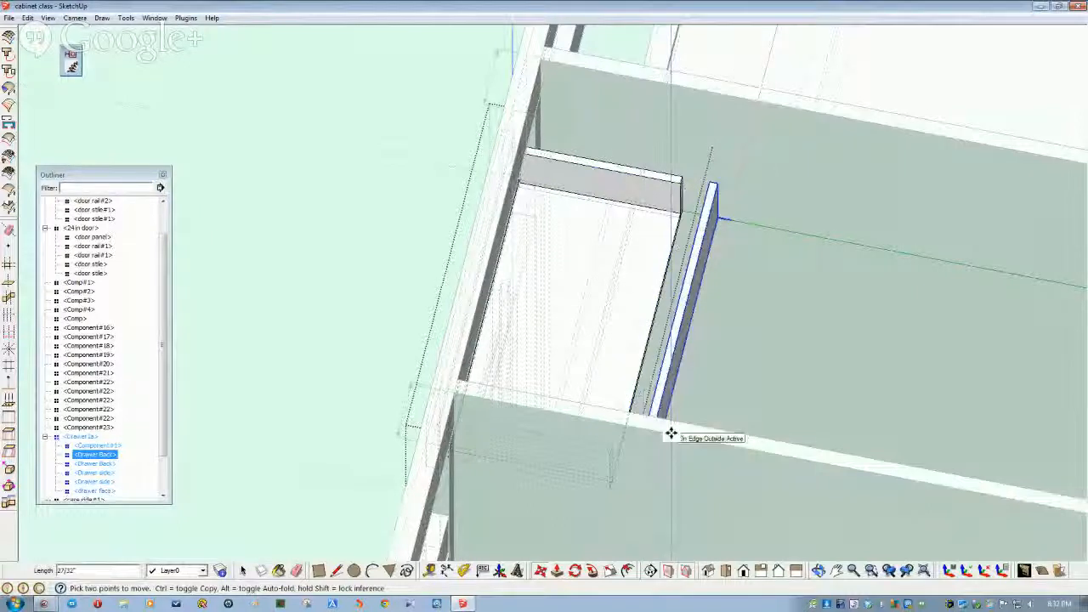
type("13")
key("Return")
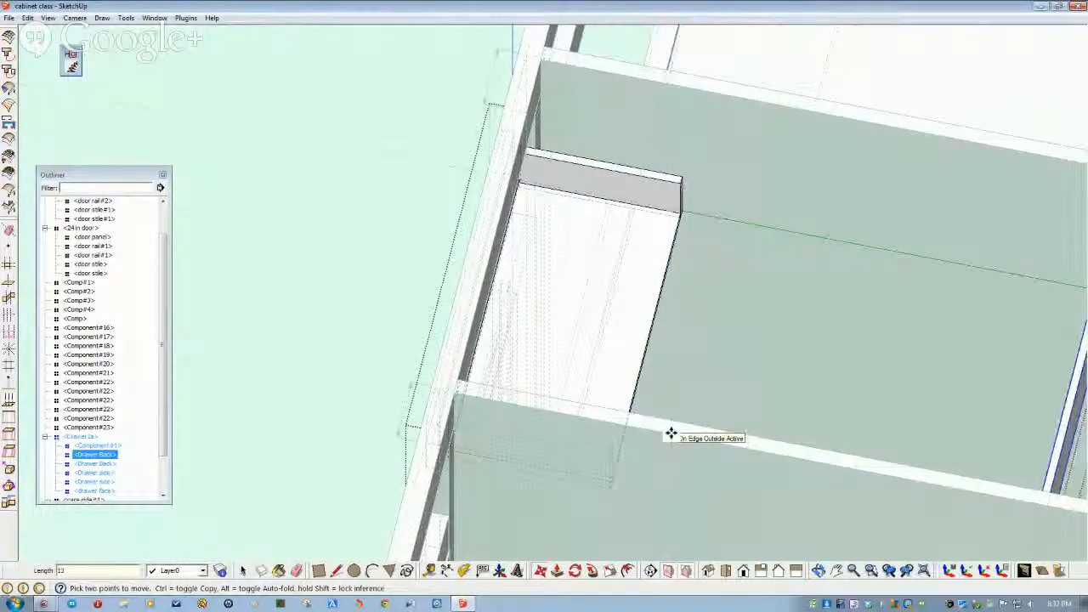
scroll(672, 434, "down", 3)
middle_click_drag(672, 433, 581, 395)
middle_click_drag(562, 394, 526, 350)
key("space")
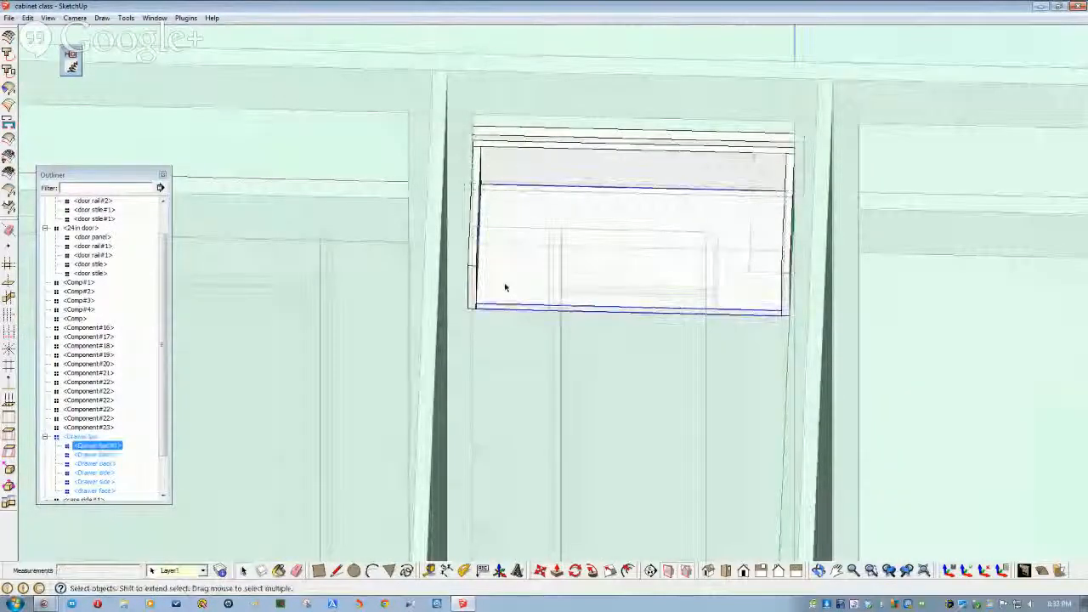
- Push/pull the drawer panel's bottom face down 18 inches
double_click(505, 288)
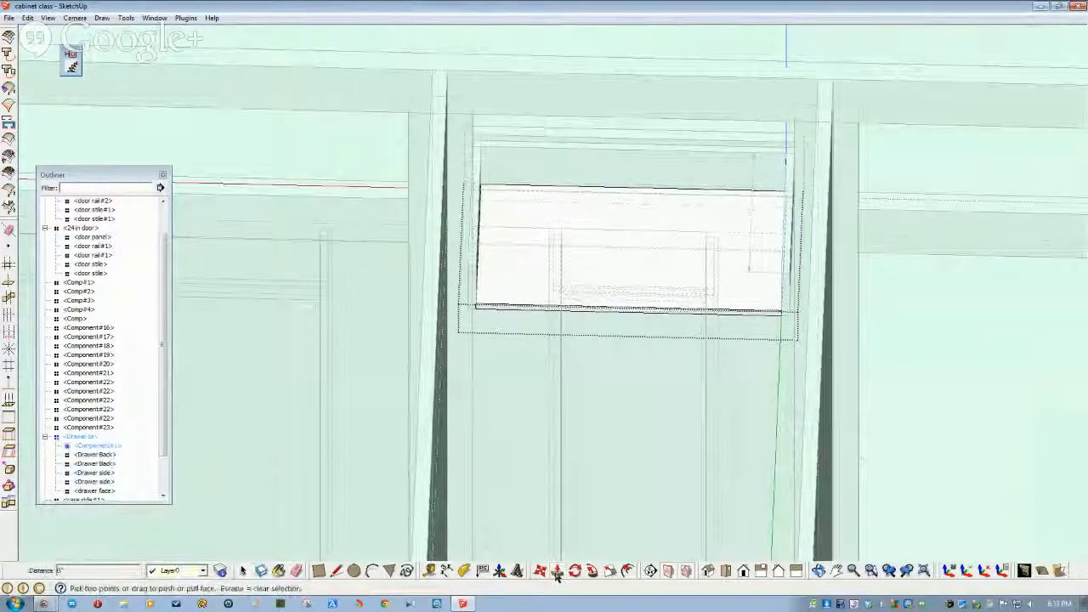
left_click_drag(508, 310, 507, 335)
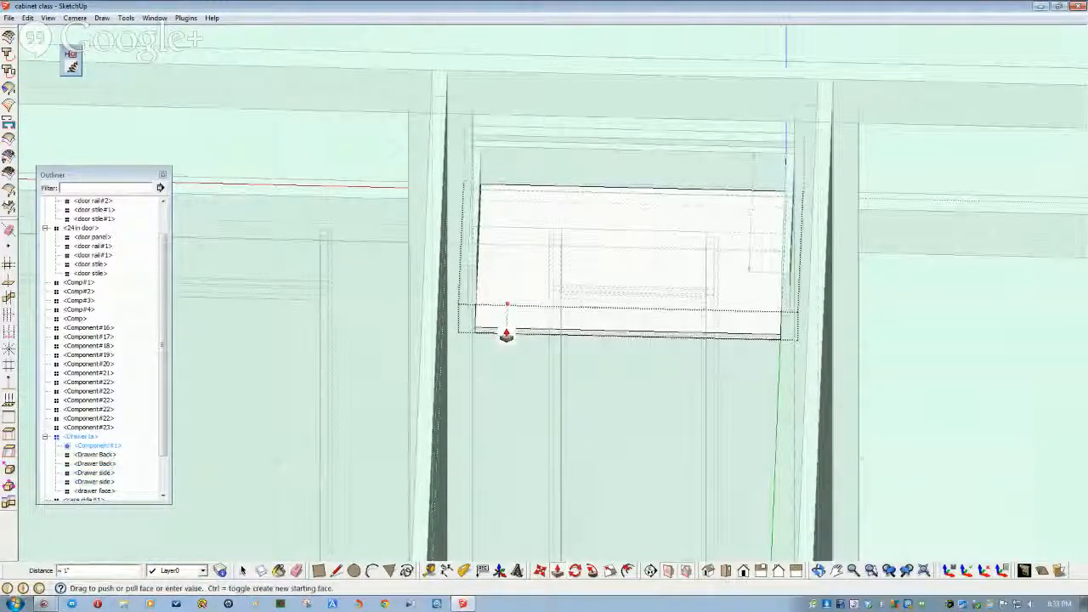
type("18")
key("Return")
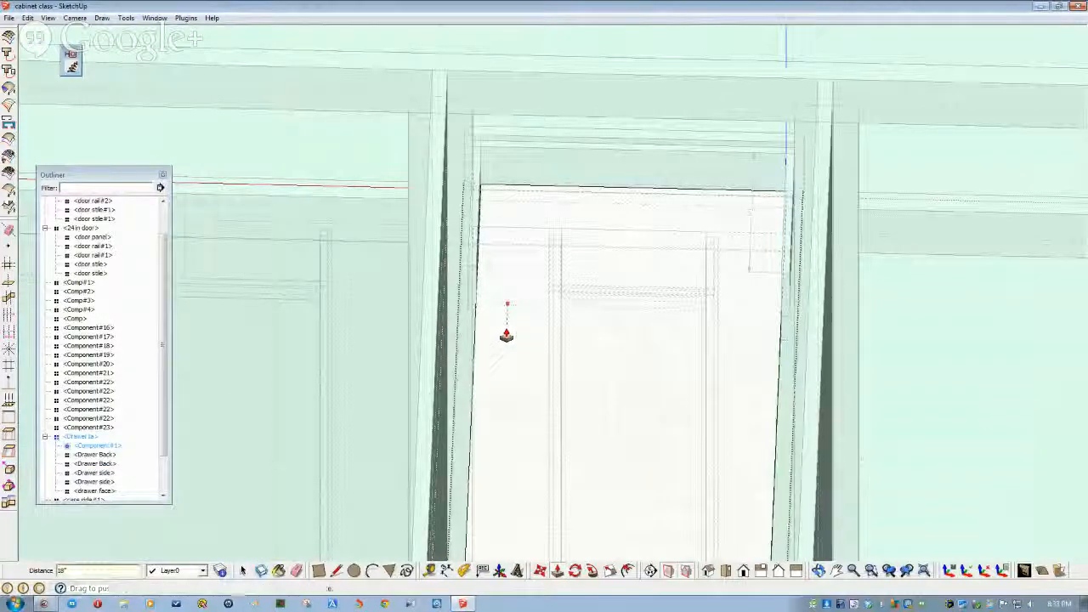
left_click(491, 282)
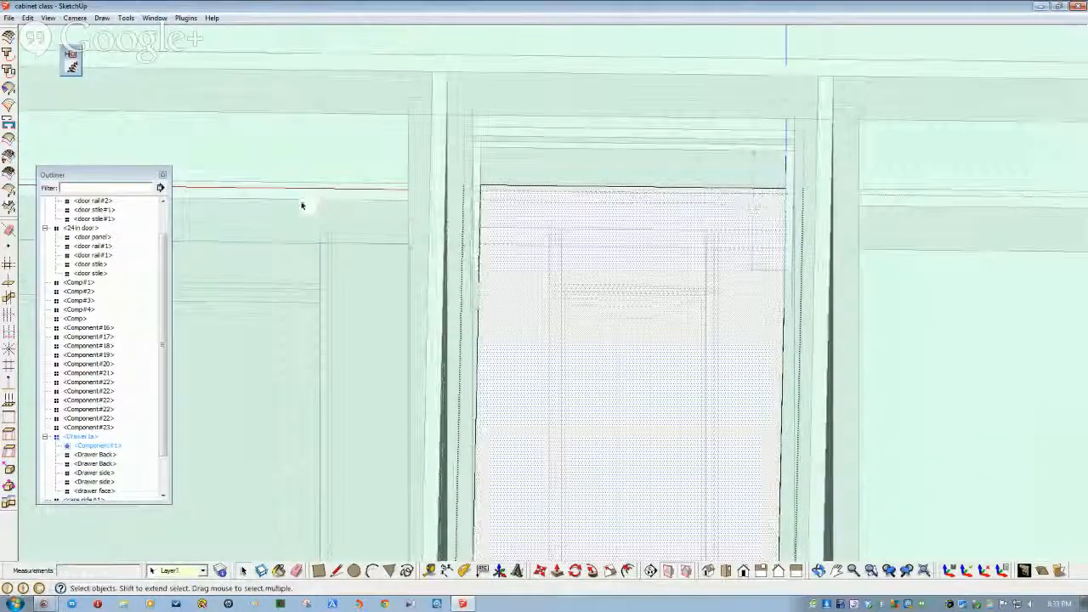
left_click(250, 164)
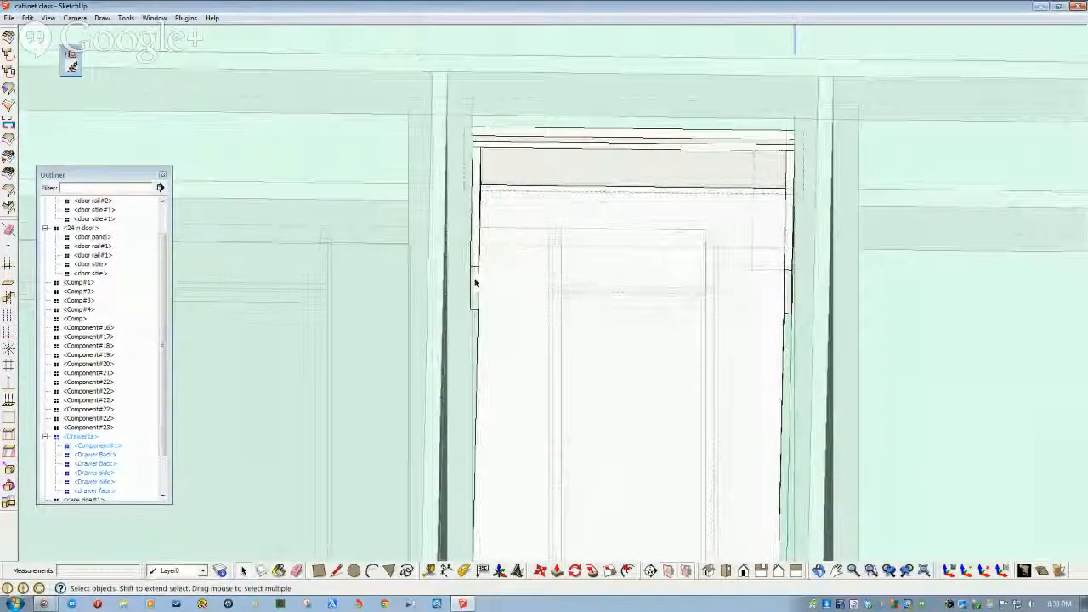
- Open the Drawer1a group and orbit around the drawer's front corner and grooved board
double_click(476, 283)
left_click(475, 283)
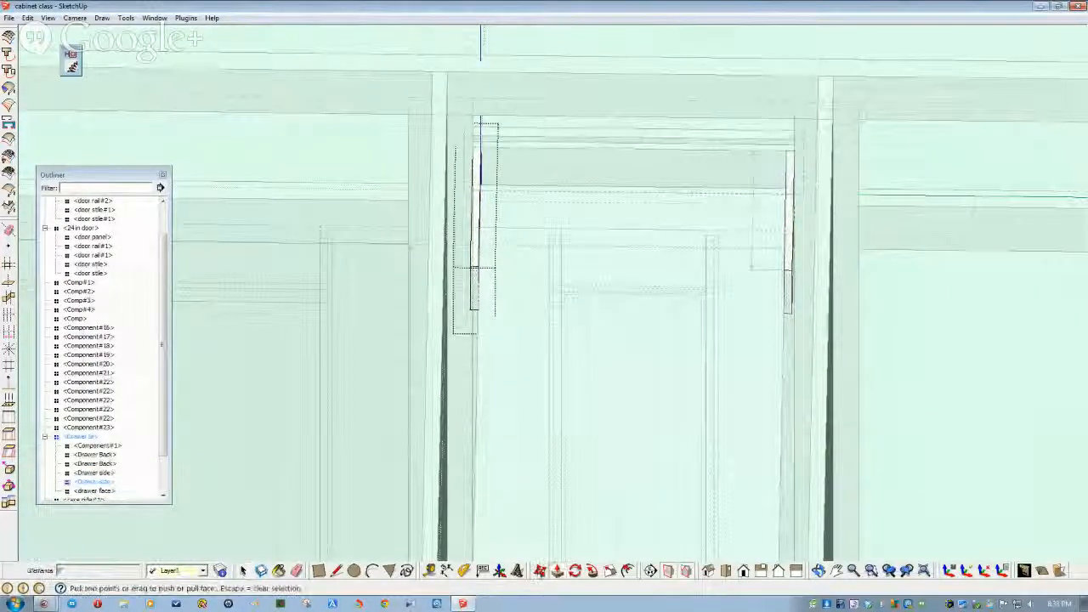
scroll(475, 297, "up", 5)
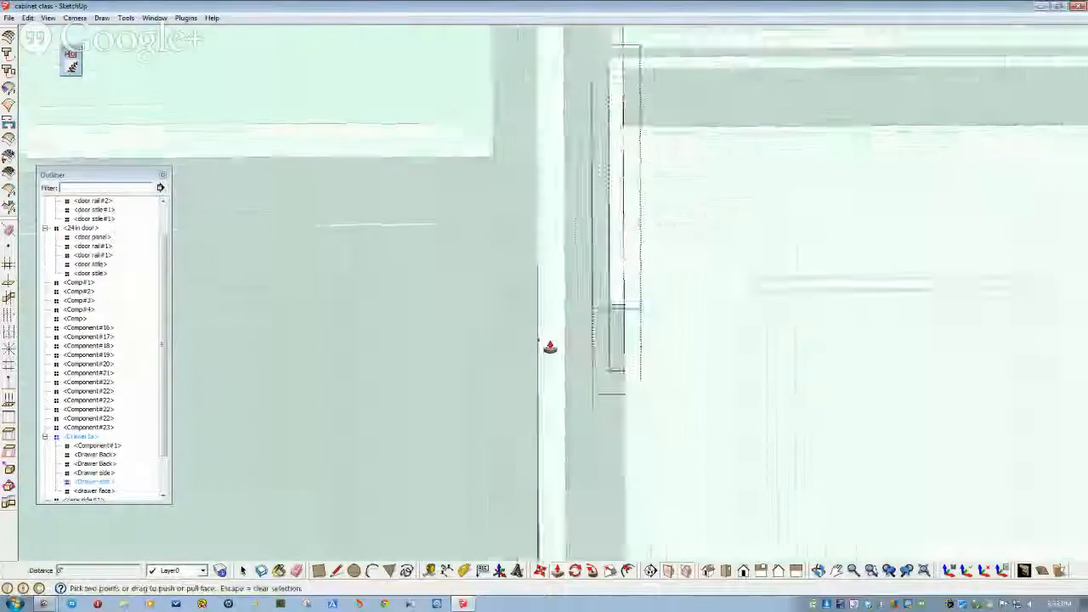
scroll(646, 411, "down", 5)
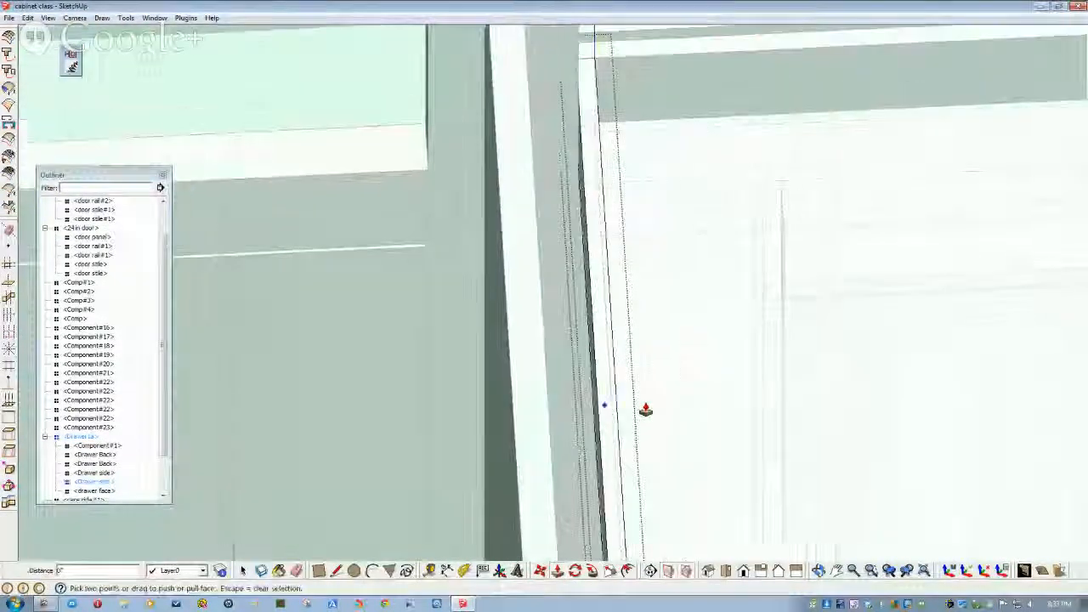
mouse_move(646, 410)
middle_mouse_down()
mouse_move(690, 418)
mouse_move(753, 393)
mouse_move(747, 406)
middle_mouse_up()
scroll(748, 405, "up", 4)
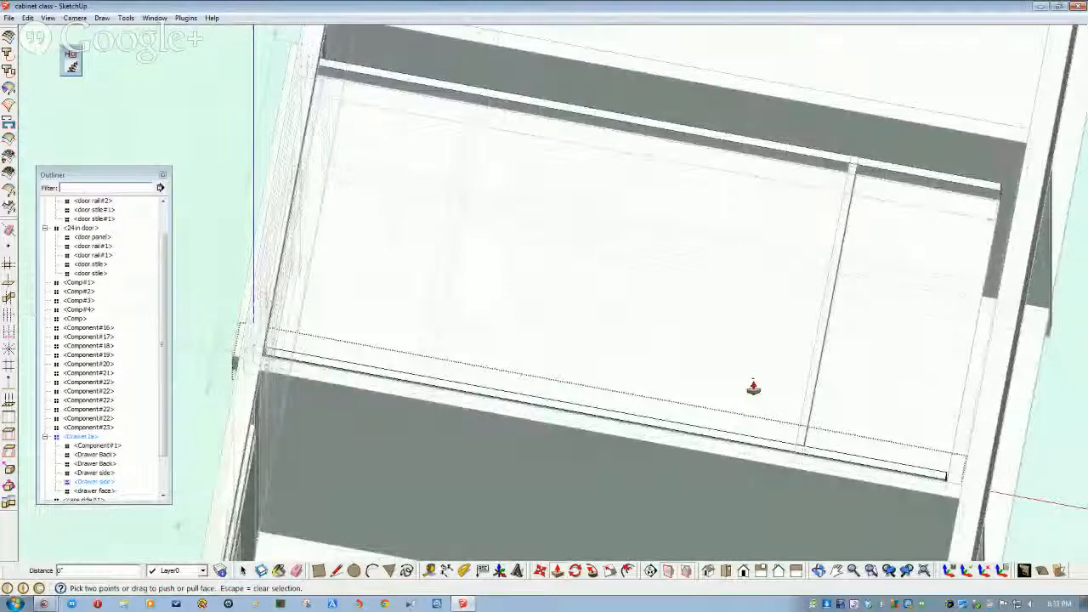
mouse_move(775, 407)
middle_mouse_down()
mouse_move(774, 416)
mouse_move(767, 341)
mouse_move(693, 243)
mouse_move(675, 285)
middle_mouse_up()
mouse_move(459, 223)
middle_mouse_down()
mouse_move(462, 245)
mouse_move(450, 246)
mouse_move(437, 236)
mouse_move(450, 178)
mouse_move(420, 211)
mouse_move(440, 213)
mouse_move(445, 199)
mouse_move(527, 226)
mouse_move(549, 207)
mouse_move(477, 278)
mouse_move(493, 301)
mouse_move(590, 250)
mouse_move(627, 262)
mouse_move(760, 268)
middle_mouse_up()
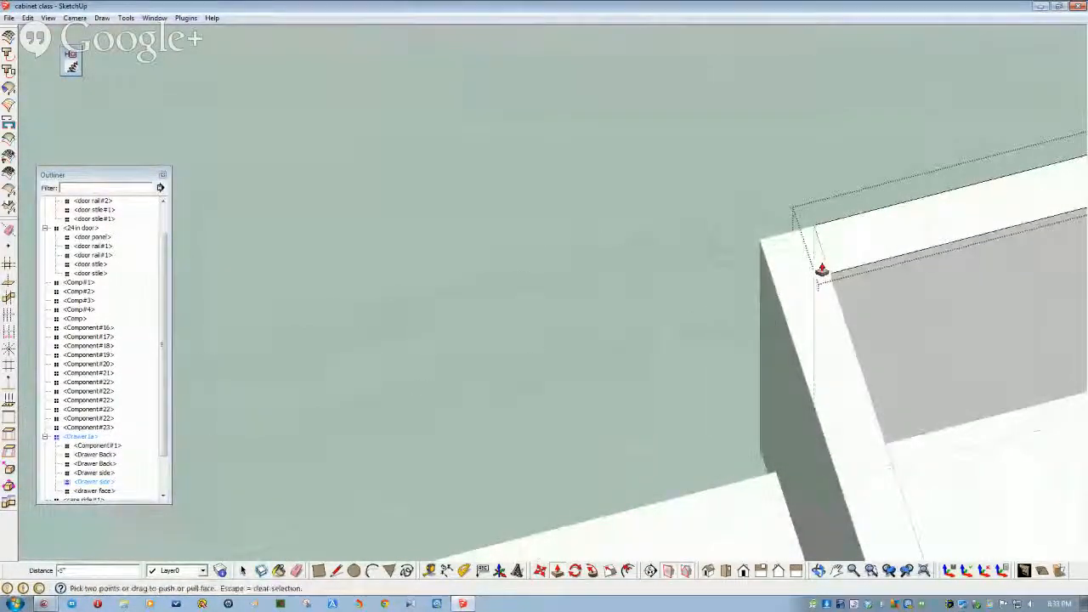
scroll(559, 272, "up", 8)
mouse_move(562, 266)
middle_mouse_down()
mouse_move(580, 287)
mouse_move(803, 308)
mouse_move(850, 332)
mouse_move(539, 312)
mouse_move(498, 297)
mouse_move(371, 318)
middle_mouse_up()
- Exit the drawer edit and hide the long beam across the cabinet front
key("space")
left_click(355, 323)
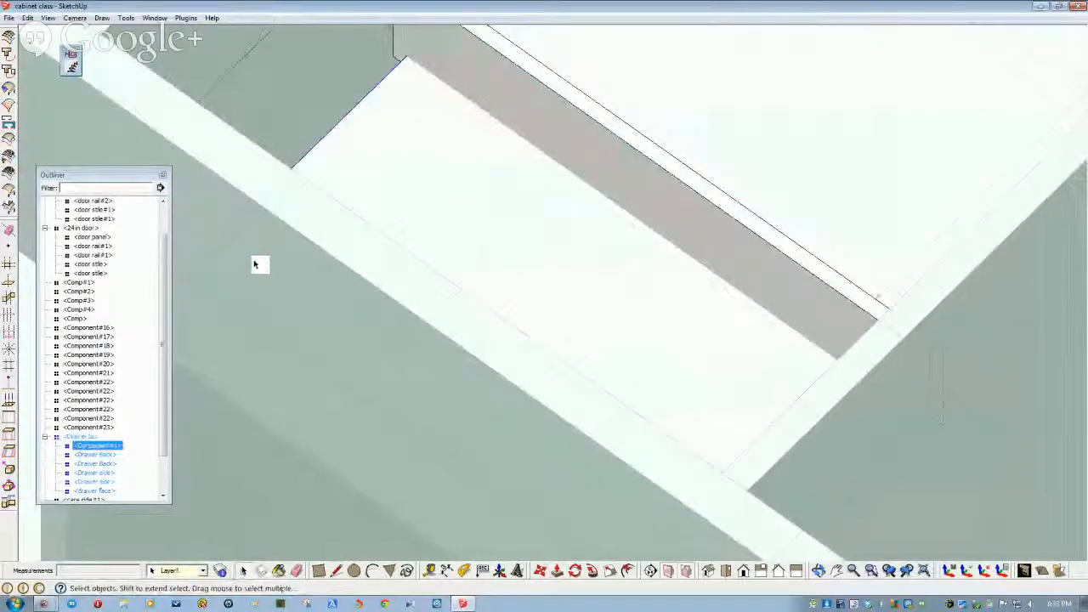
mouse_move(160, 266)
left_mouse_down()
mouse_move(158, 229)
mouse_move(154, 250)
left_mouse_up()
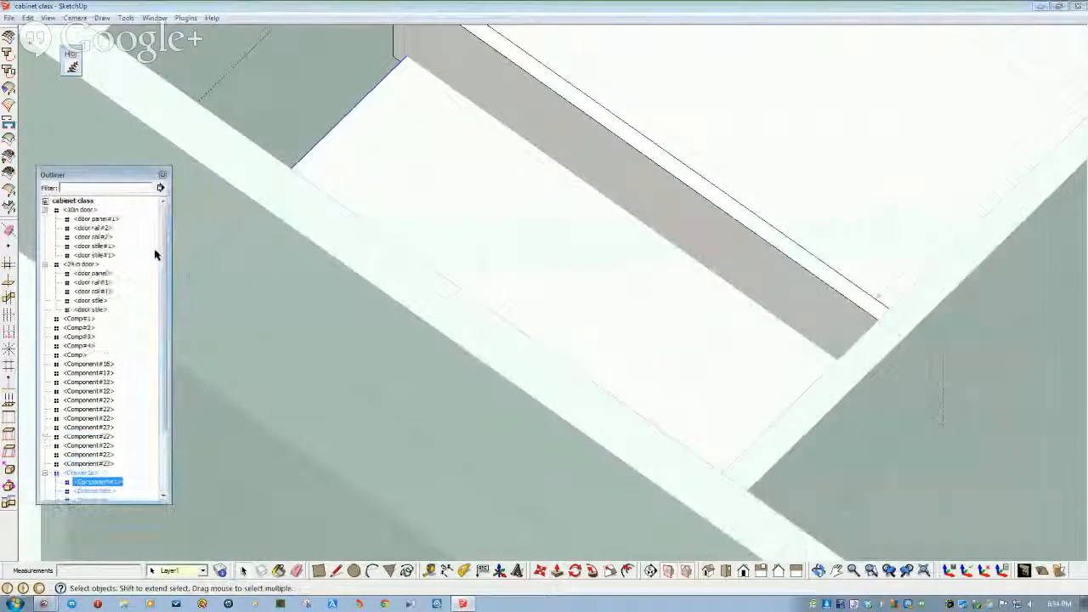
middle_click_drag(222, 337, 284, 294)
scroll(284, 295, "down", 3)
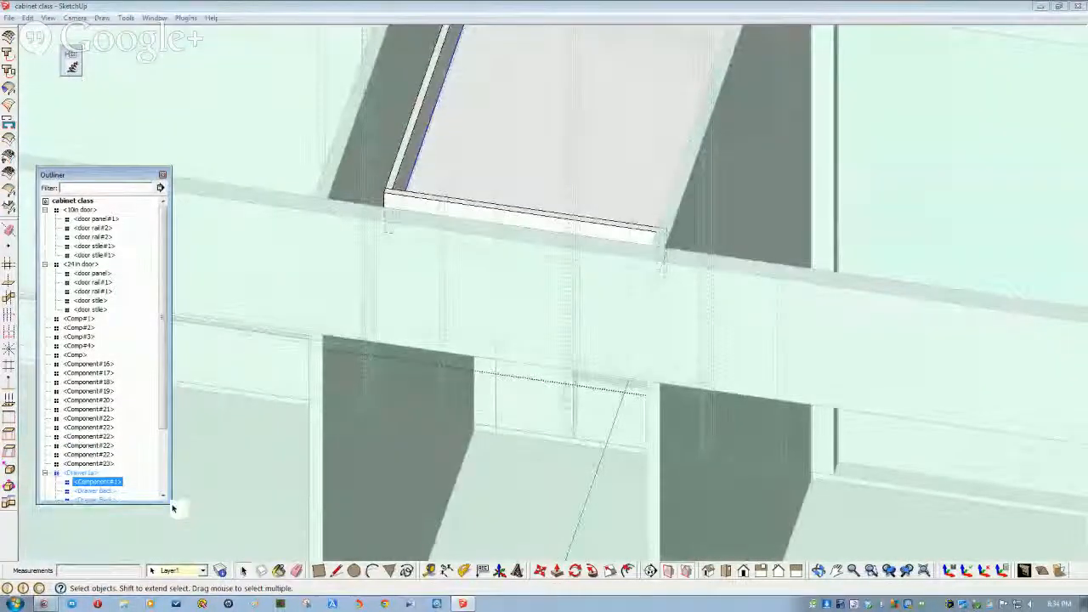
left_click(218, 534)
left_click(226, 249)
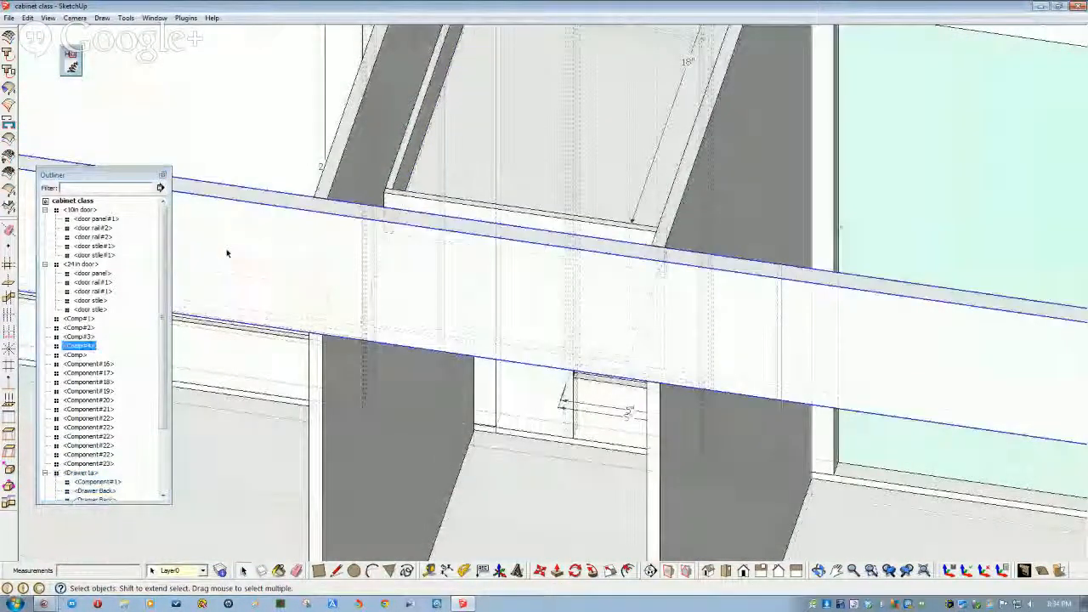
right_click(228, 251)
left_click(255, 284)
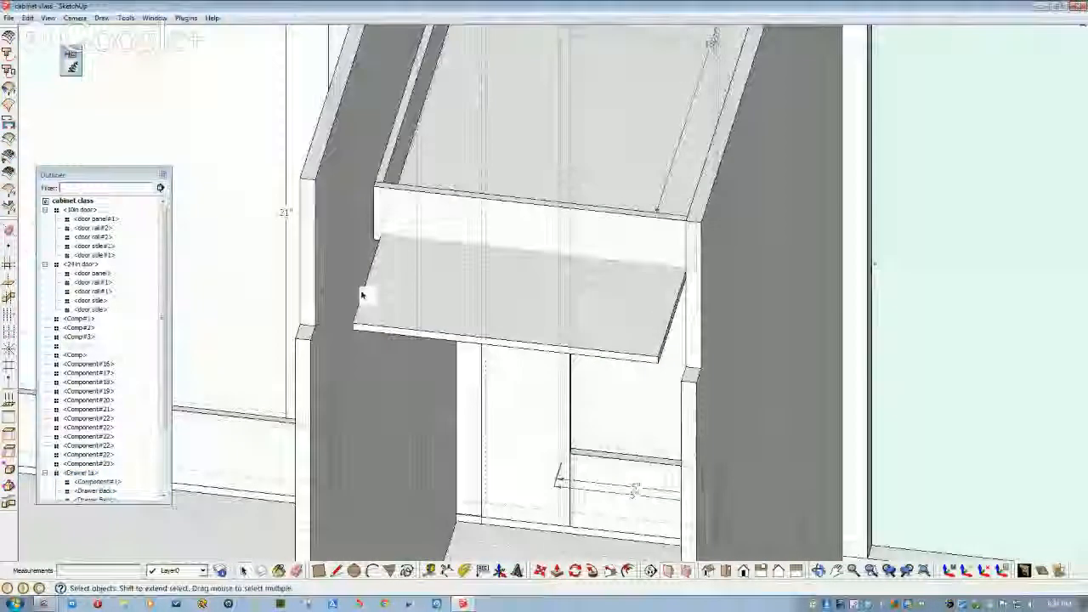
- Push the protruding drawer bottom back flush behind the drawer front
scroll(366, 295, "up", 5)
left_click(407, 331)
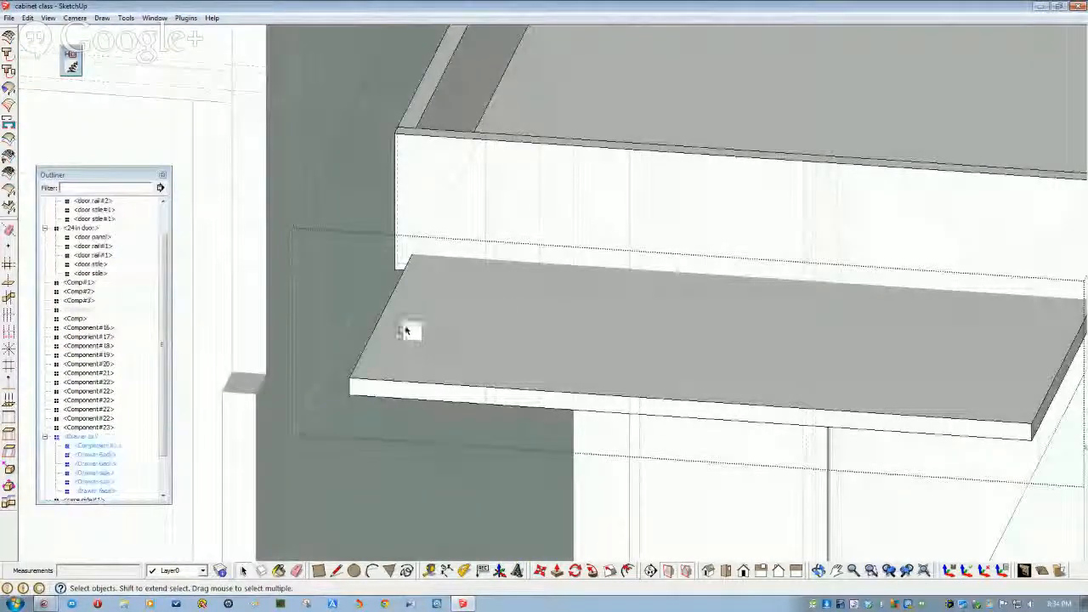
double_click(427, 391)
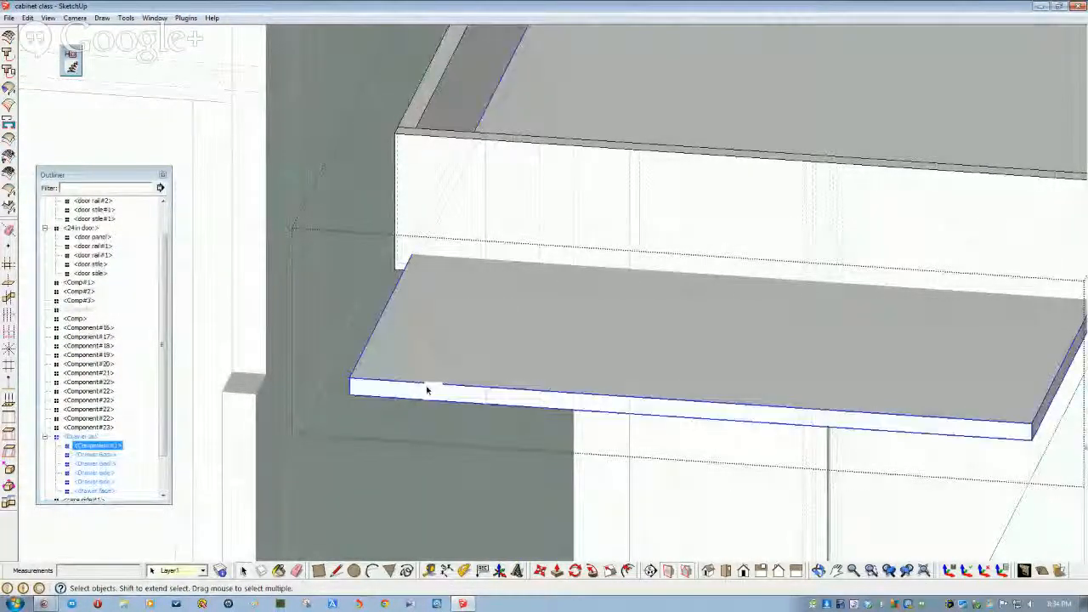
double_click(426, 390)
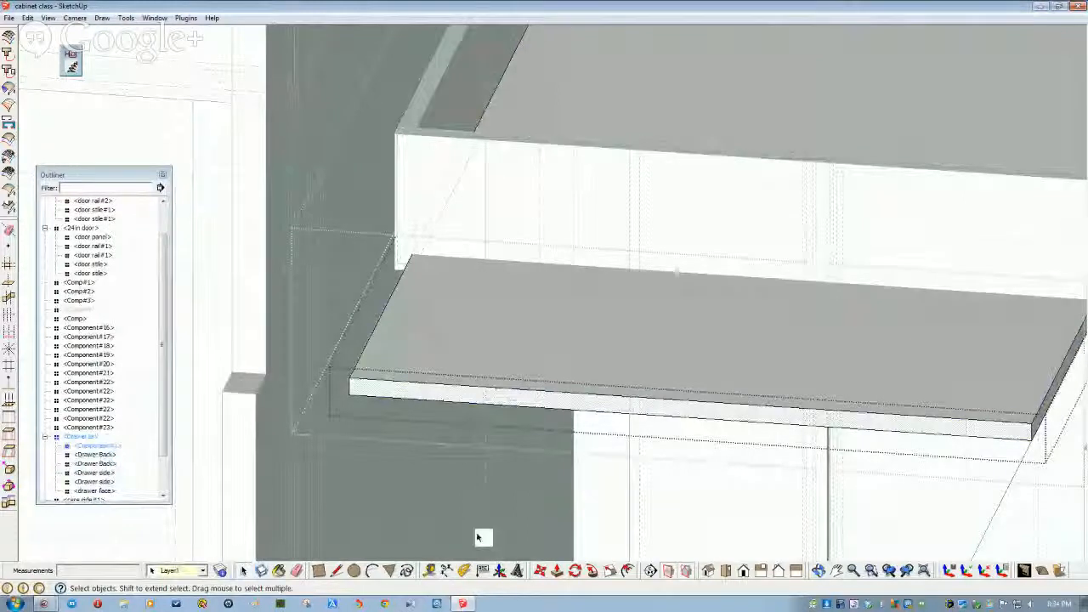
double_click(430, 398)
left_click(397, 512)
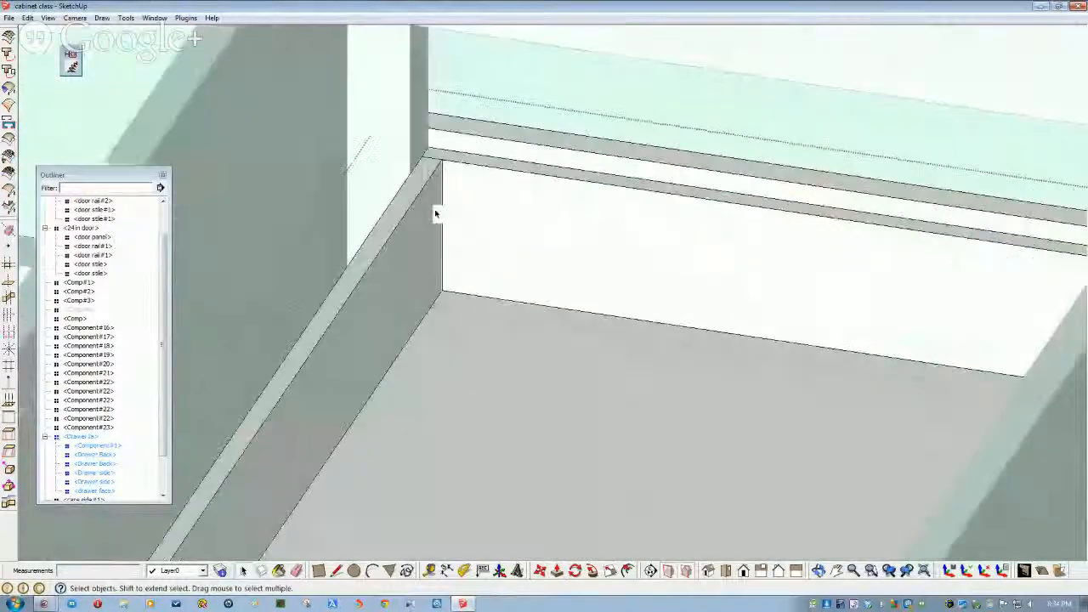
- Open the drawer back for editing and select its thin top strip
double_click(454, 206)
left_click(453, 206)
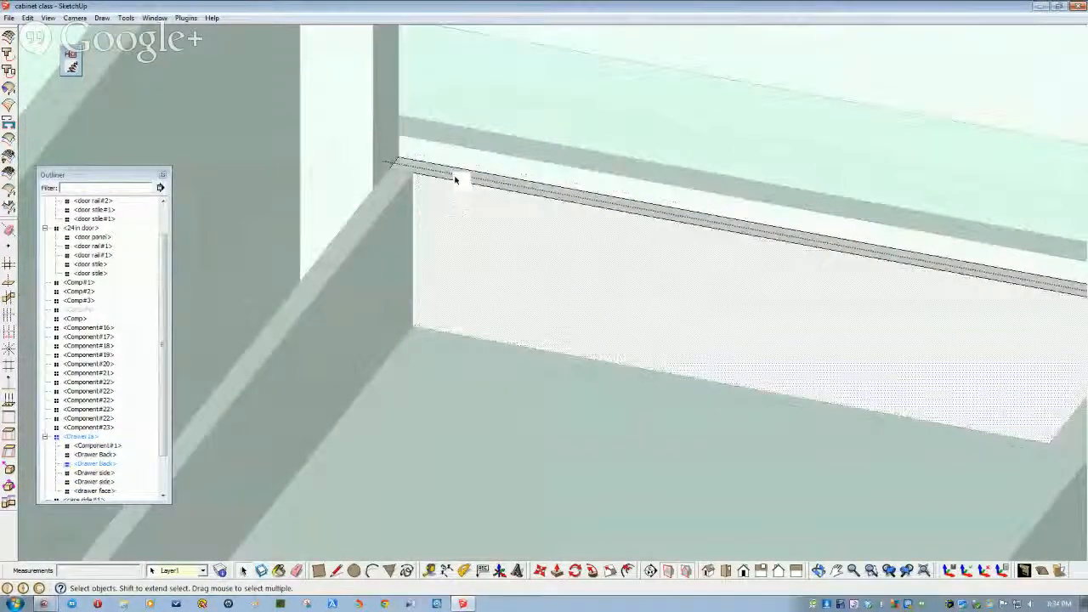
left_click(455, 179)
middle_click_drag(456, 209, 563, 492)
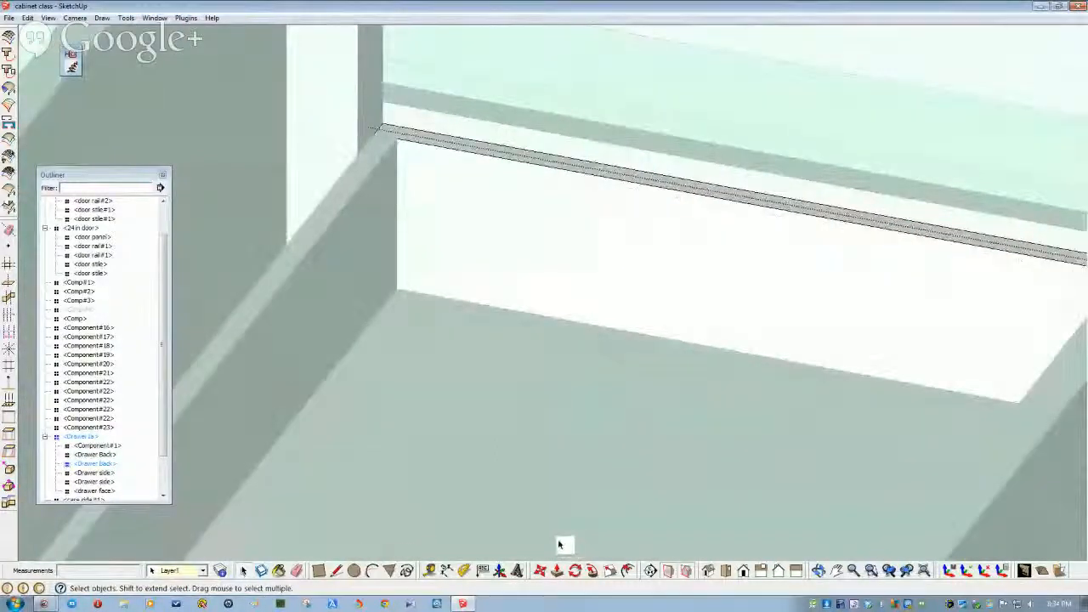
- Pull the drawer back's top strip up 1.75 inches and orbit to check the result
left_click(558, 578)
middle_click_drag(510, 467, 478, 353)
left_click_drag(478, 353, 479, 253)
scroll(480, 253, "down", 3)
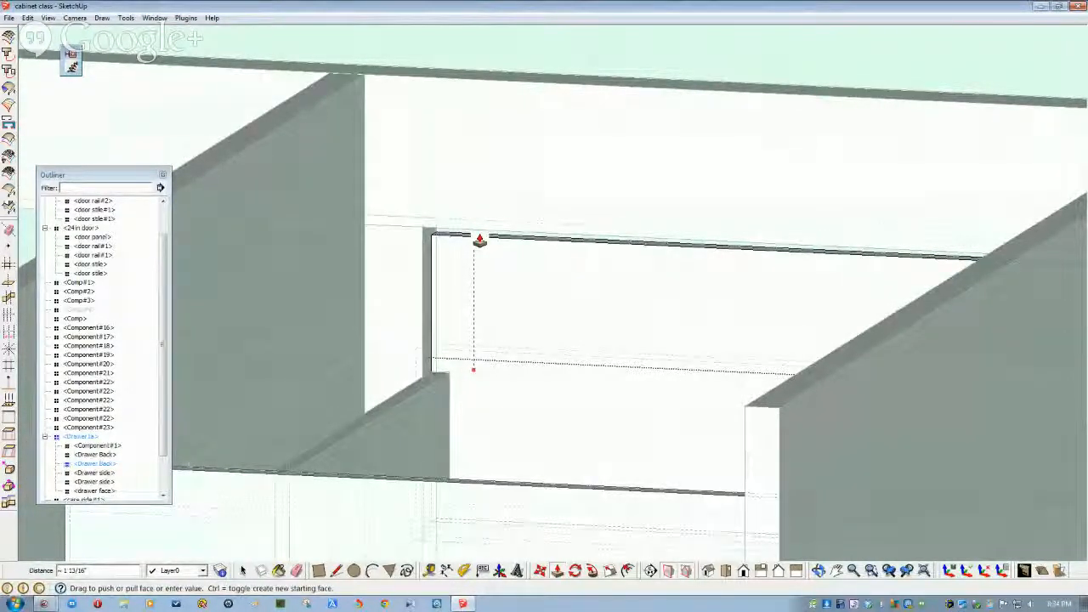
type("1.75")
key("Return")
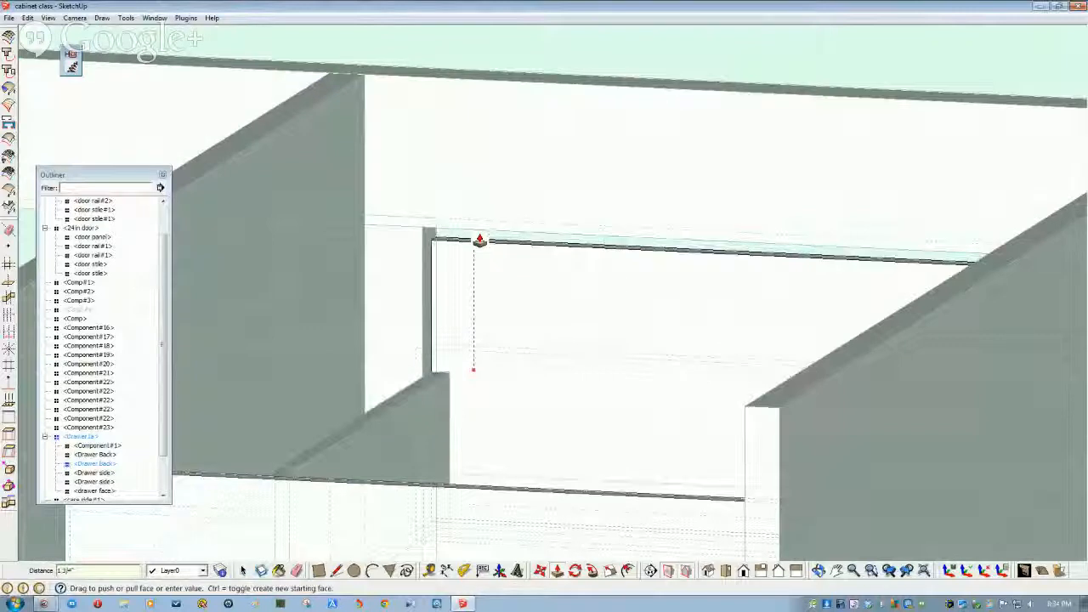
scroll(479, 241, "down", 3)
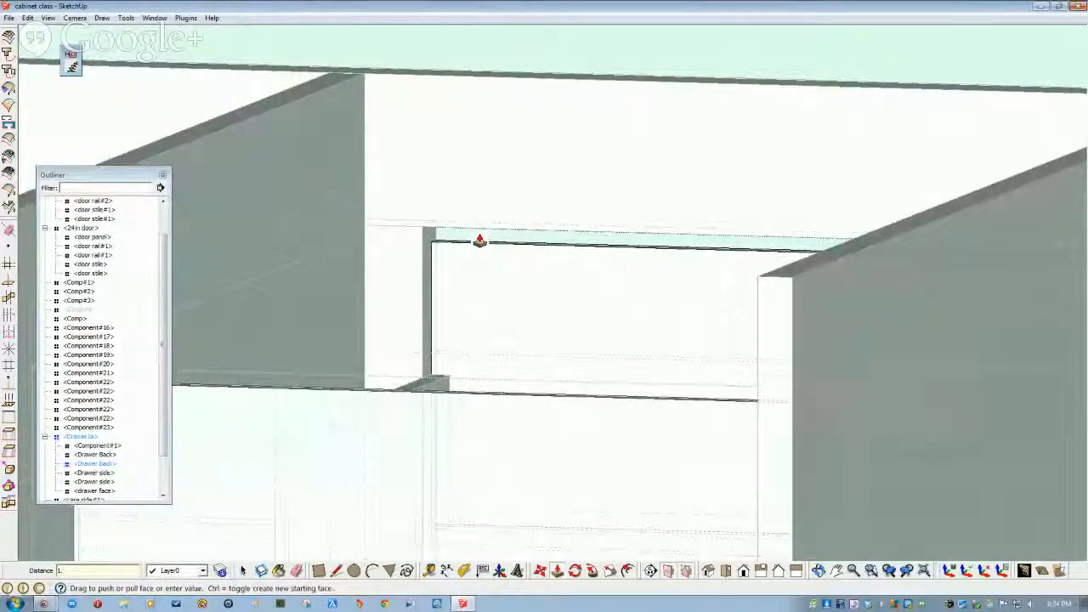
scroll(480, 241, "up", 5)
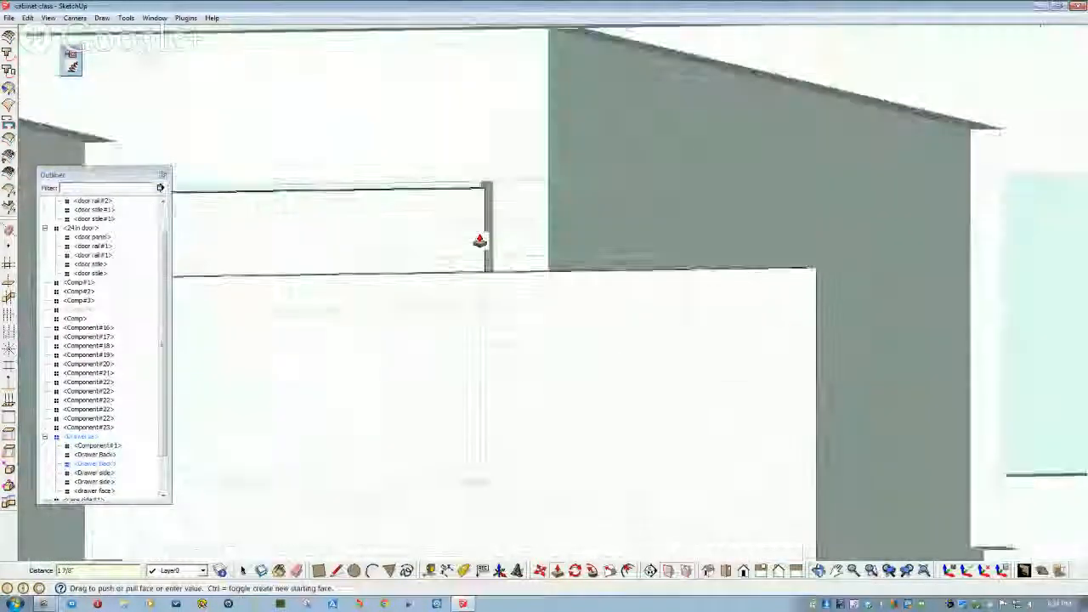
mouse_move(479, 241)
middle_mouse_down()
mouse_move(442, 270)
mouse_move(480, 270)
middle_mouse_up()
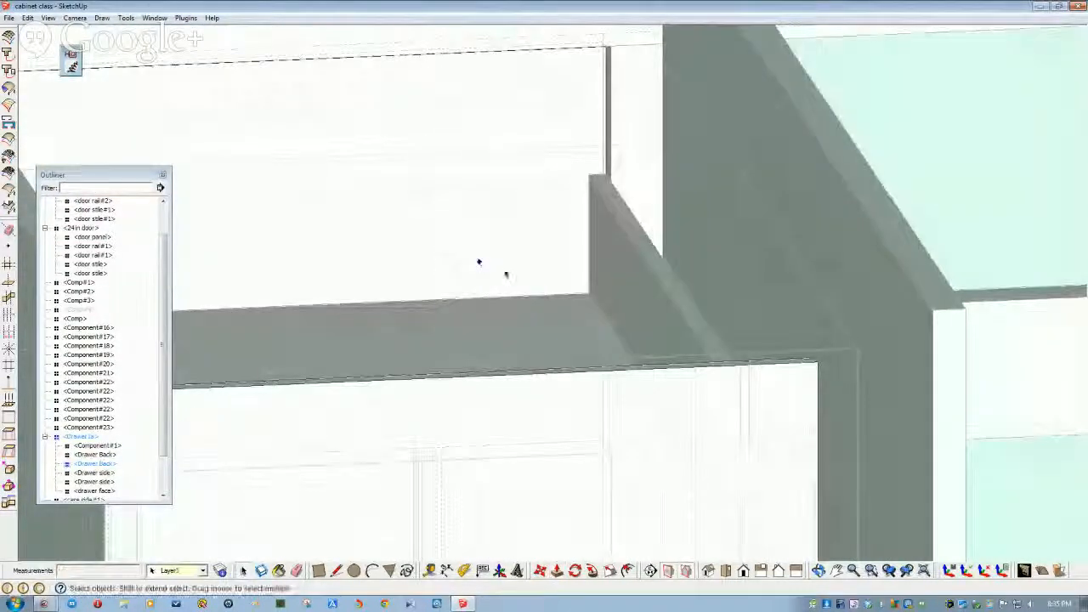
- Select the drawer back and side, then view the drawer between the case sides from above
left_click(507, 274)
left_click(641, 248)
middle_click_drag(642, 248, 387, 571)
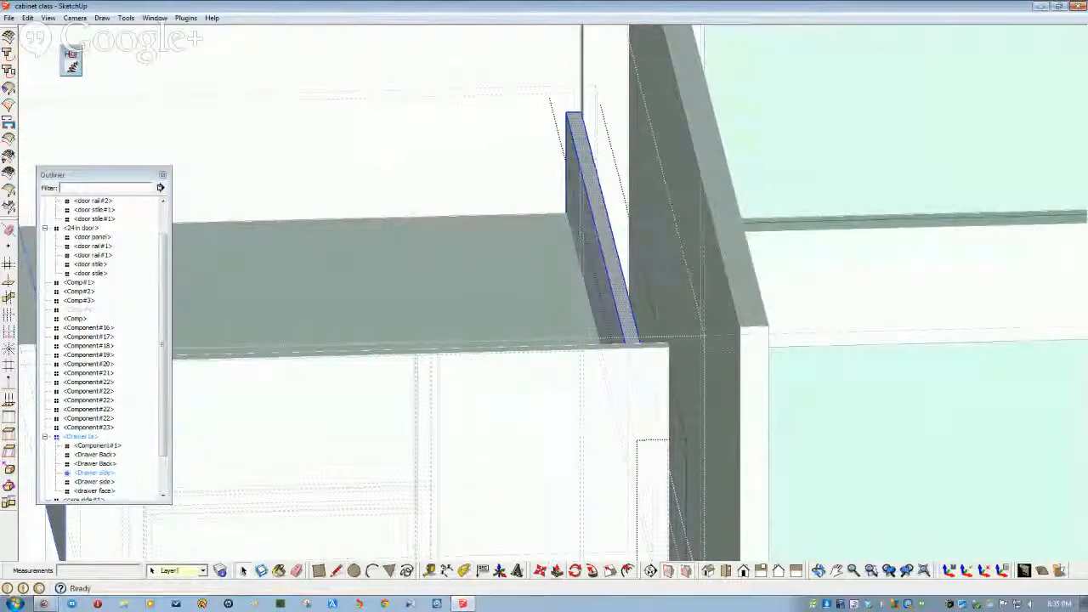
middle_click_drag(613, 277, 416, 337)
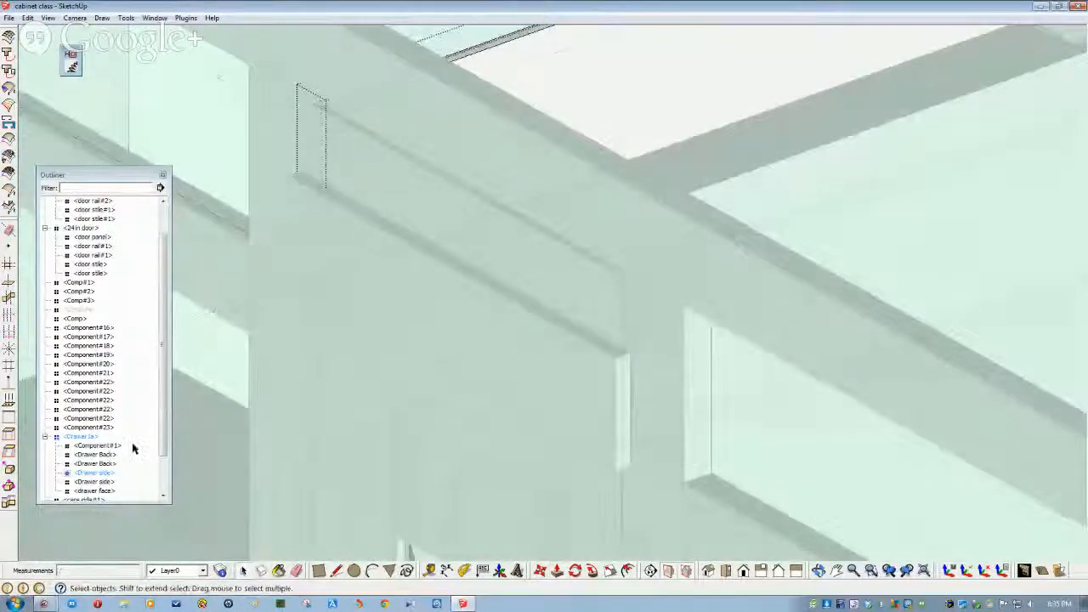
- Open the drawer face and push/pull its top edge out 1/4 inch
left_click(93, 491)
double_click(111, 492)
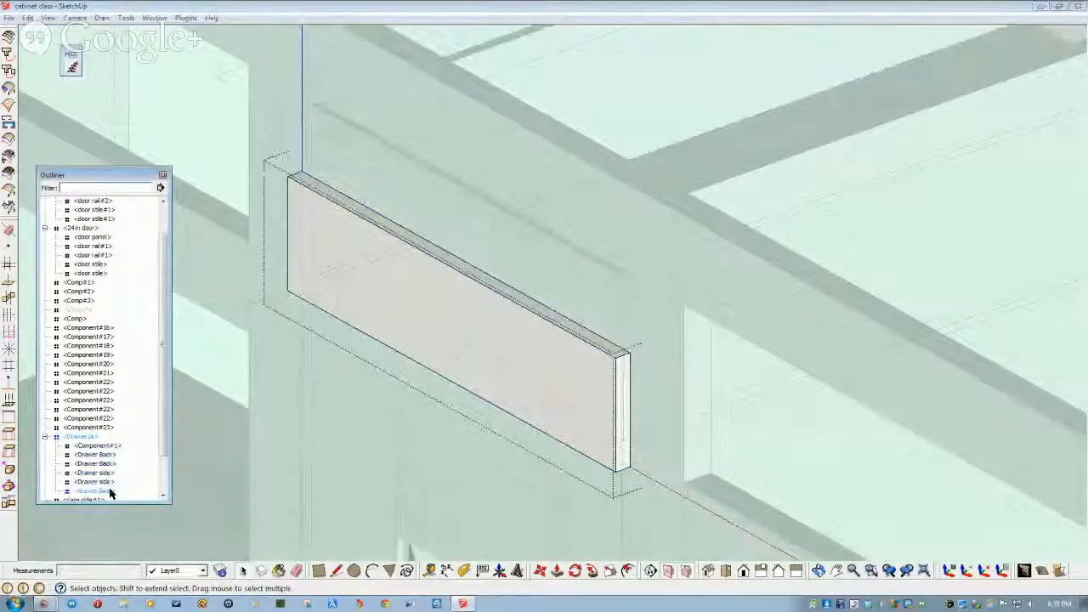
middle_click_drag(366, 339, 600, 241)
double_click(513, 306)
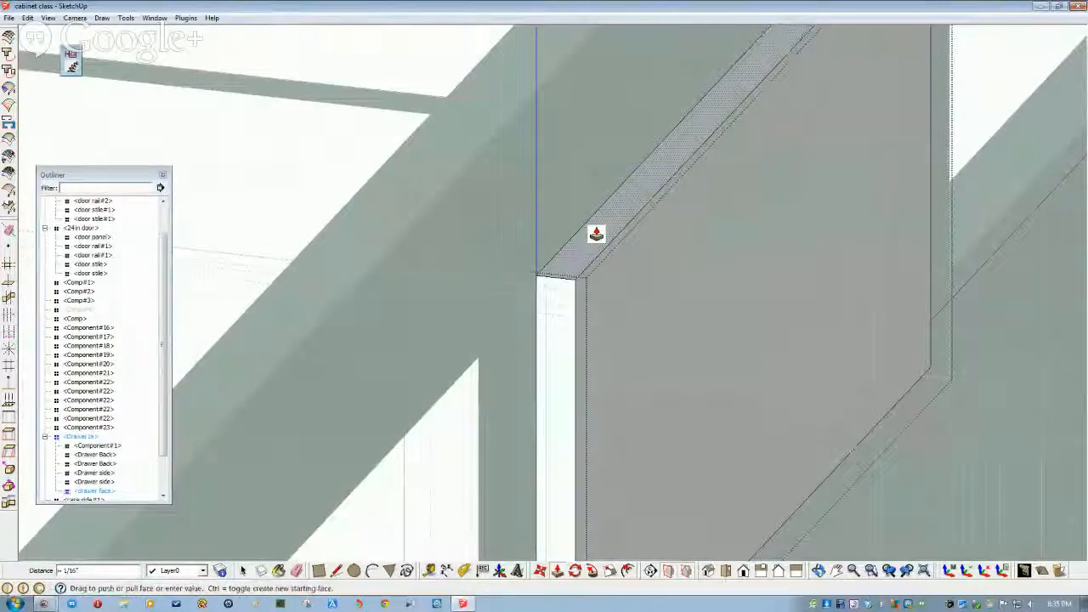
scroll(596, 235, "down", 8)
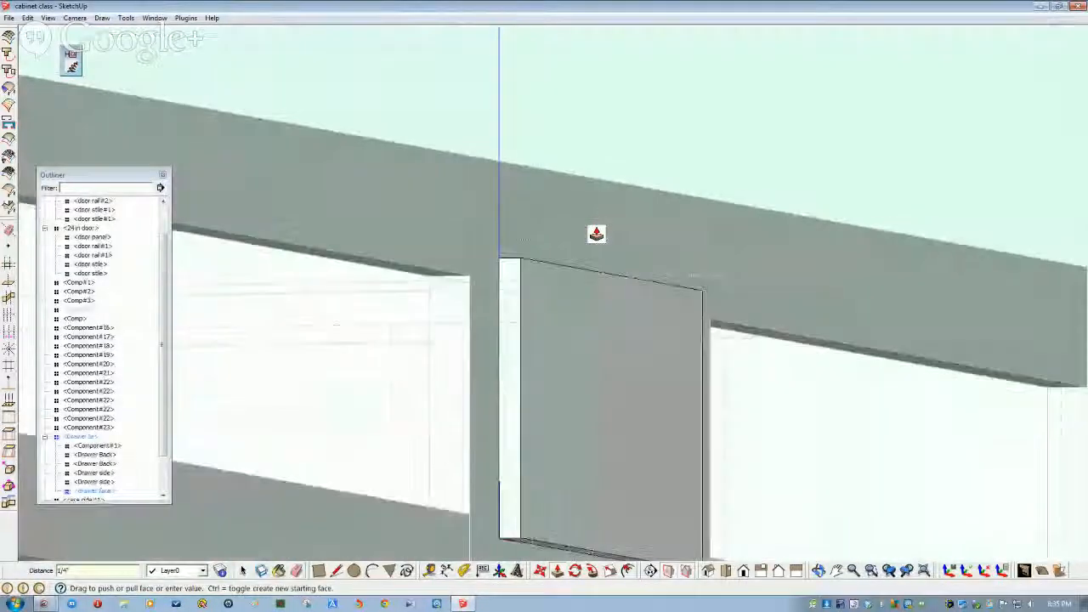
middle_click_drag(566, 418, 488, 345)
scroll(612, 432, "down", 4)
scroll(613, 432, "down", 3)
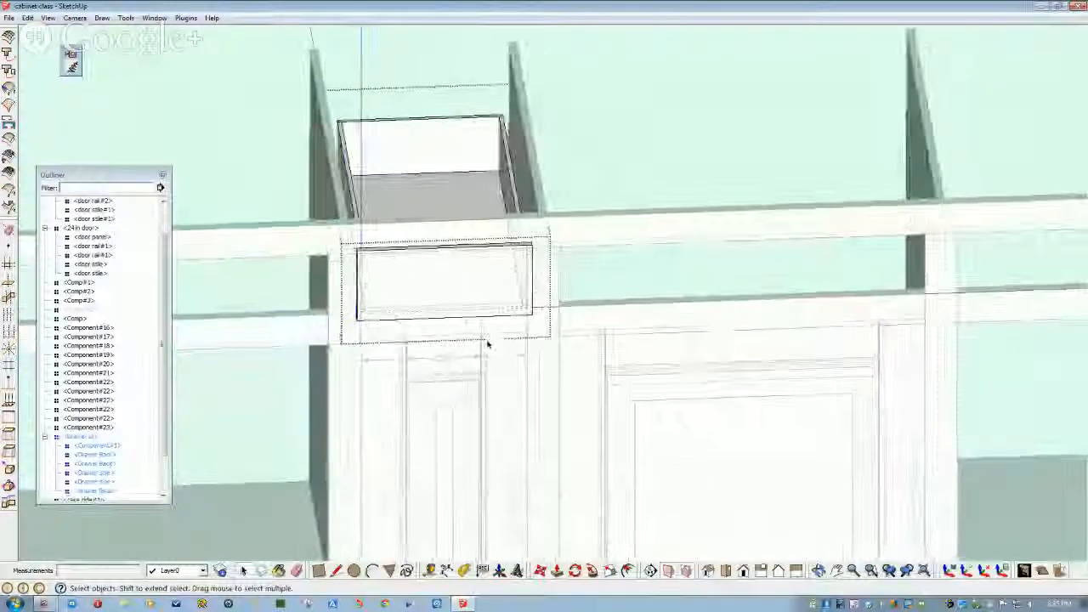
- Orbit to a near-frontal view of the cabinet and hide the drawer face
middle_click_drag(432, 297, 523, 197)
left_click(8, 18)
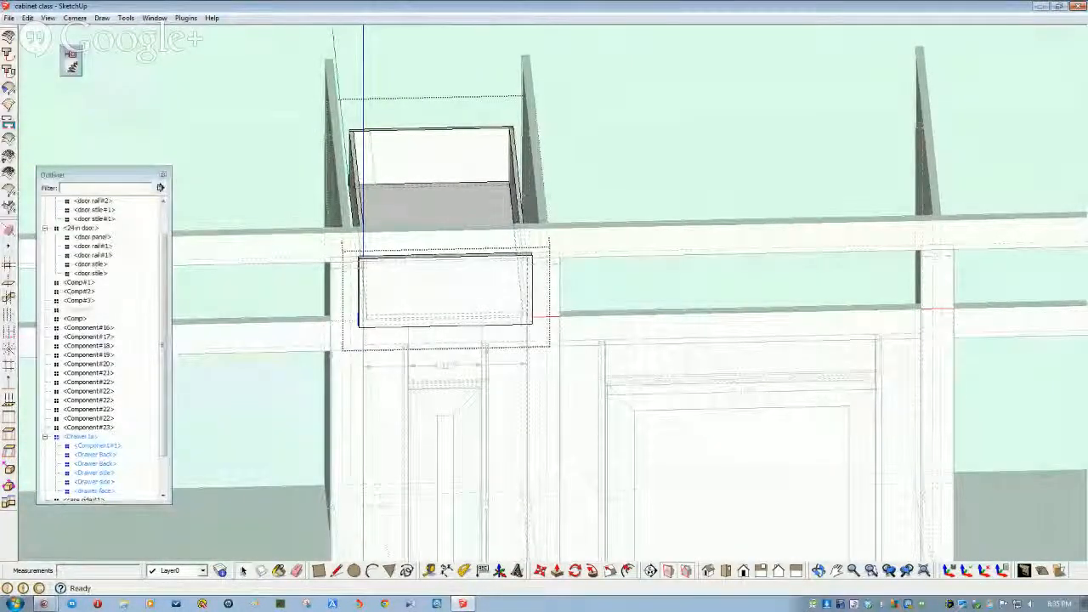
middle_click_drag(402, 258, 333, 288)
scroll(361, 287, "up", 2)
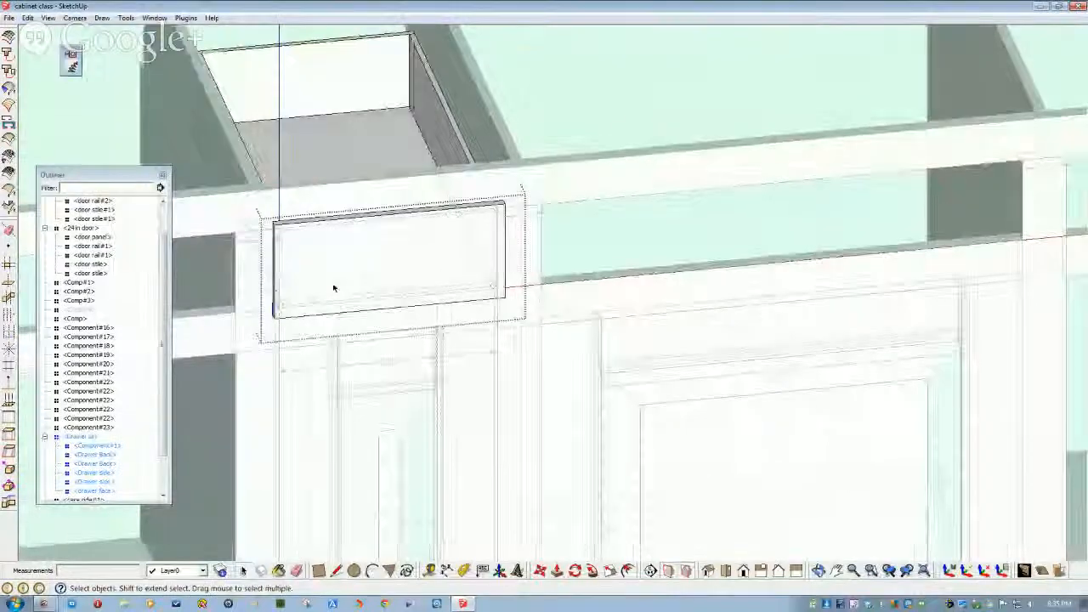
scroll(335, 288, "down", 1)
scroll(593, 255, "down", 1)
scroll(333, 312, "up", 2)
middle_click_drag(351, 327, 410, 372)
left_click(410, 372)
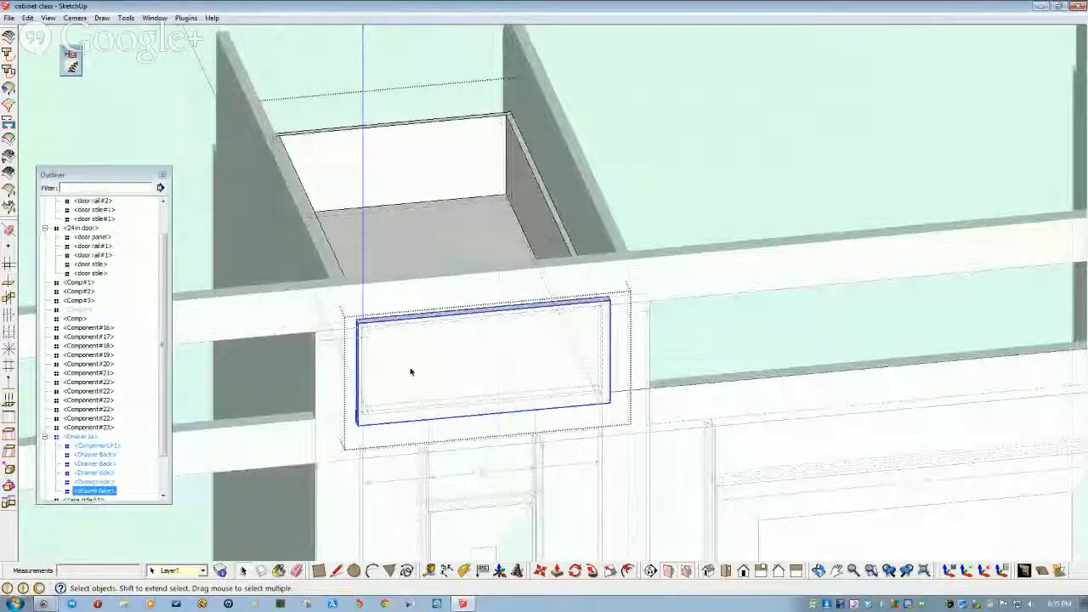
right_click(410, 371)
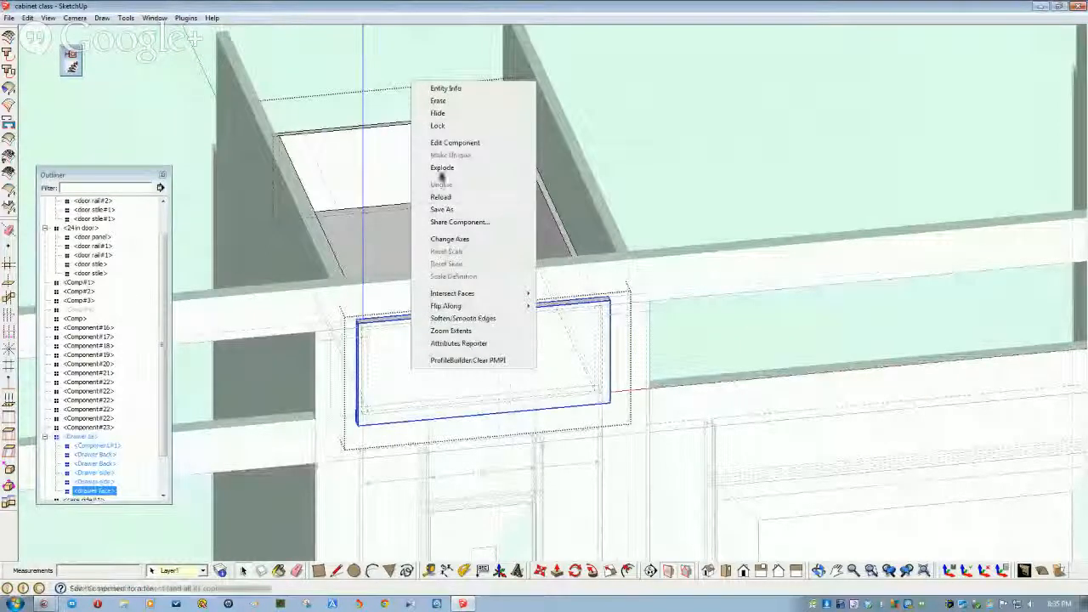
left_click(439, 118)
- Select the Drawer 1a component in the Outliner
middle_click_drag(381, 315, 227, 441)
scroll(348, 408, "up", 2)
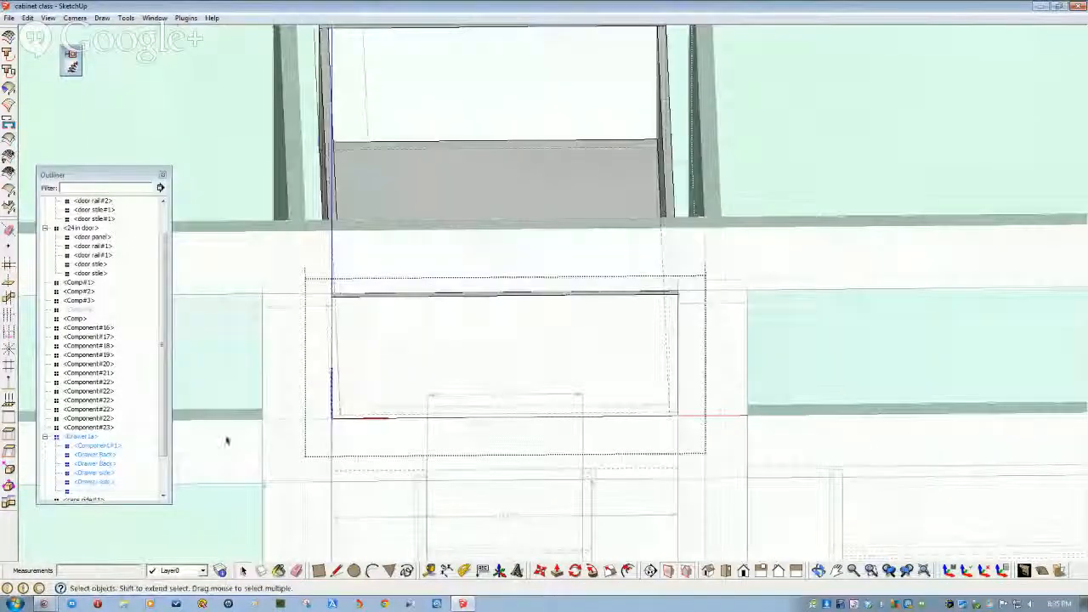
left_click(85, 437)
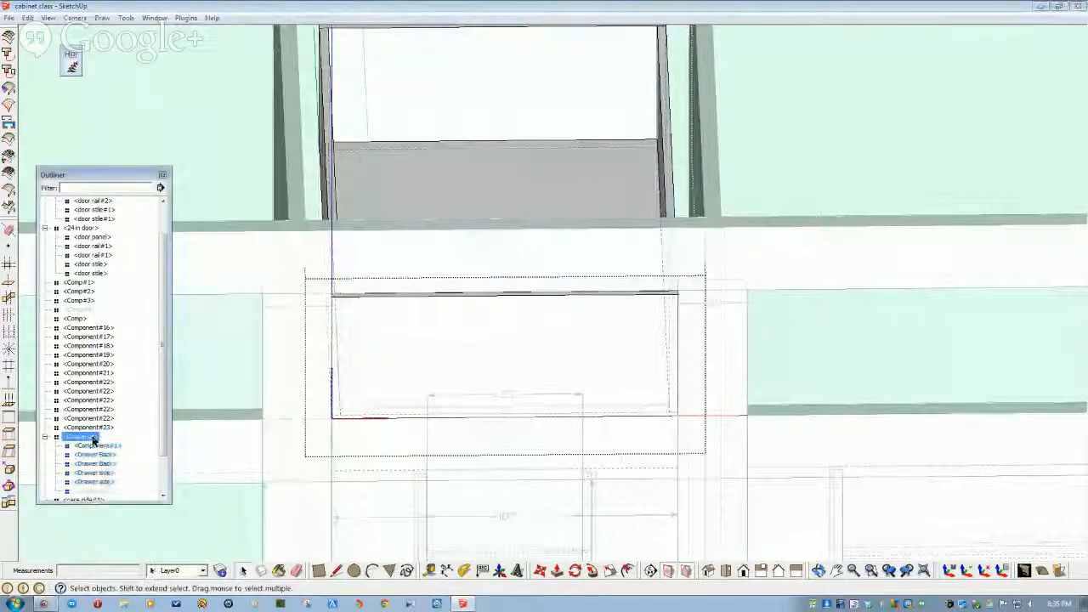
left_click(226, 98)
left_click(81, 436)
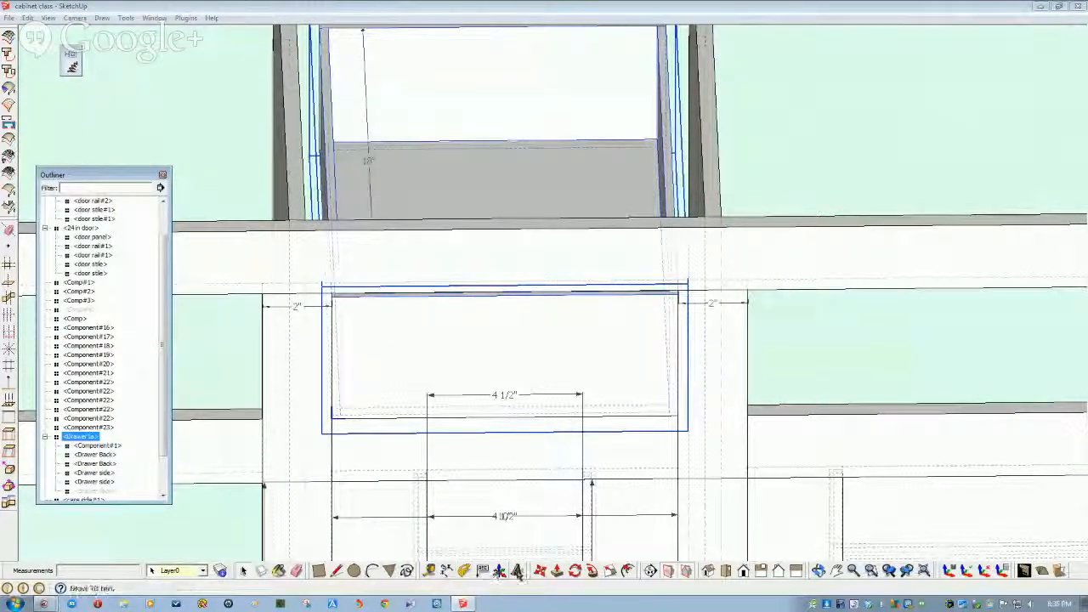
- Copy the drawer into the cabinet's right-hand opening beside the original
key("ctrl")
left_click(330, 420)
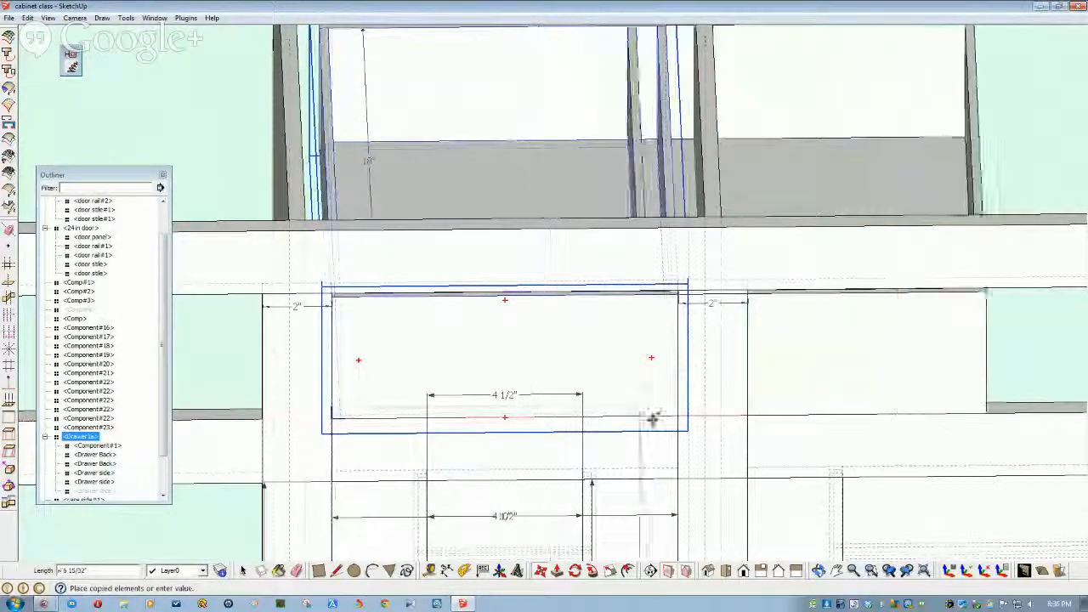
left_click(746, 413)
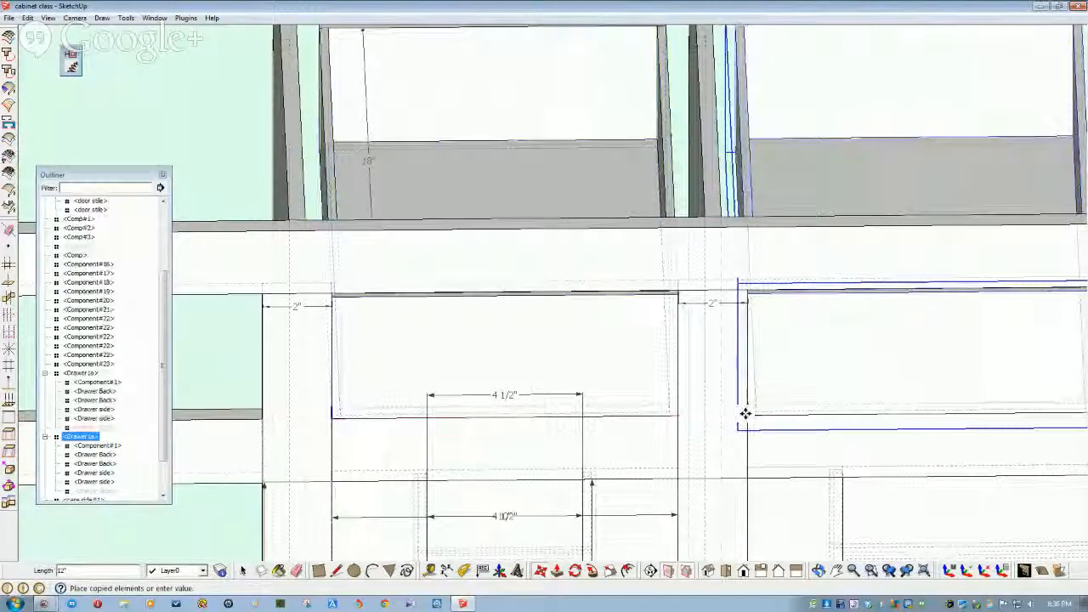
scroll(379, 405, "down", 2)
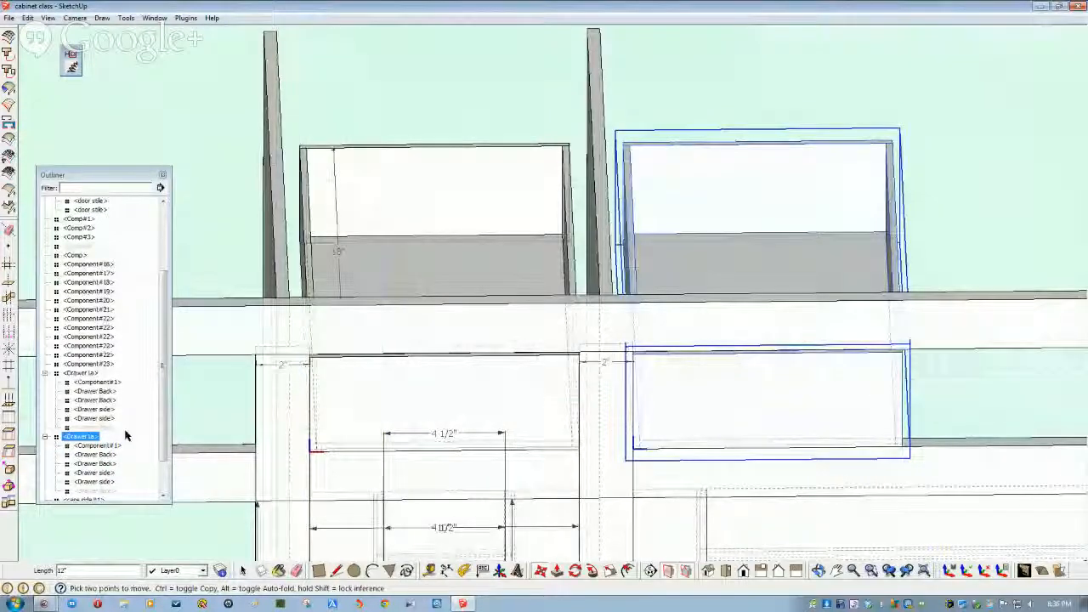
middle_click_drag(213, 387, 472, 383)
- Open the copied drawer and unhide its hidden drawer face
key("space")
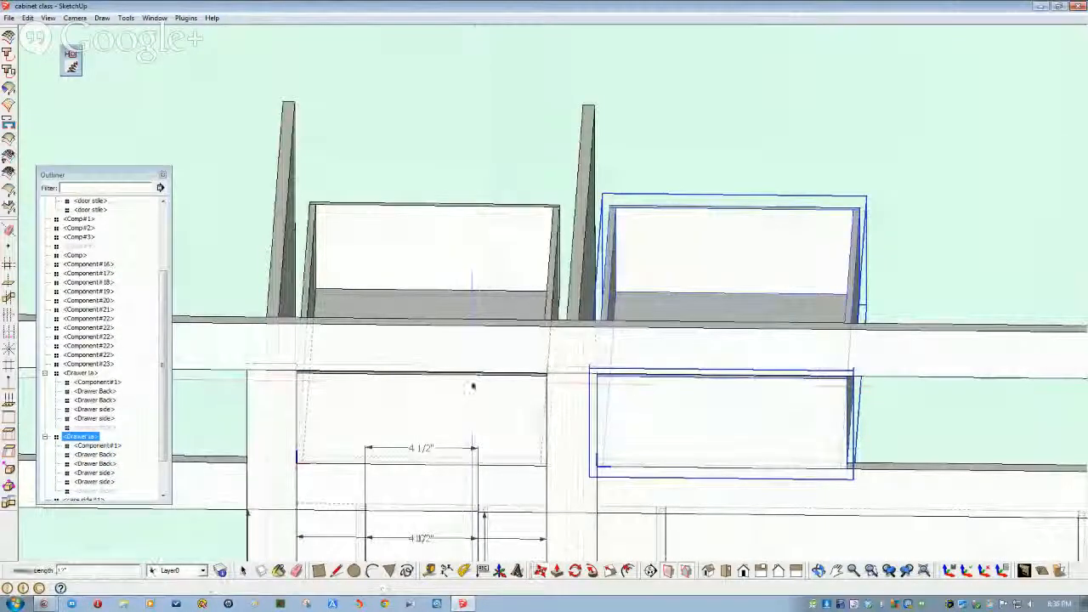
left_click(469, 177)
double_click(713, 273)
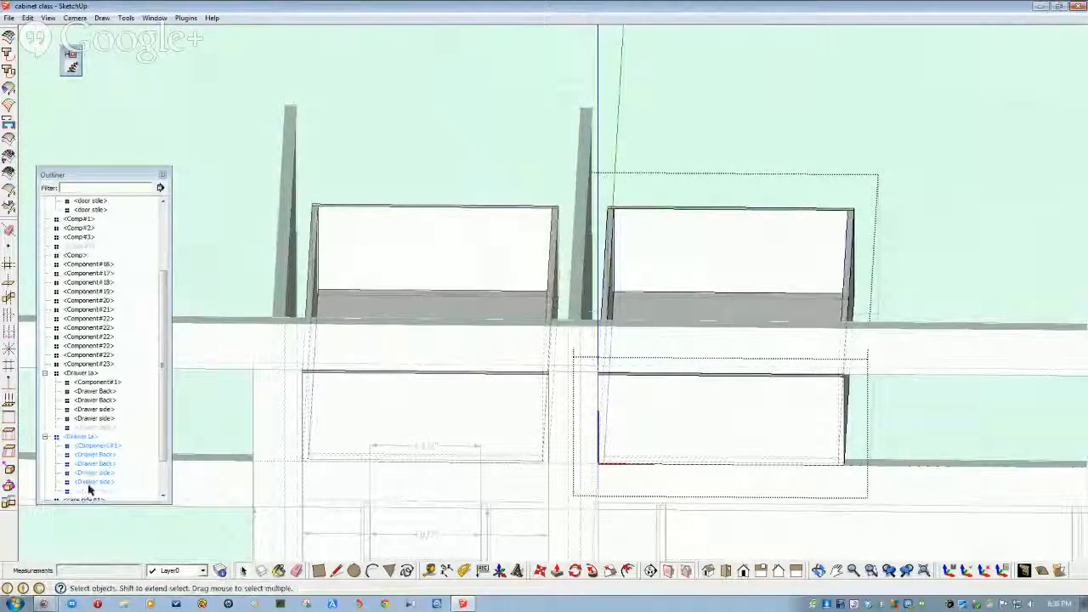
left_click(90, 492)
right_click(100, 492)
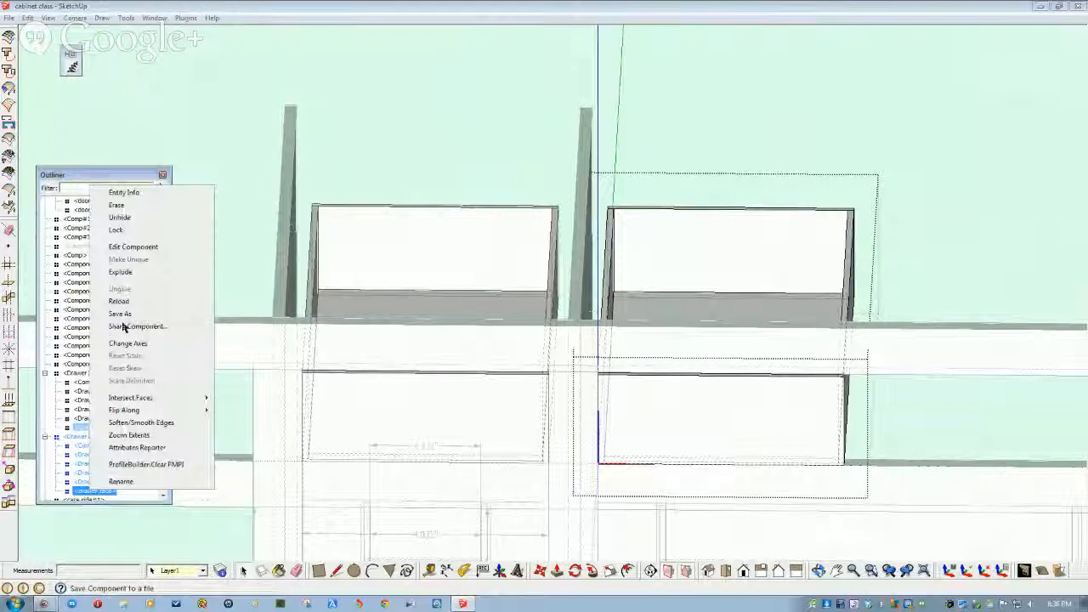
left_click(119, 217)
- Make the copied Drawer 1b a unique component
left_click(82, 438)
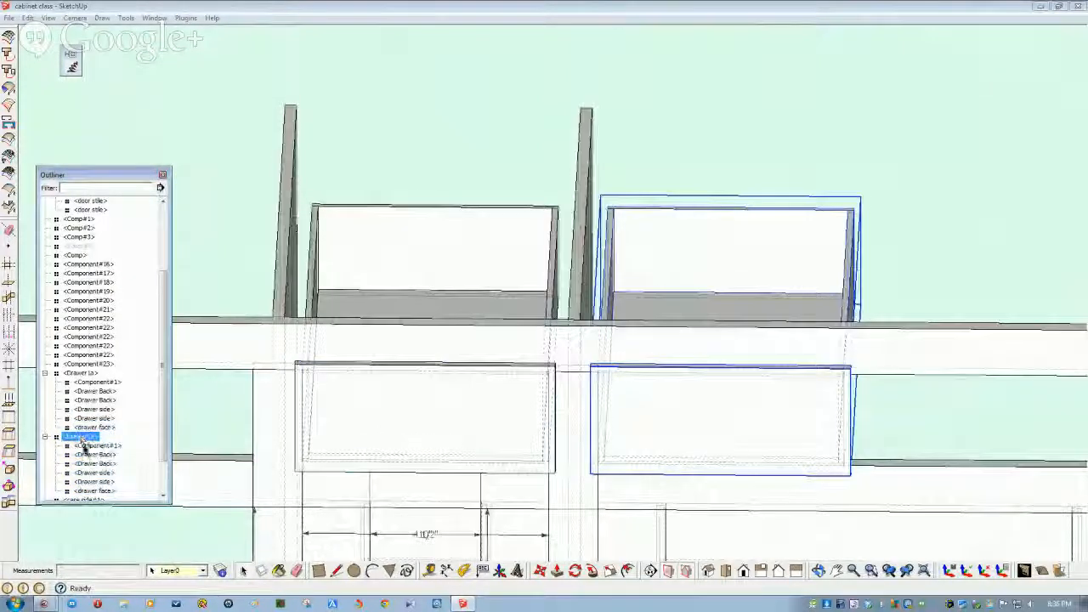
left_click(91, 491)
right_click(81, 441)
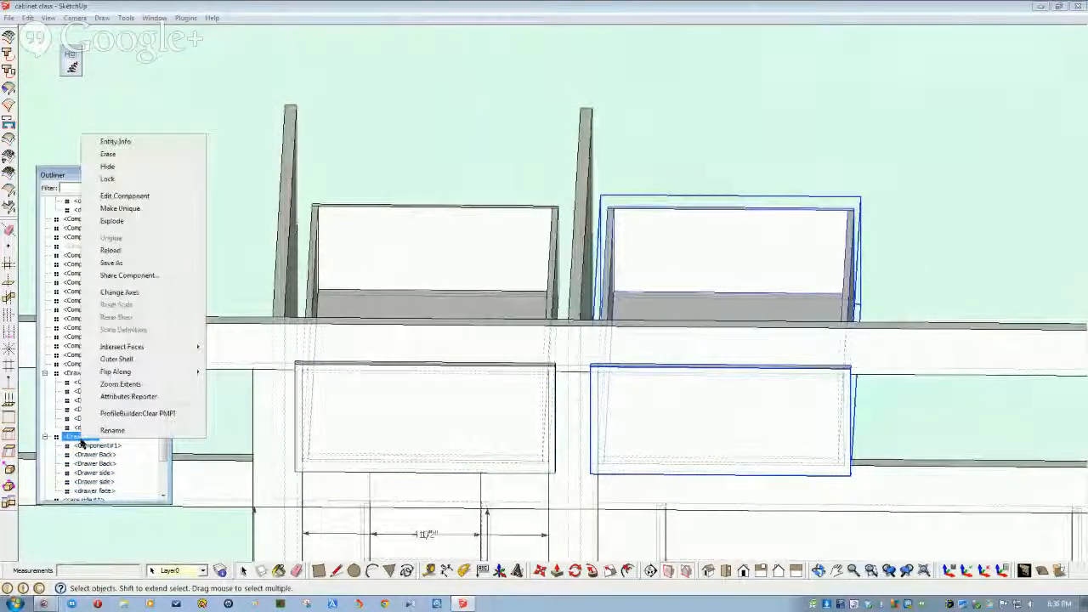
left_click(120, 208)
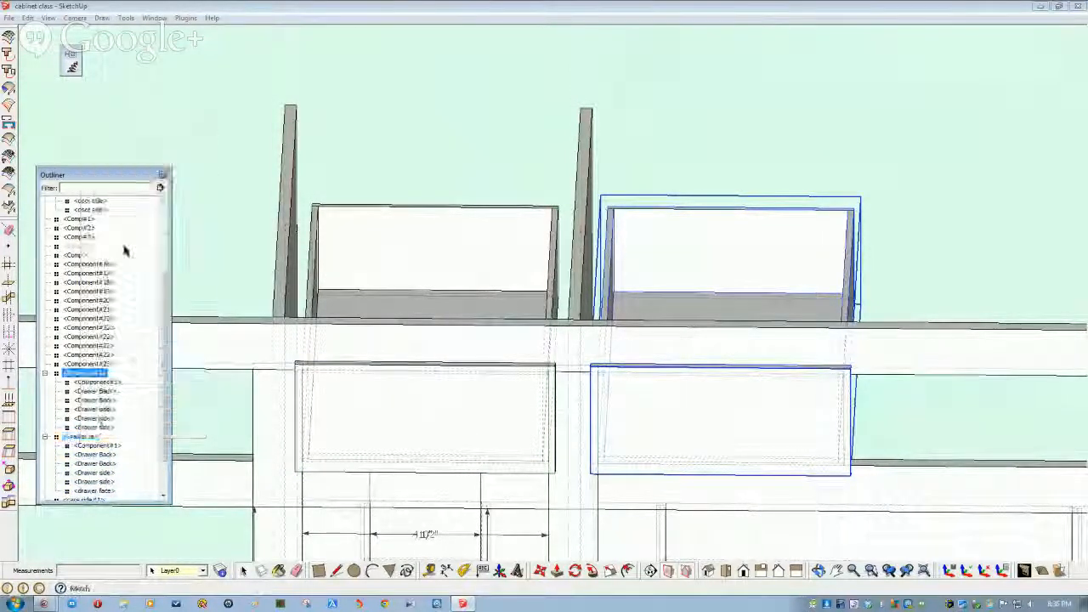
- Make the copied drawer's Component#1 bottom, both Drawer Back boards and face unique
left_click(89, 446)
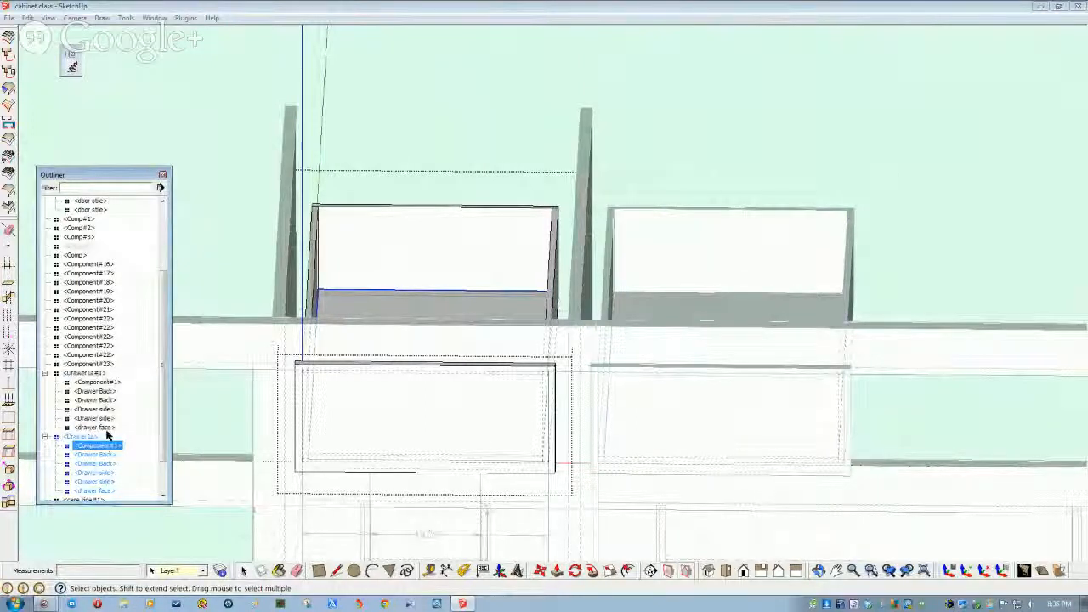
left_click(91, 455)
left_click(92, 463, "shift")
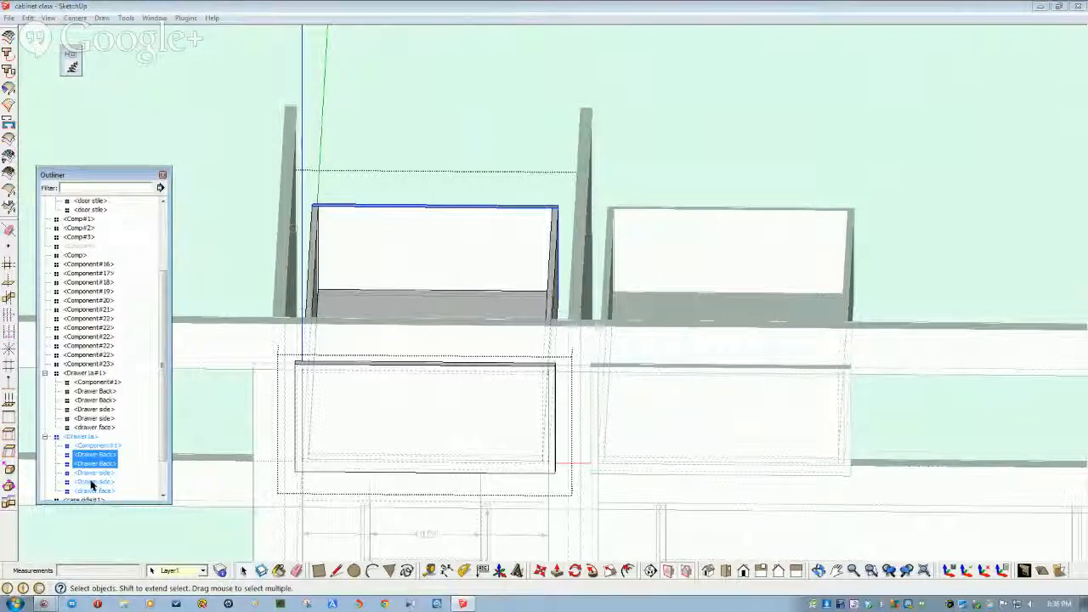
left_click(94, 456, "shift")
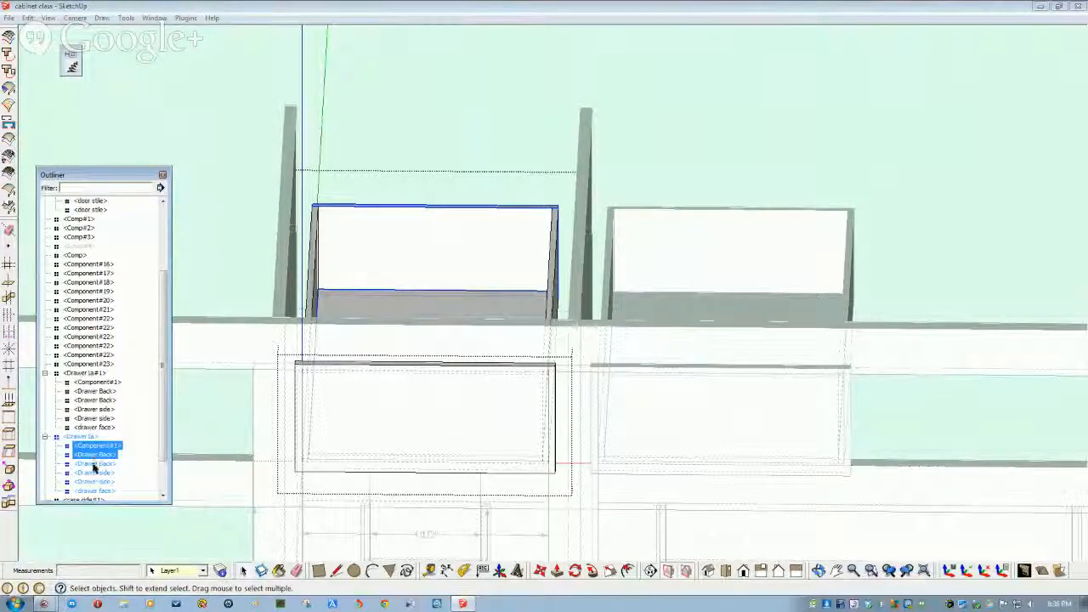
left_click(104, 447)
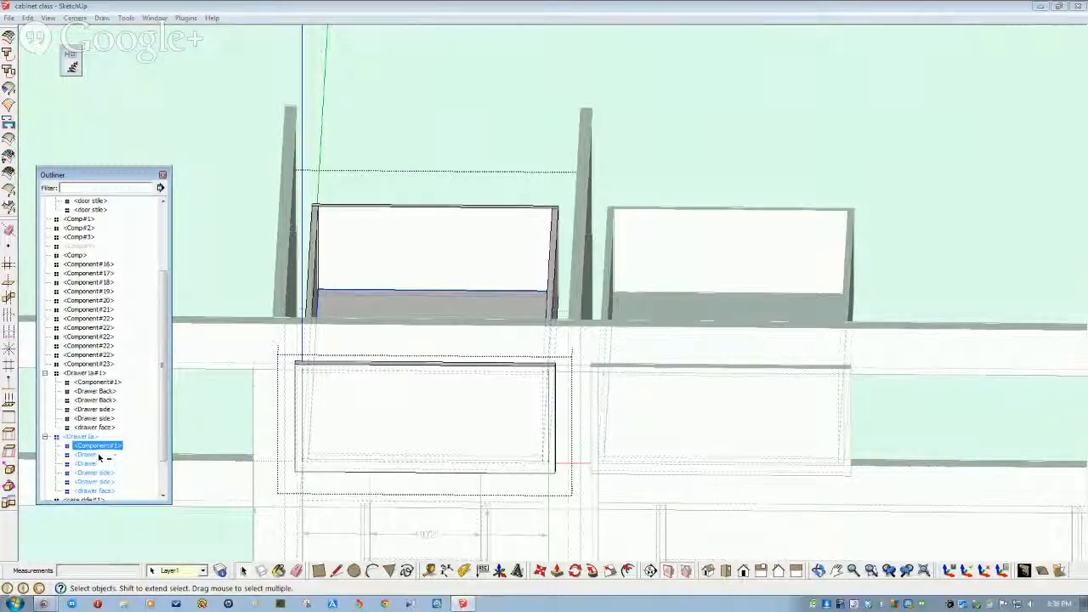
left_click(89, 382)
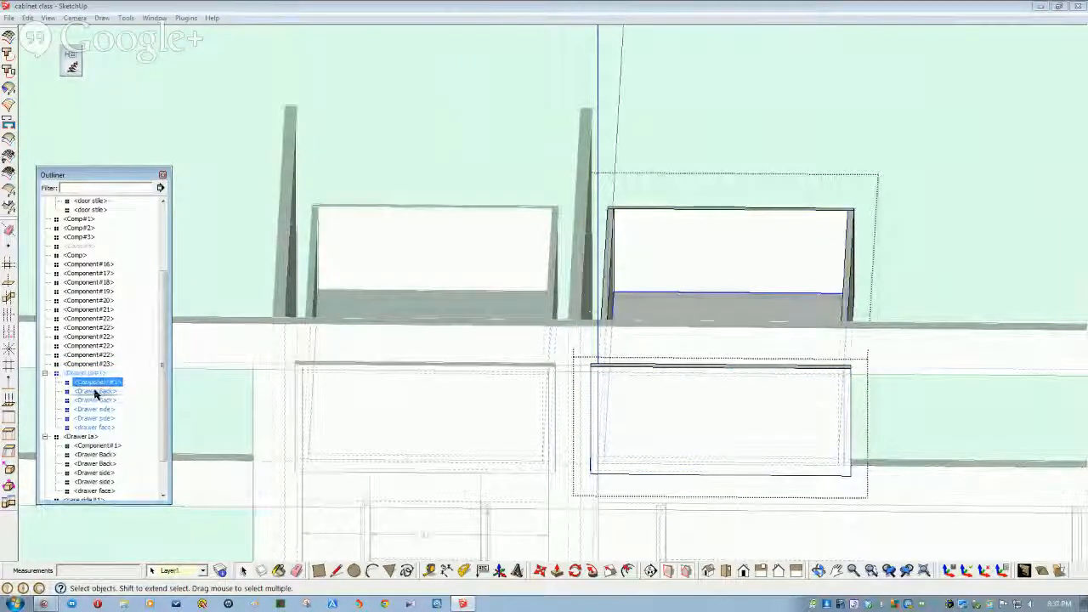
left_click(92, 401, "shift")
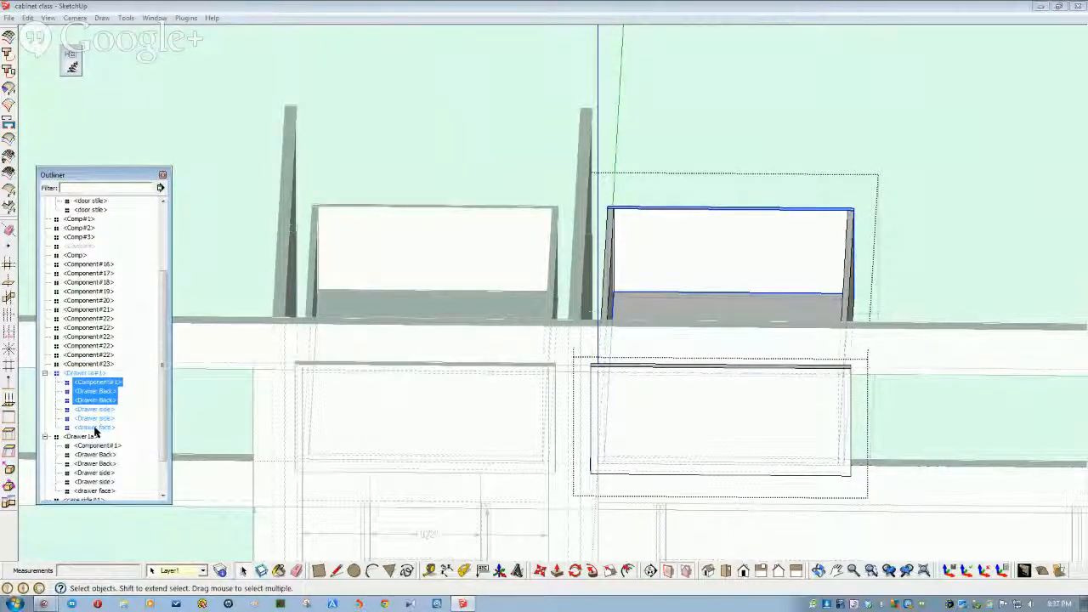
left_click(95, 428, "ctrl")
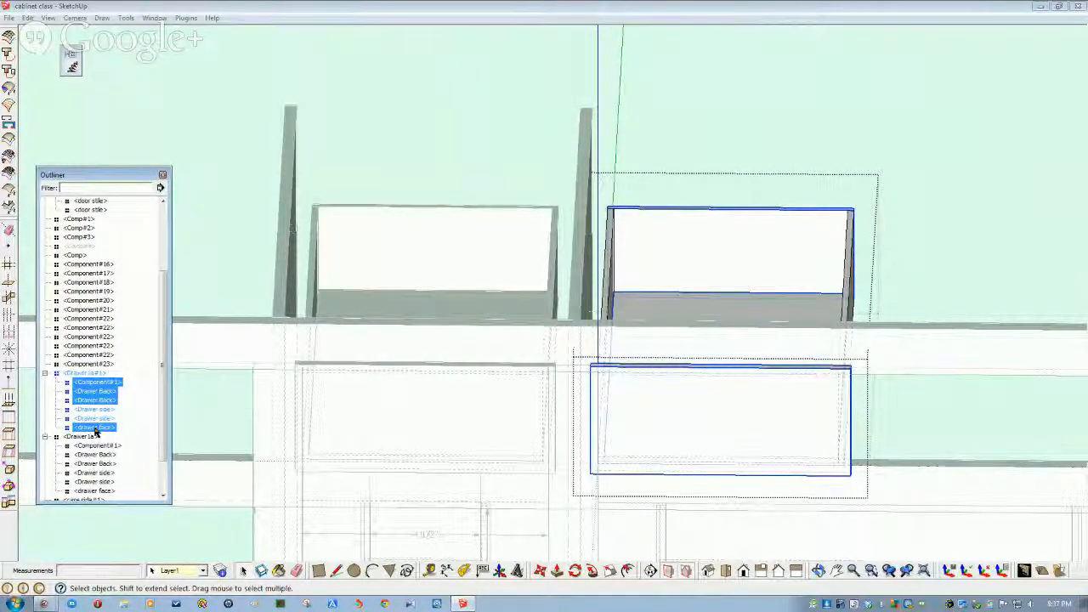
right_click(96, 393)
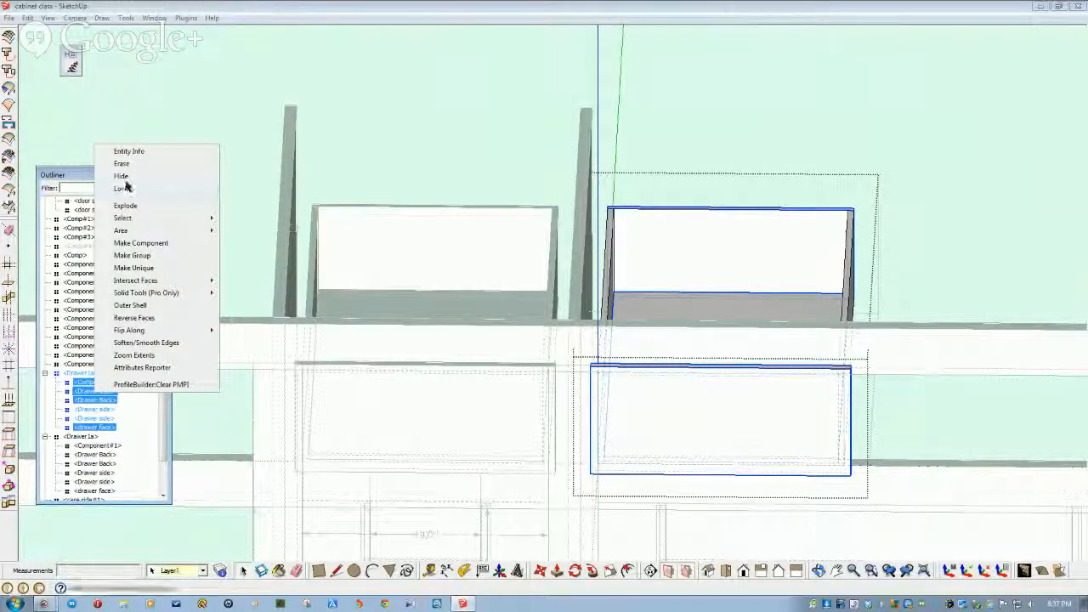
left_click(141, 268)
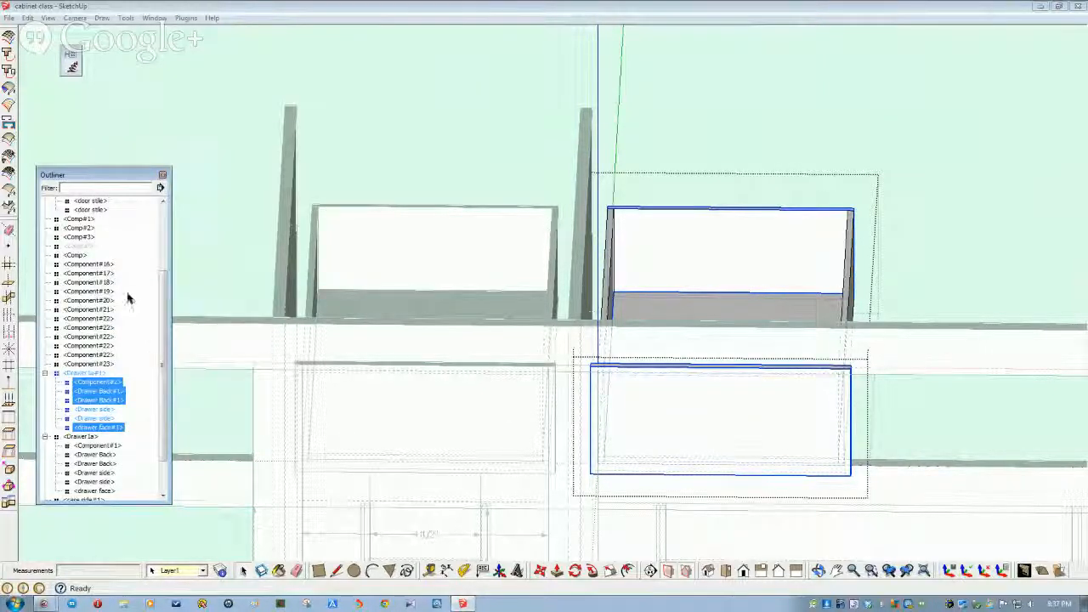
- Hide the copied drawer's face
left_click(208, 213)
middle_click_drag(314, 254, 294, 485)
middle_click_drag(351, 277, 357, 414)
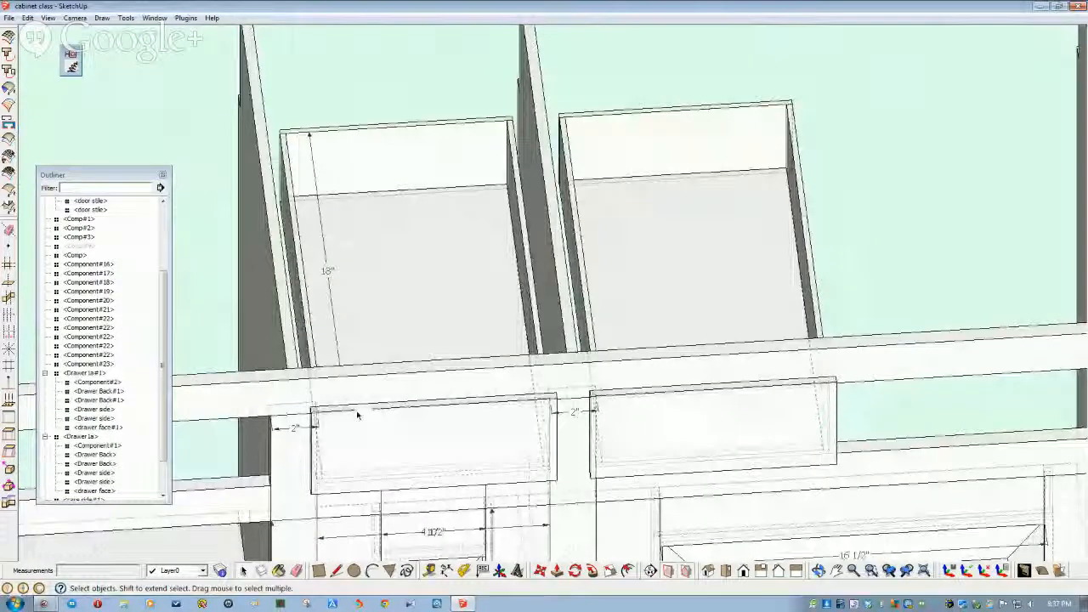
middle_click_drag(557, 311, 556, 312)
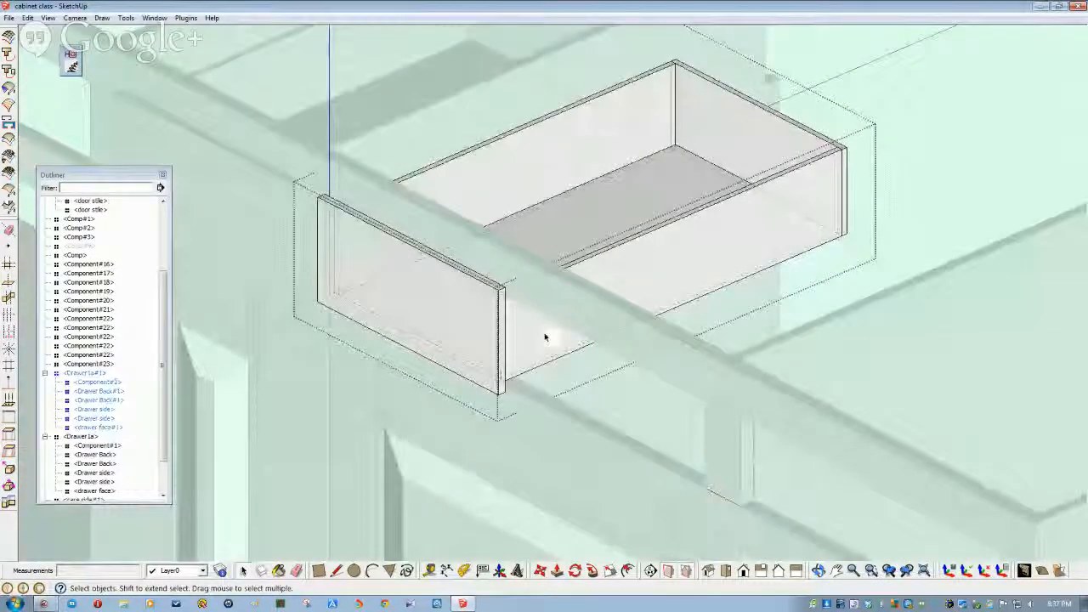
middle_click_drag(544, 338, 448, 330)
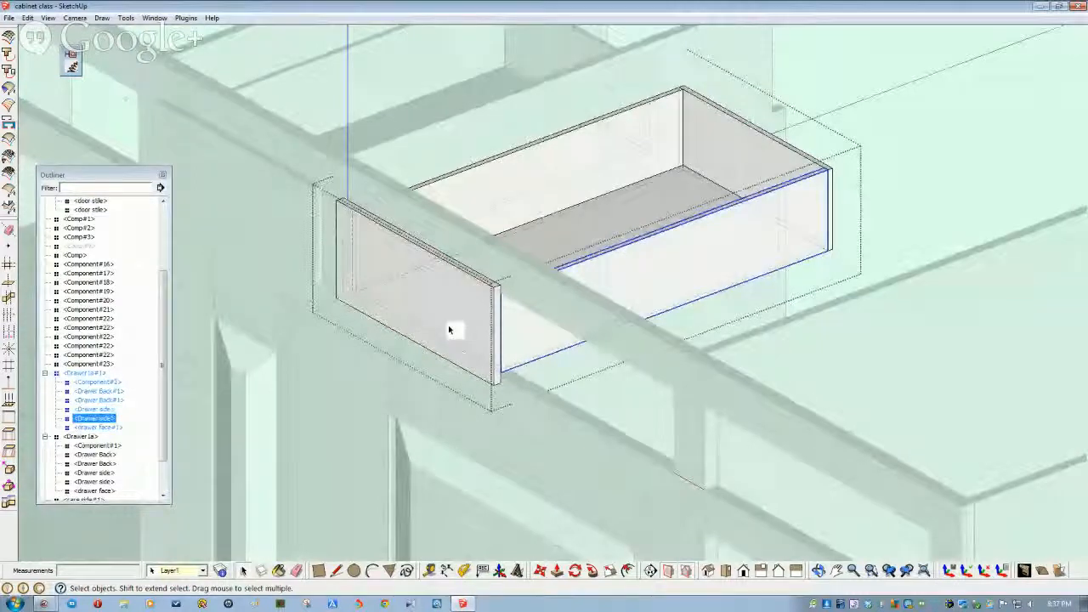
left_click(450, 329)
right_click(450, 328)
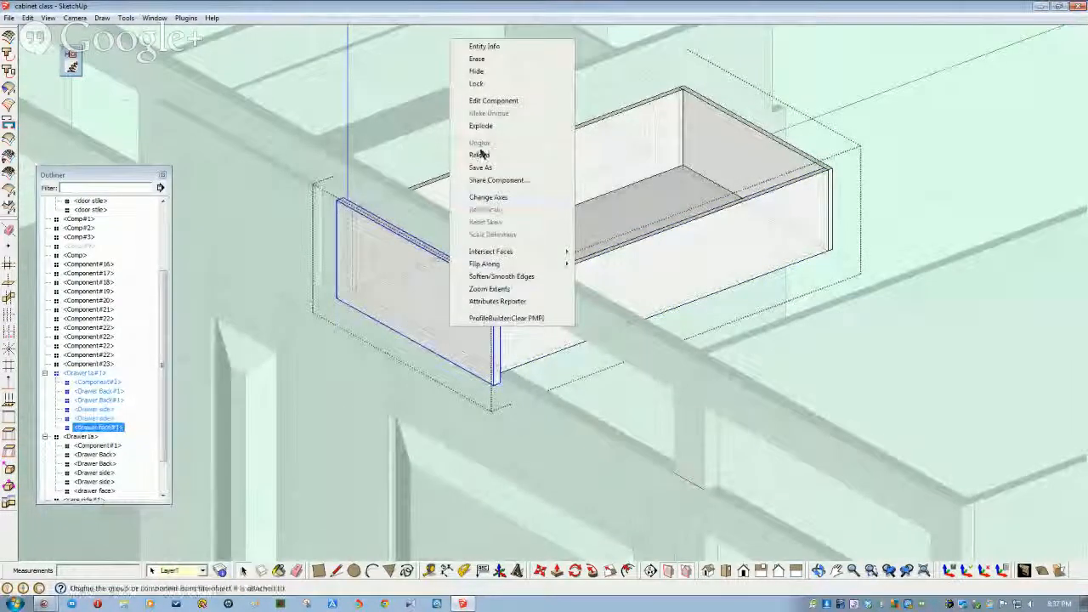
left_click(475, 73)
- Open Drawer Back#1 for editing and select all its faces and edges
middle_click_drag(539, 274, 518, 348)
scroll(545, 354, "up", 3)
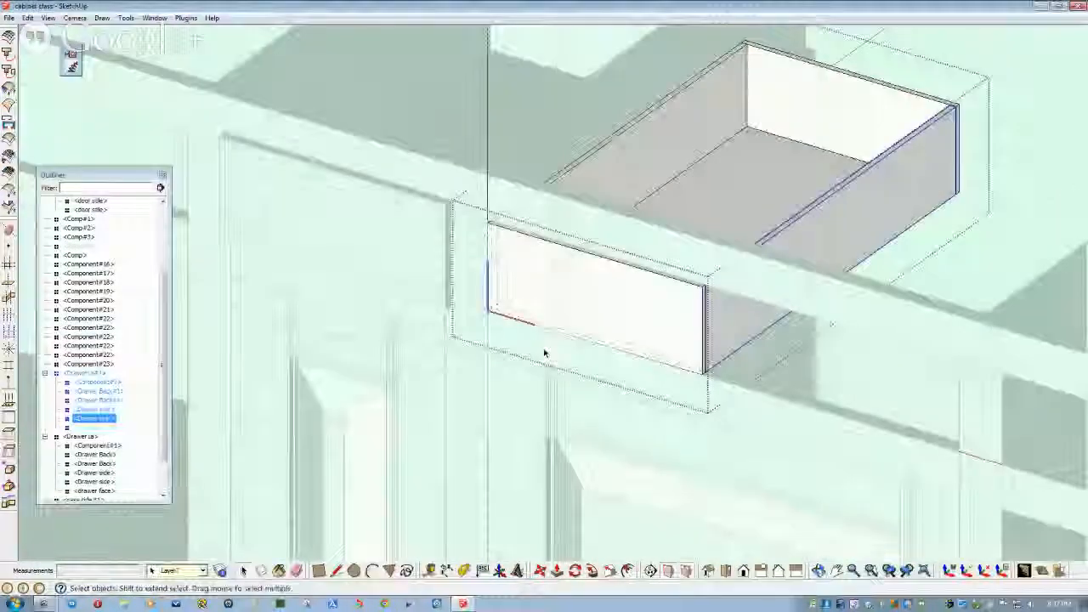
scroll(545, 354, "up", 4)
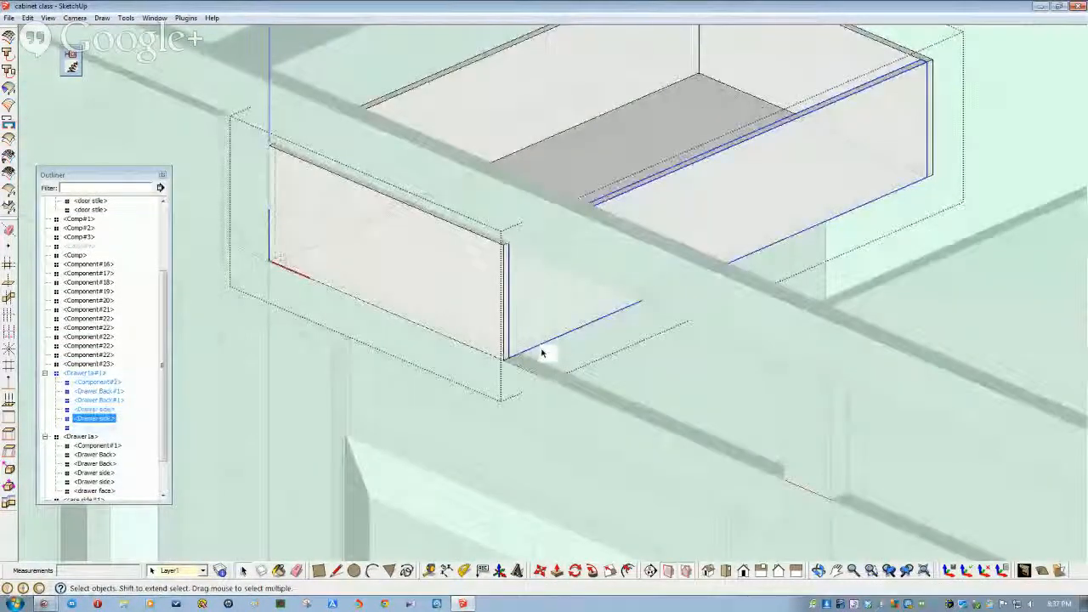
middle_click_drag(542, 353, 512, 345)
left_click(510, 345)
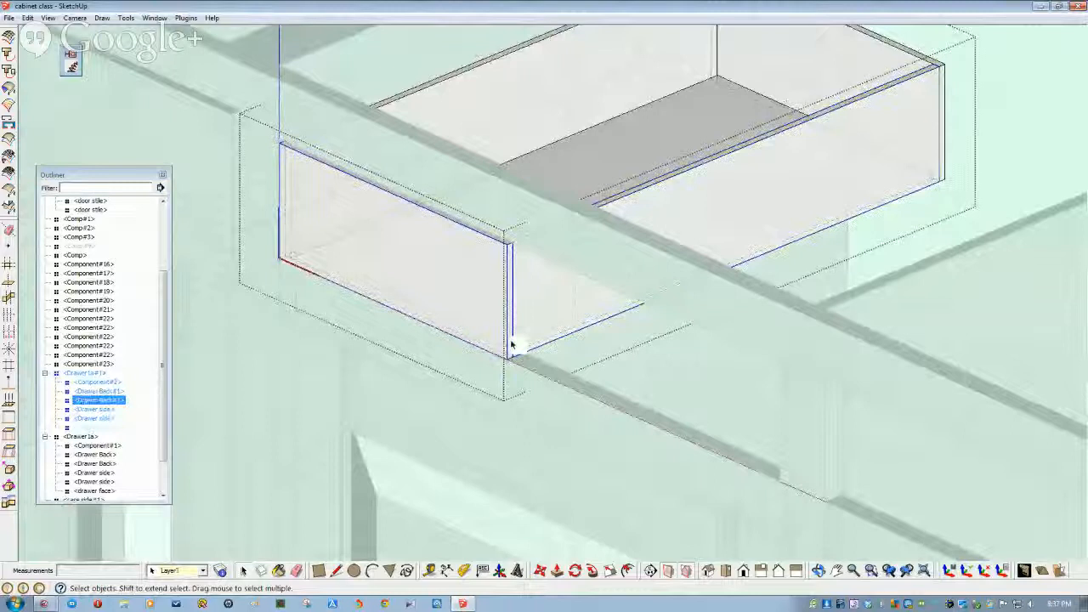
double_click(511, 344)
triple_click(511, 345)
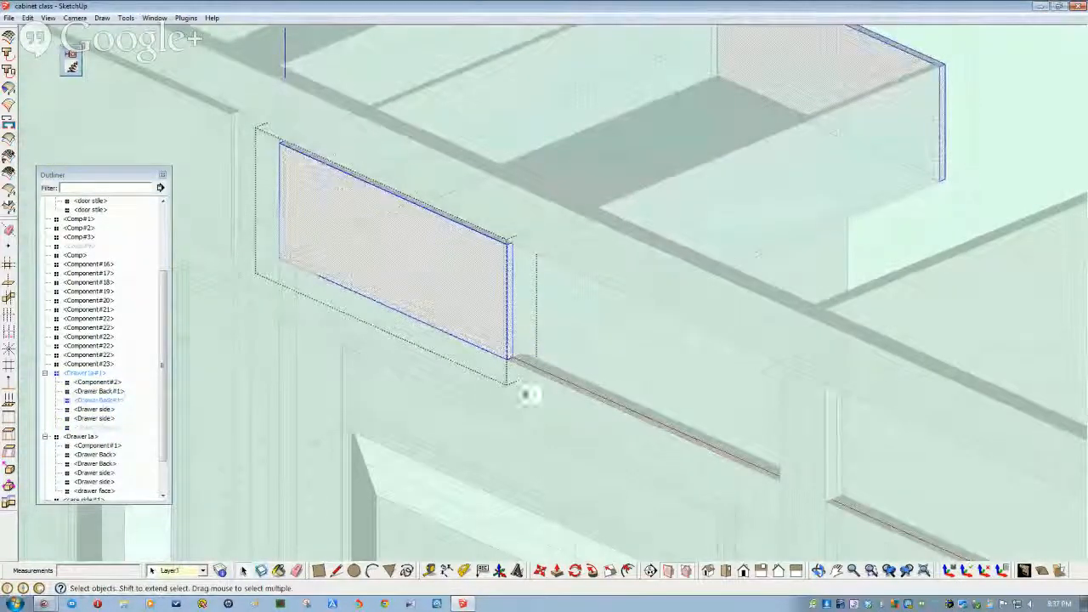
- Push/Pull the Drawer Back#1 board's end face out 12 inches
left_click(557, 570)
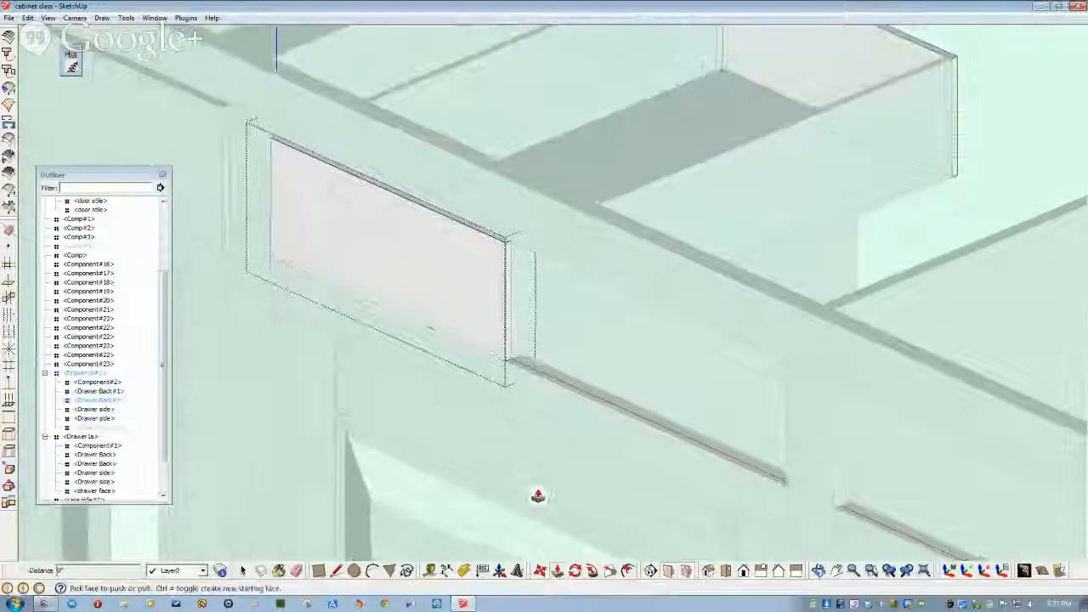
scroll(498, 364, "up", 3)
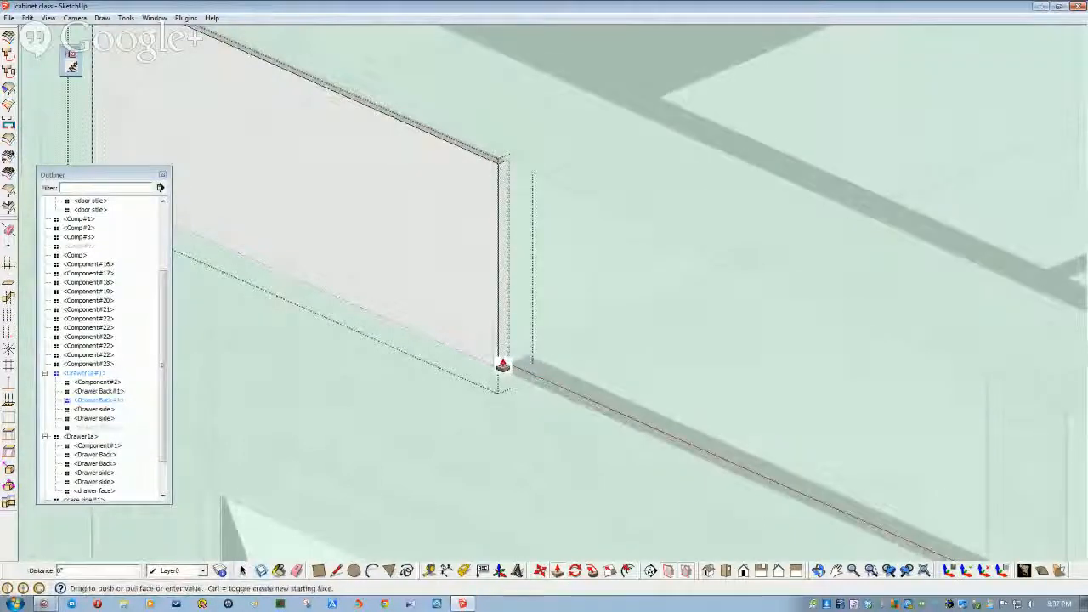
middle_click_drag(884, 523, 727, 453, "shift")
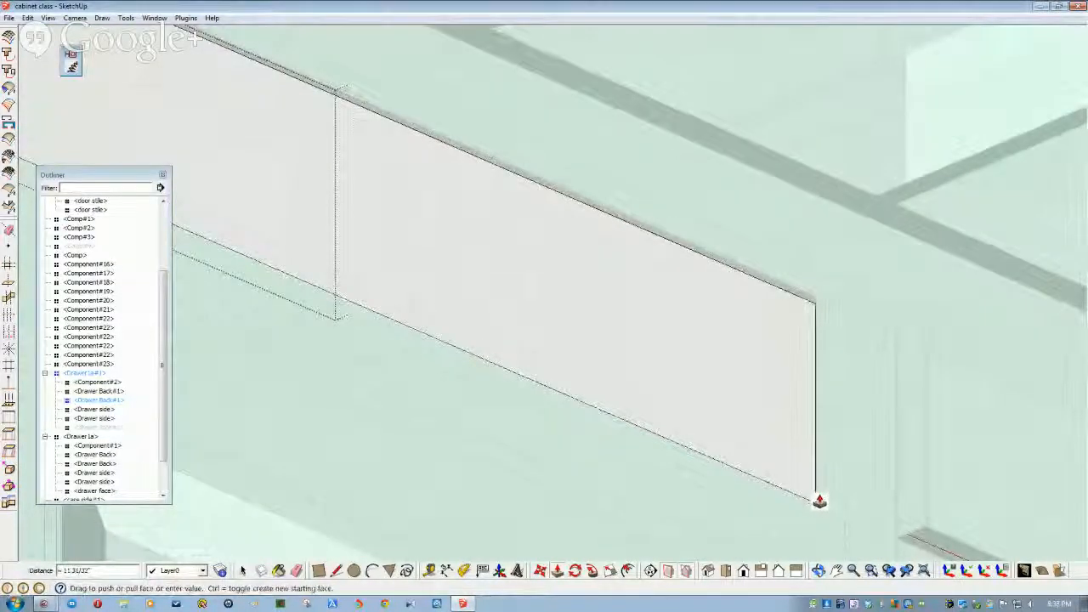
key("Escape")
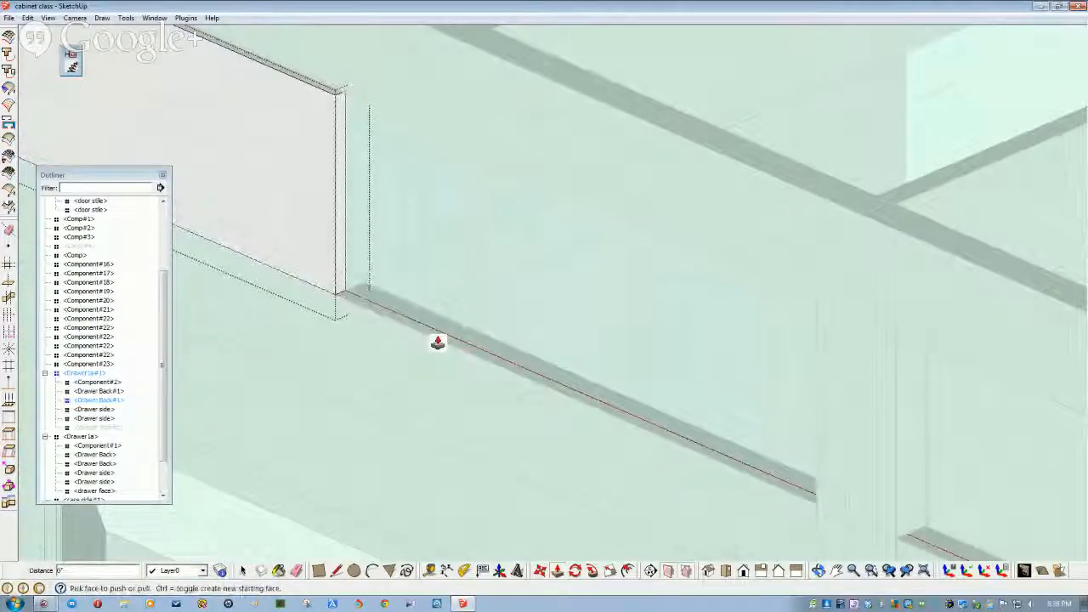
left_click(337, 296)
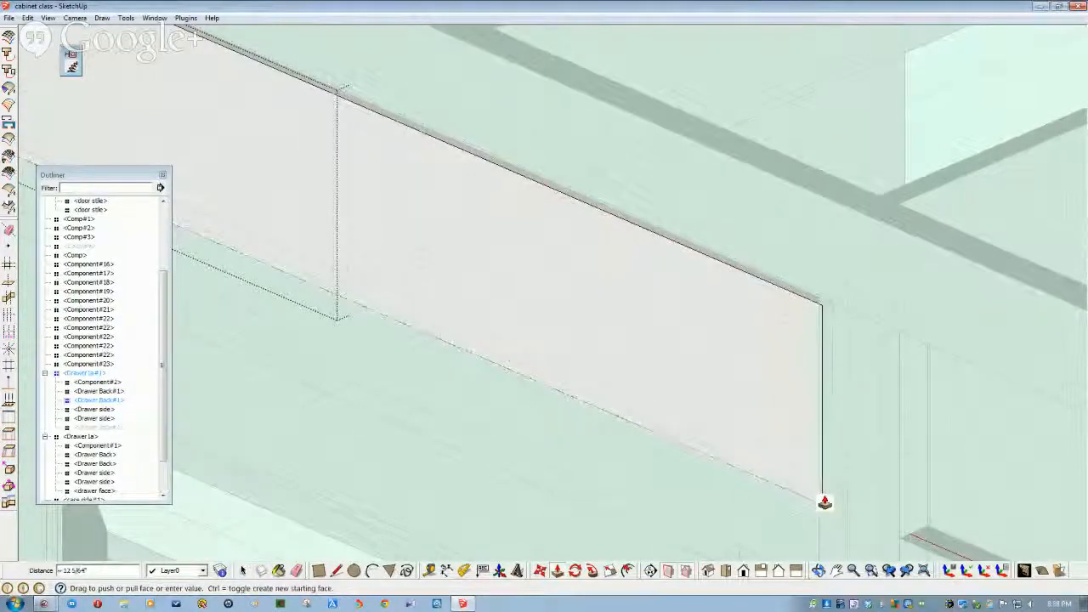
middle_click_drag(825, 502, 893, 489)
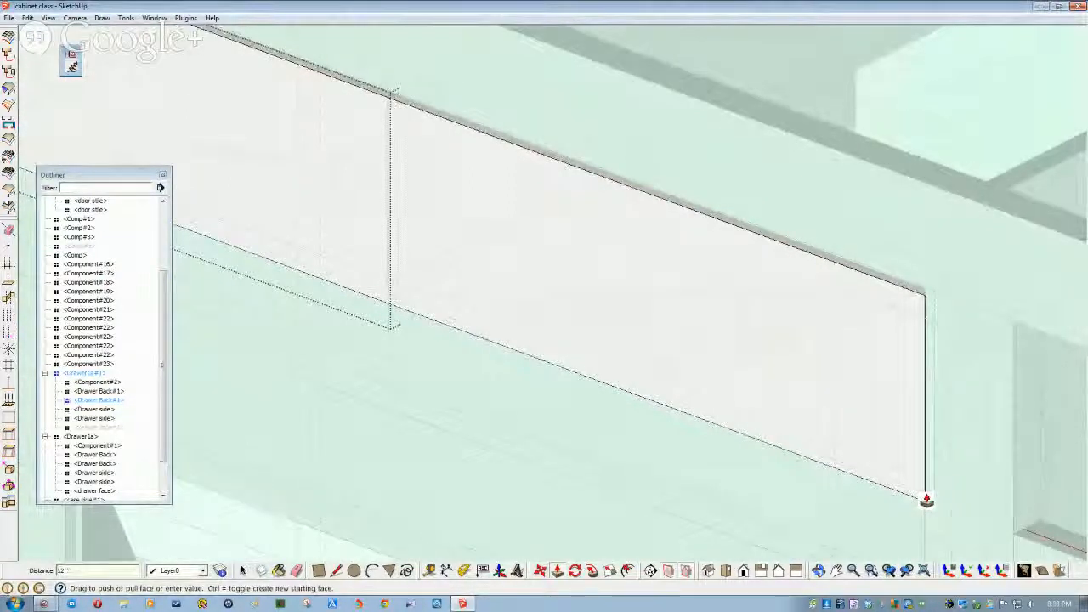
key("Return")
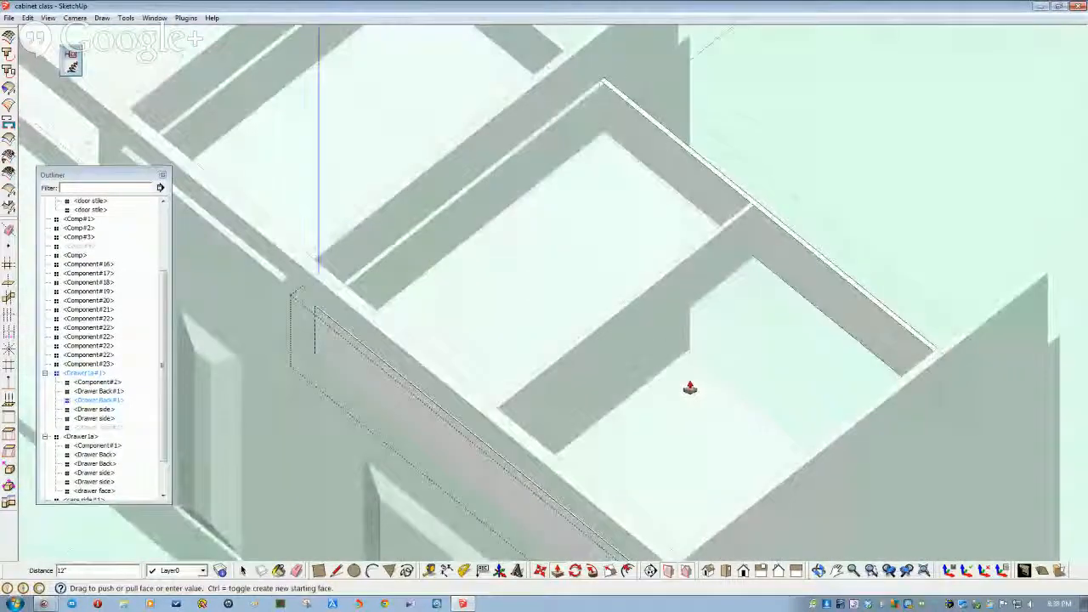
key("space")
- Move the drawer side out to the lengthened board's end
left_click(629, 329)
mouse_move(646, 338)
middle_mouse_down()
mouse_move(624, 328)
mouse_move(585, 352)
mouse_move(652, 417)
mouse_move(712, 445)
mouse_move(614, 493)
mouse_move(646, 508)
mouse_move(646, 444)
mouse_move(586, 303)
mouse_move(626, 337)
middle_mouse_up()
left_click(624, 329)
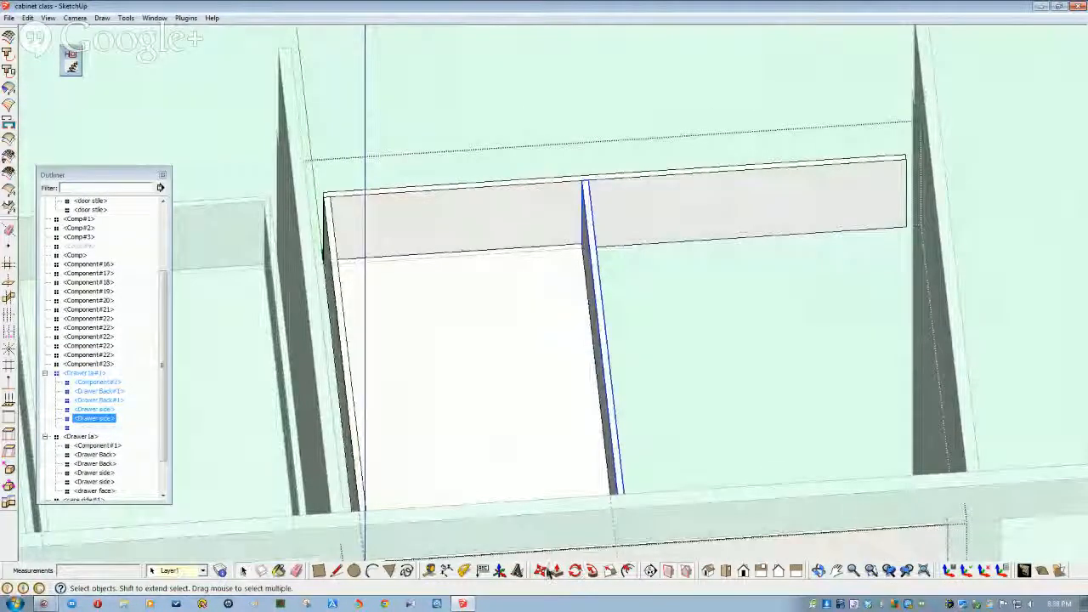
scroll(630, 248, "up", 5)
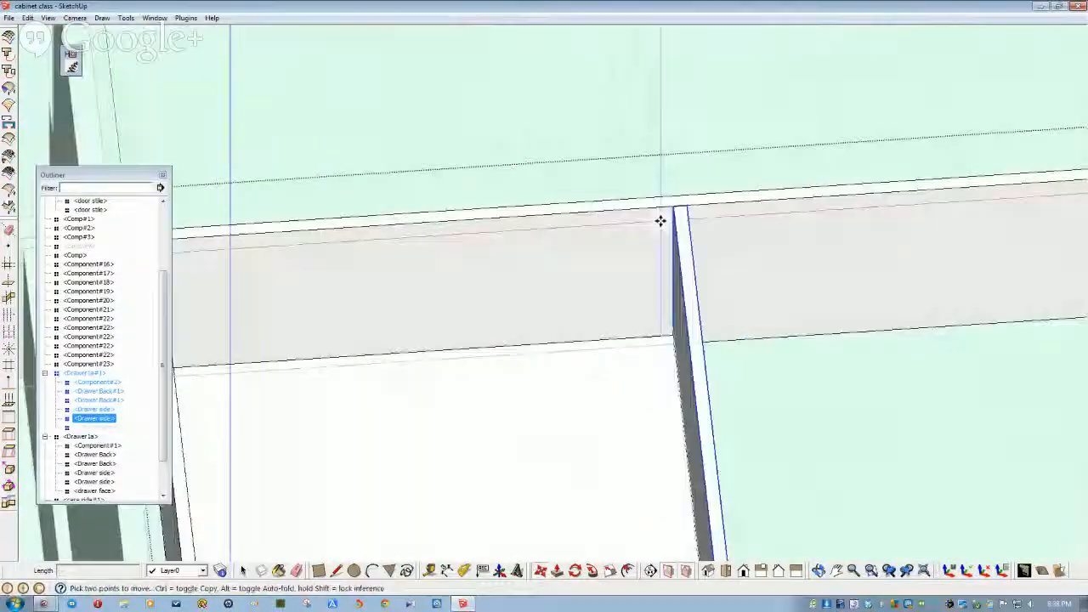
left_click_drag(706, 206, 900, 205)
scroll(688, 306, "down", 3)
middle_click_drag(688, 306, 515, 326)
key("space")
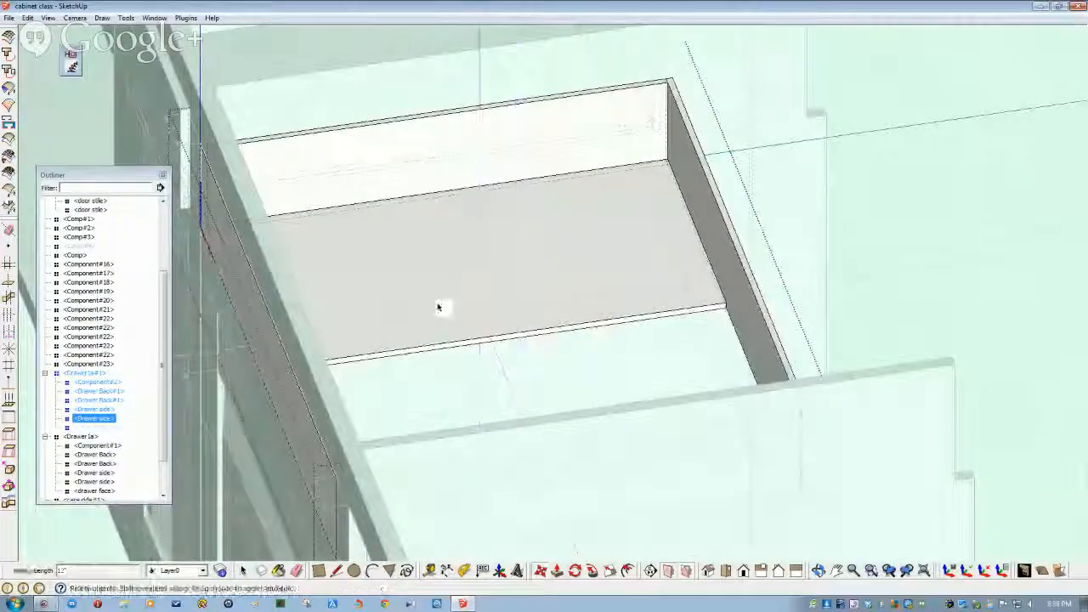
- Extend the drawer bottom forward to meet the drawer front
left_click(441, 315)
double_click(440, 324)
scroll(445, 352, "up", 2)
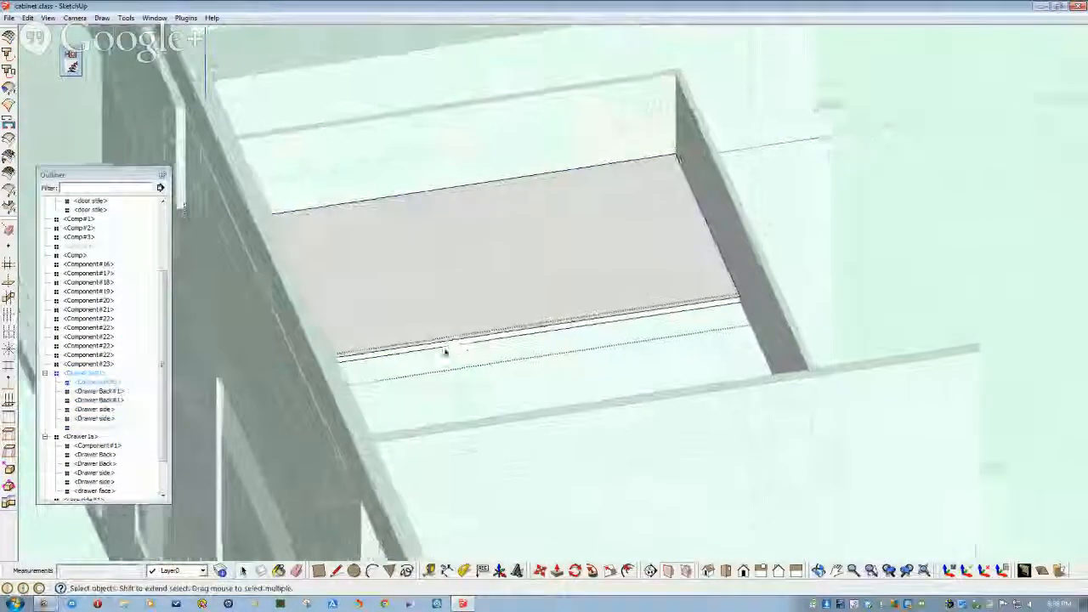
left_click(445, 356)
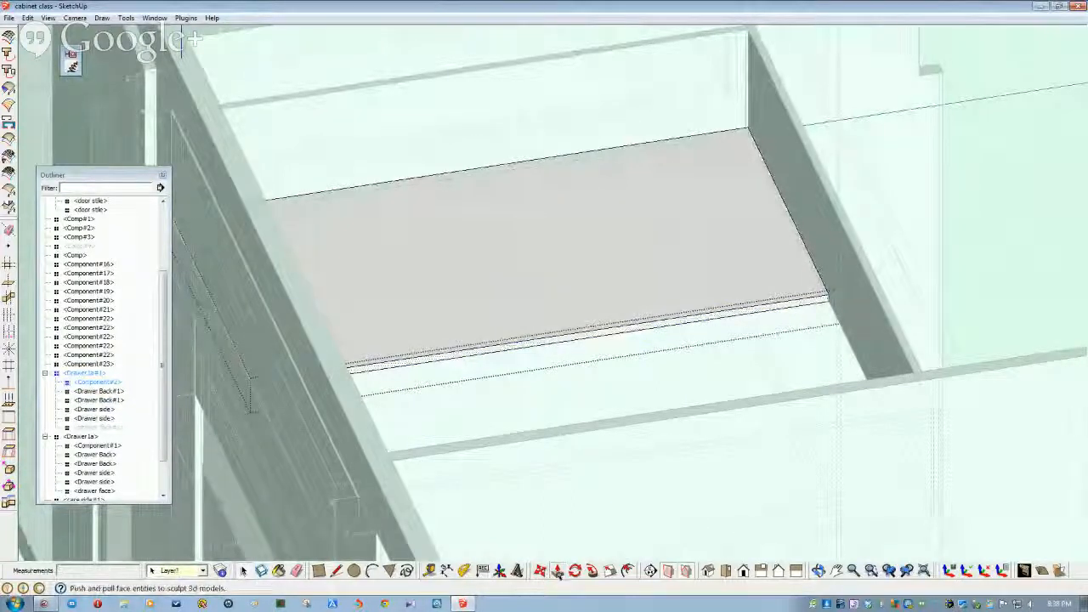
double_click(458, 357)
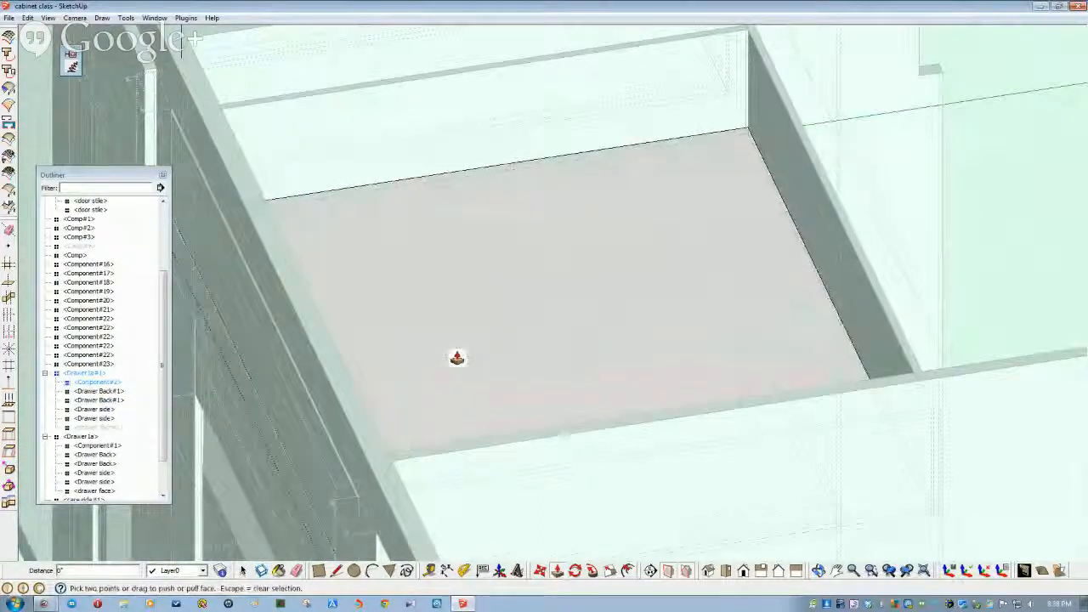
scroll(471, 422, "down", 5)
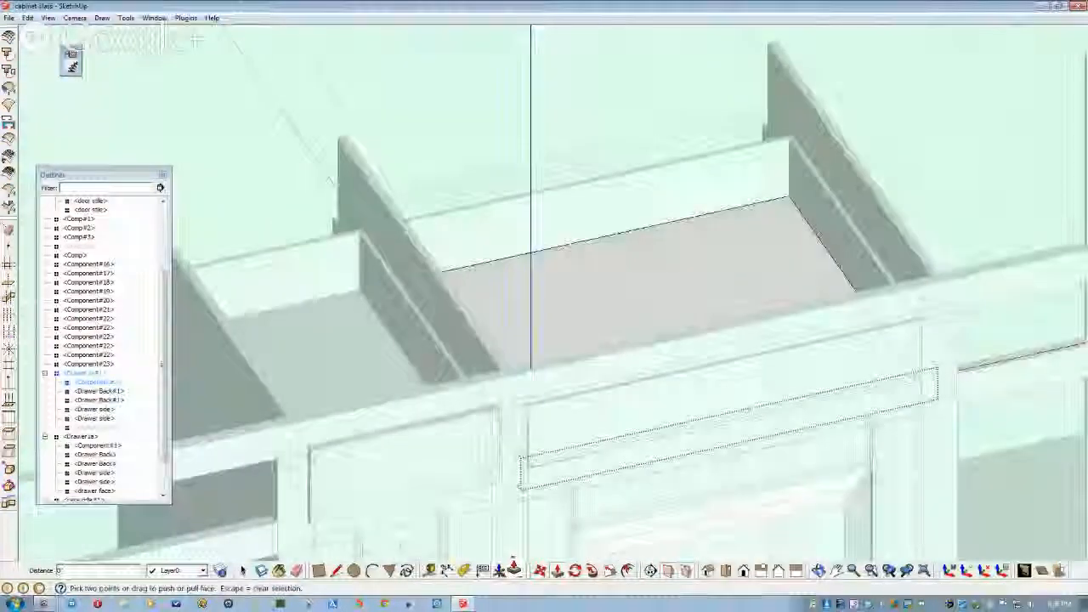
middle_click_drag(532, 366, 535, 517)
key("space")
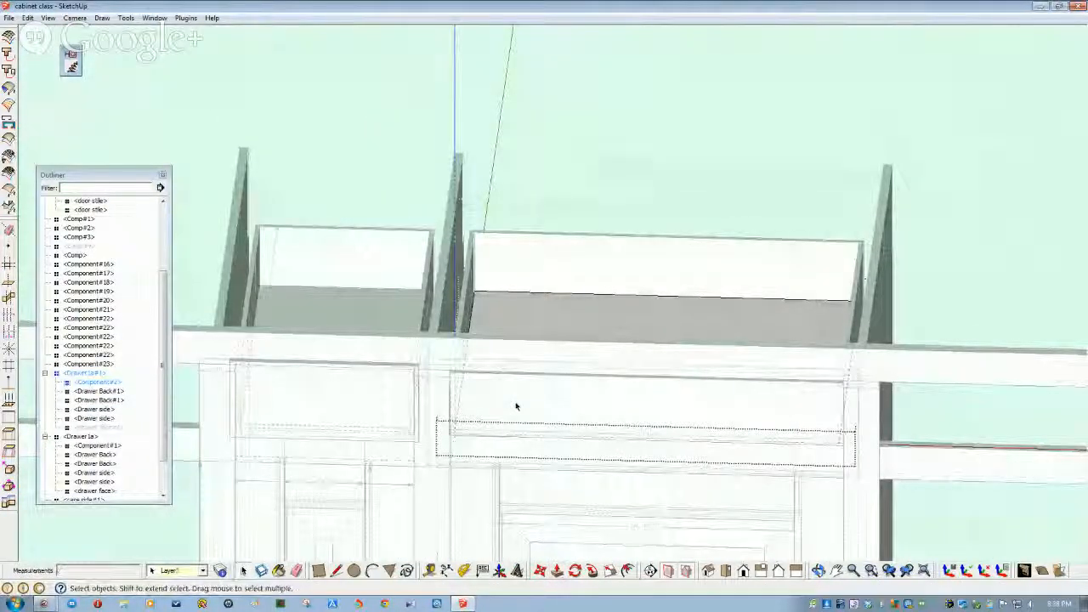
- Unhide the copied drawer's face from the Outliner
left_click(111, 427)
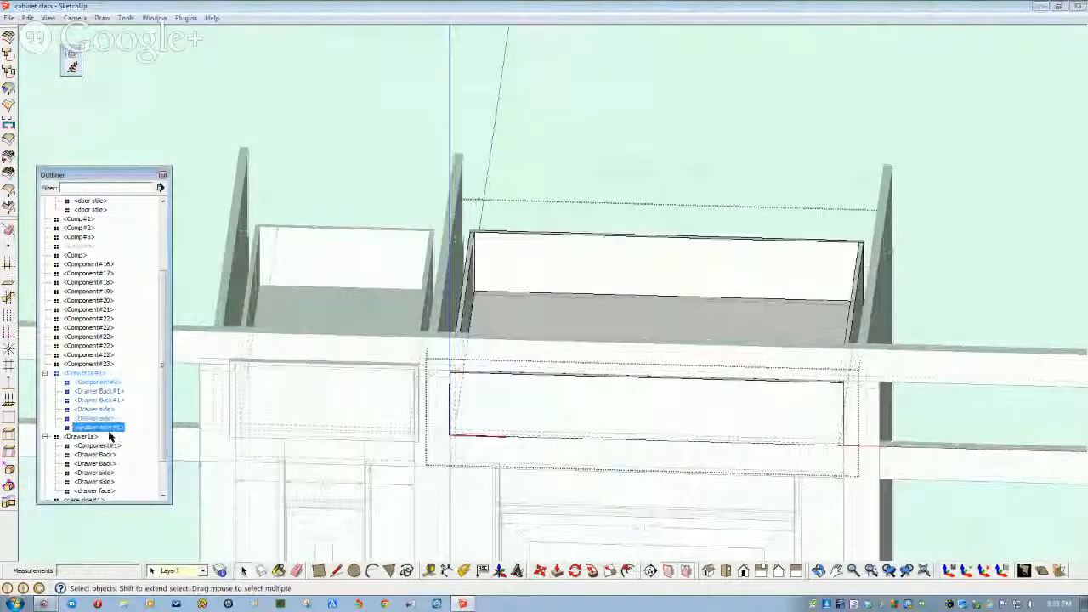
right_click(110, 427)
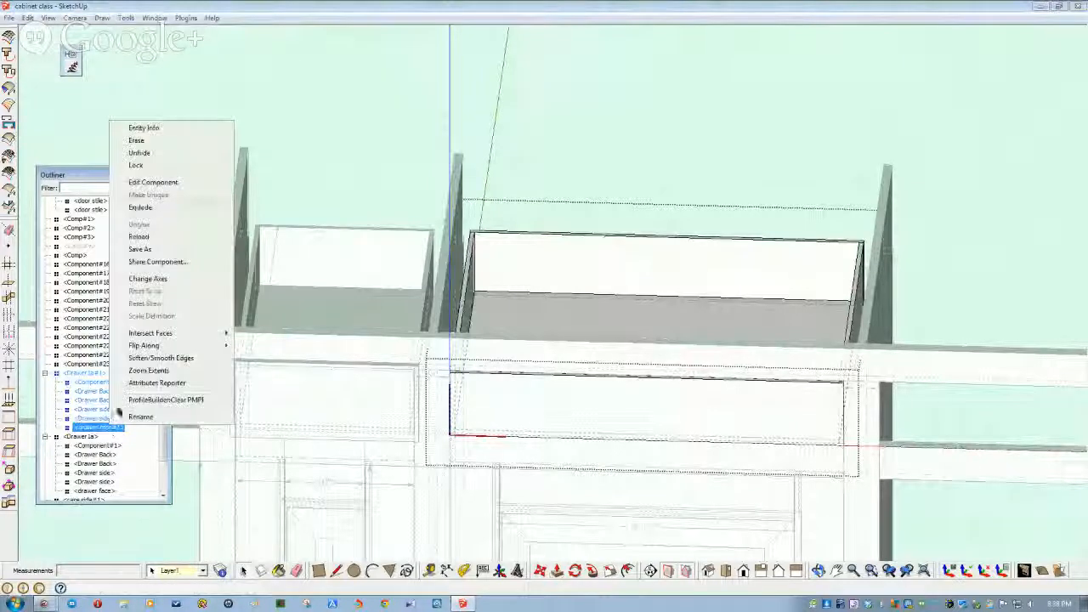
left_click(140, 156)
middle_click_drag(442, 256, 340, 376)
- Push/Pull the drawer face's end to the right so it spans the opening
double_click(336, 378)
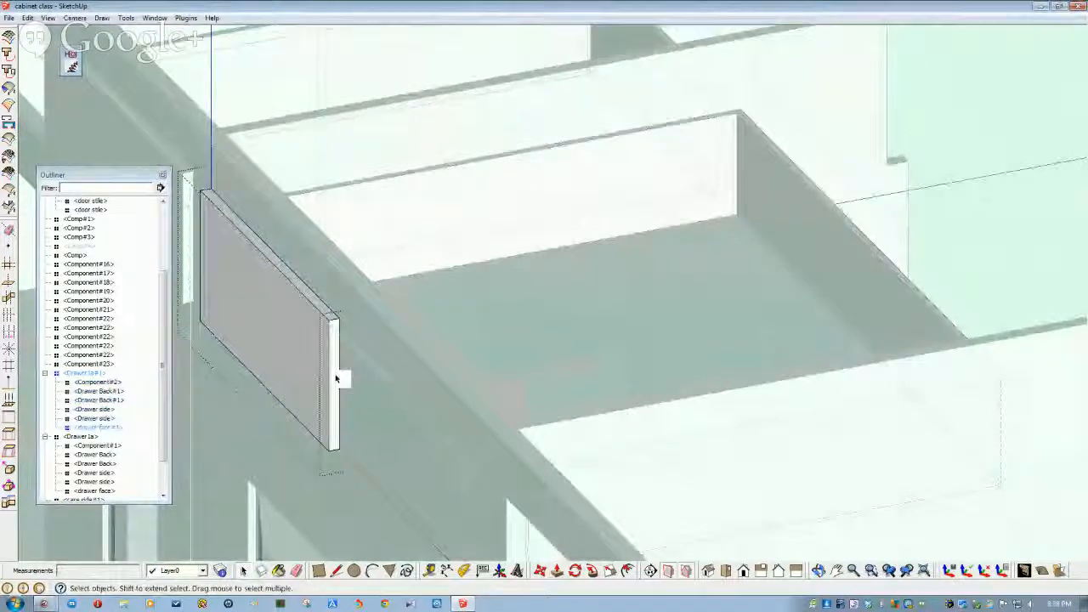
left_click(336, 378)
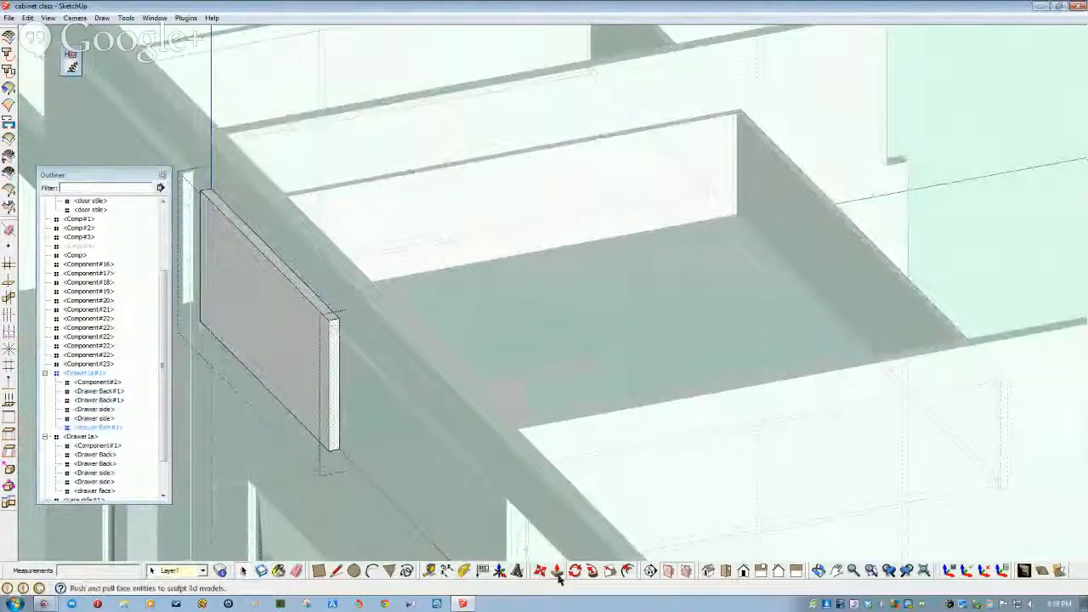
double_click(332, 417)
middle_click_drag(333, 416, 371, 316)
key("space")
left_click(502, 122)
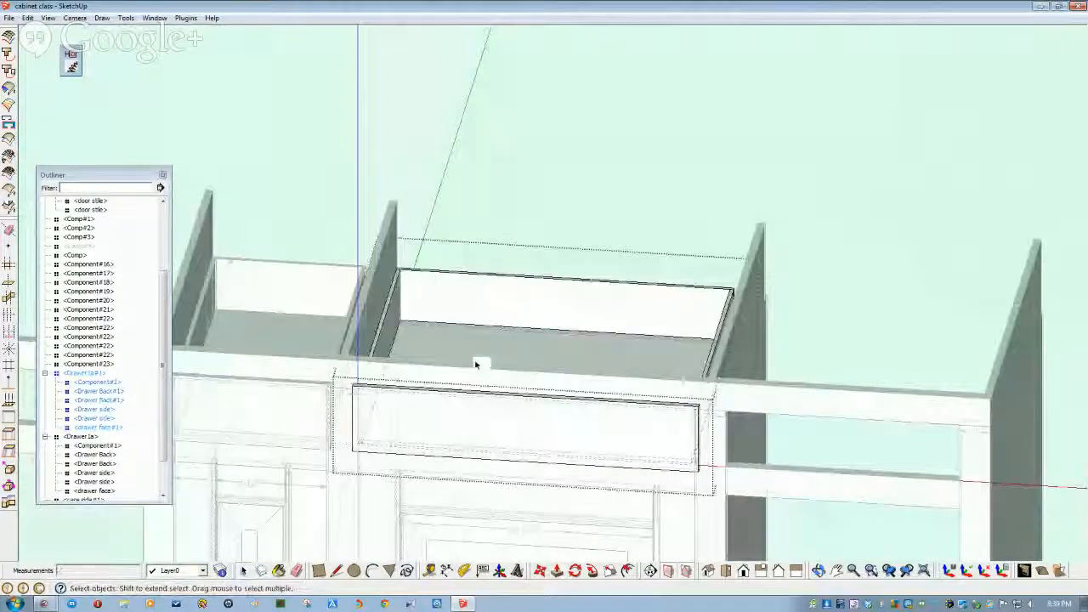
scroll(474, 368, "down", 2)
scroll(474, 369, "down", 3)
middle_click_drag(473, 368, 355, 351)
scroll(309, 419, "up", 3)
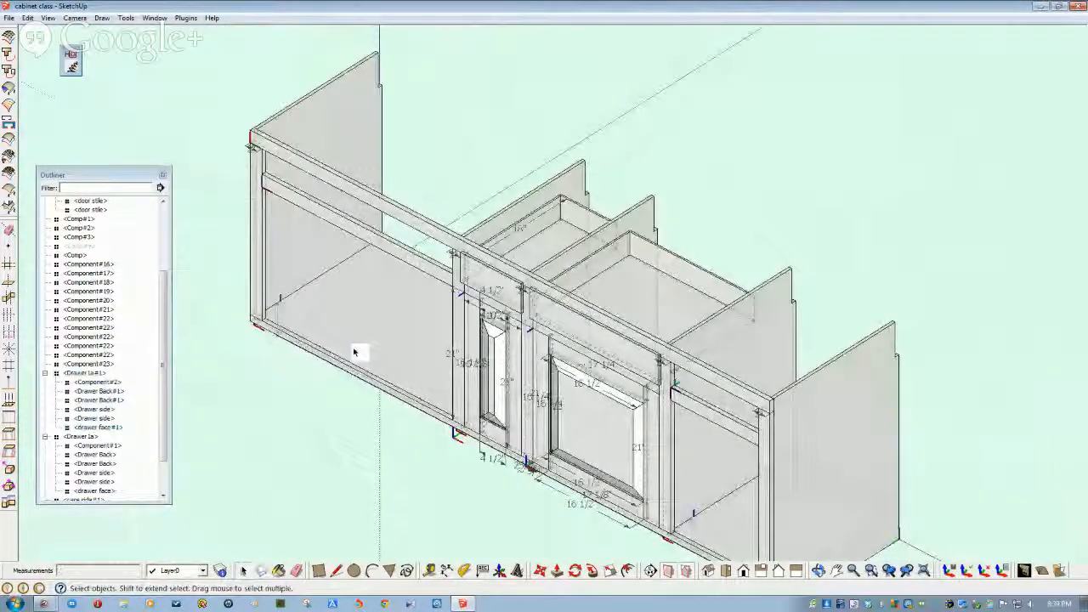
- Unhide the Comp#4 back panel
left_click(85, 246)
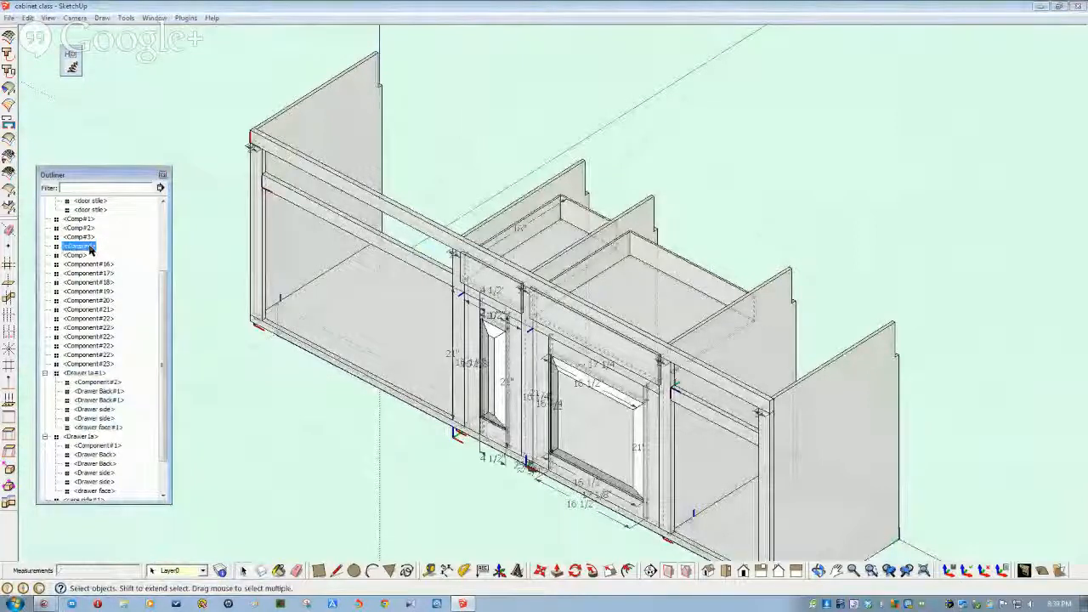
right_click(91, 247)
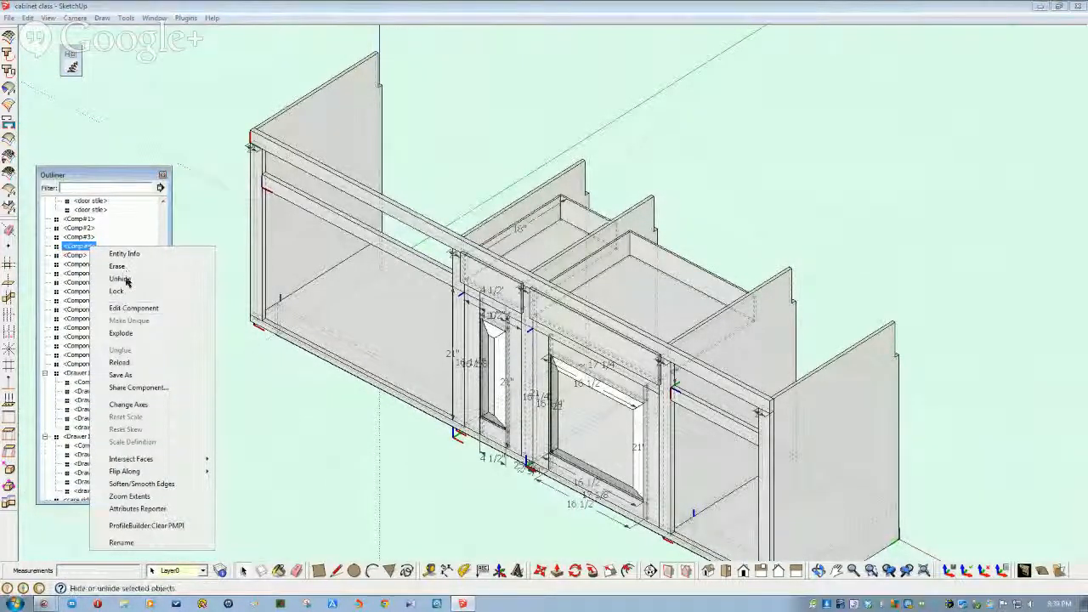
left_click(128, 281)
scroll(156, 315, "down", 2)
left_click_drag(160, 293, 160, 227)
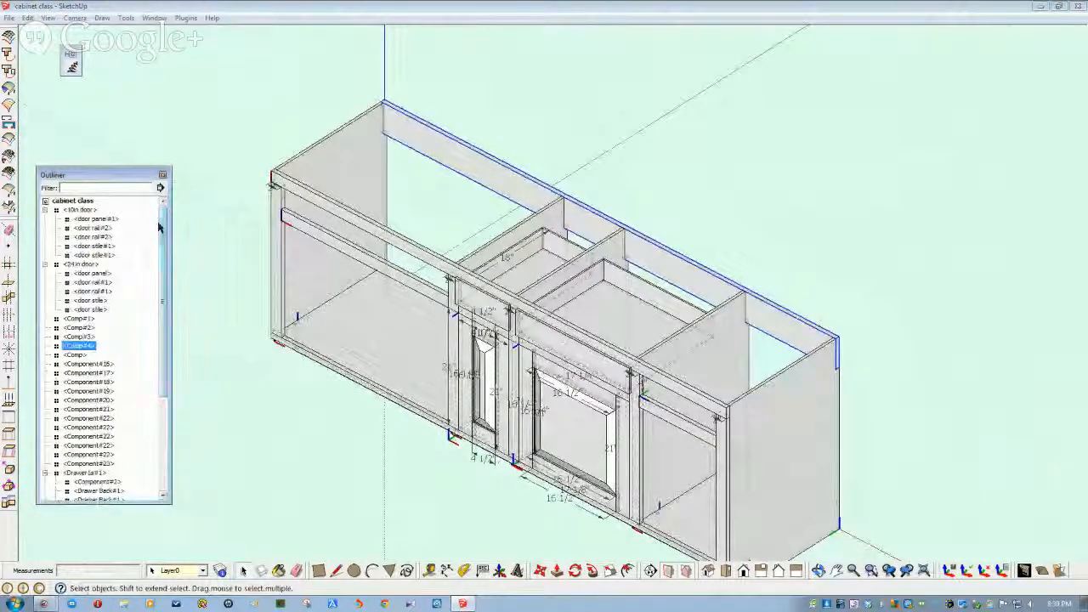
- Collapse all Outliner groups and select every cabinet component from 10in door to the last row
left_click(45, 210)
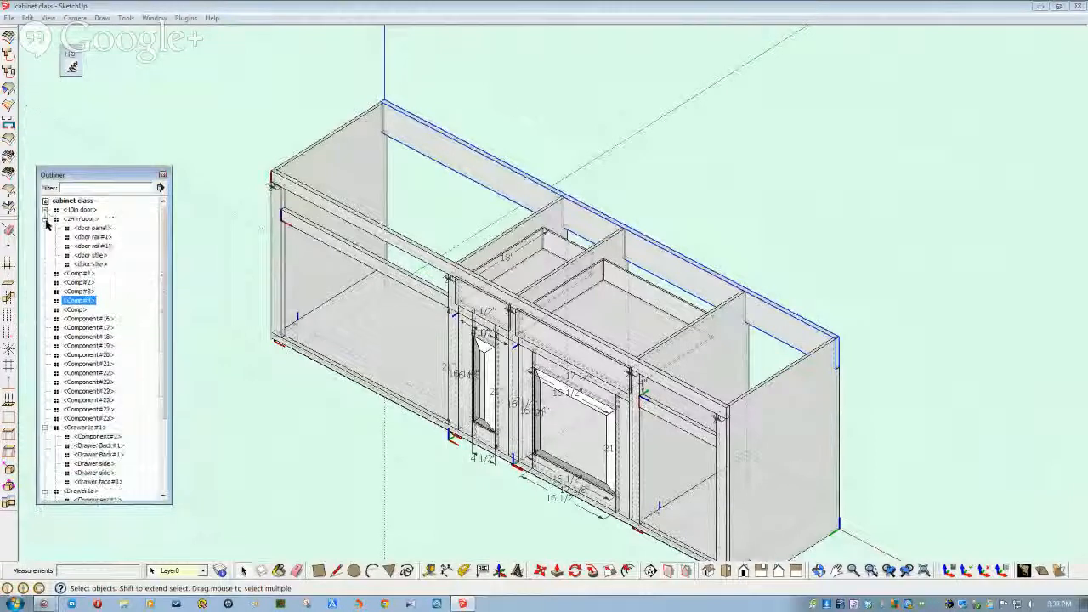
left_click(46, 218)
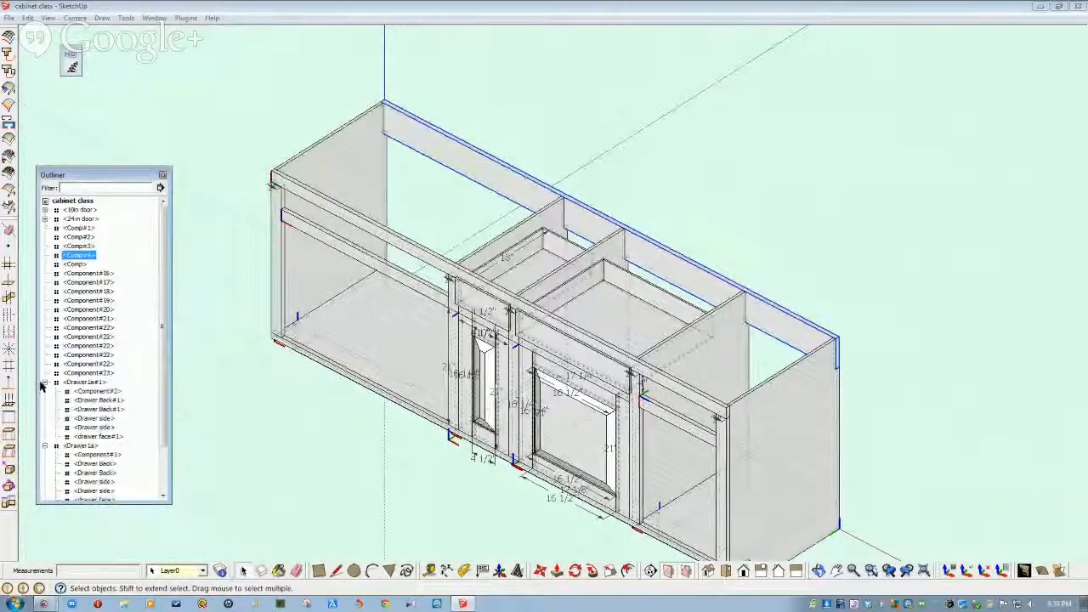
right_click(83, 203)
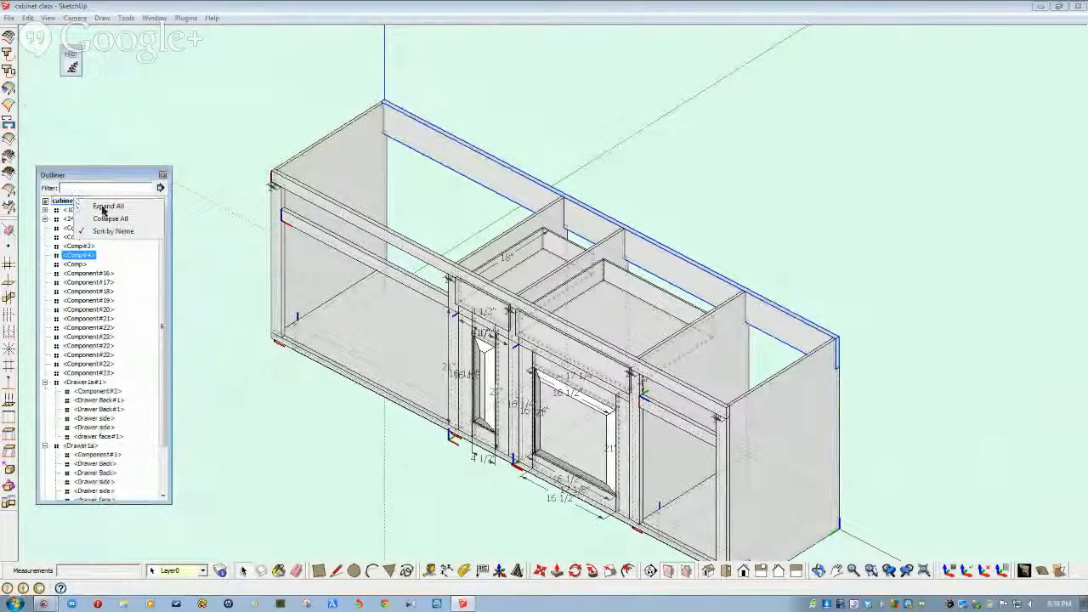
left_click(105, 219)
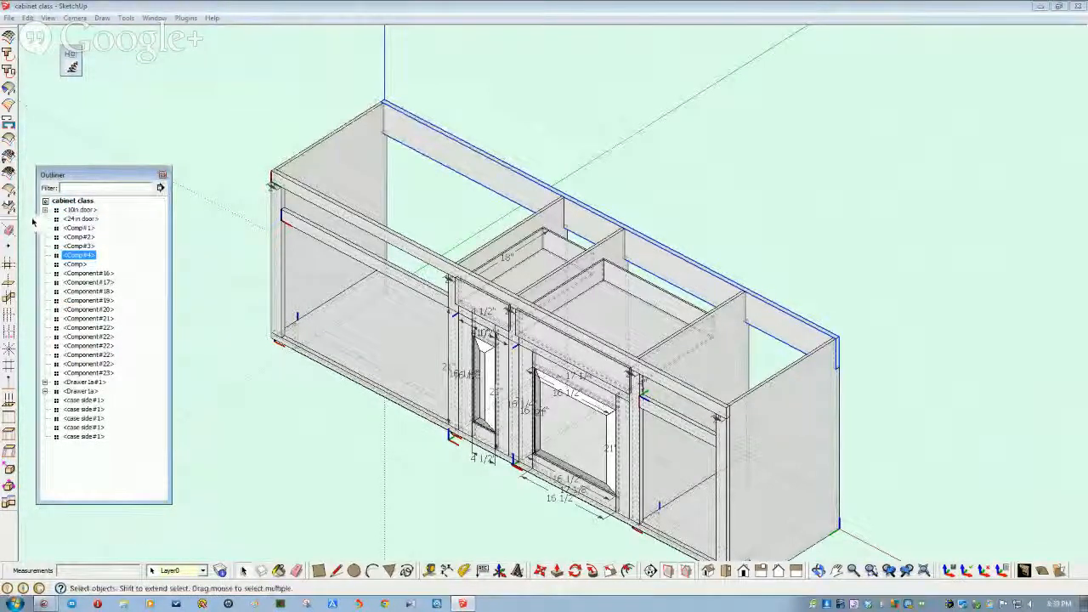
left_click(82, 210)
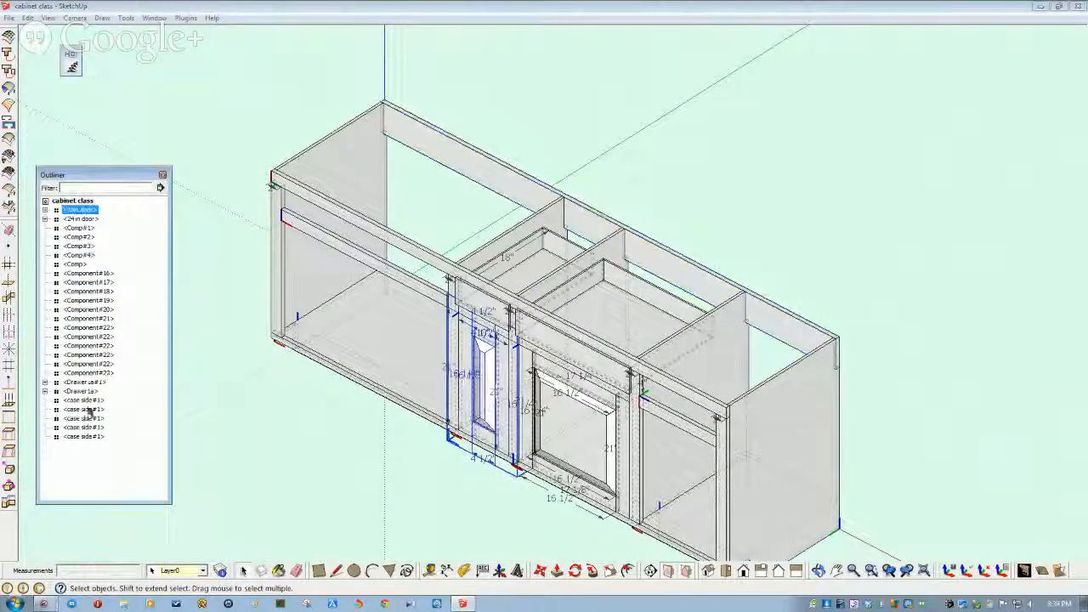
left_click(84, 437, "shift")
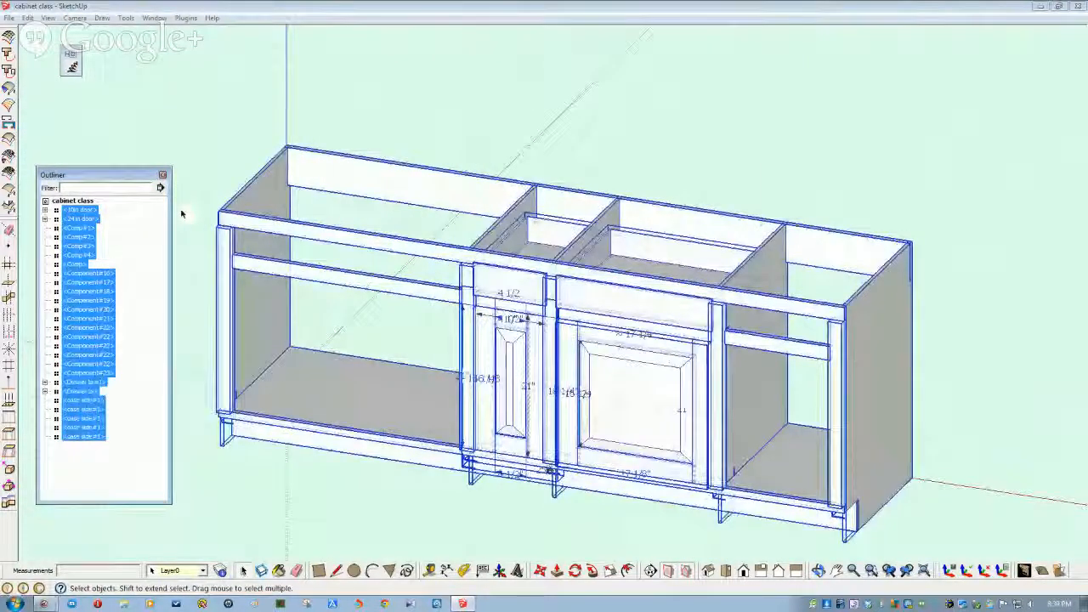
middle_click_drag(748, 378, 728, 310)
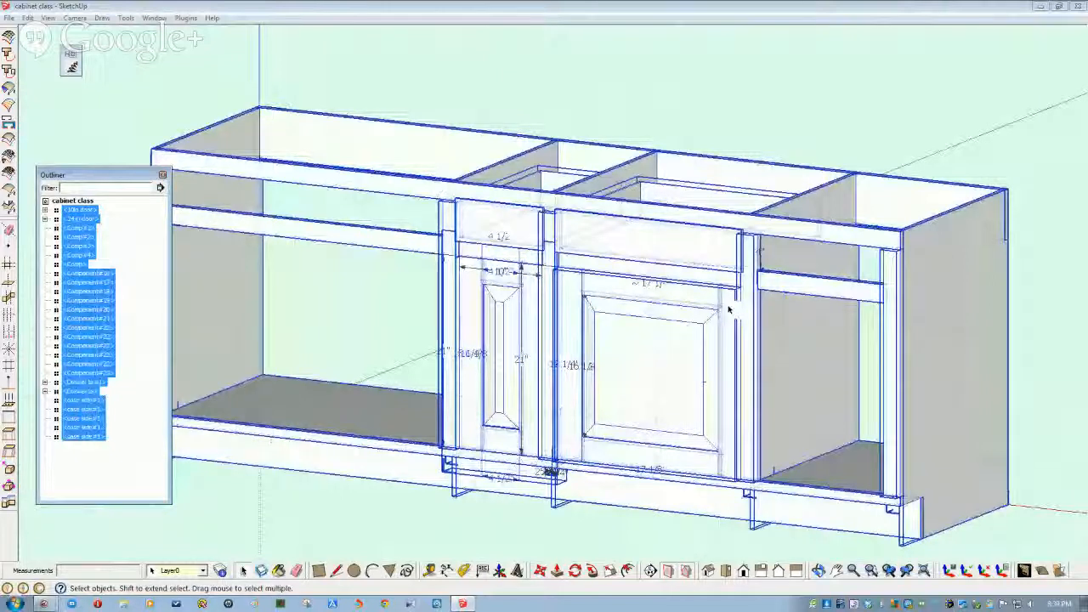
- Launch the Cut List plugin from the Plugins menu
middle_click_drag(728, 310, 650, 374)
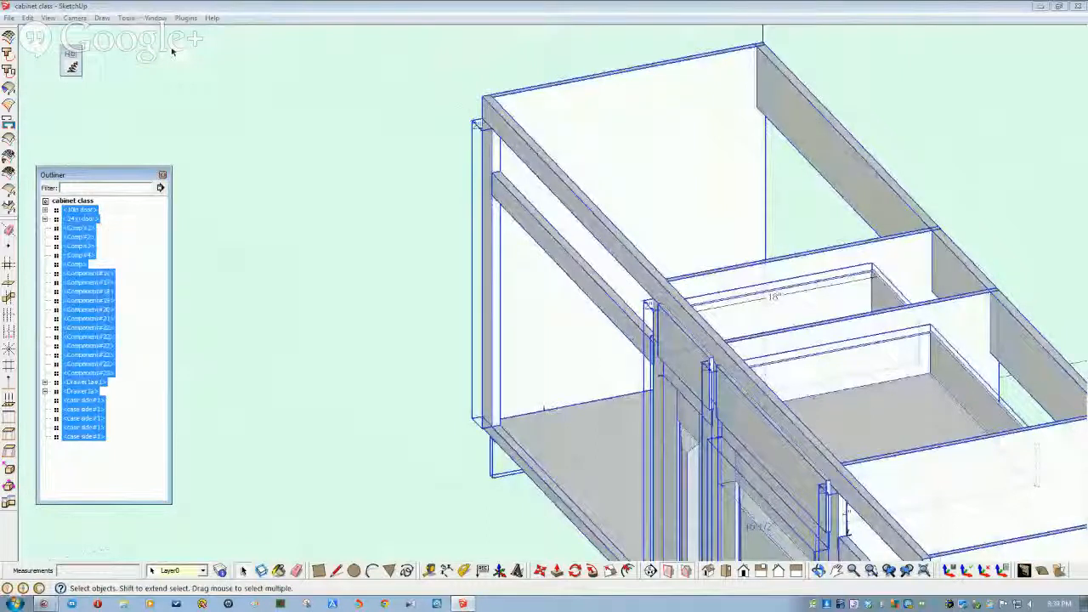
left_click(185, 18)
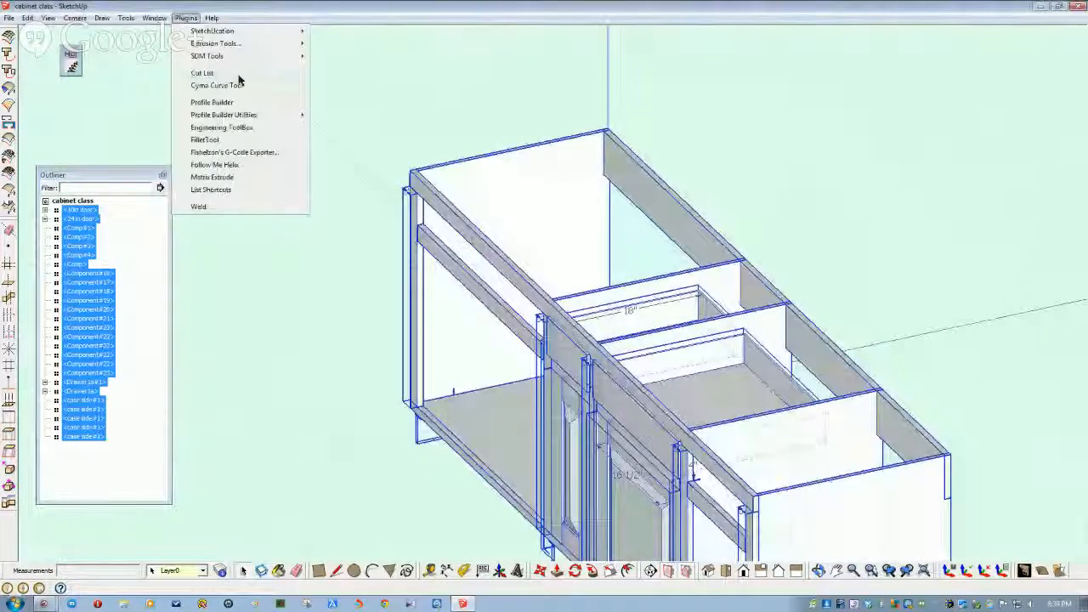
left_click(238, 75)
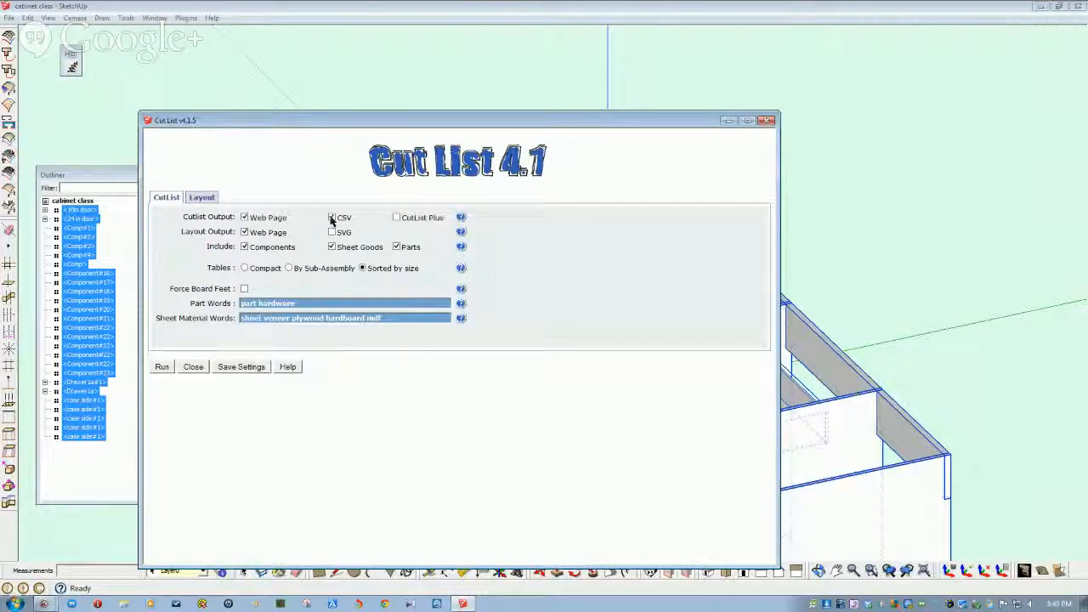
- Enable CSV and Layout SVG output, group tables By Sub-Assembly, and run Cut List
left_click(331, 218)
left_click(333, 233)
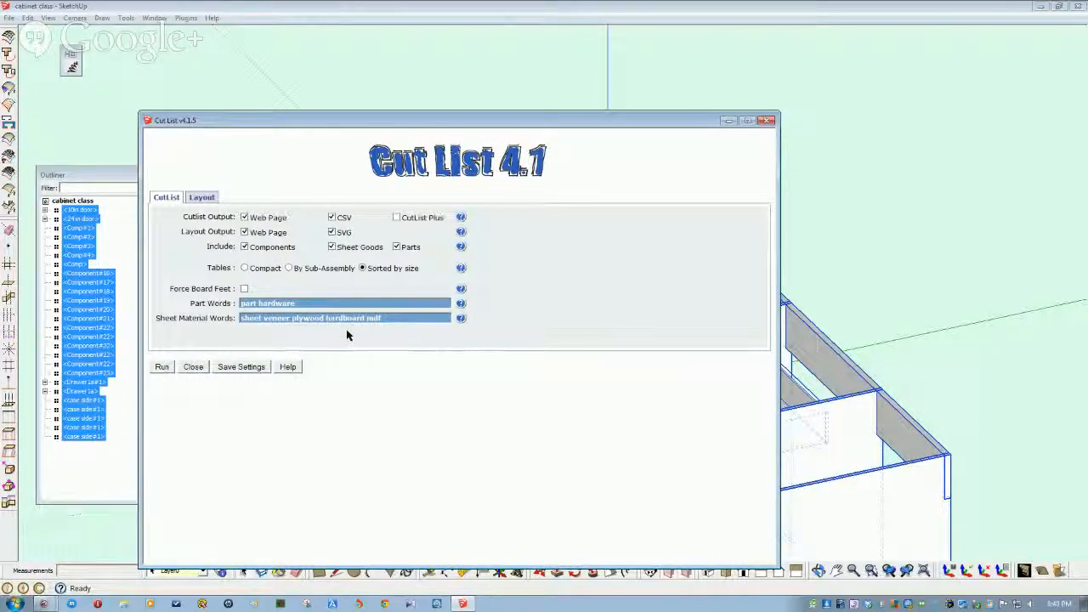
left_click(247, 269)
left_click(288, 268)
left_click(162, 368)
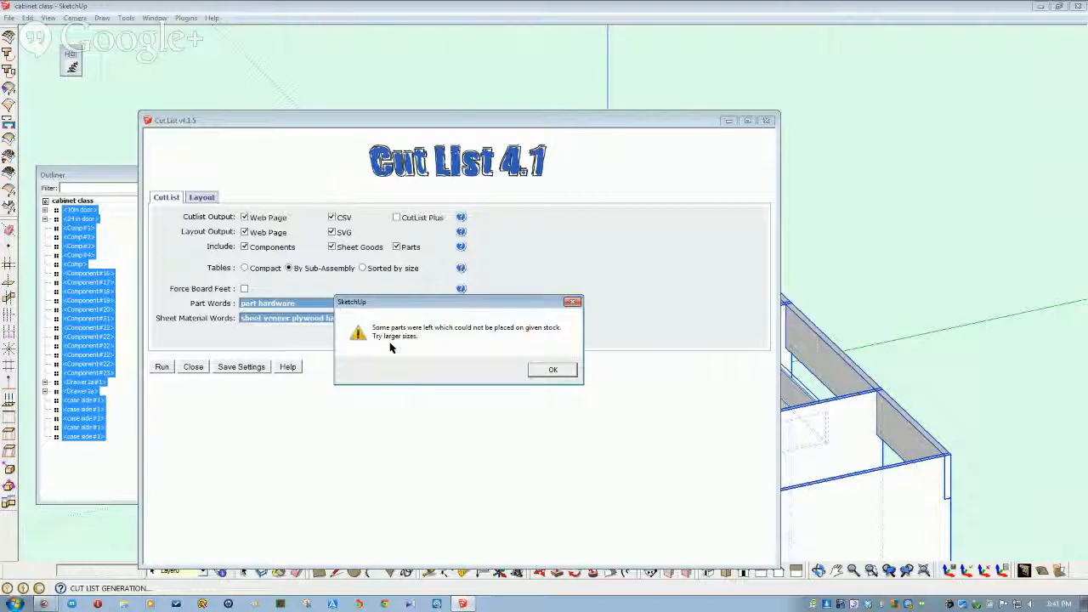
- Dismiss the stock warnings, confirm the CSV file, pass the script error, and confirm three SVG files
left_click(553, 370)
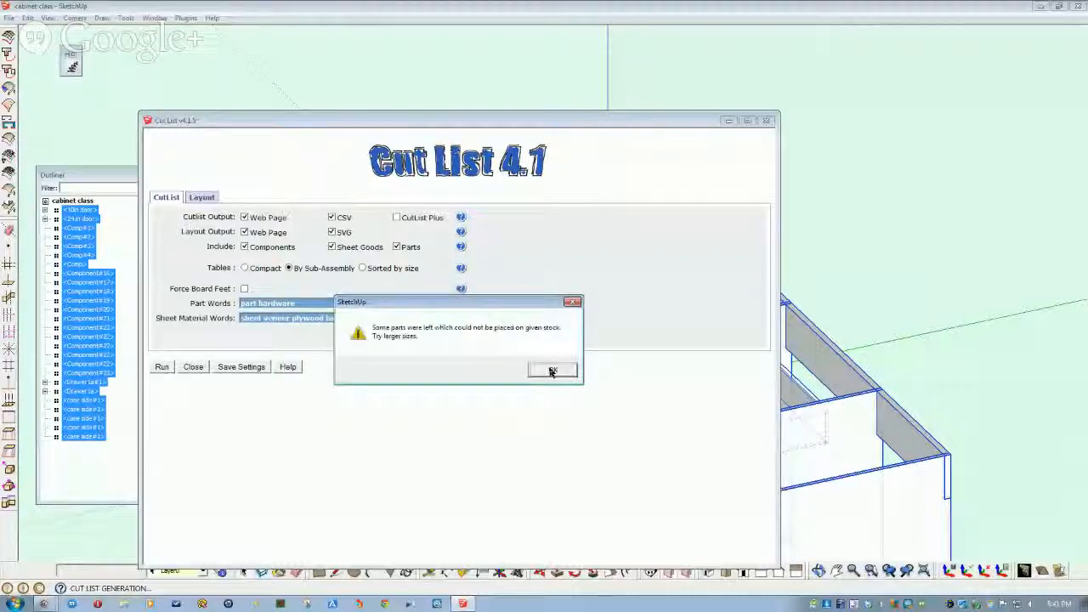
left_click(553, 370)
left_click(553, 371)
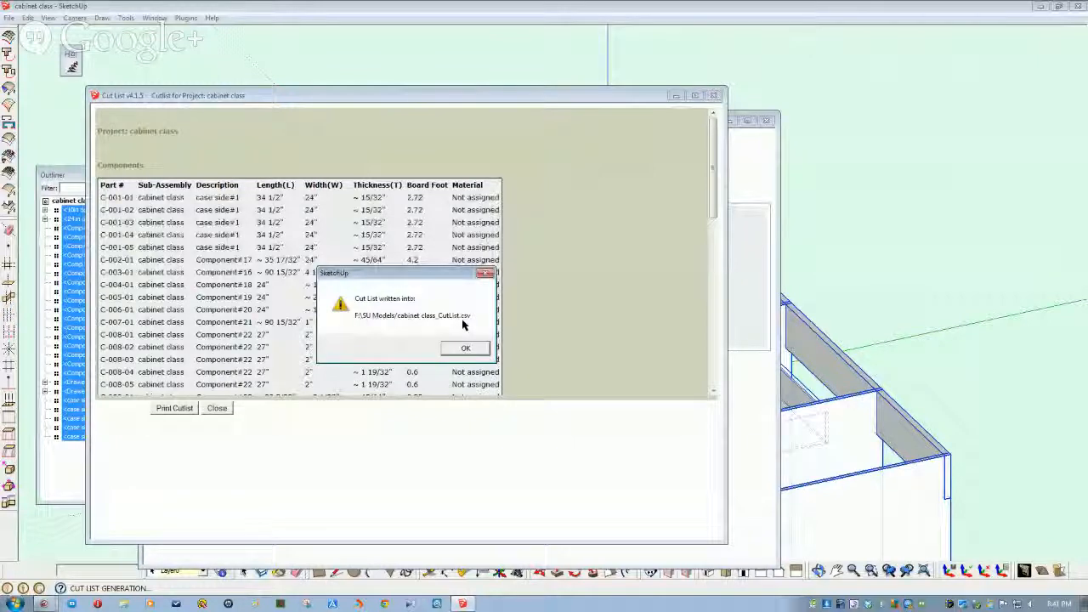
left_click(467, 350)
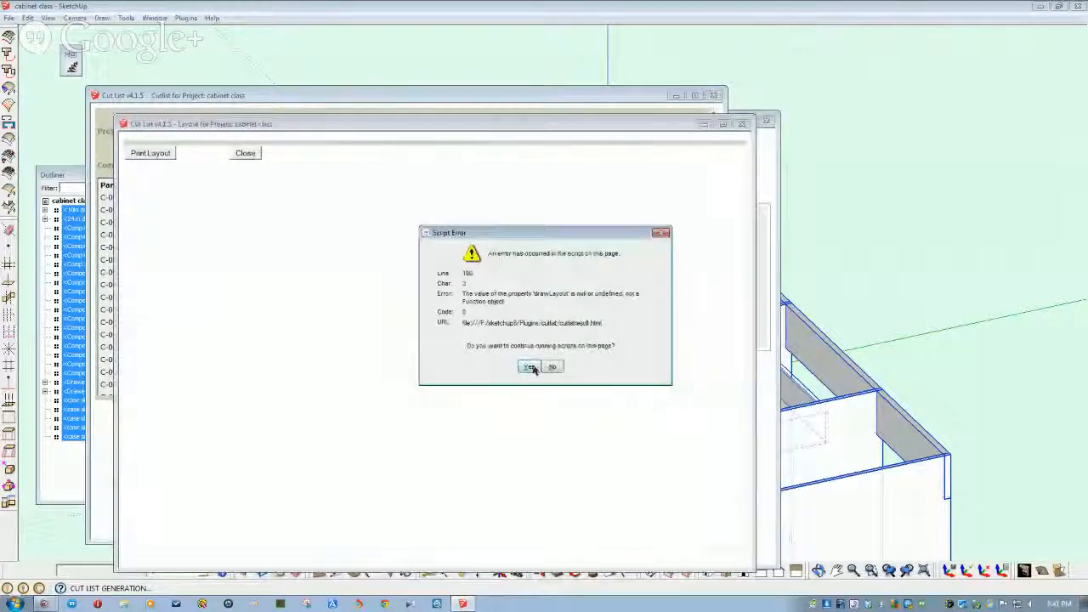
left_click(533, 370)
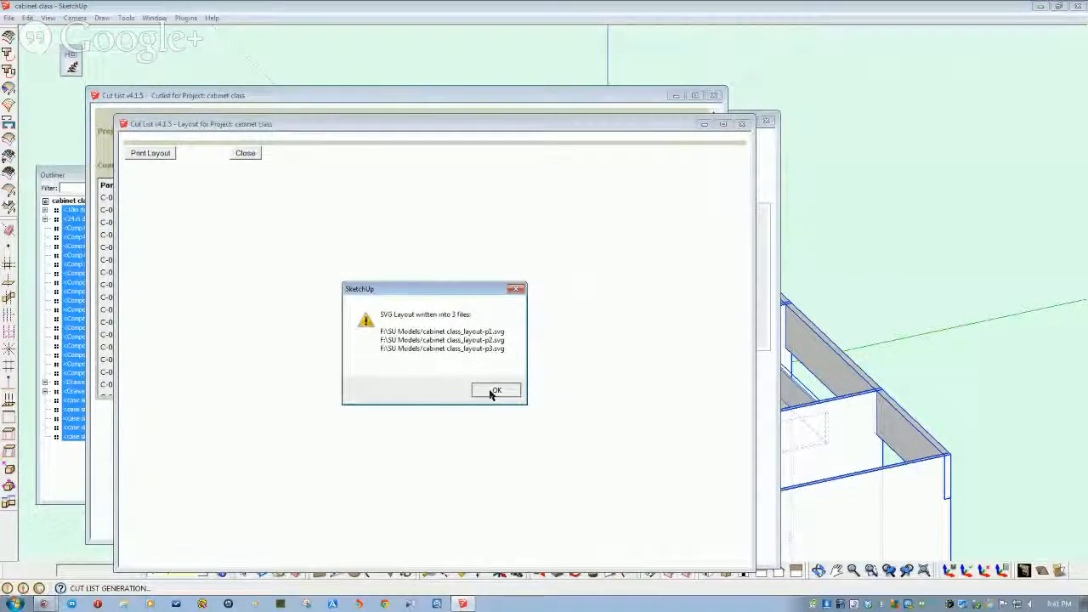
left_click(493, 391)
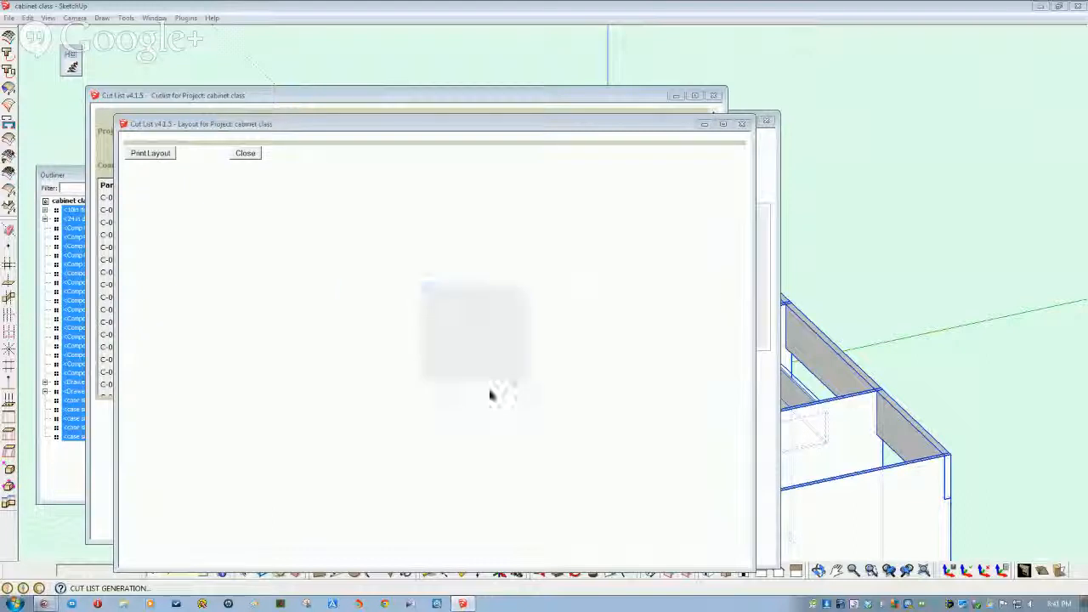
- Open Print Layout, cancel the Print dialog, and close the layout window
left_click(163, 154)
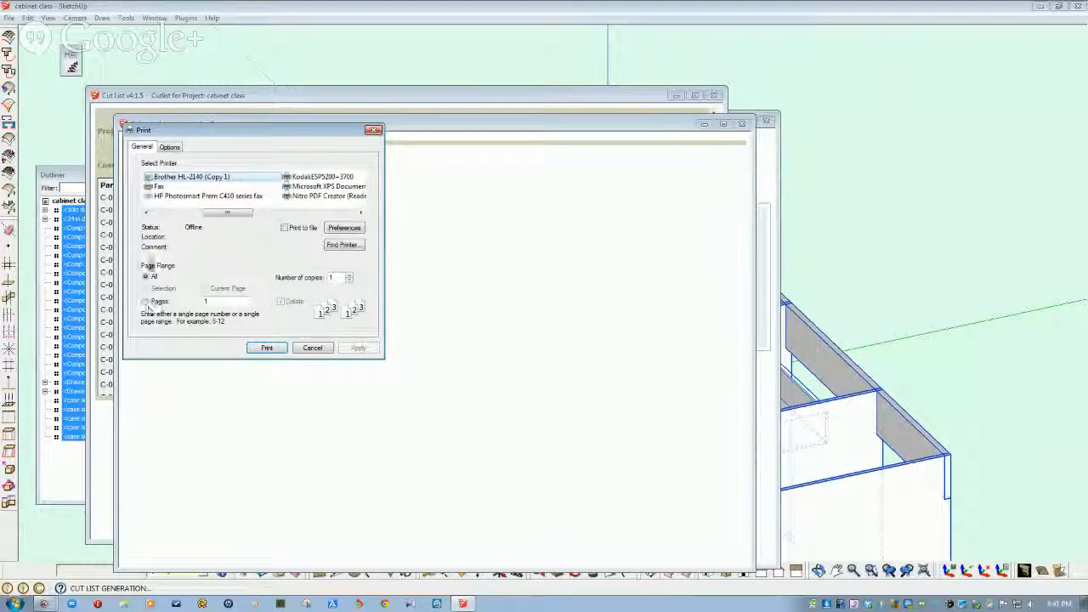
left_click(169, 147)
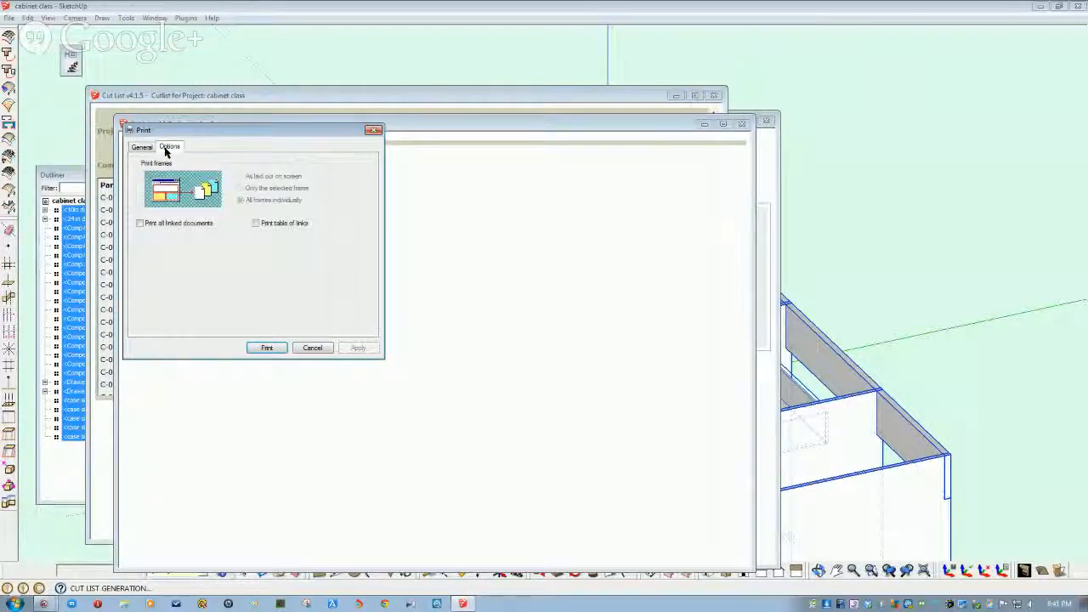
left_click(312, 347)
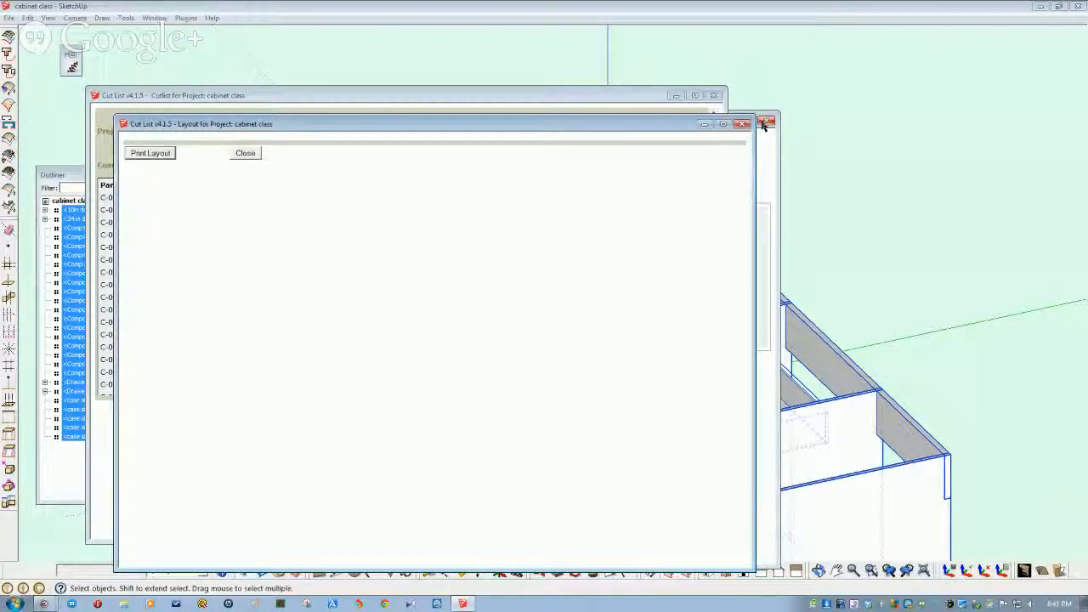
left_click(743, 125)
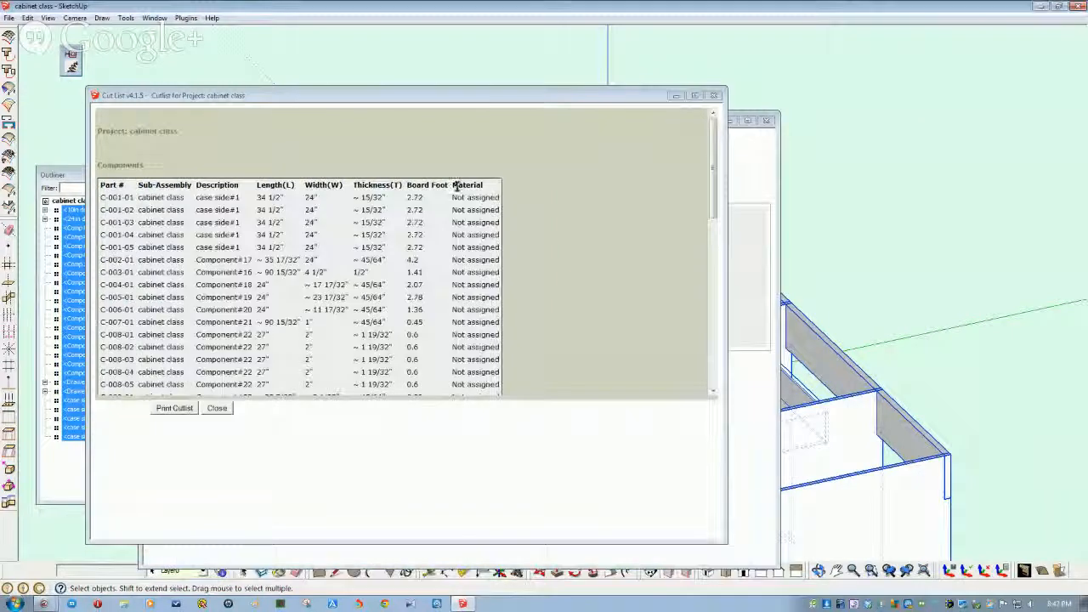
- Close the Cutlist report and Cut List 4.1 settings, then minimize SketchUp
mouse_move(712, 170)
left_mouse_down()
mouse_move(712, 345)
mouse_move(689, 234)
mouse_move(692, 175)
left_mouse_up()
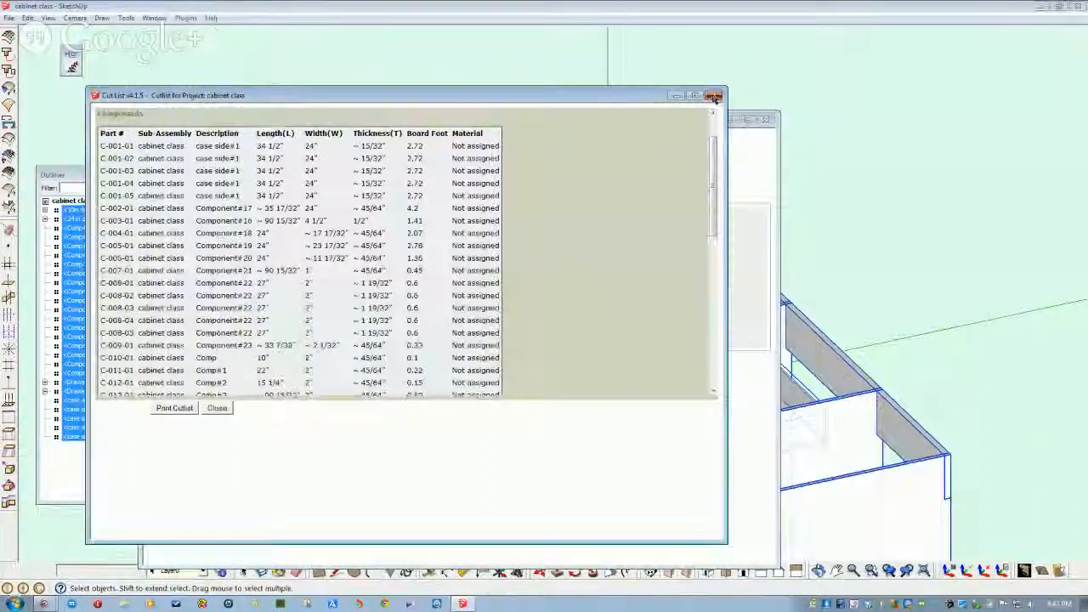
left_click(731, 121)
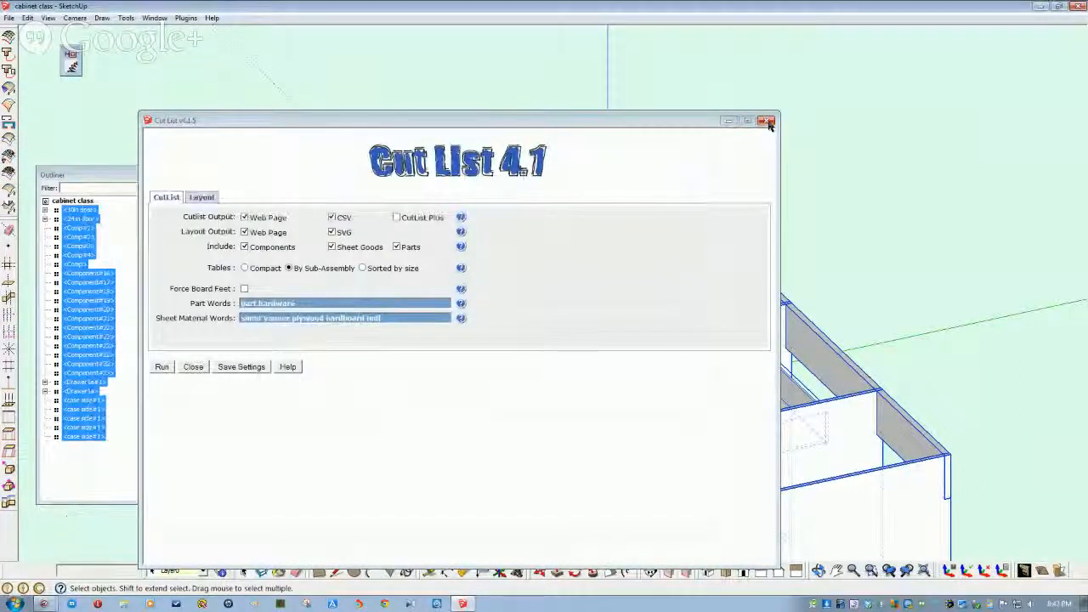
left_click(767, 123)
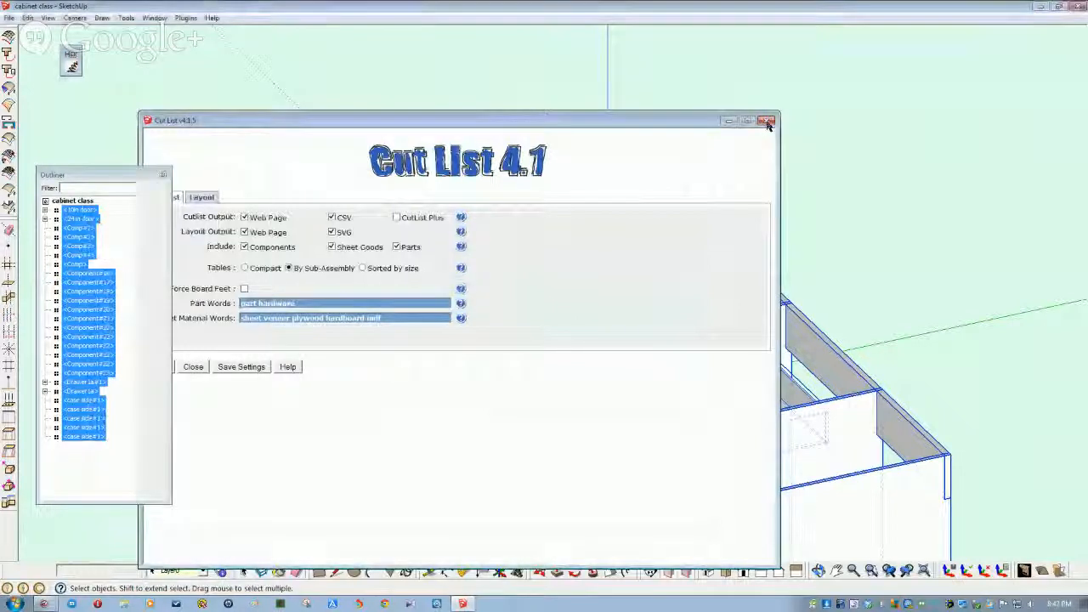
left_click(1041, 8)
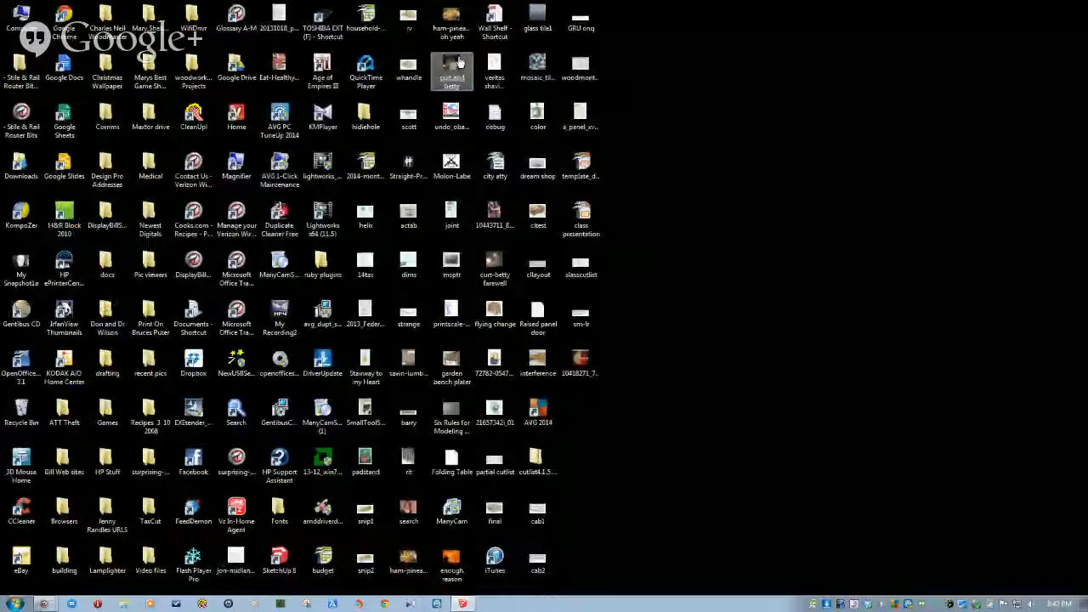
- Open cabinet class_CutList.csv from the TOSHIBA drive's SU Models folder in Calc, accepting the default import settings
double_click(333, 35)
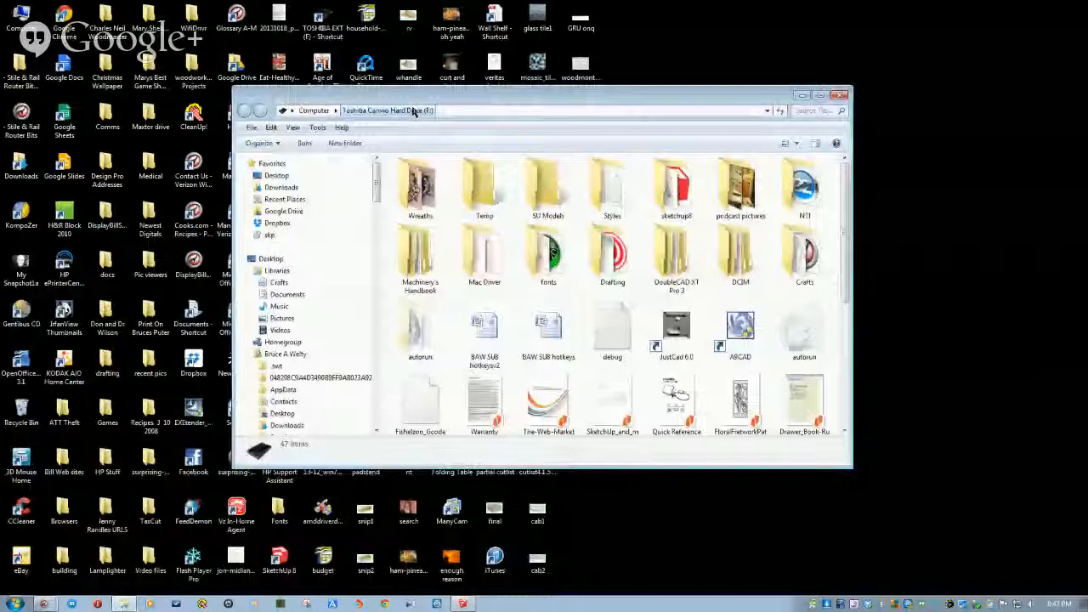
double_click(548, 192)
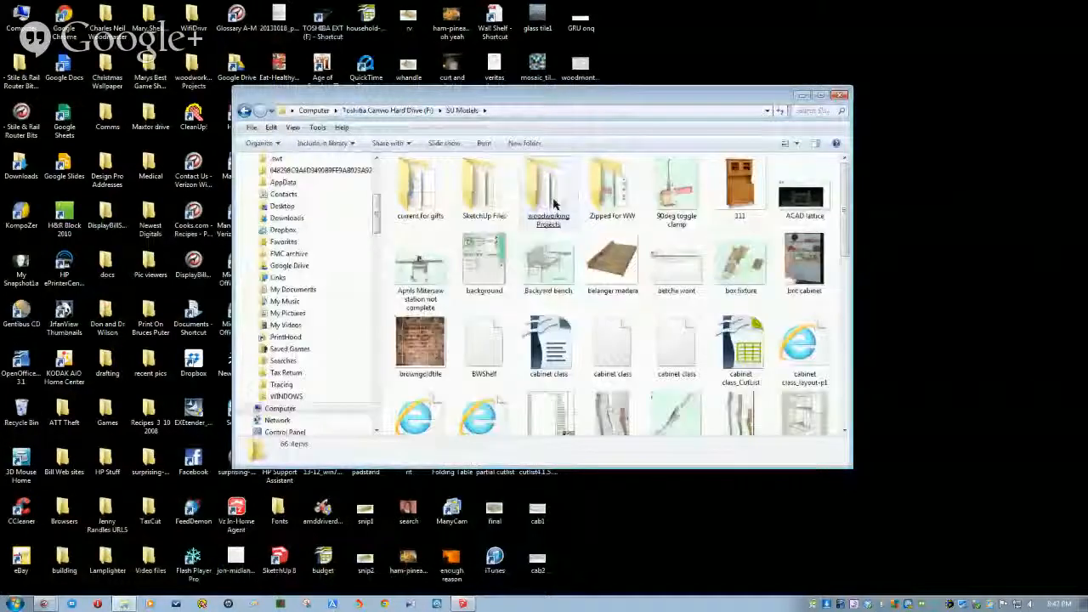
left_click_drag(845, 239, 846, 246)
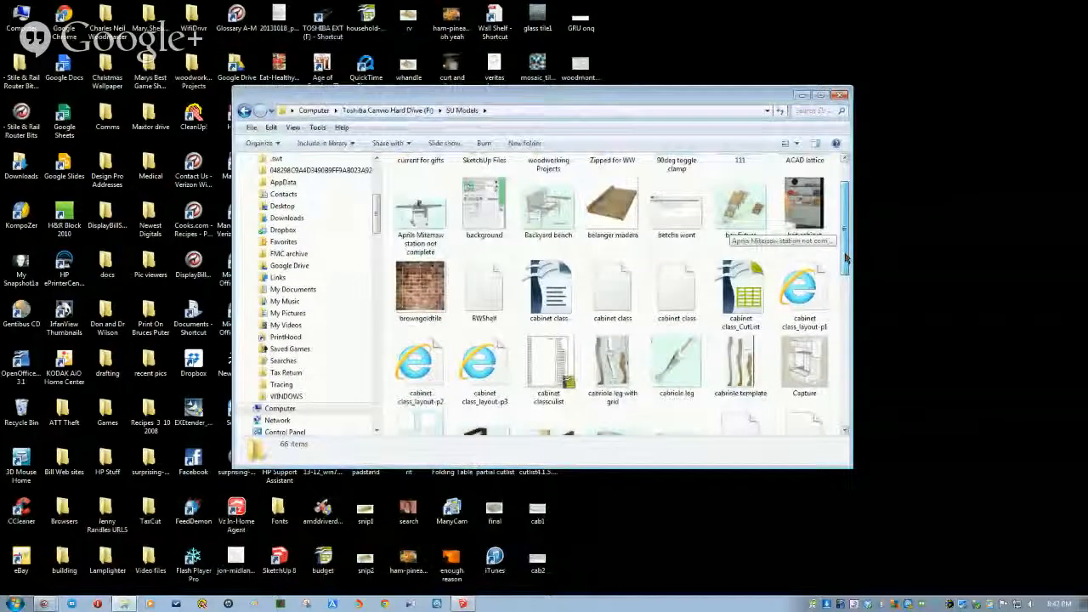
scroll(759, 296, "down", 1)
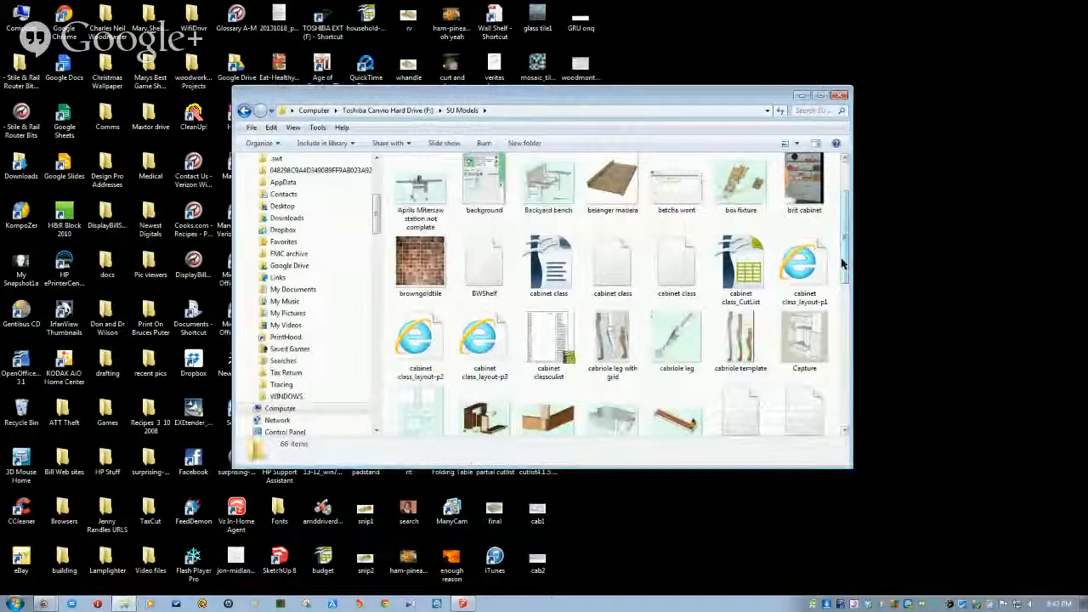
scroll(748, 272, "down", 1)
left_click(747, 230)
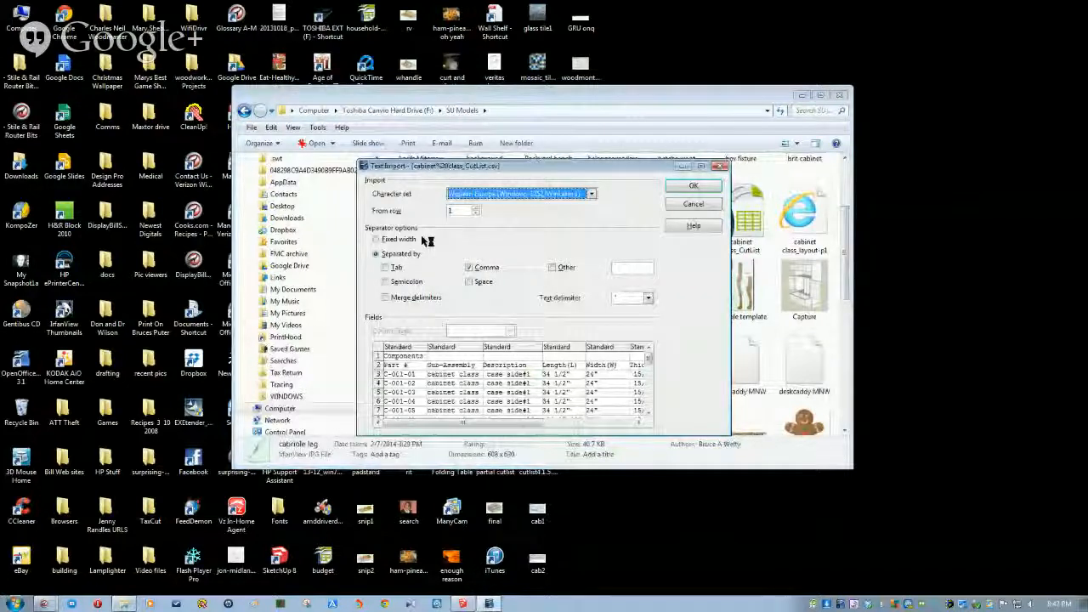
left_click(692, 186)
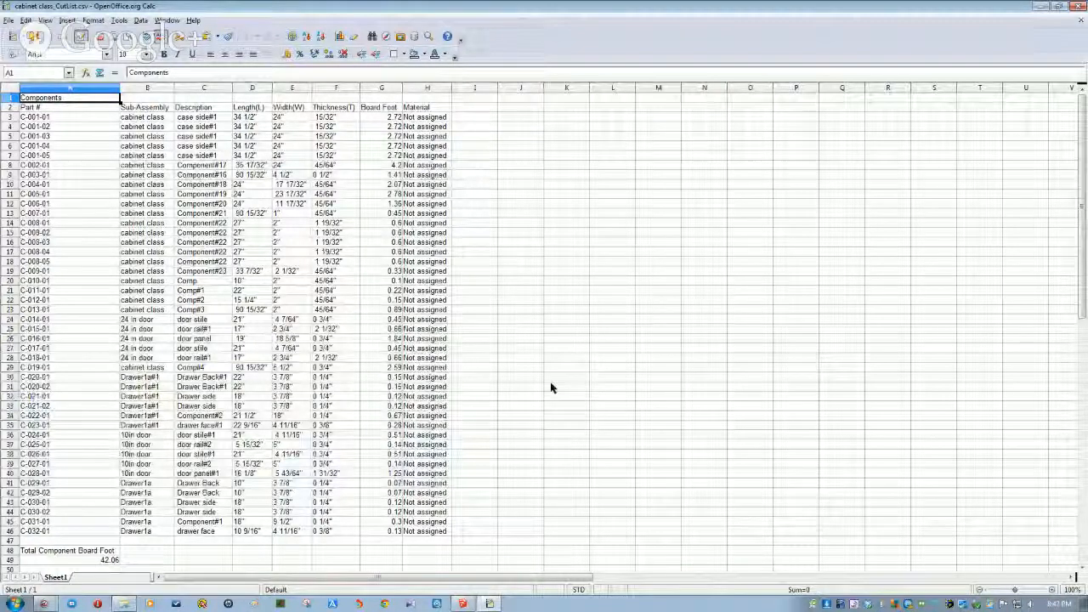
- Review the cut list, checking the drawer face length in D35 and the 90 15/32 length in D29
scroll(551, 388, "down", 2)
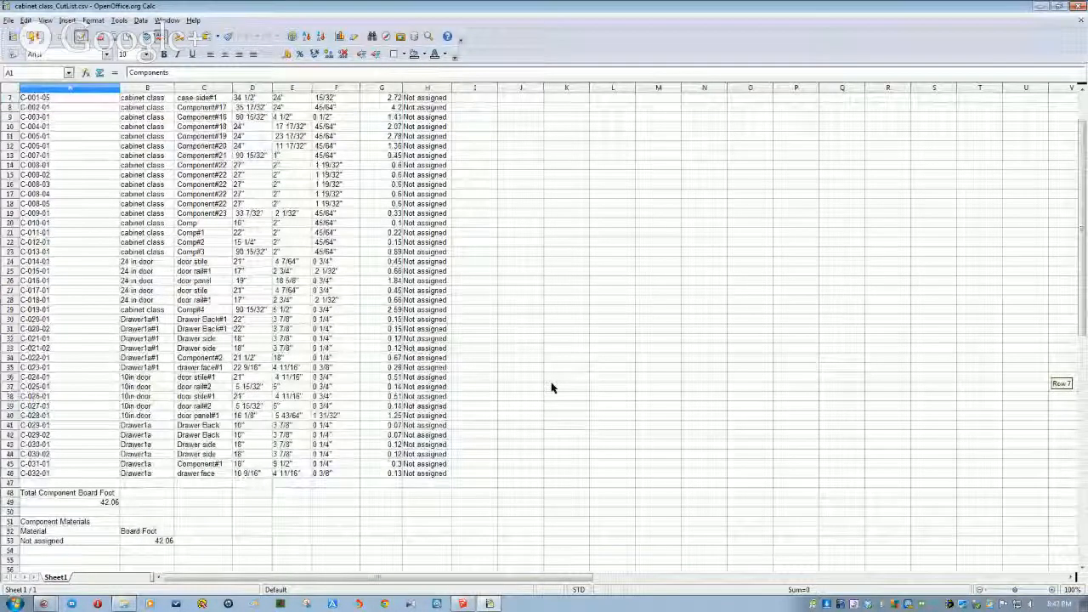
scroll(245, 487, "down", 2)
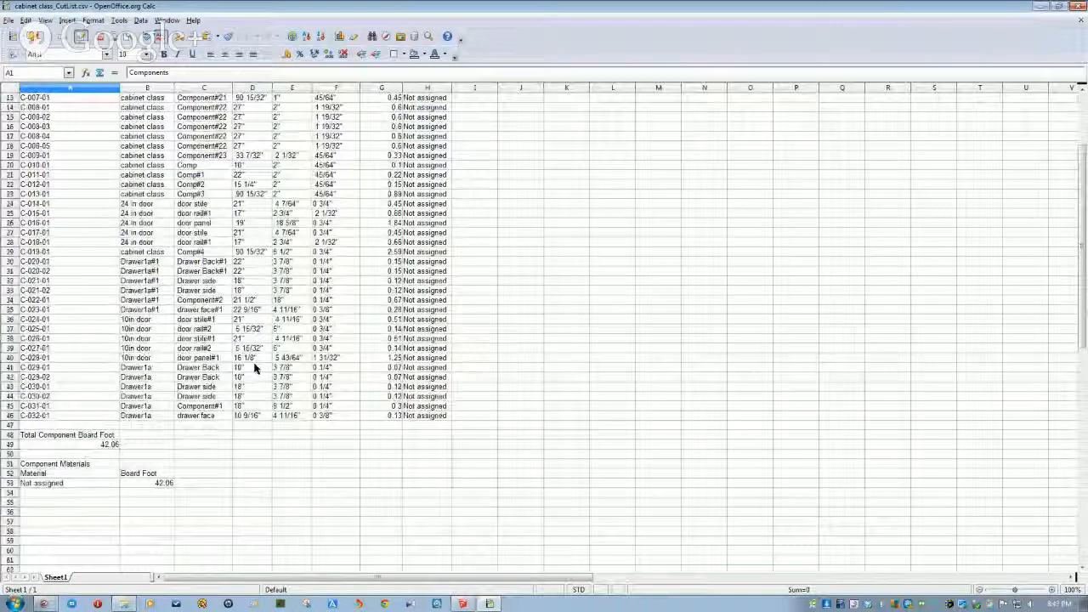
left_click(253, 311)
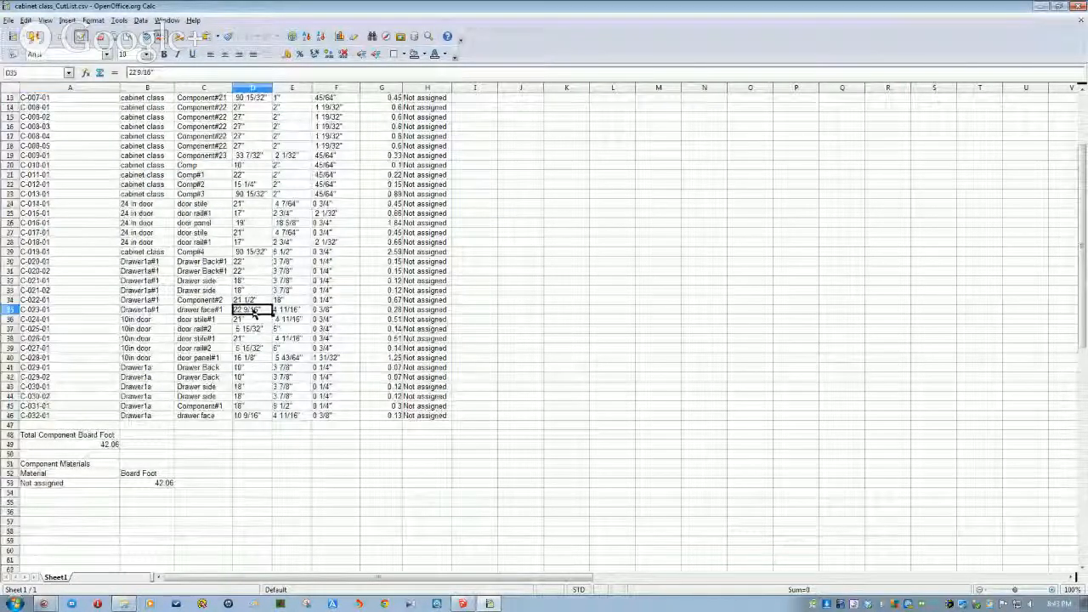
left_click(252, 252)
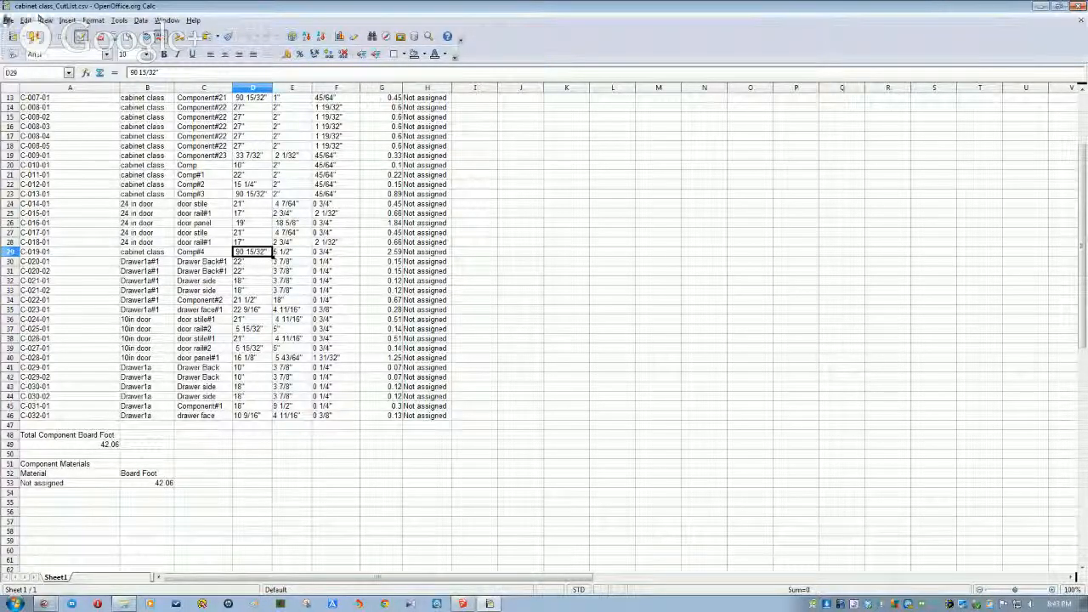
- Save the sheet as an ODF Spreadsheet (.ods) named cabcut
left_click(8, 19)
mouse_move(47, 58)
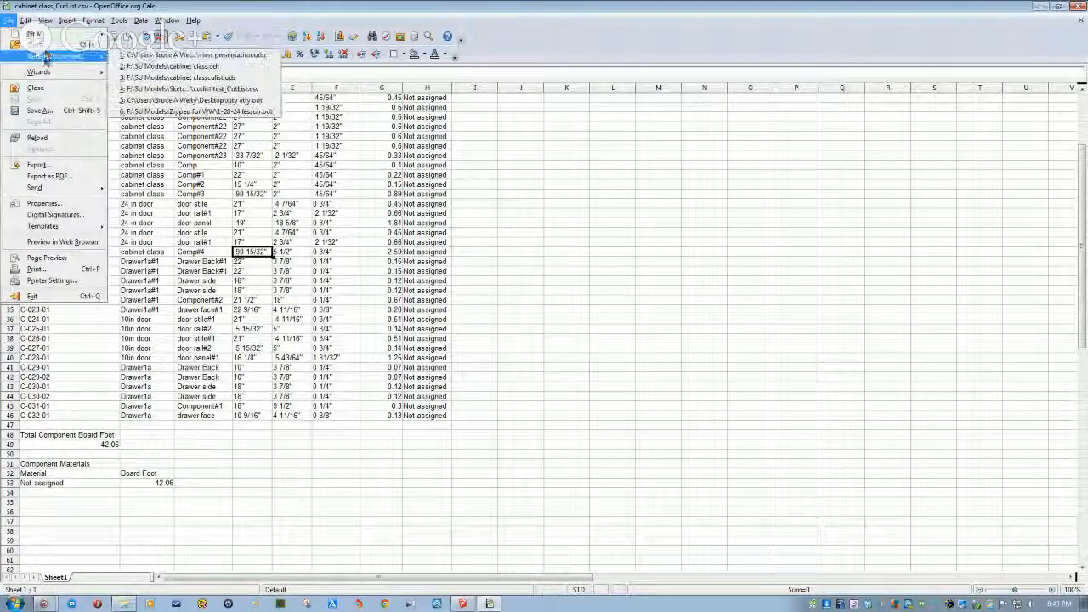
left_click(42, 112)
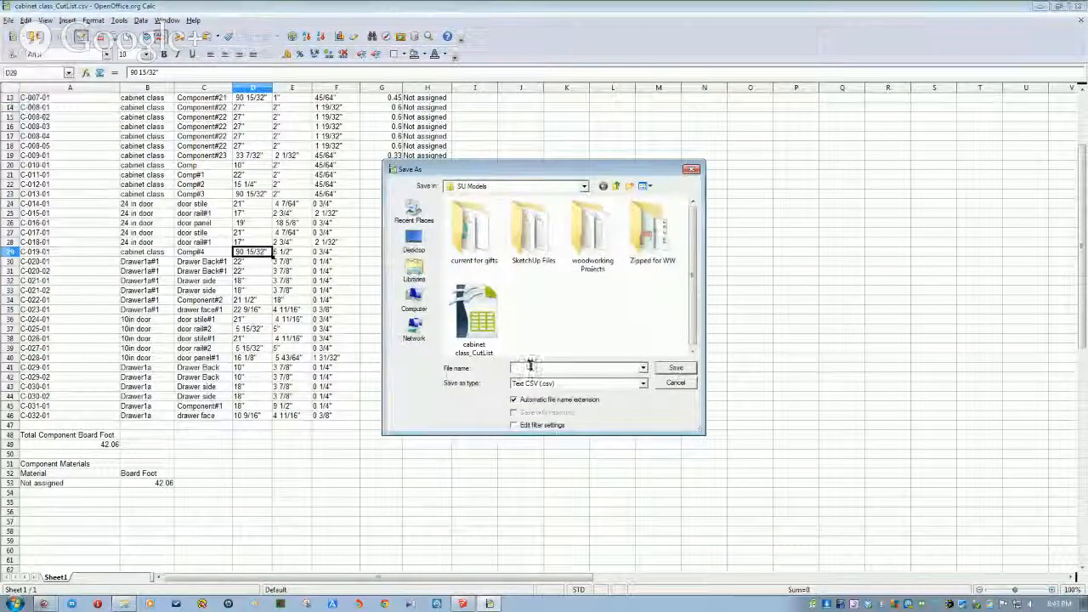
left_click(643, 385)
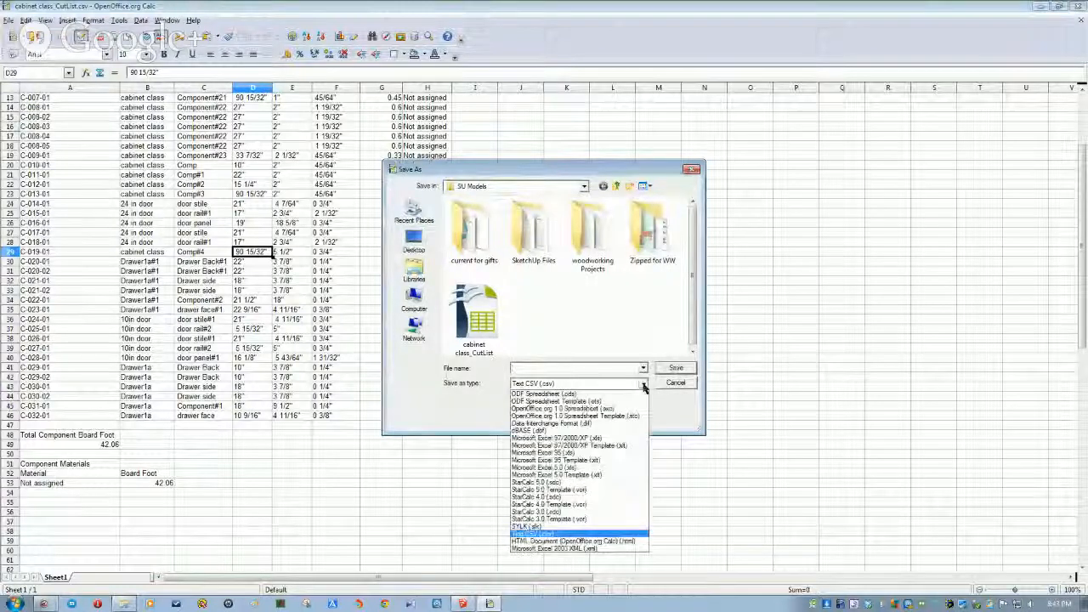
left_click(553, 396)
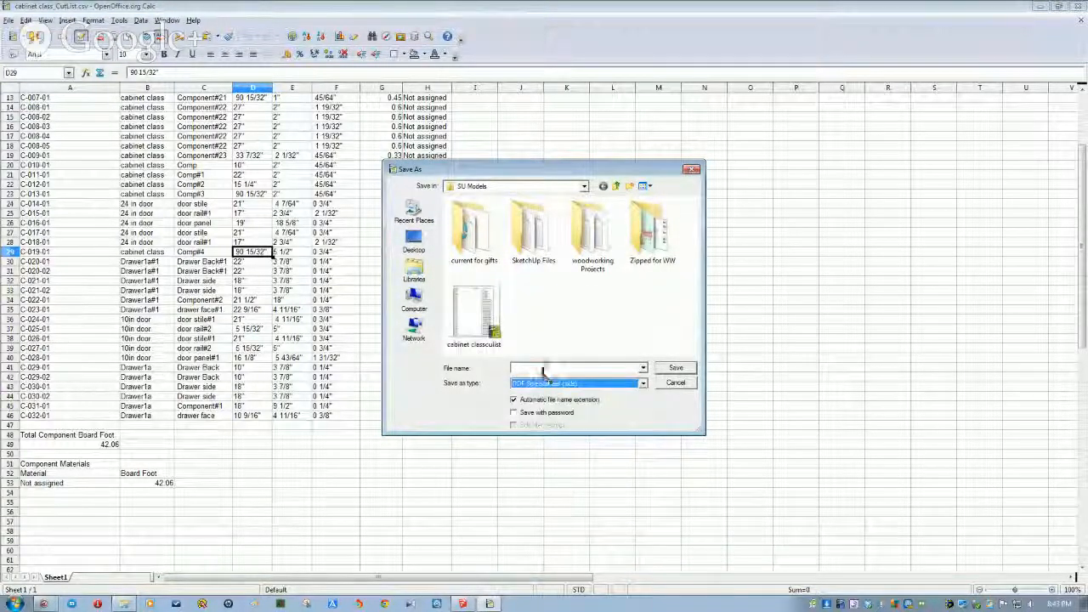
left_click(542, 370)
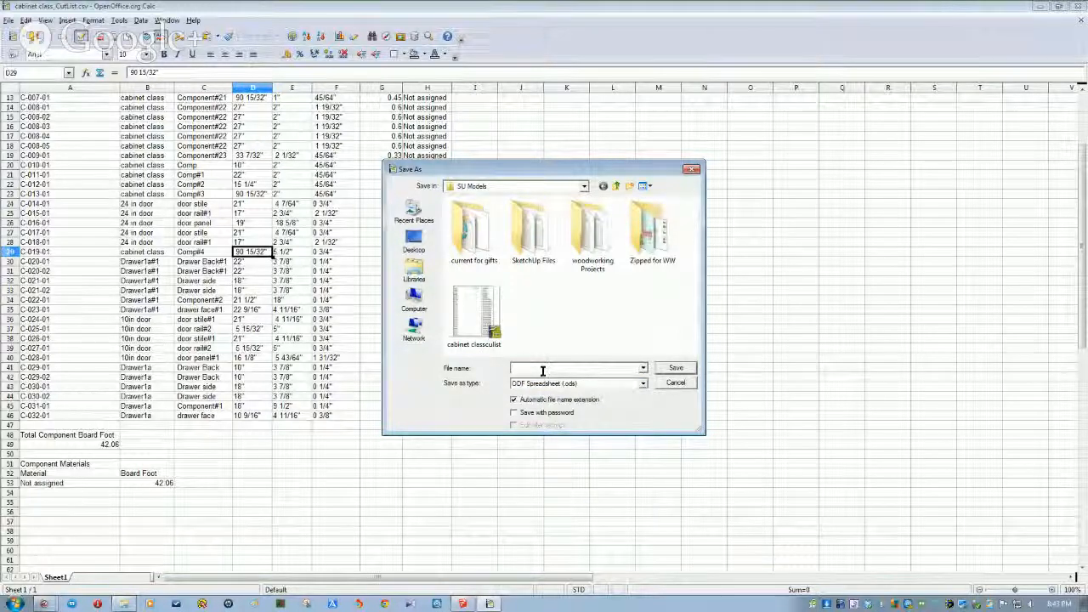
type("cabcut")
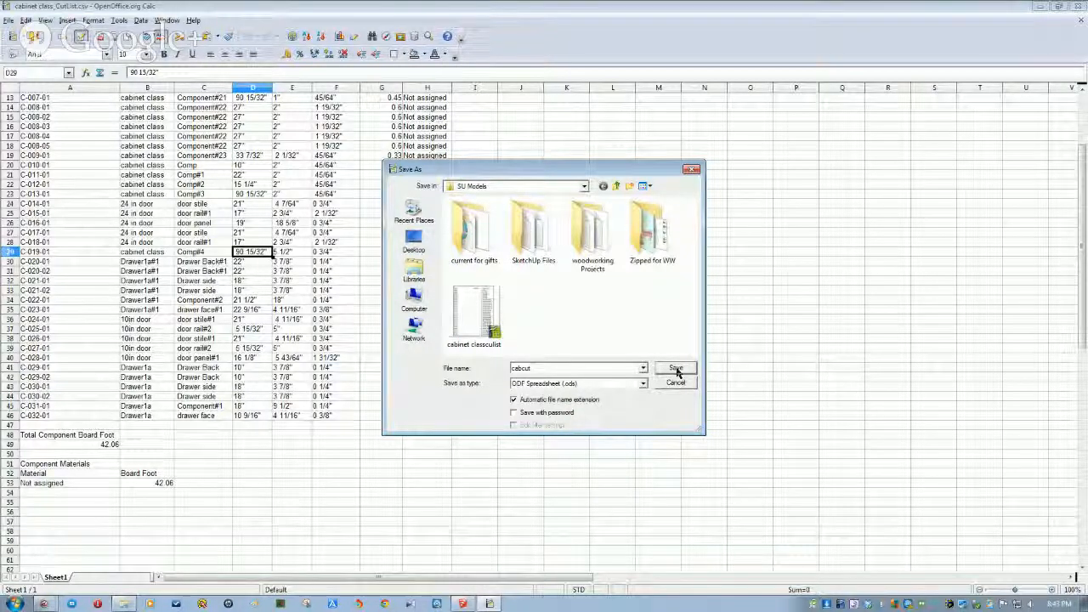
left_click(675, 369)
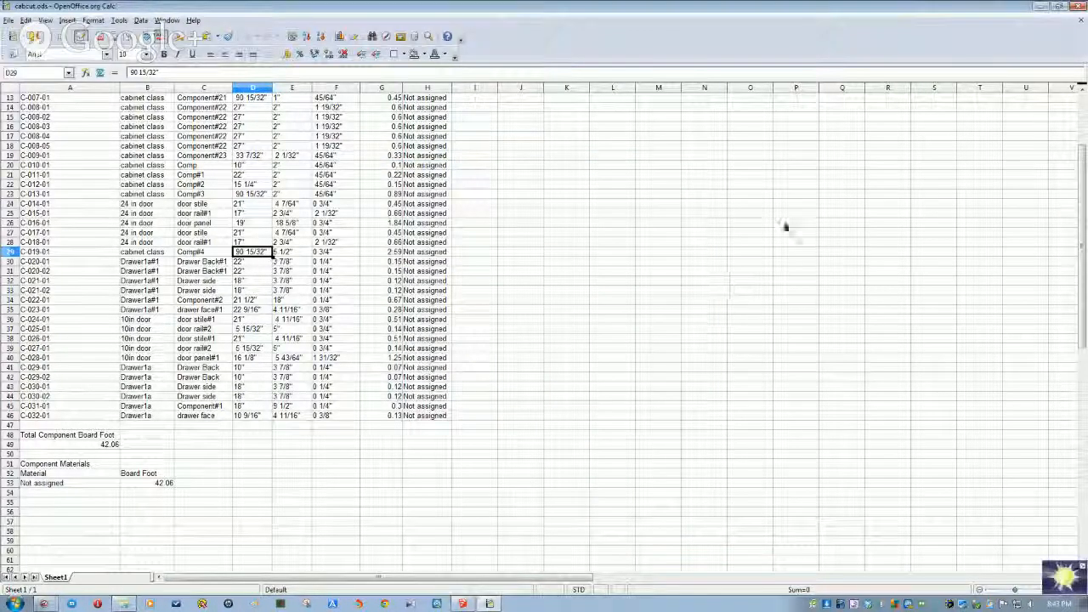
- Close Calc, view the cabinet class layout-p1 board cutting diagram in Internet Explorer, then close it
left_click(1079, 6)
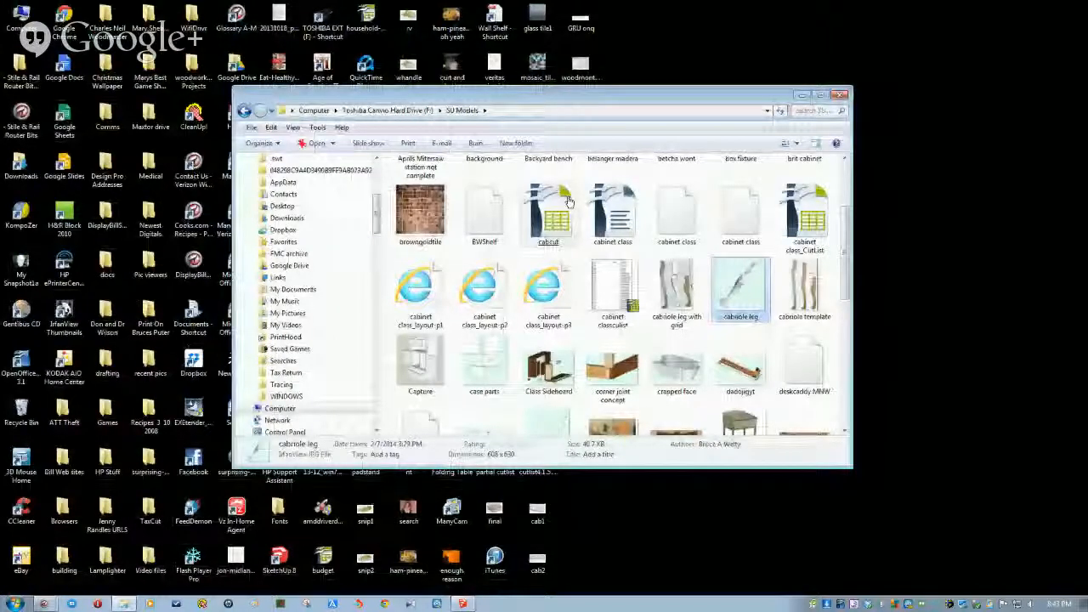
double_click(480, 289)
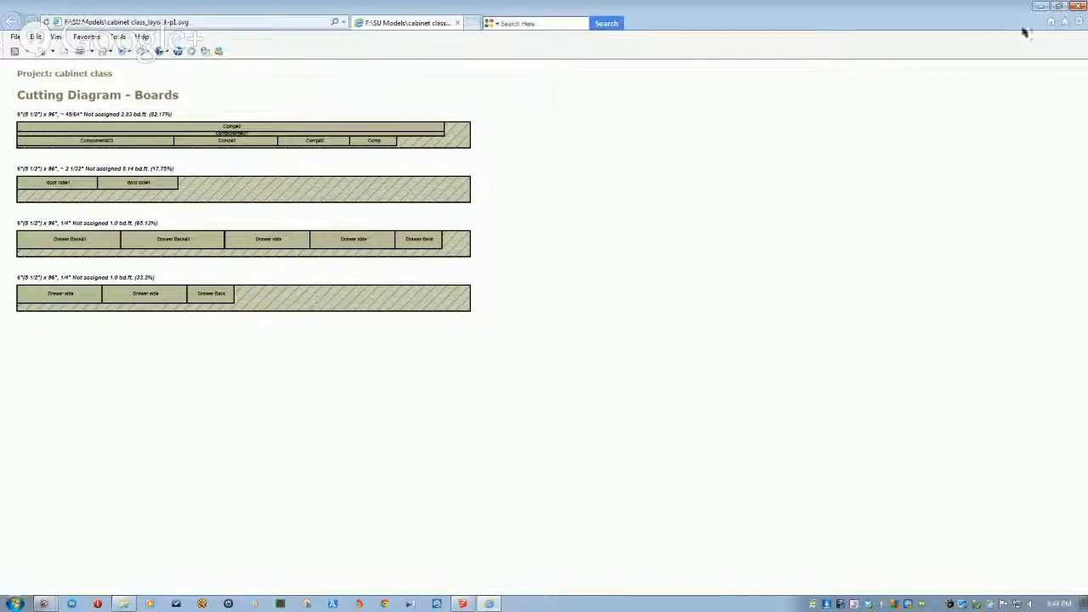
left_click(1078, 7)
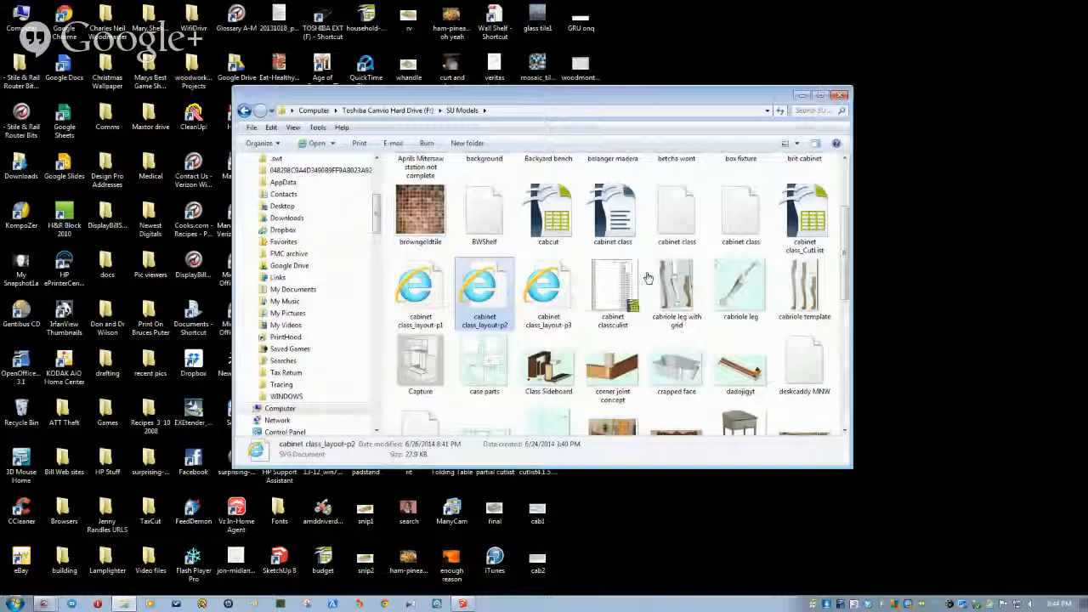
- View the cabinet class_layout-p2 cutting diagram, then close the browser and the SU Models window
double_click(491, 289)
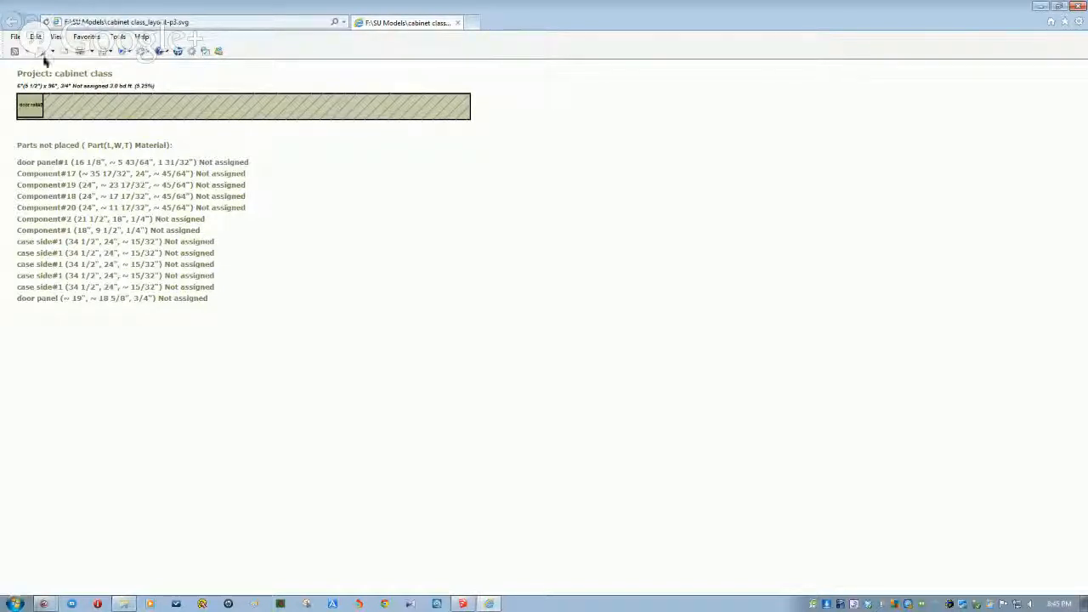
left_click(1076, 7)
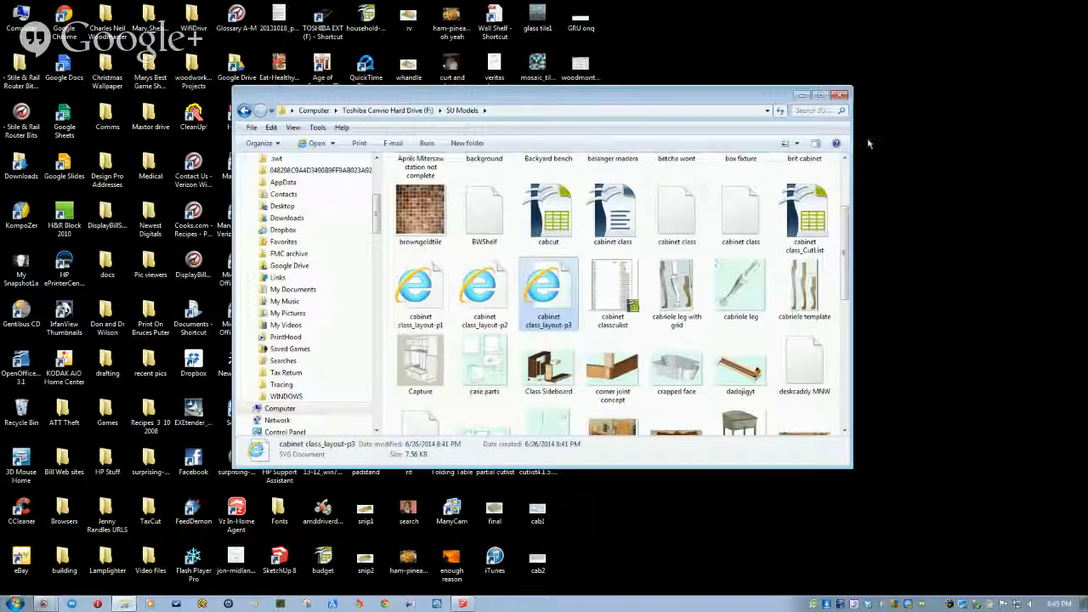
left_click(840, 95)
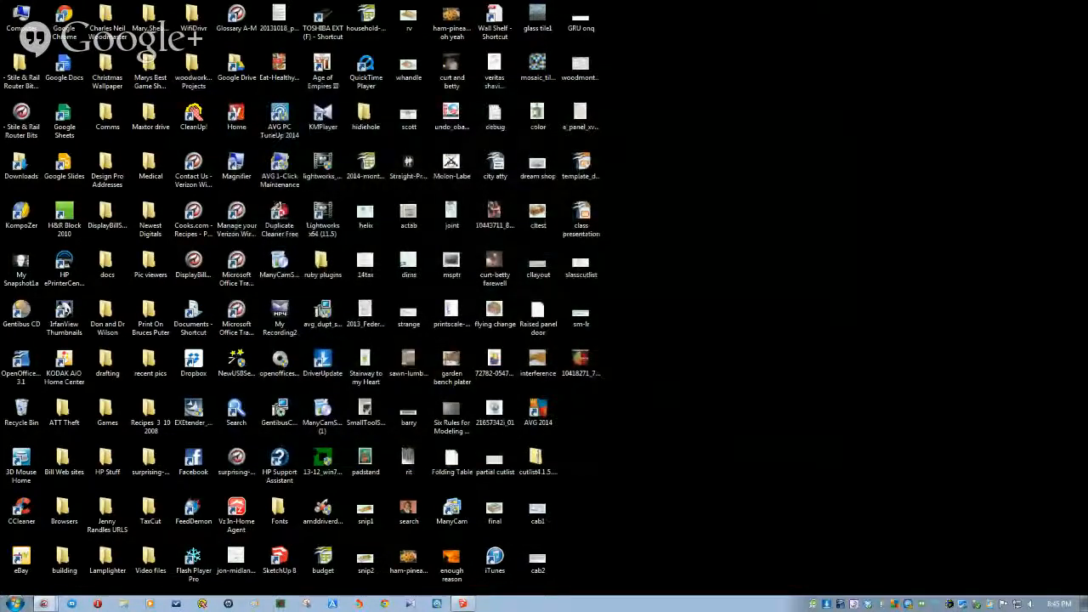